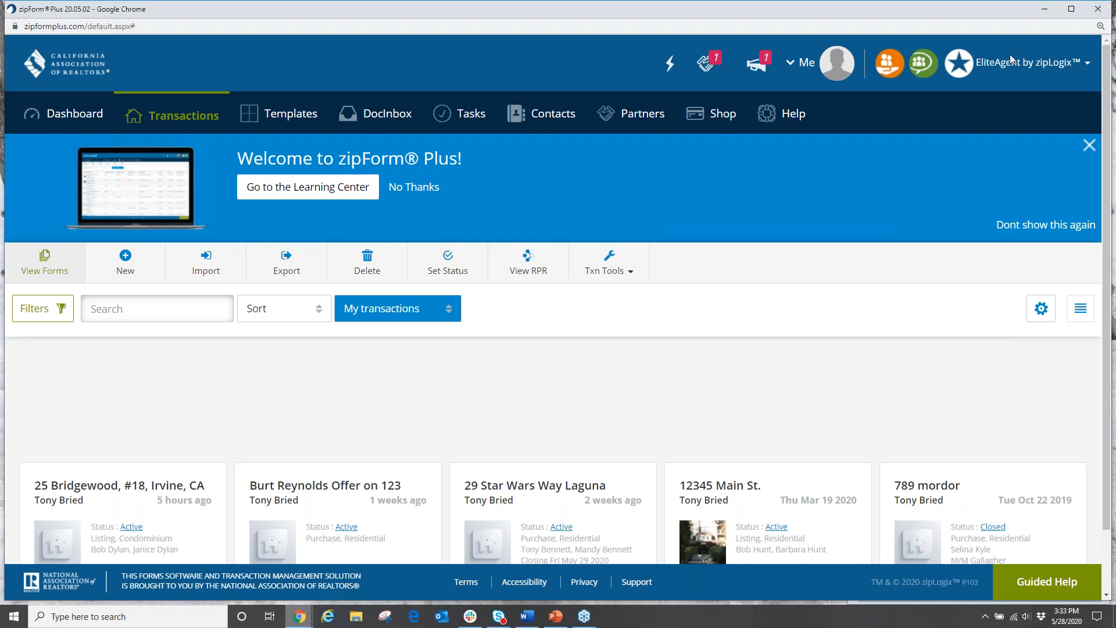
scroll(756, 407, "down", 1)
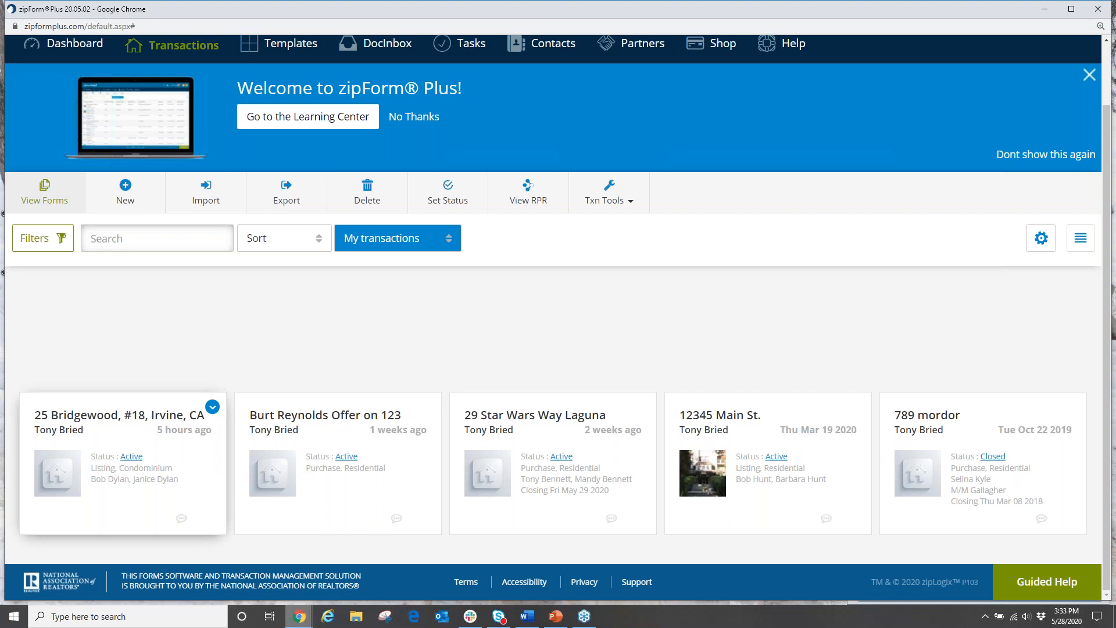
left_click(178, 454)
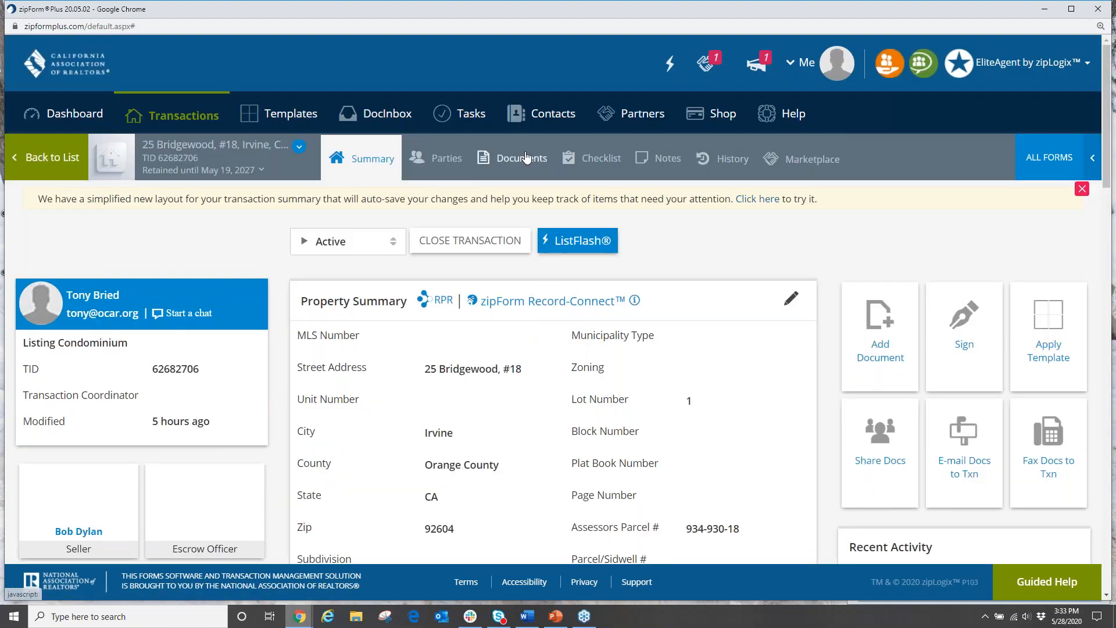
left_click(526, 158)
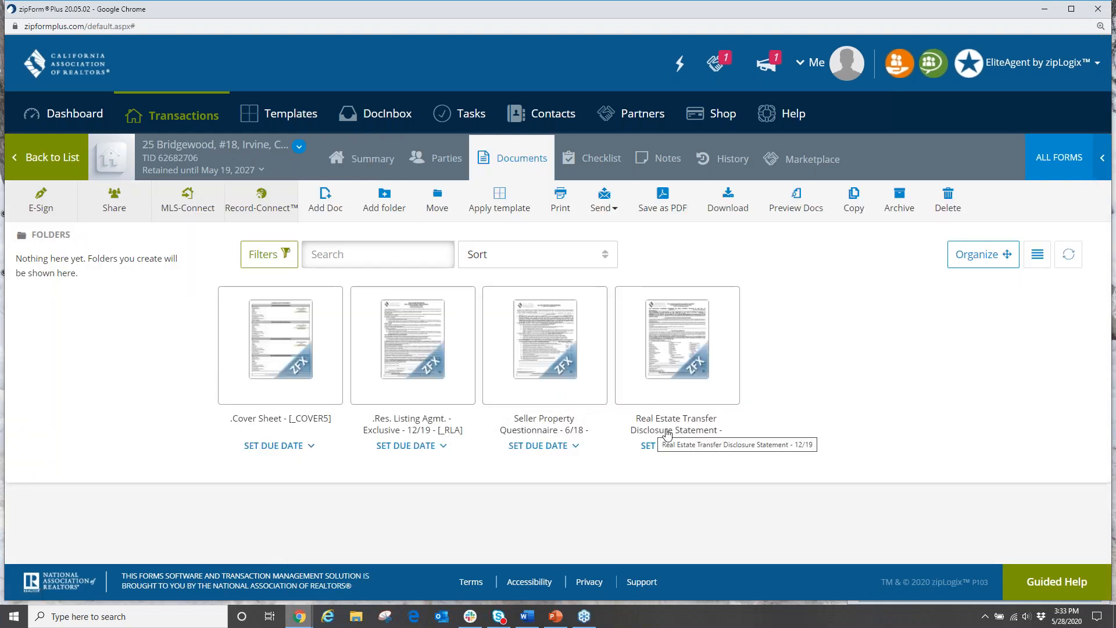
mouse_move(674, 405)
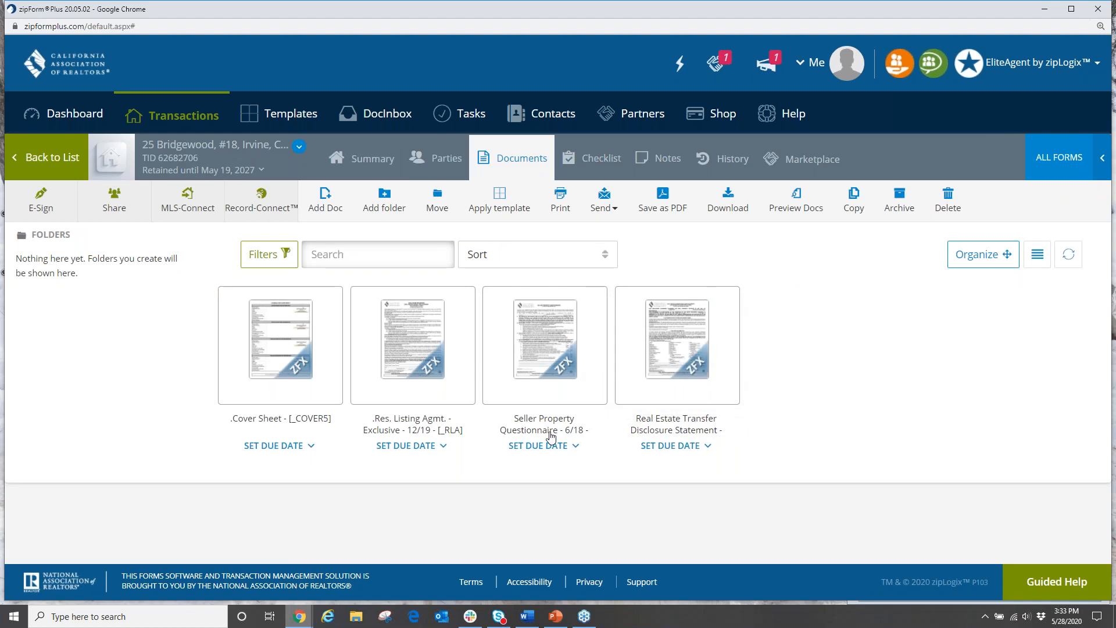
left_click(678, 369)
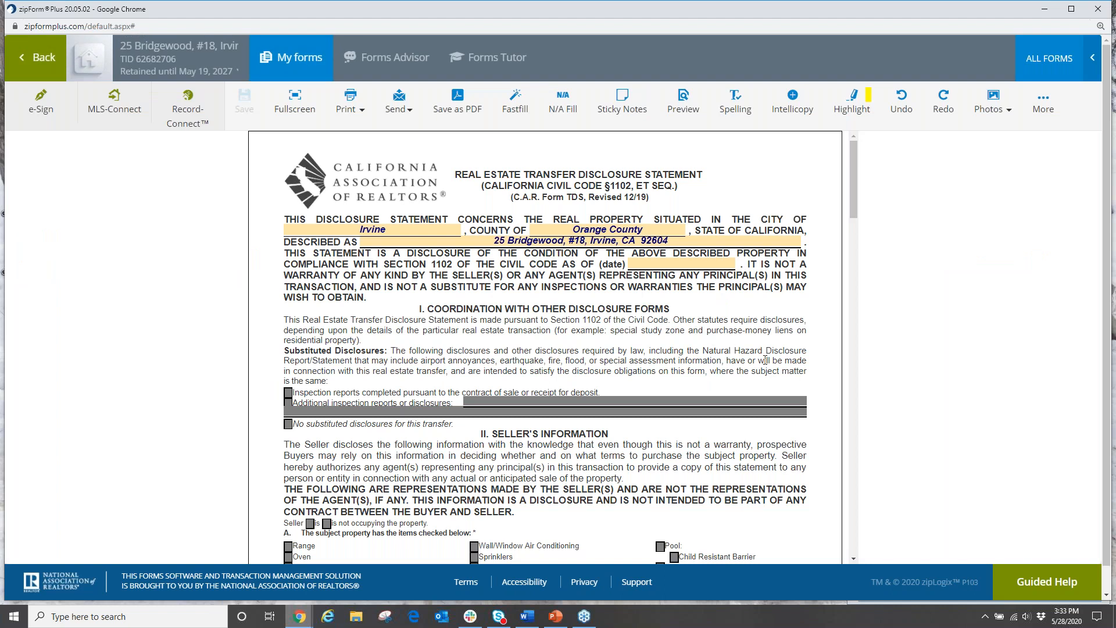
Step: Scroll through the TDS form's sections I and II and the page 2 defects questions
scroll(747, 359, "down", 2)
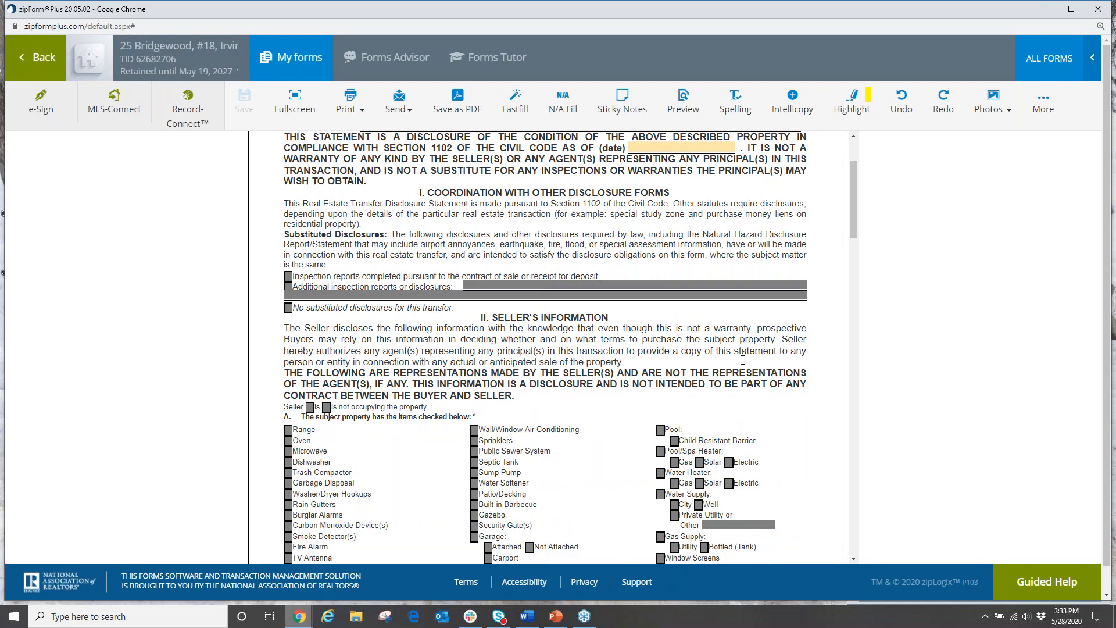
scroll(742, 359, "up", 2)
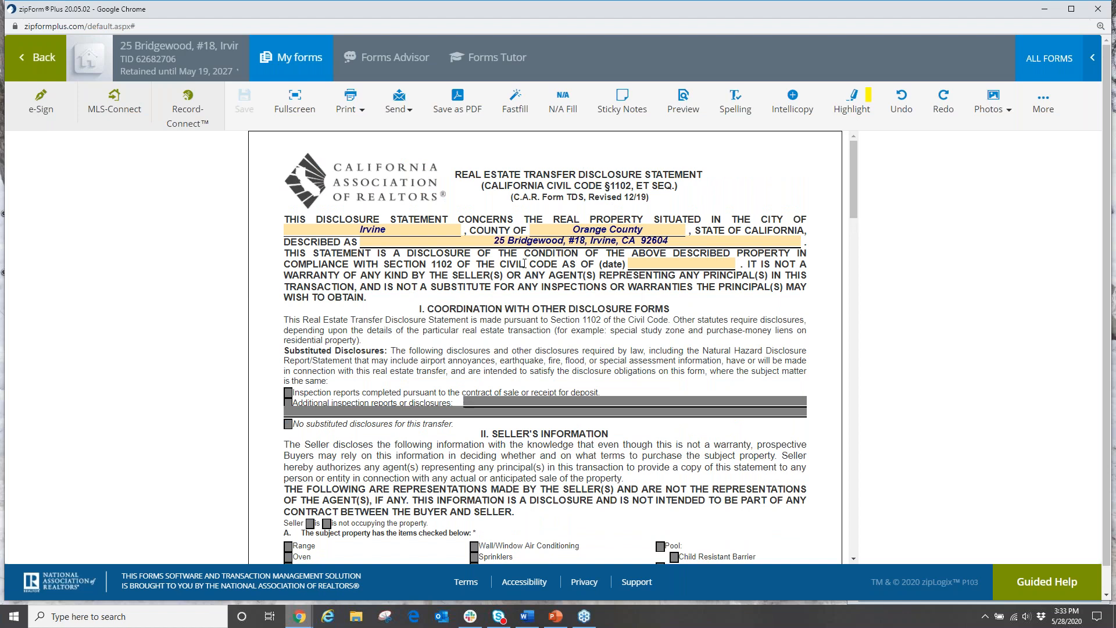
scroll(590, 261, "down", 3)
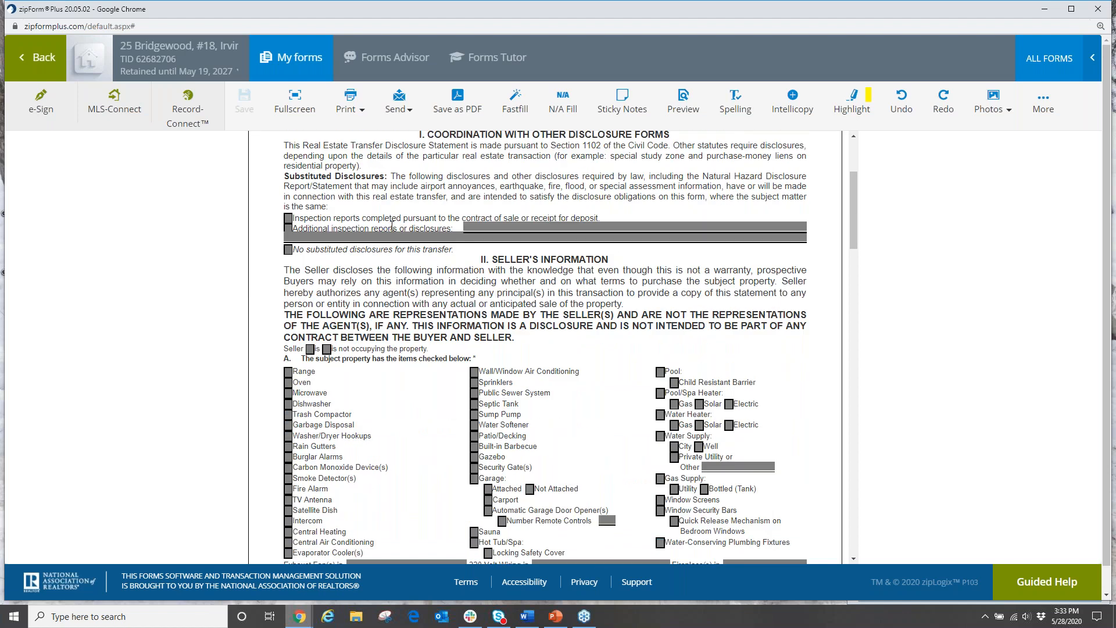
scroll(709, 245, "down", 2)
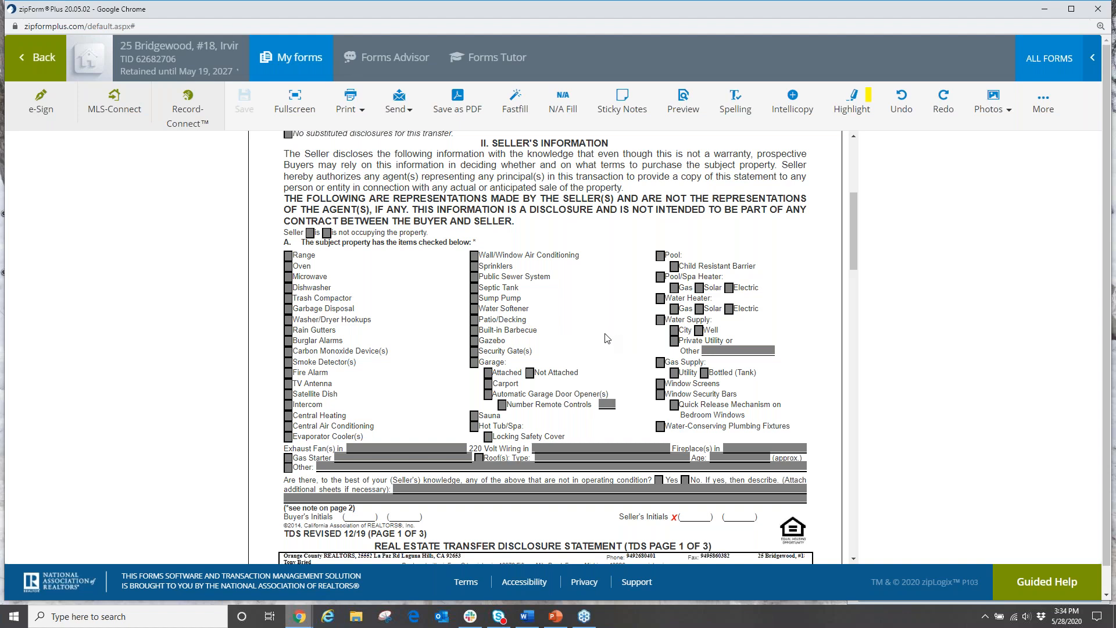
scroll(607, 338, "down", 6)
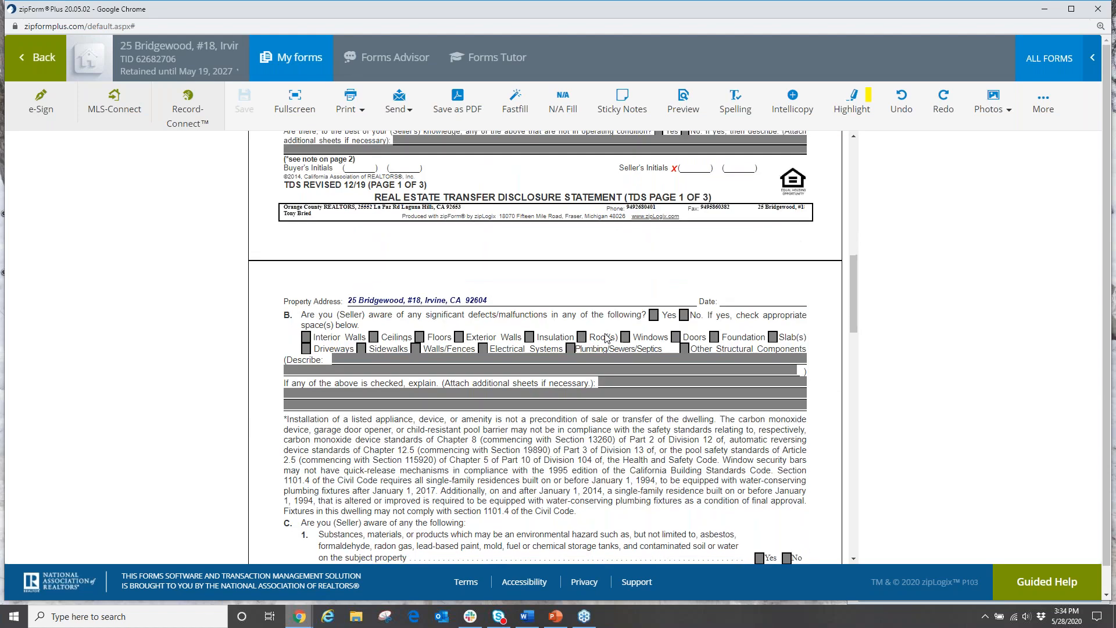
scroll(600, 334, "down", 2)
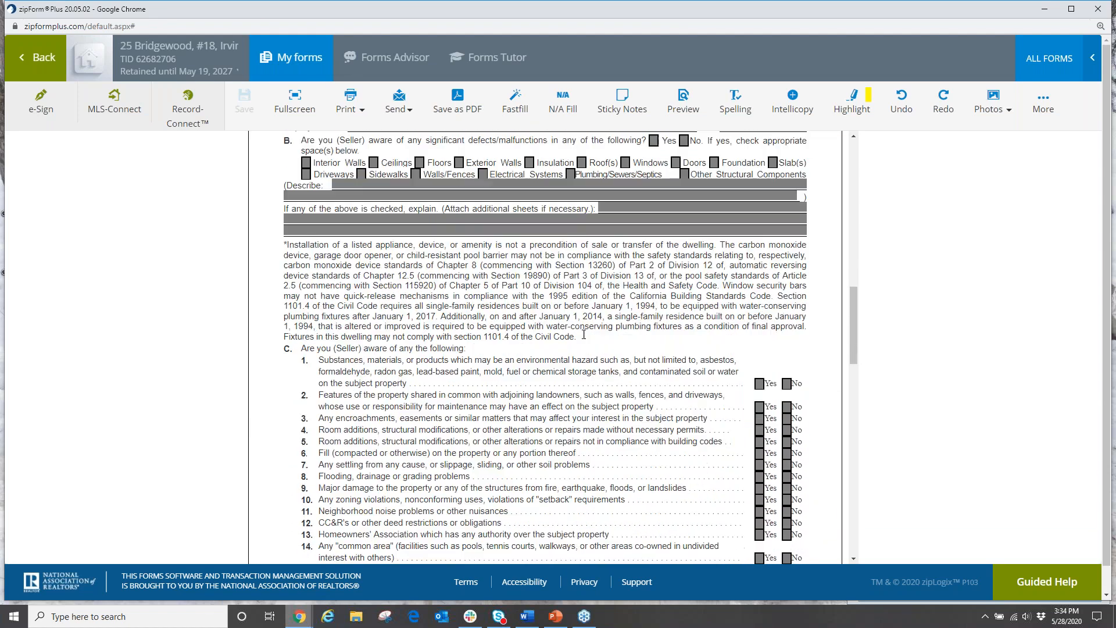
scroll(584, 333, "up", 7)
scroll(584, 334, "up", 7)
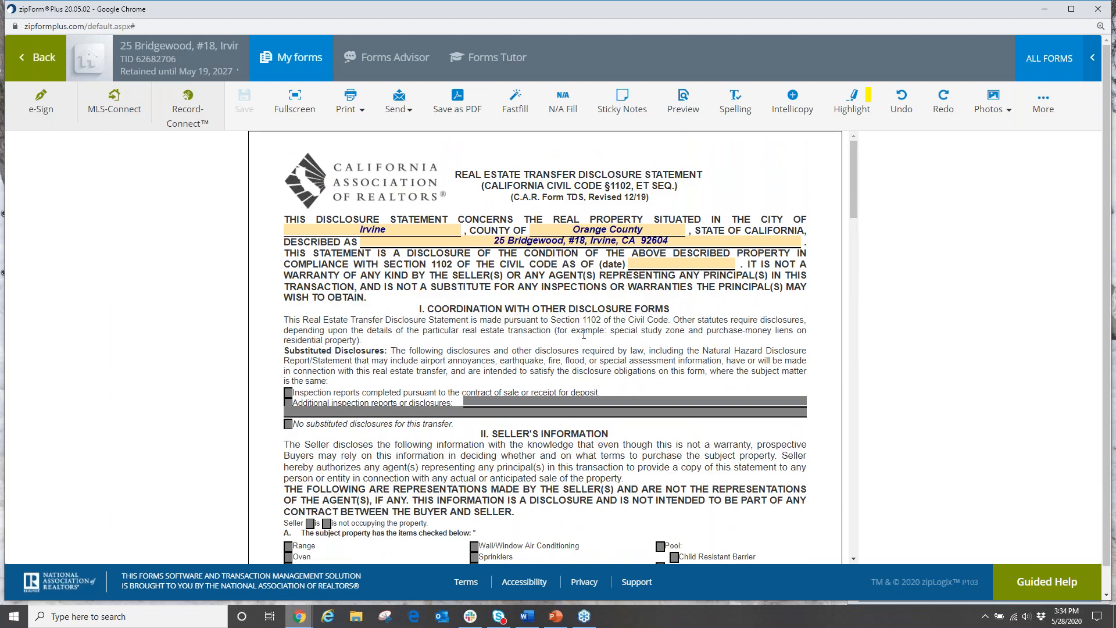
scroll(583, 334, "down", 1)
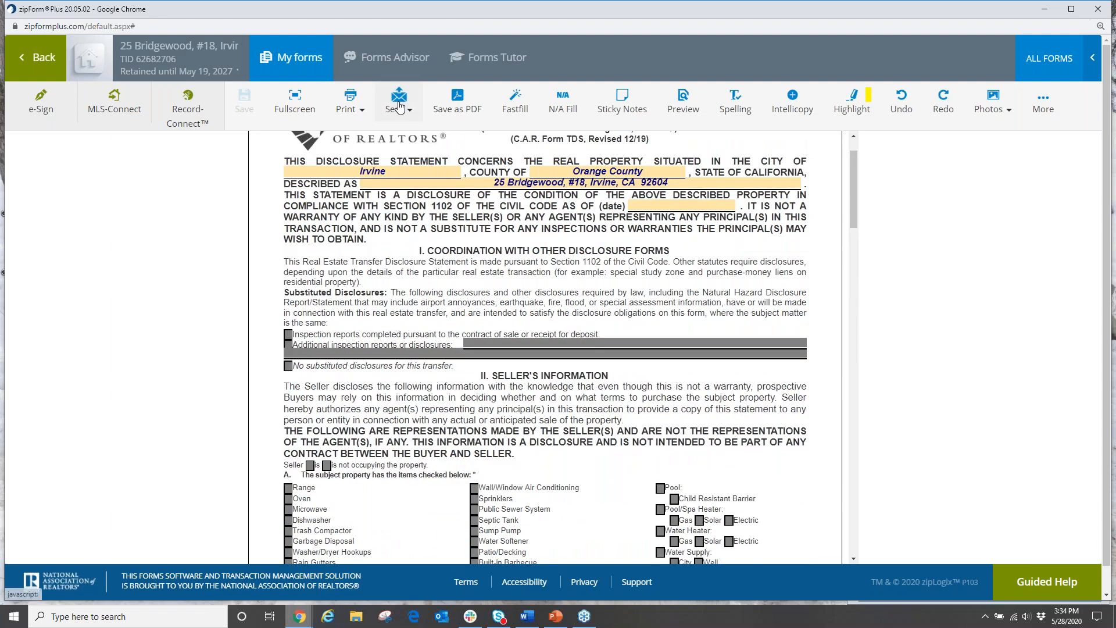
left_click(399, 107)
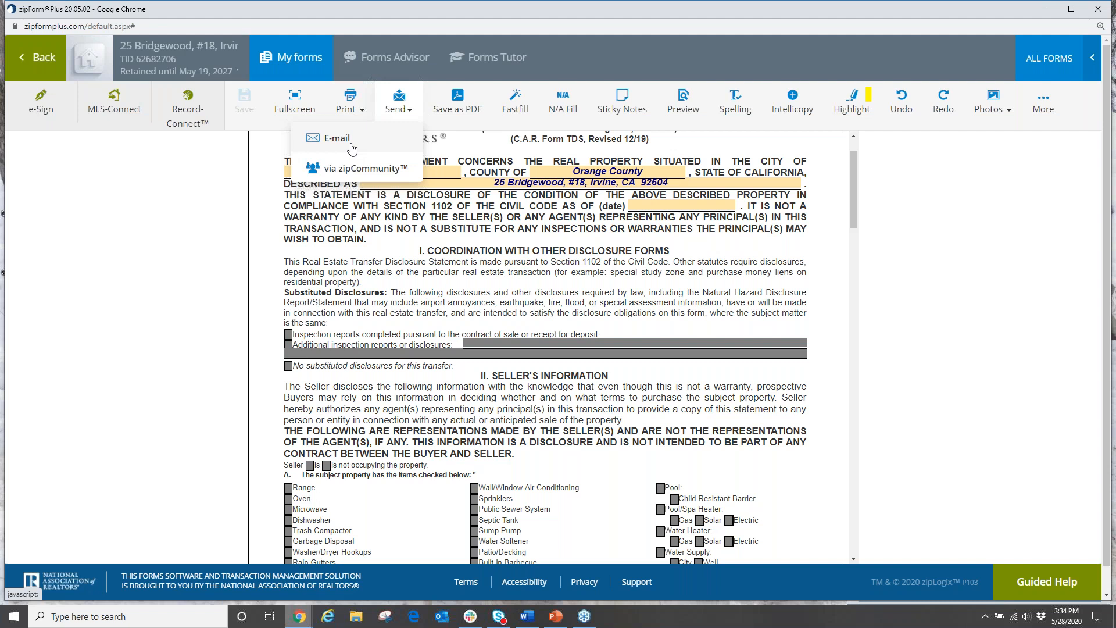
scroll(461, 243, "down", 4)
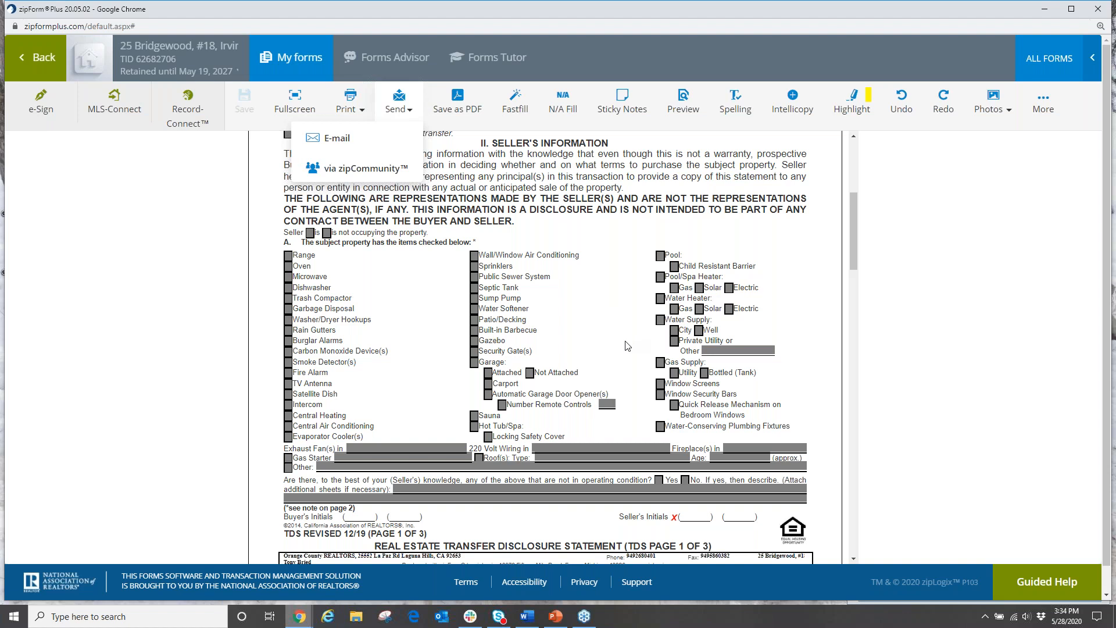
left_click(631, 258)
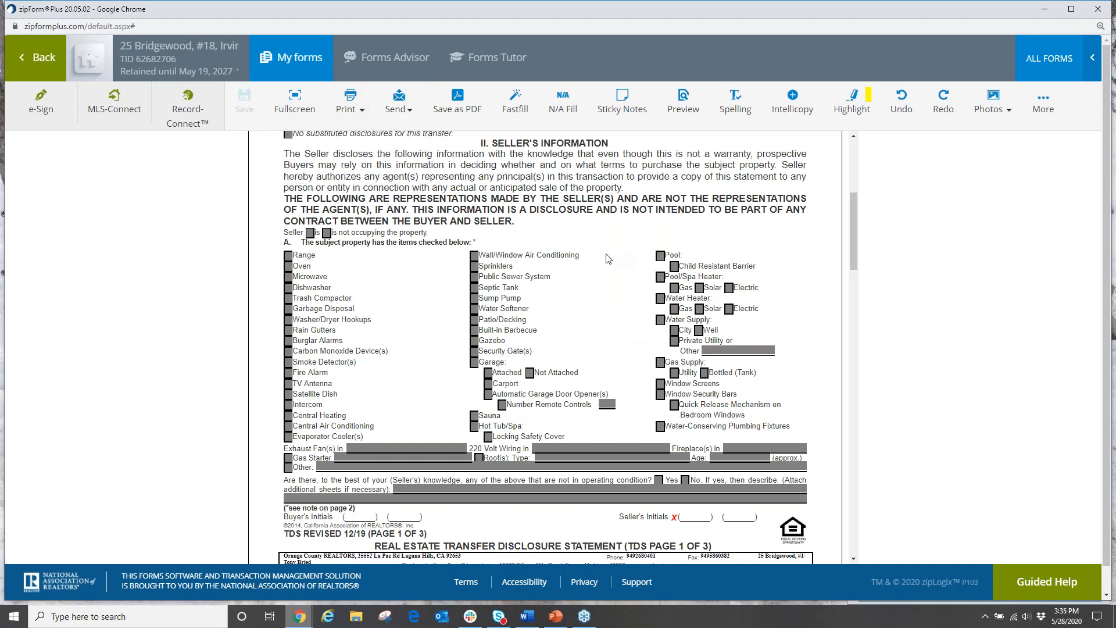
scroll(607, 258, "up", 5)
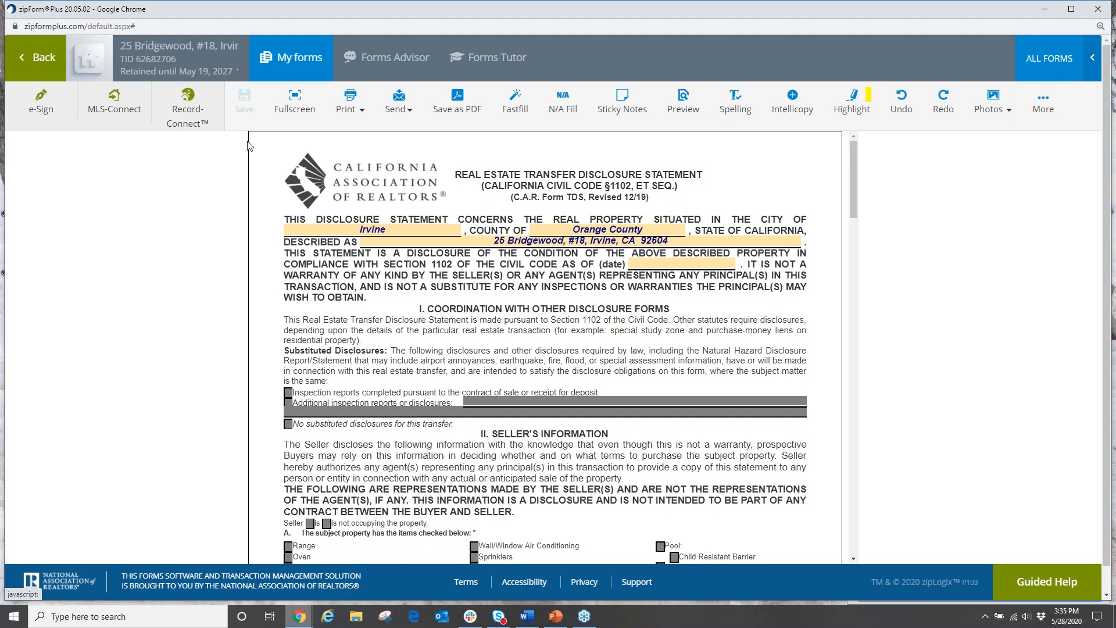
scroll(341, 233, "down", 1)
scroll(343, 235, "down", 4)
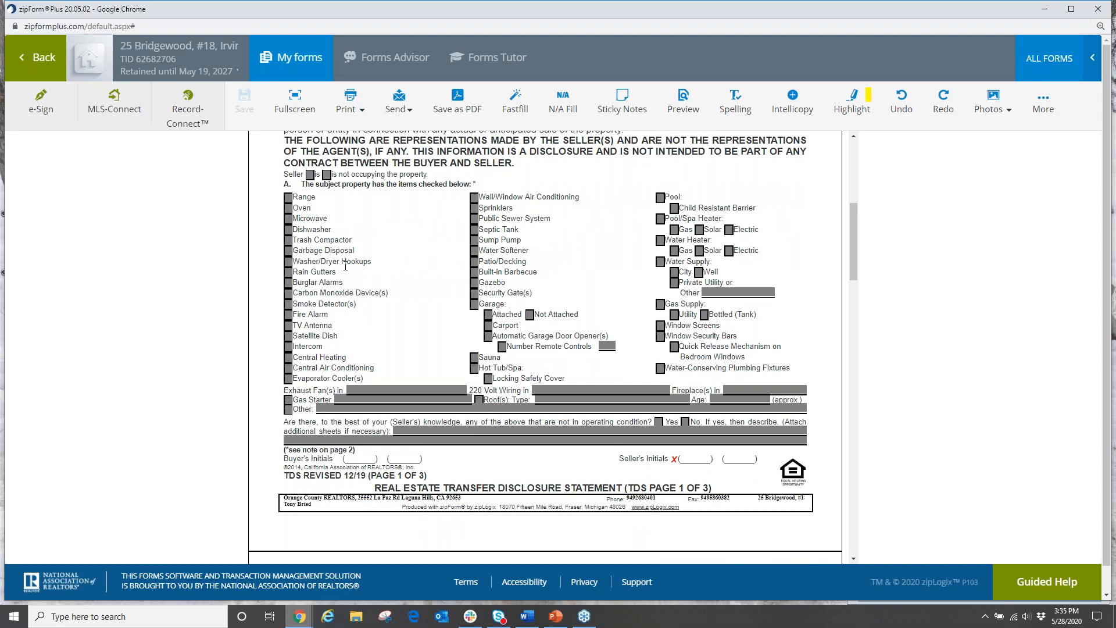
scroll(336, 265, "up", 3)
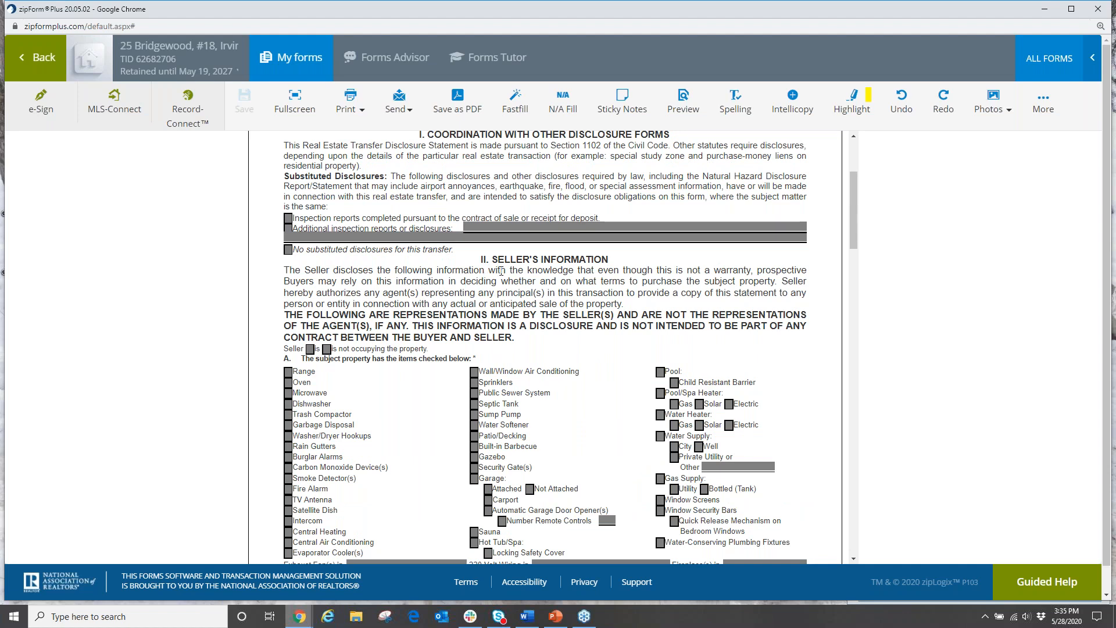
scroll(502, 271, "down", 1)
scroll(551, 302, "down", 1)
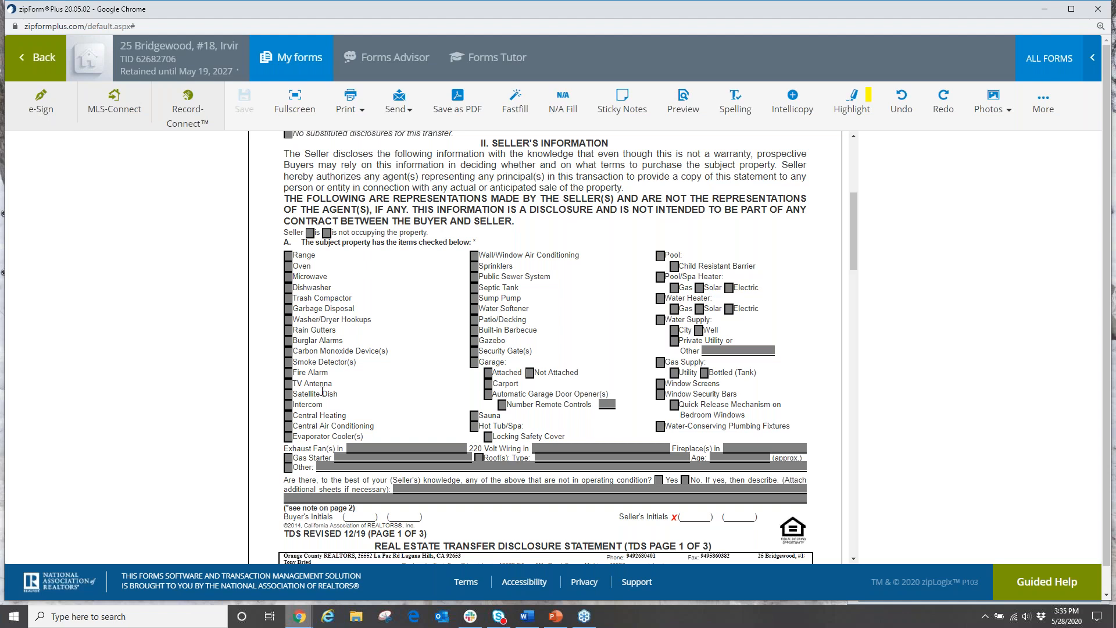
right_click(123, 421)
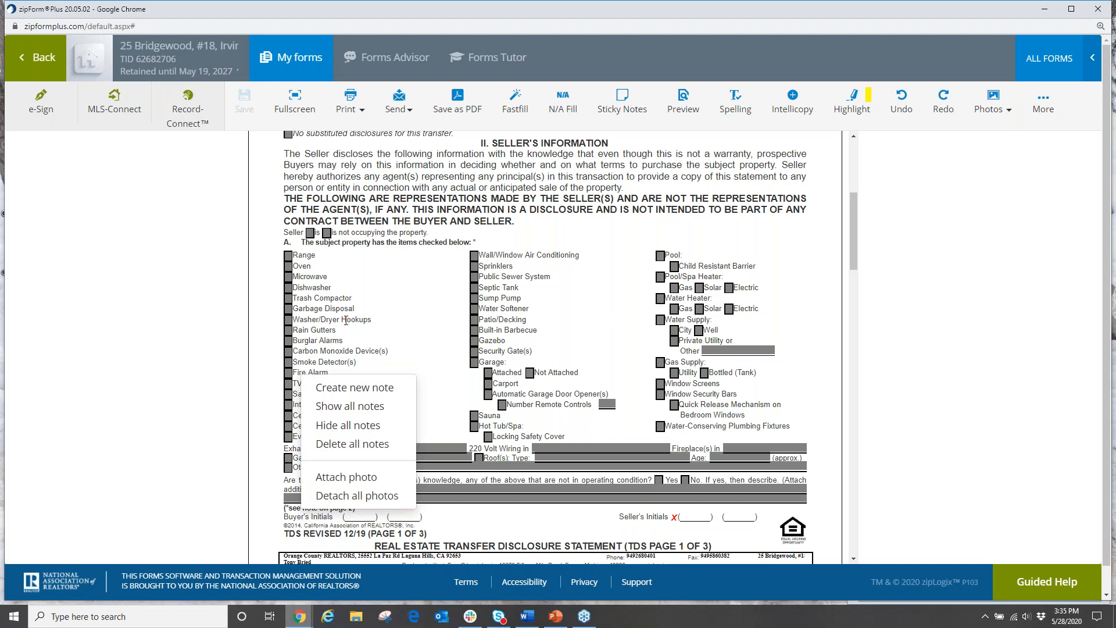
left_click(394, 294)
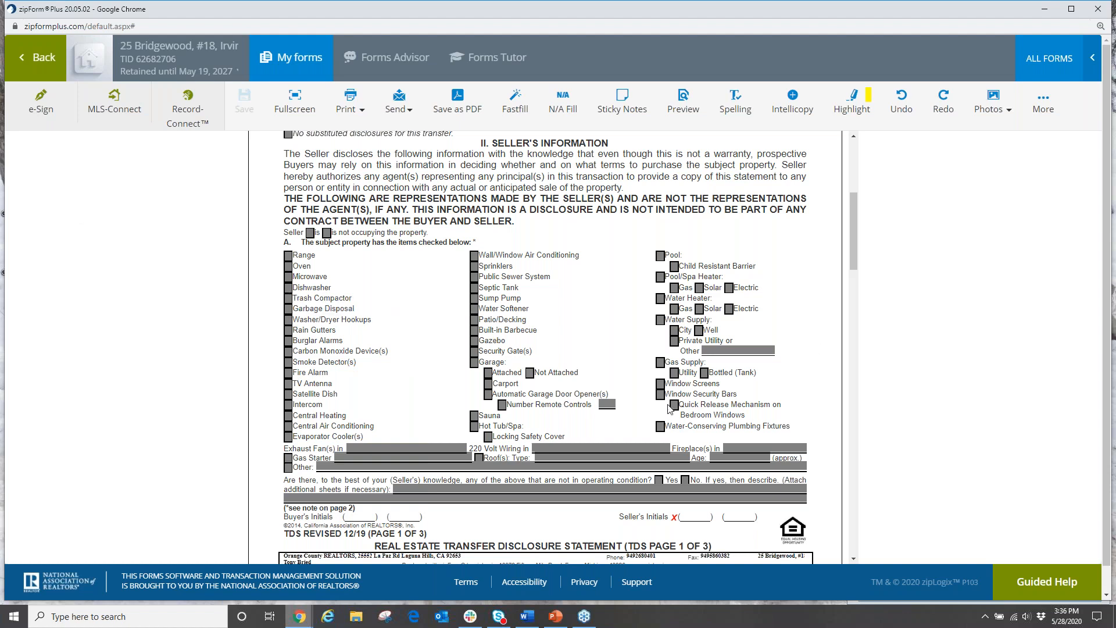
scroll(665, 461, "down", 1)
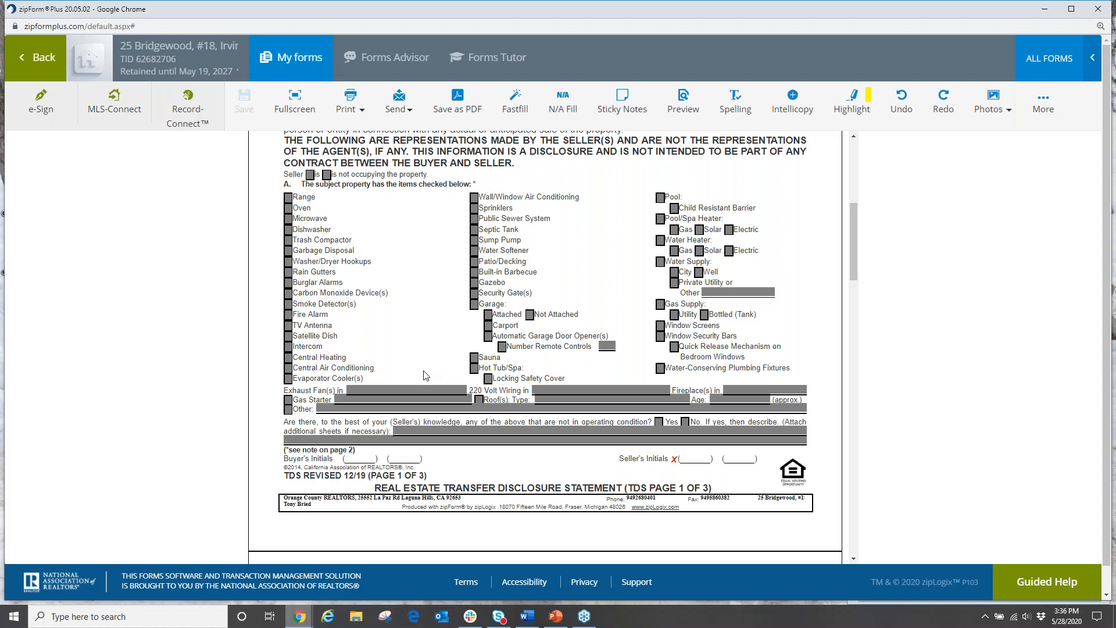
scroll(519, 466, "up", 1)
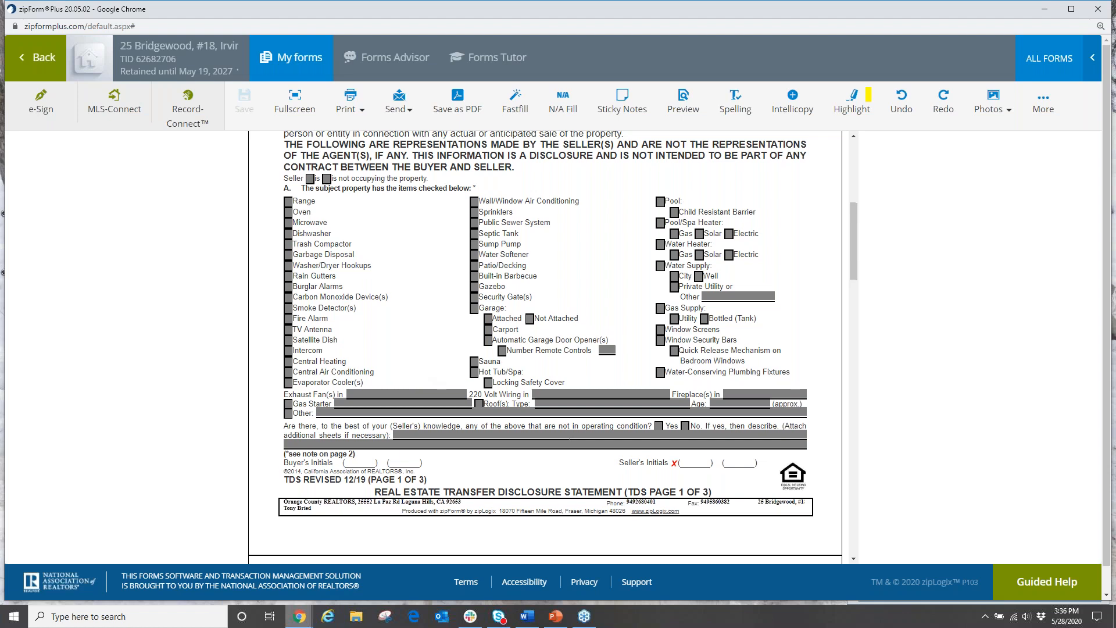
scroll(558, 440, "up", 6)
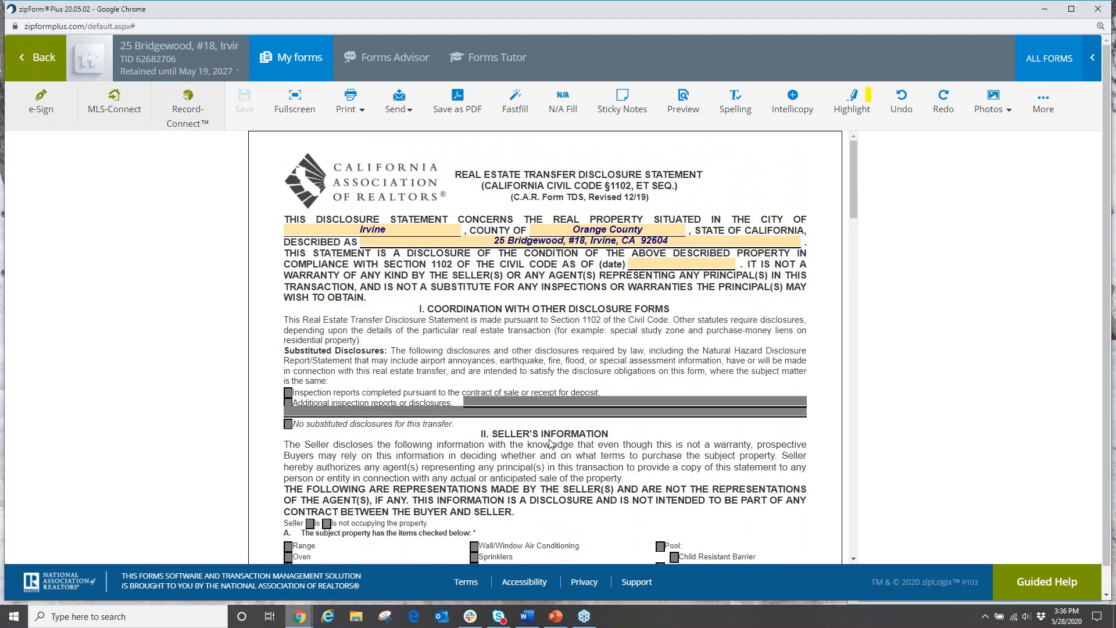
scroll(549, 444, "down", 5)
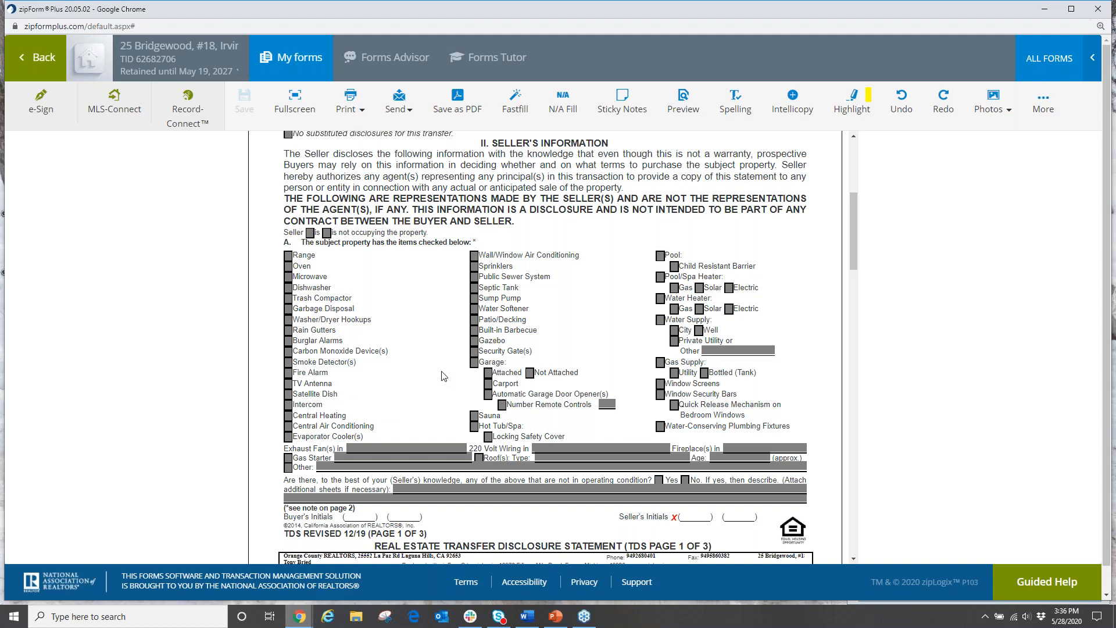
scroll(471, 358, "up", 4)
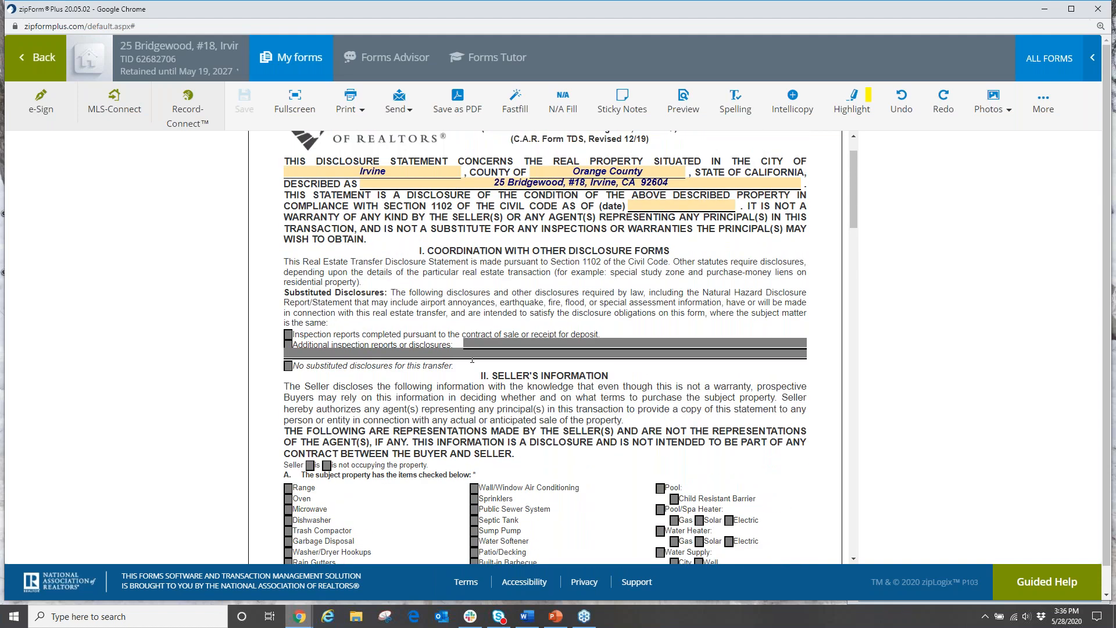
scroll(479, 347, "down", 4)
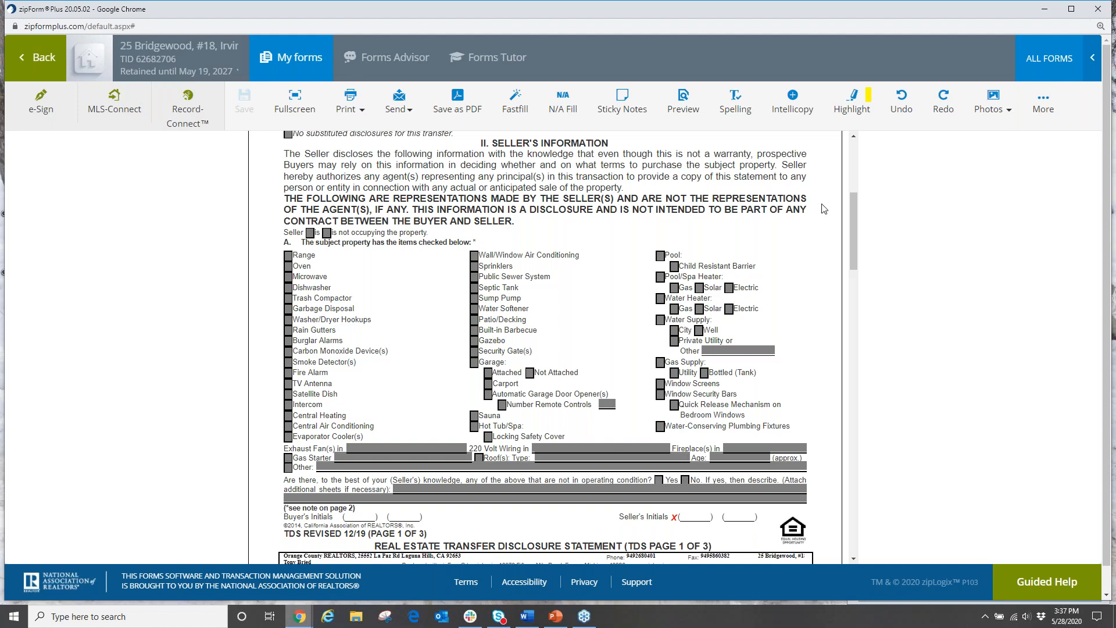
Step: Switch to the Glide browser window and load the glide.com home page
left_click(941, 43)
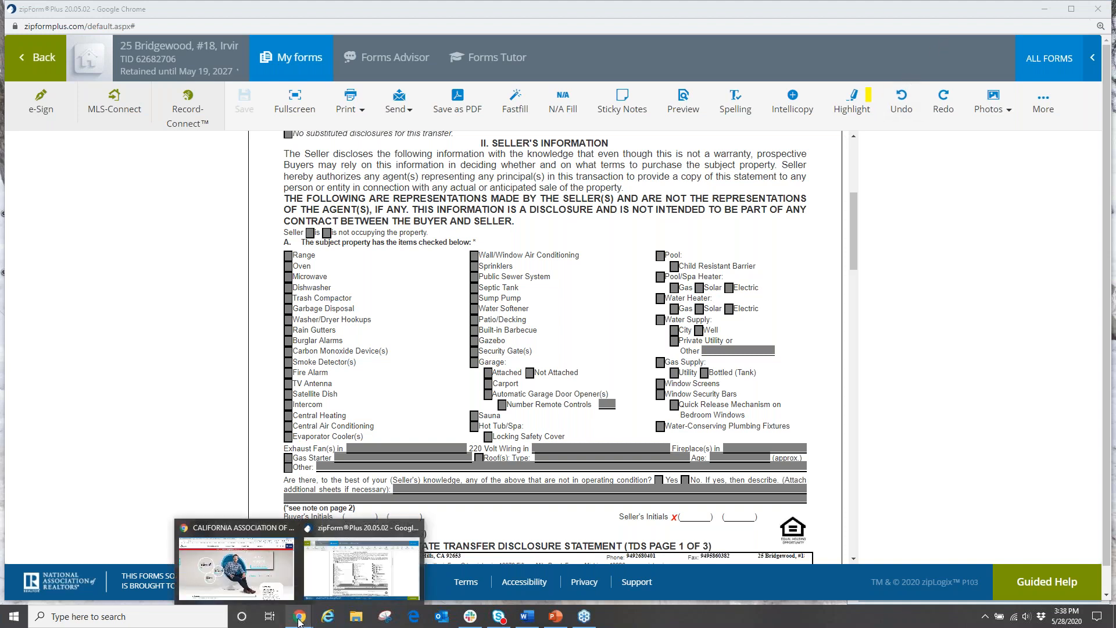
left_click(260, 534)
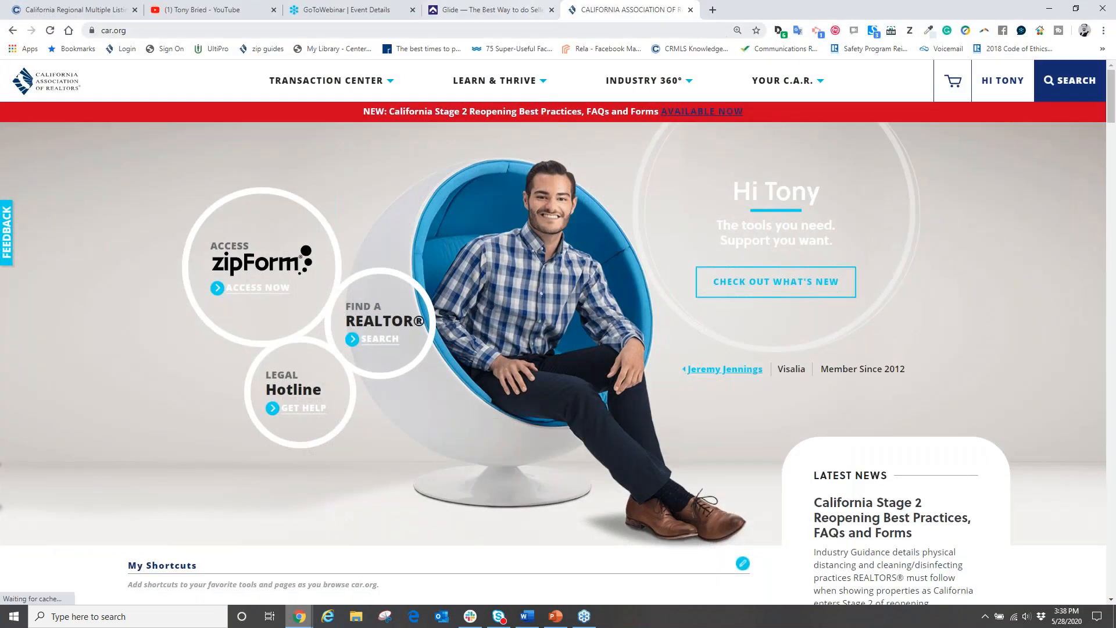
left_click(492, 8)
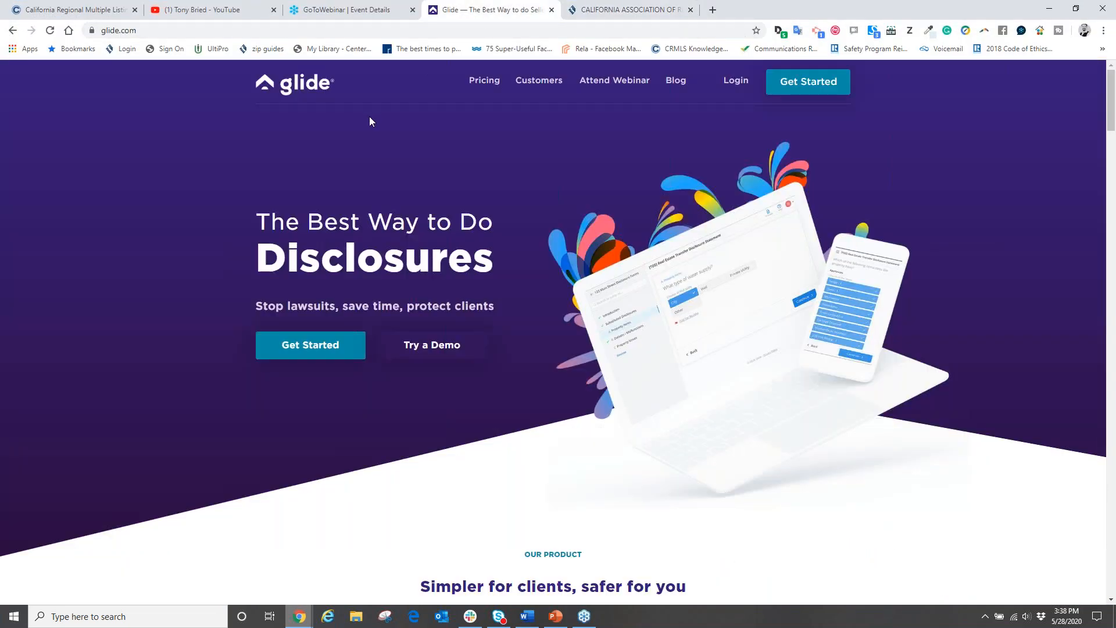
left_click(114, 32)
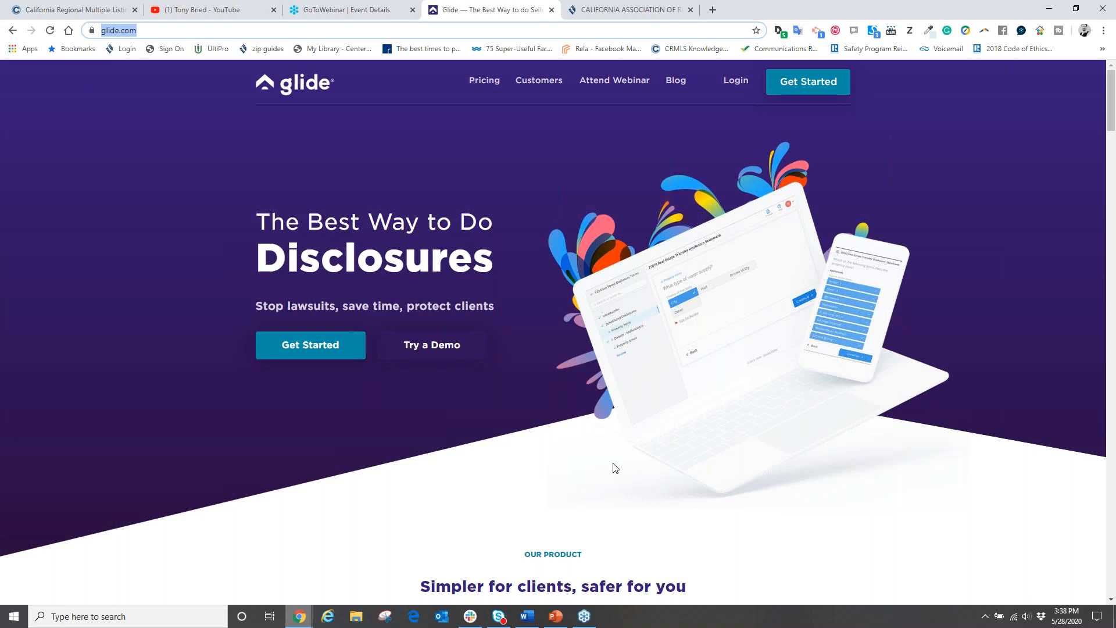
Step: Go to Pricing, highlight the free Basic plan, and choose its Get Started button
left_click(484, 82)
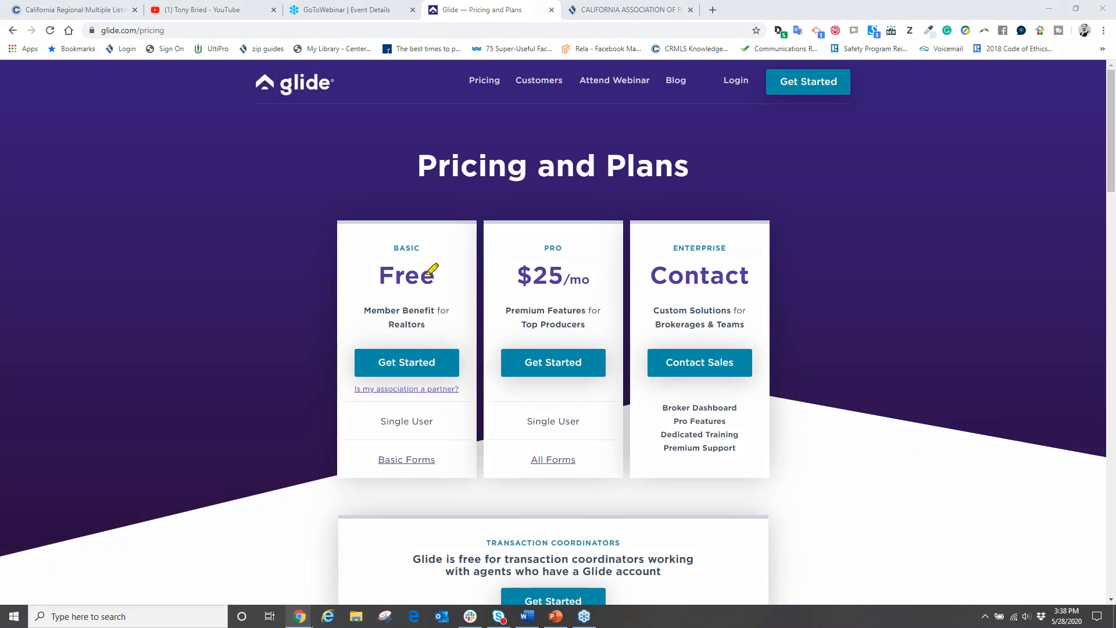
mouse_move(465, 268)
left_mouse_down()
mouse_move(320, 216)
mouse_move(341, 475)
mouse_move(468, 256)
left_mouse_up()
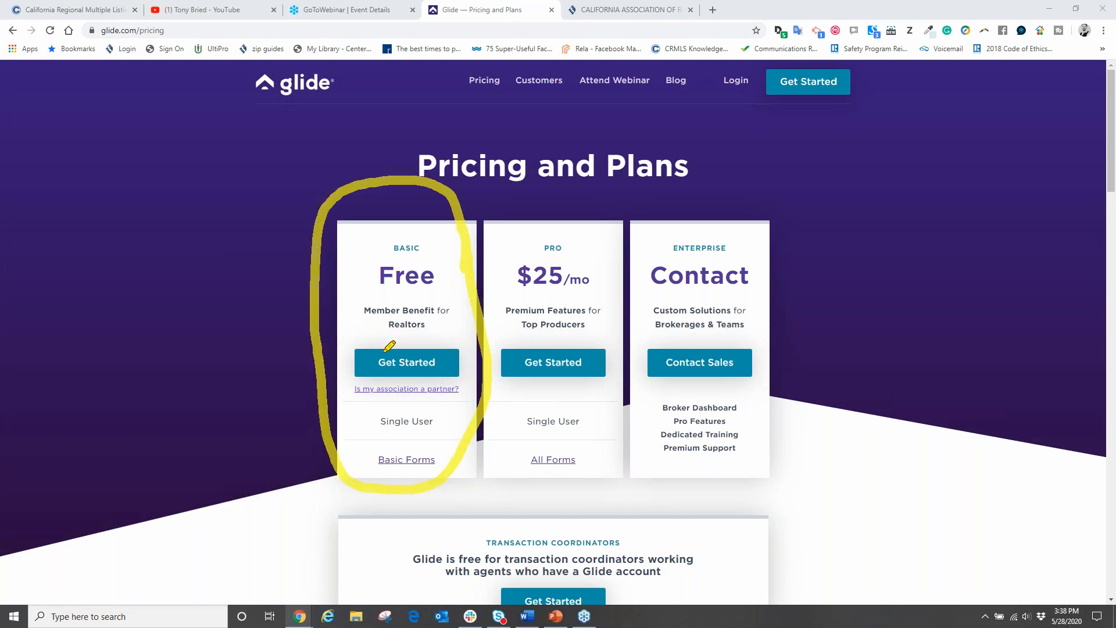
left_click(1030, 254)
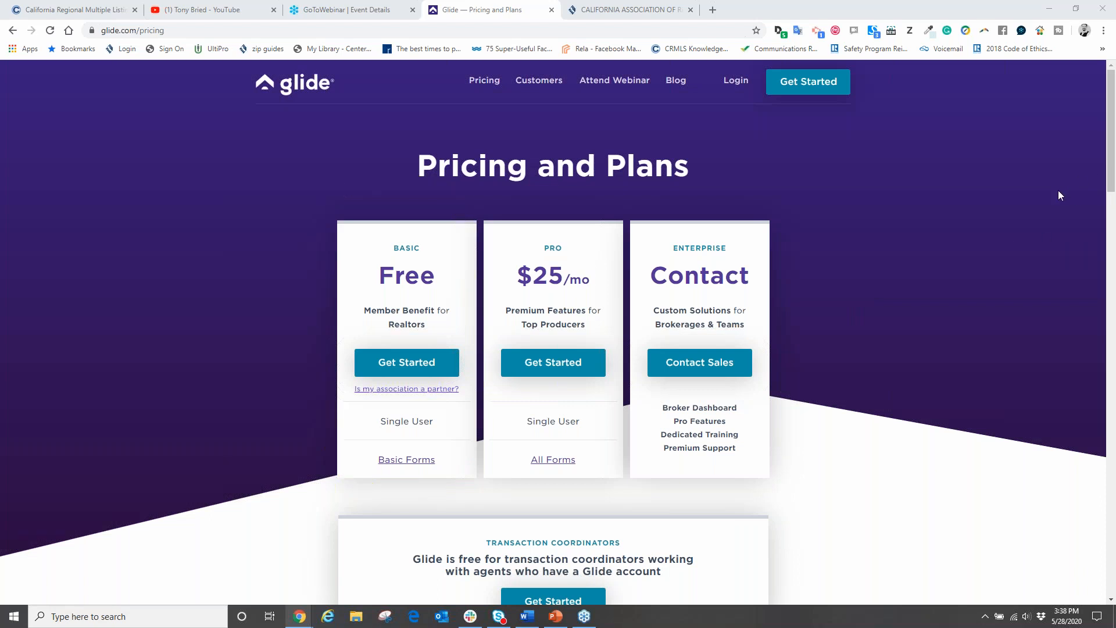
left_click(418, 364)
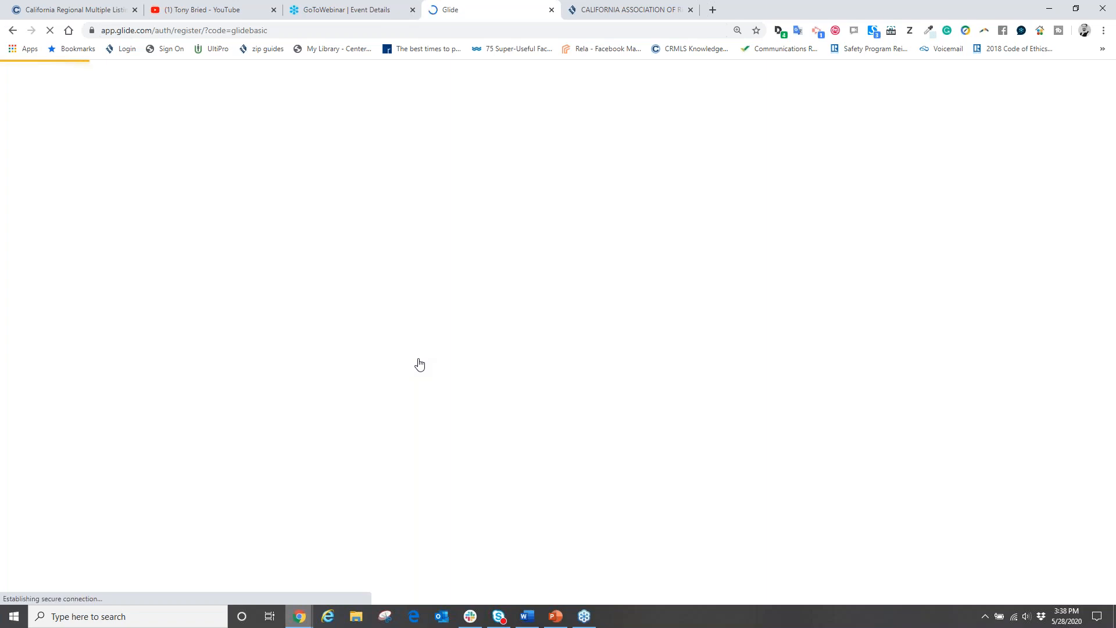
Step: Click through the sign-up form's name, email and password fields, then scroll back up
scroll(343, 371, "down", 2)
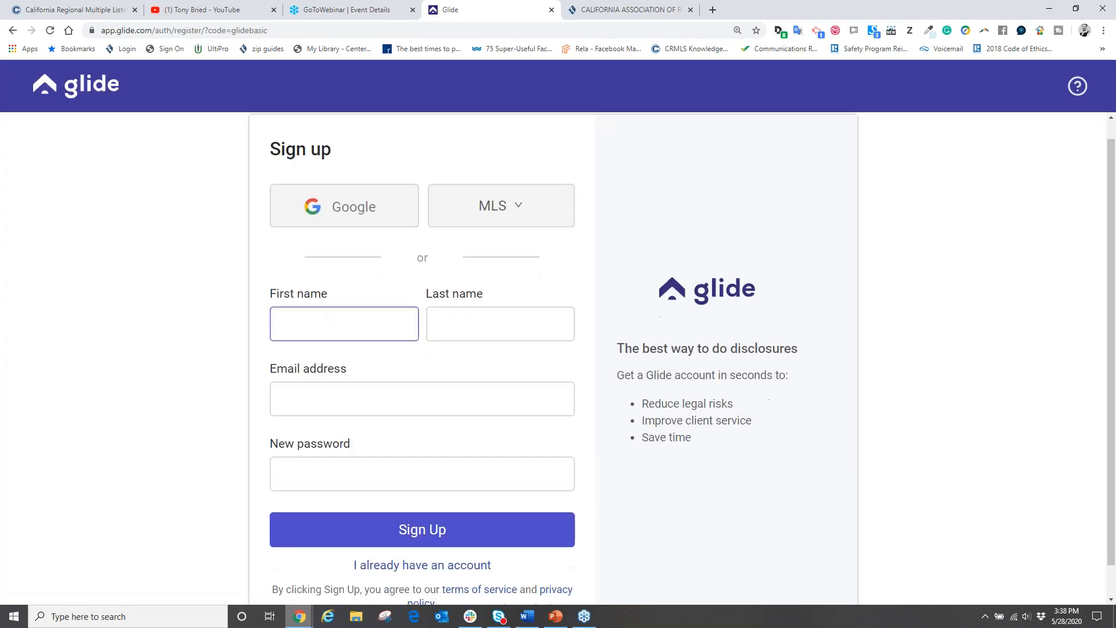
left_click(463, 286)
left_click(390, 361)
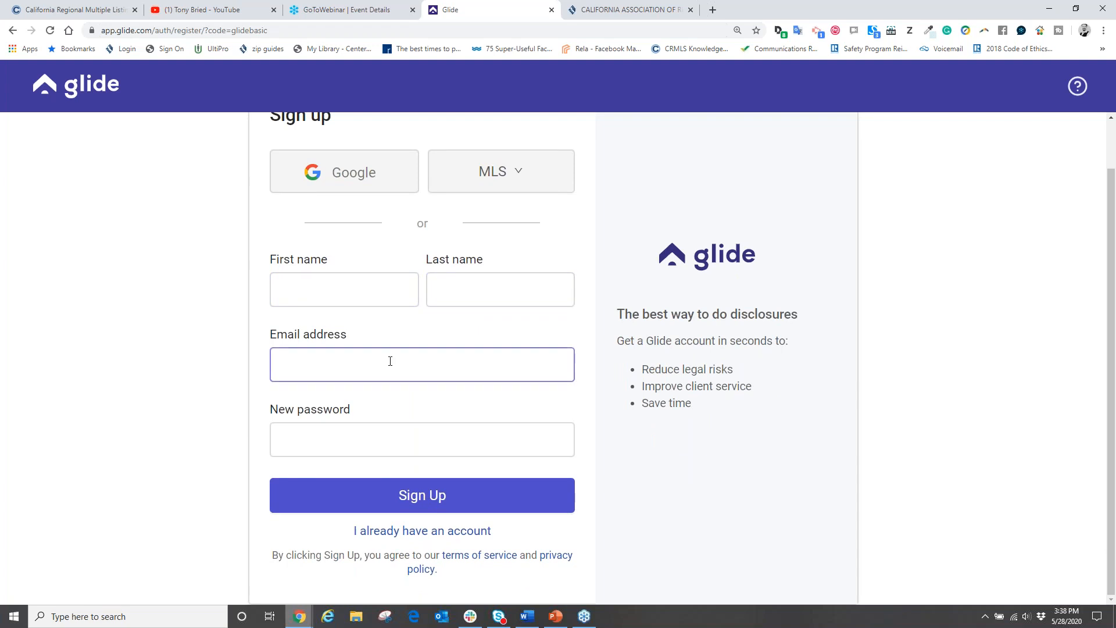
left_click(345, 438)
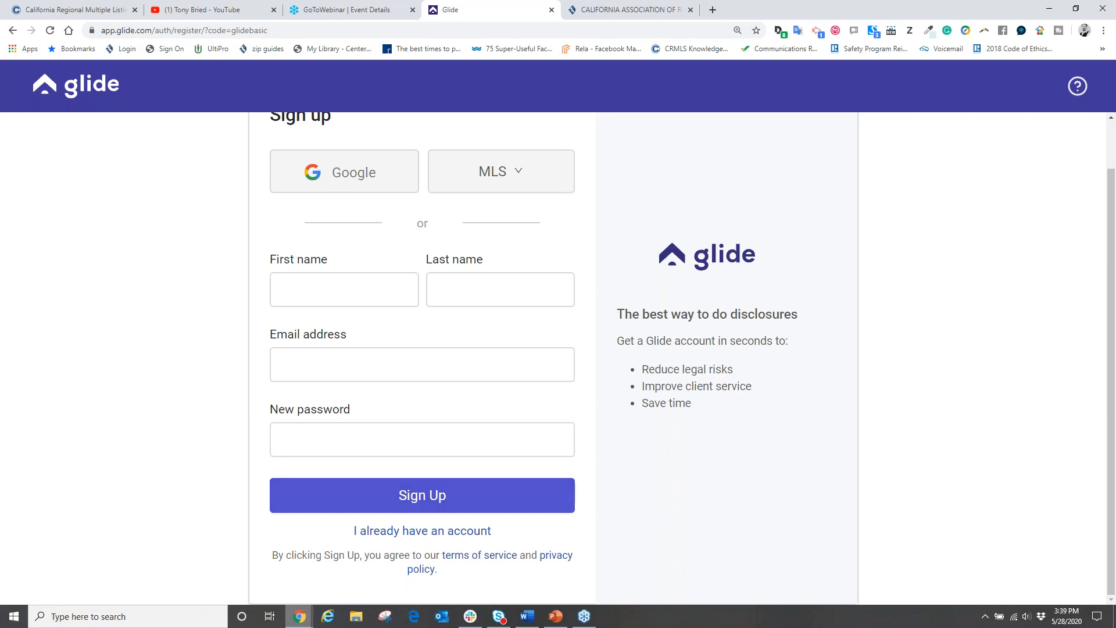
scroll(466, 519, "up", 1)
Step: Sign in via 'I already have an account' with the account email and password
left_click(431, 585)
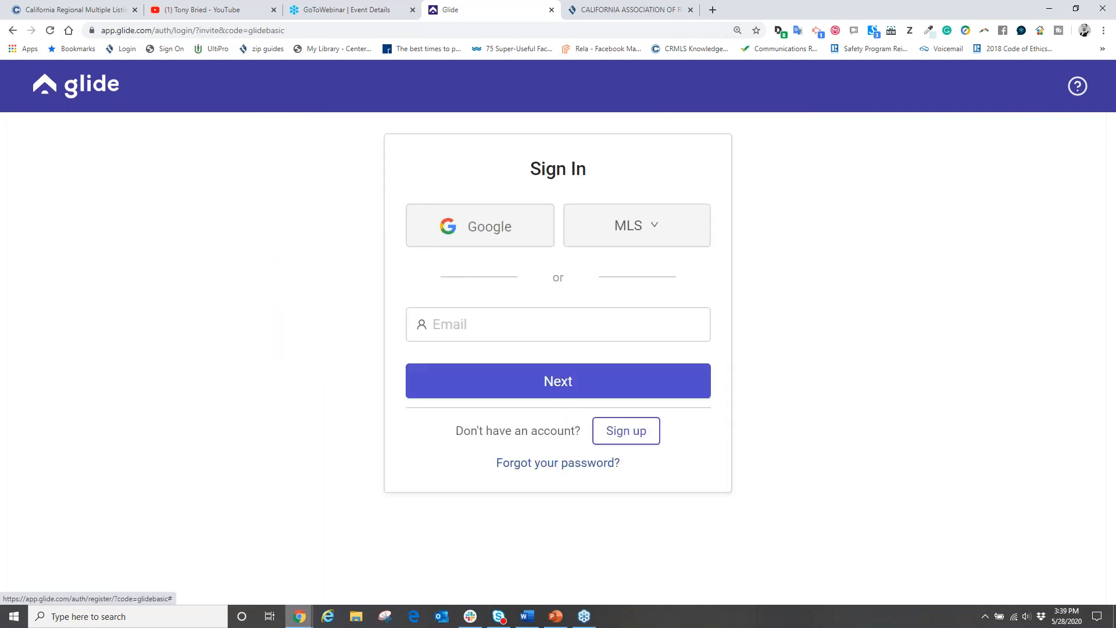
left_click(474, 323)
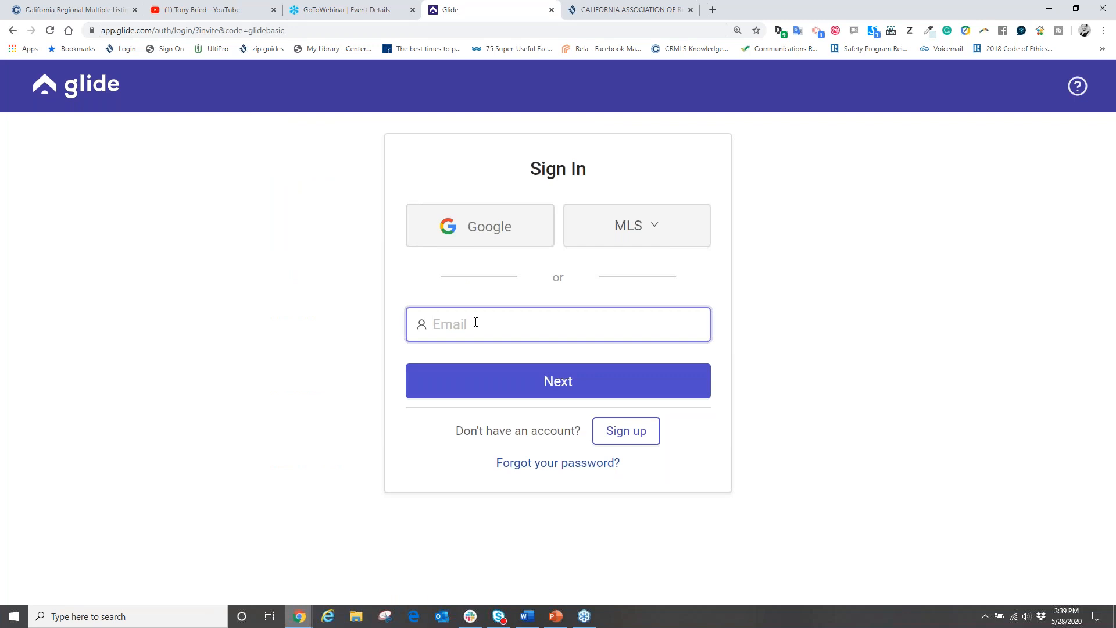
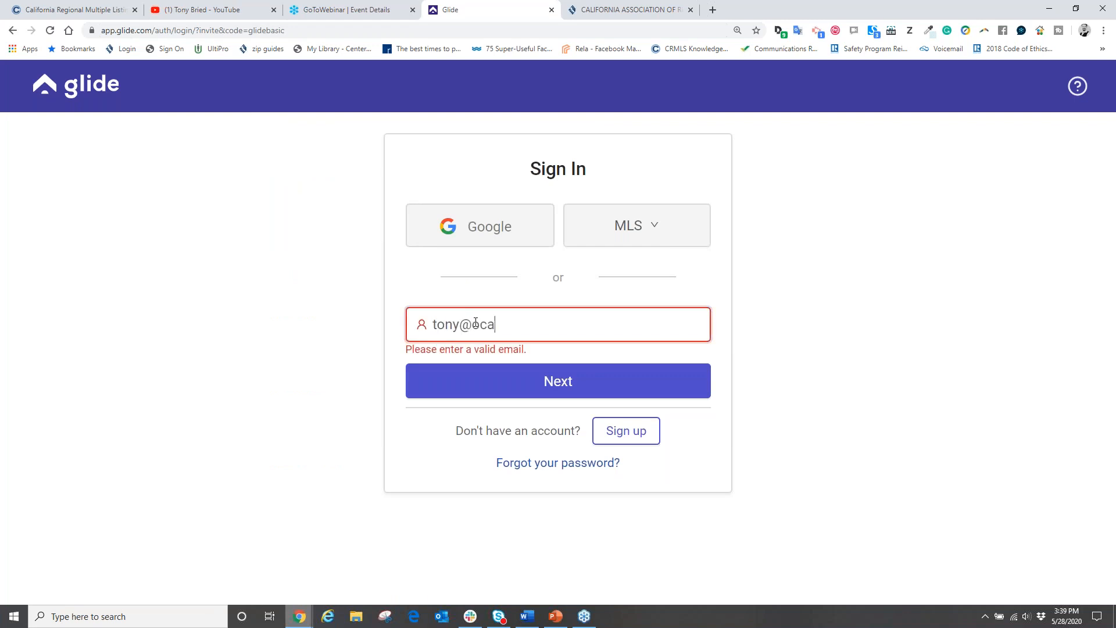
left_click(557, 380)
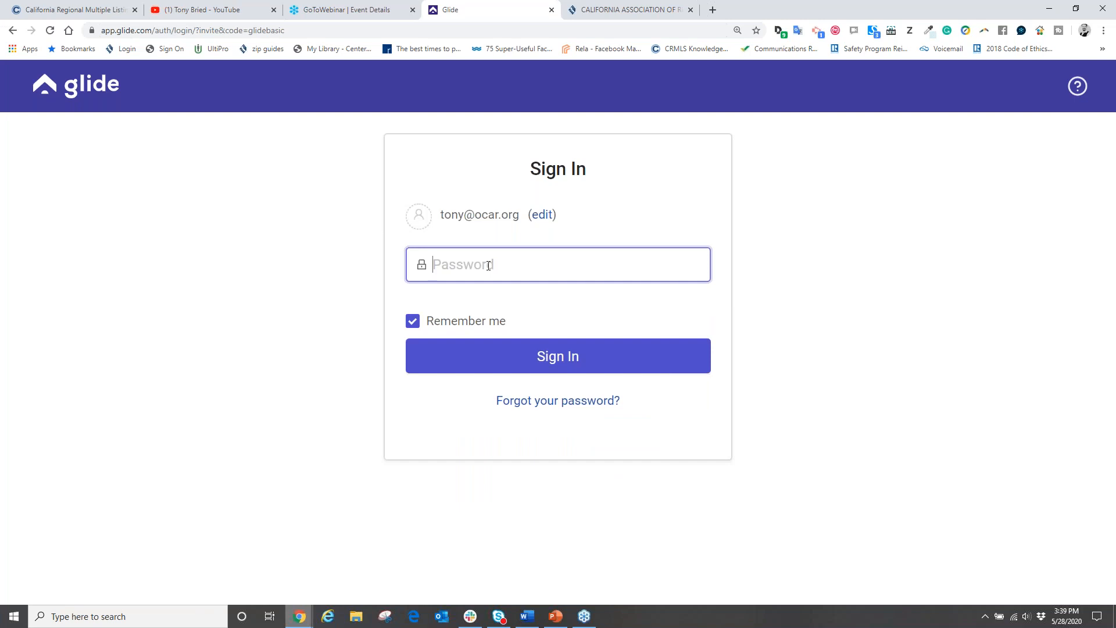
type("••••••••")
key("Return")
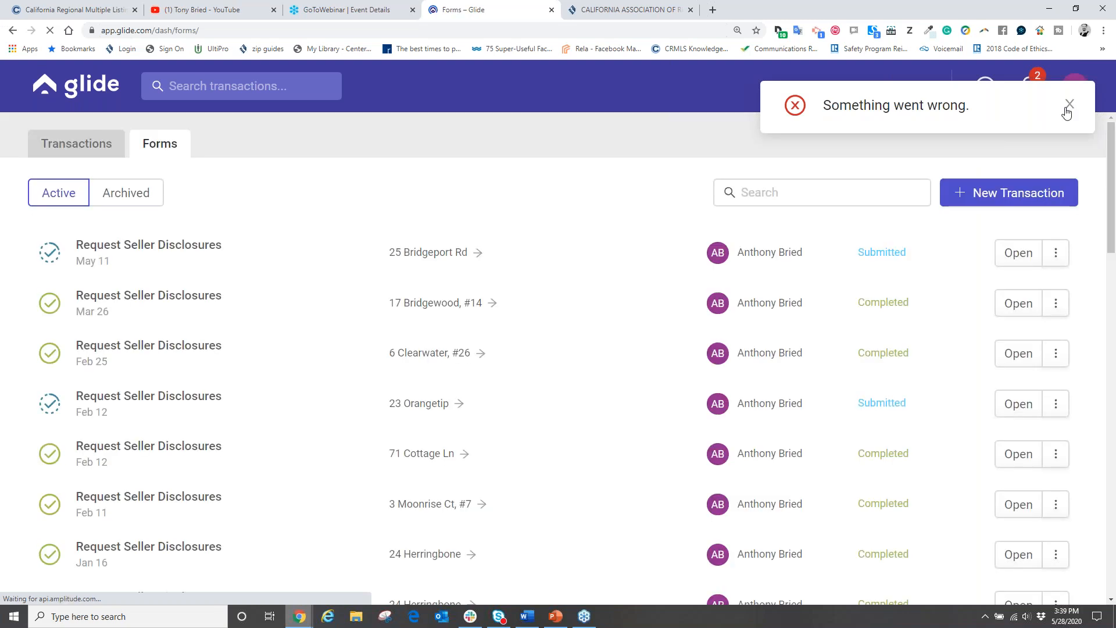
Step: Dismiss the 'Something went wrong' notice and open Account settings from the AB avatar menu
left_click(1067, 107)
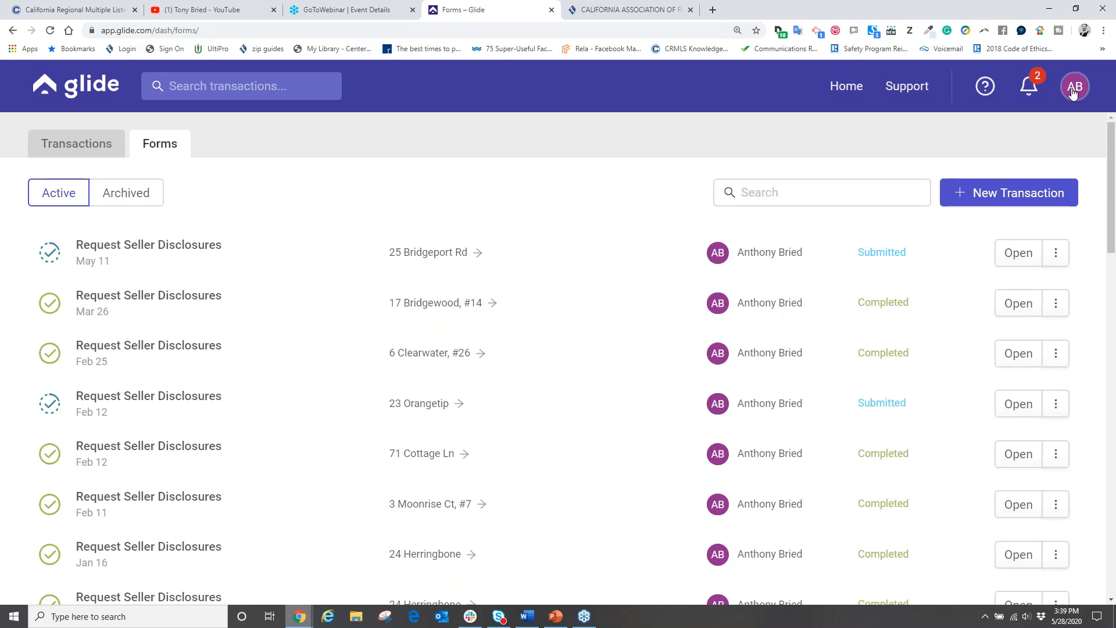
left_click(1072, 93)
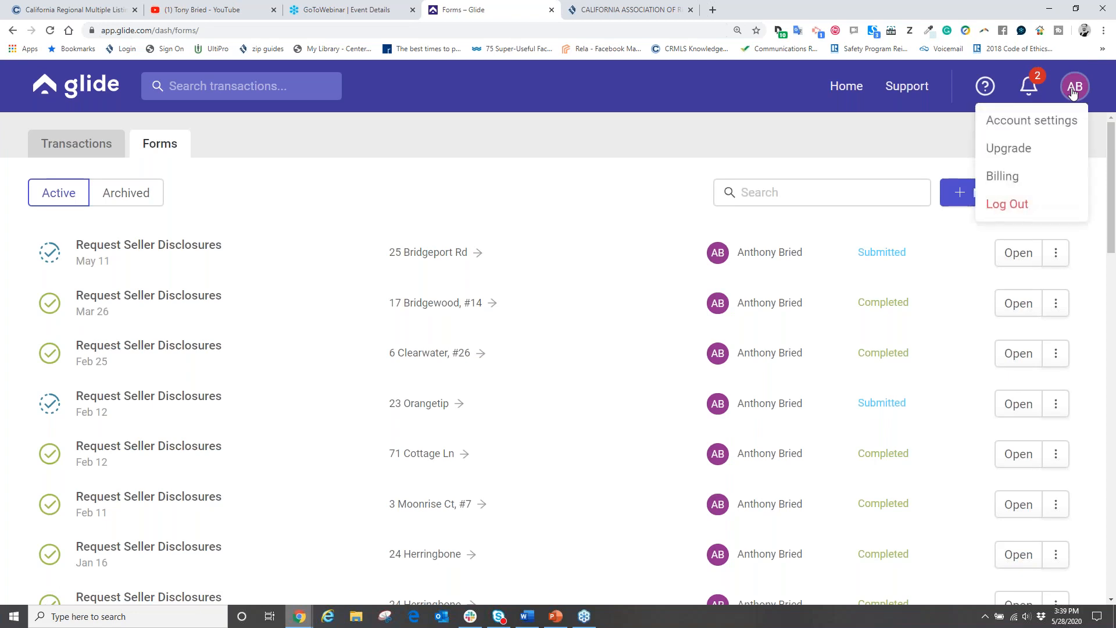
left_click(1027, 124)
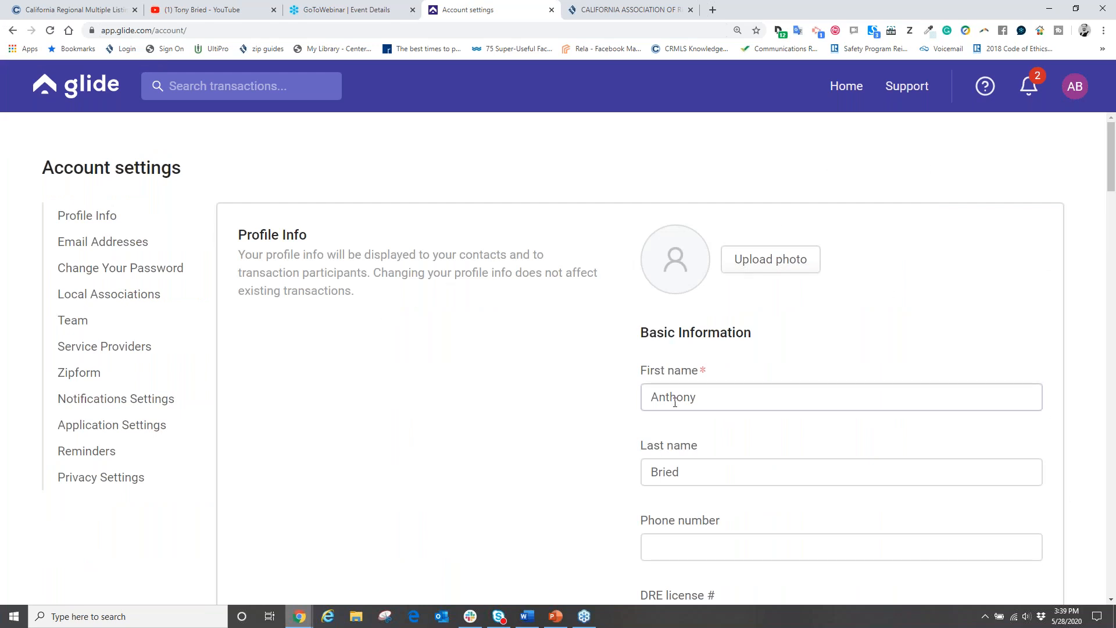
scroll(608, 386, "down", 1)
Step: Upload the BW headshot from Desktop > Logos as the profile photo, cropped square over the head
left_click(797, 209)
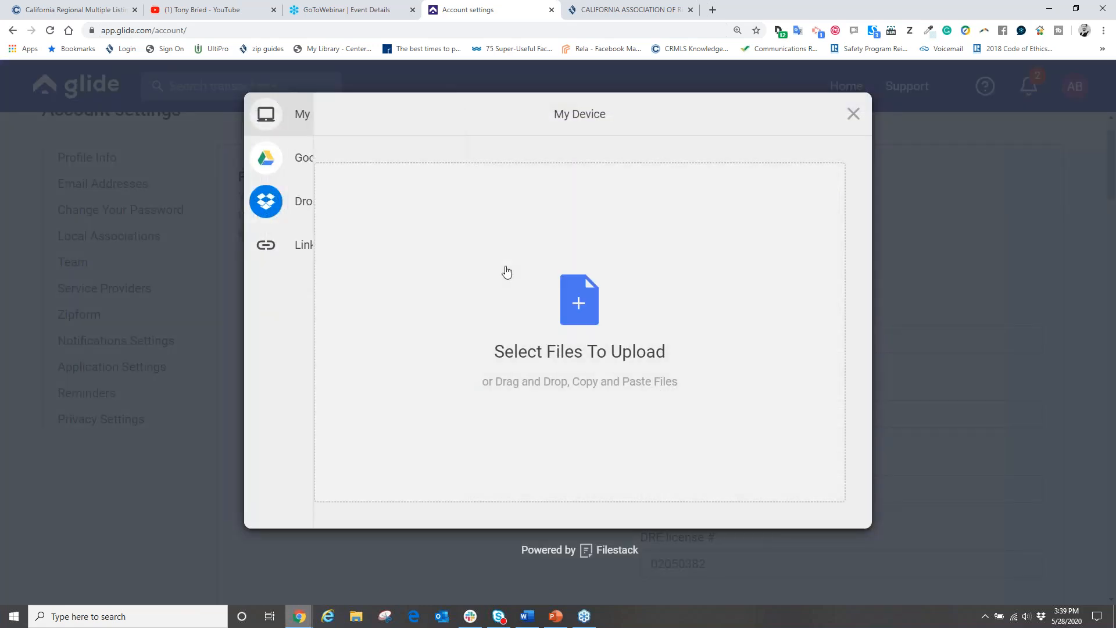
left_click(571, 308)
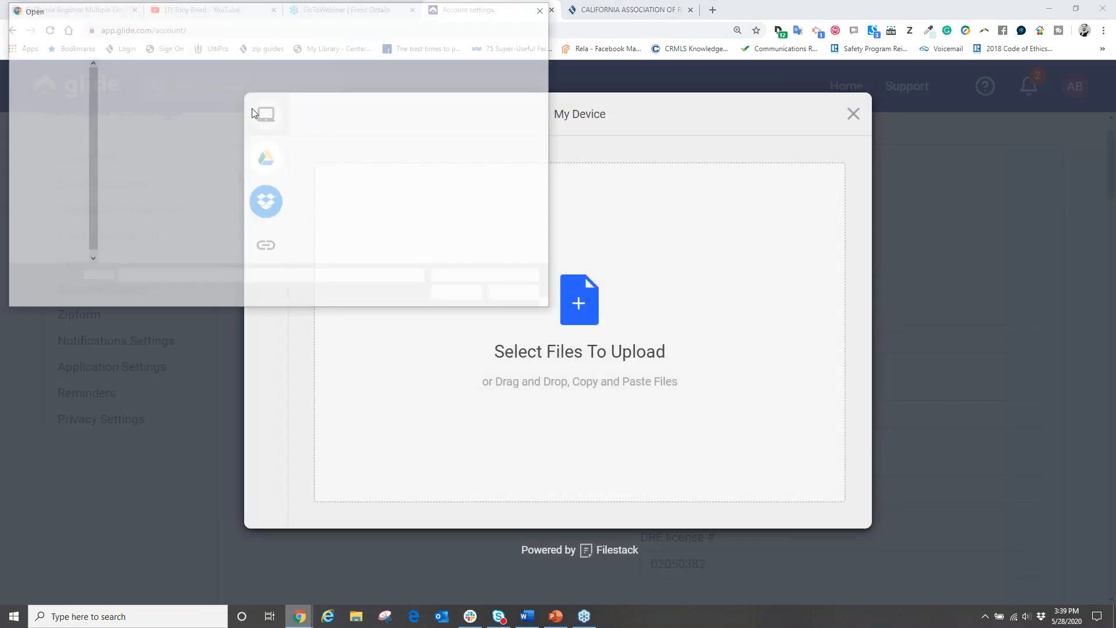
left_click(58, 27)
double_click(136, 131)
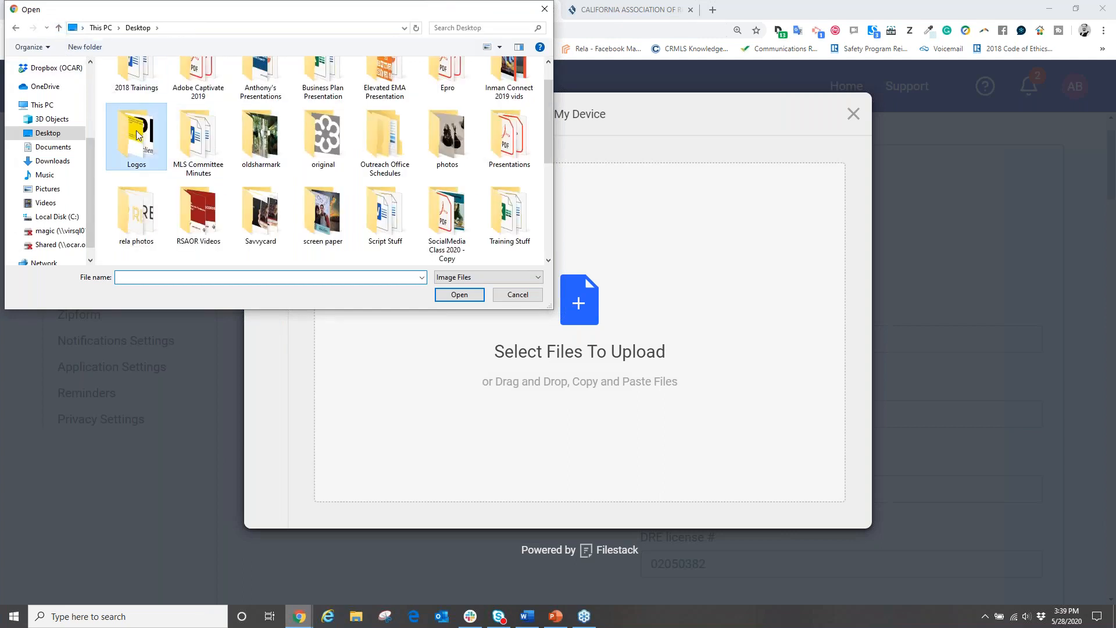
double_click(352, 140)
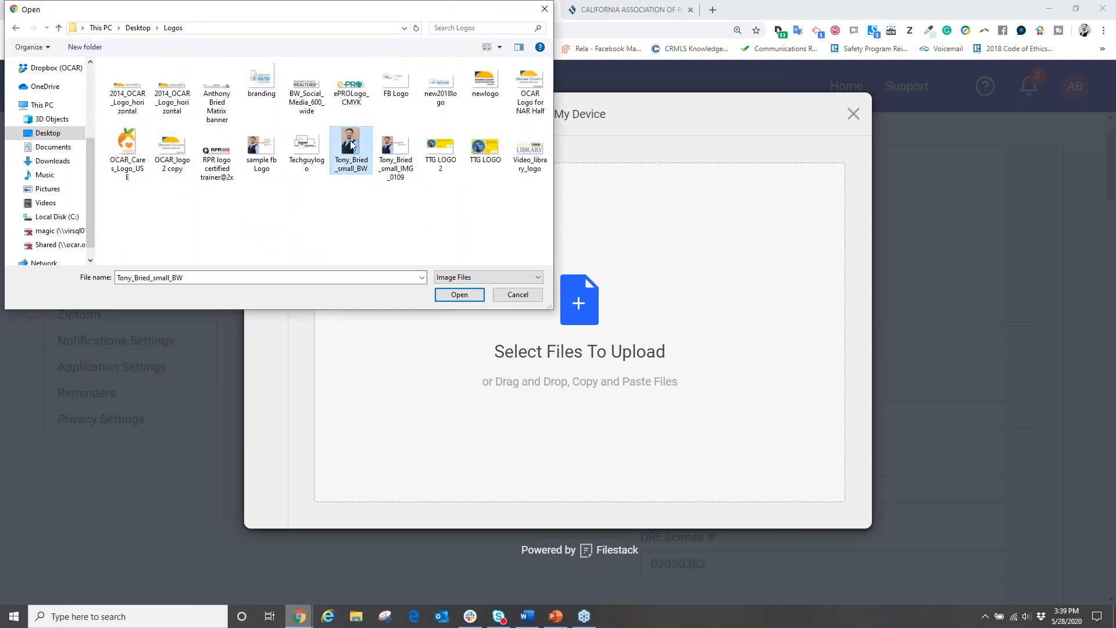
left_click_drag(612, 292, 603, 232)
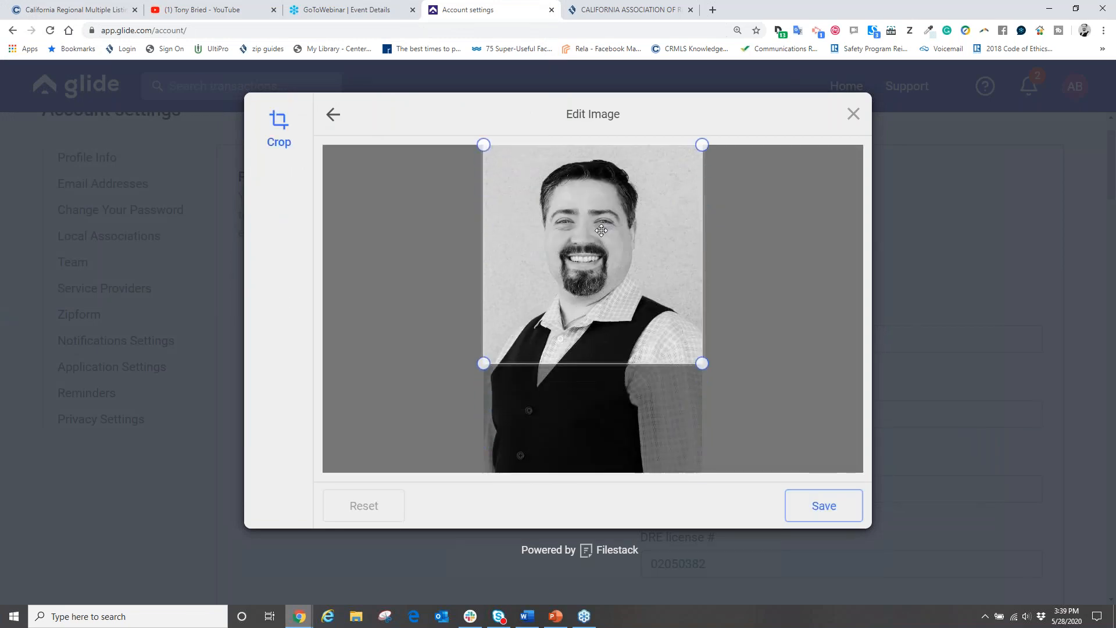
left_click(805, 504)
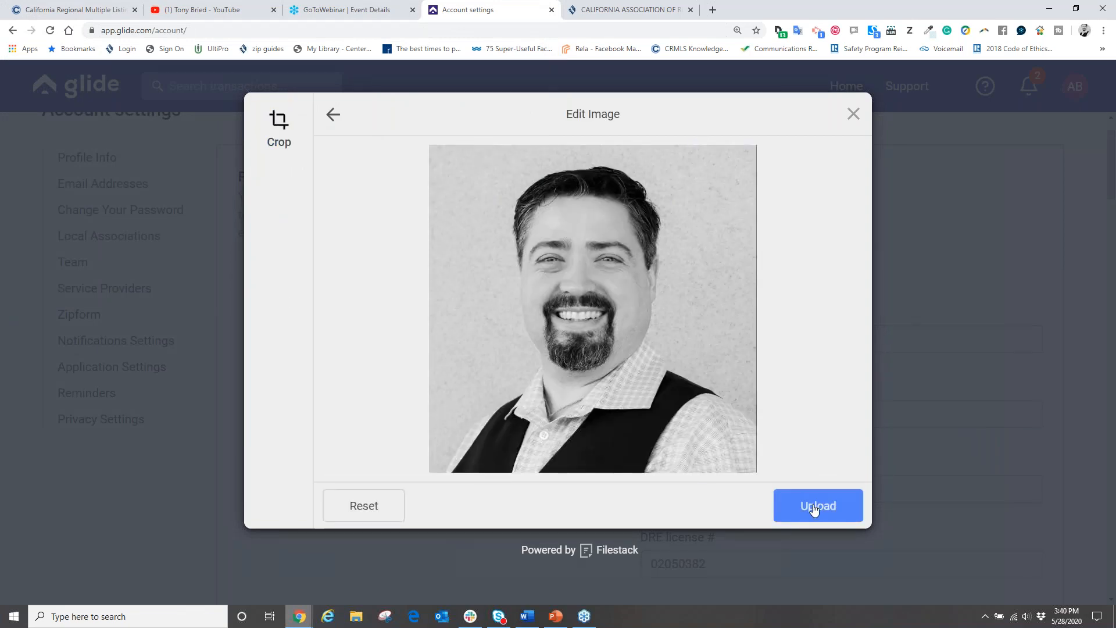
left_click(815, 504)
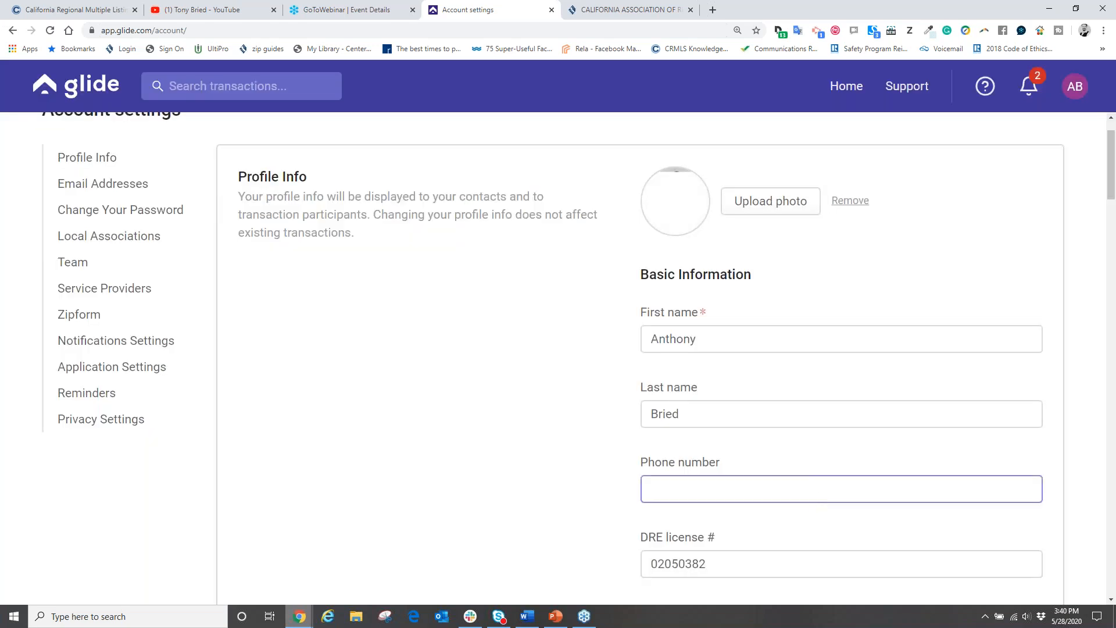
Step: Enter the agent's phone number in the profile's Phone number field
scroll(718, 260, "down", 2)
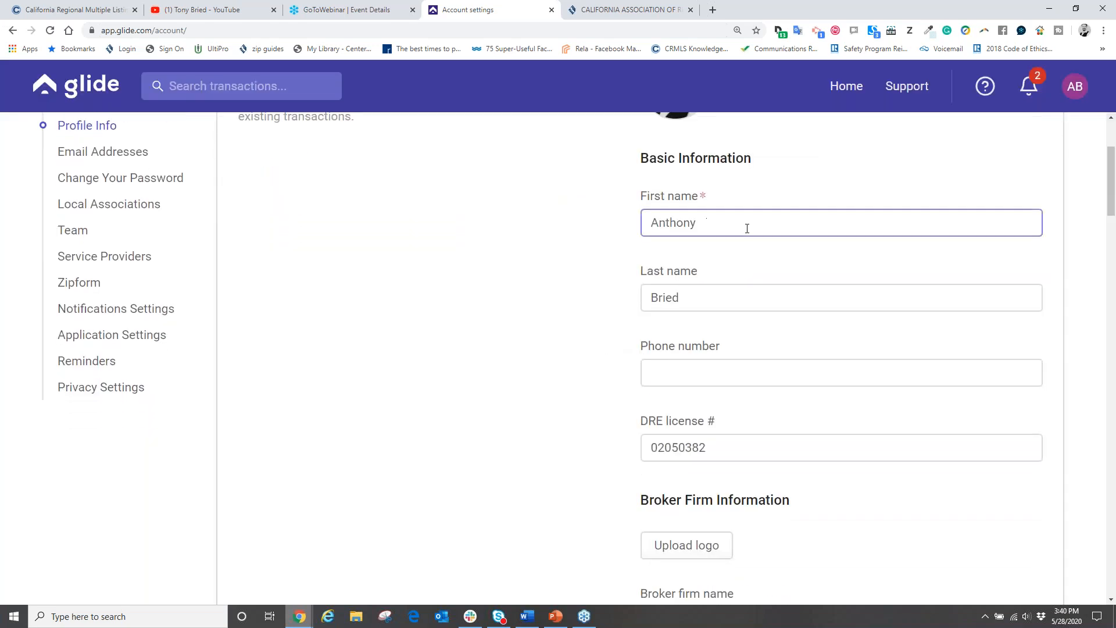
scroll(733, 323, "down", 2)
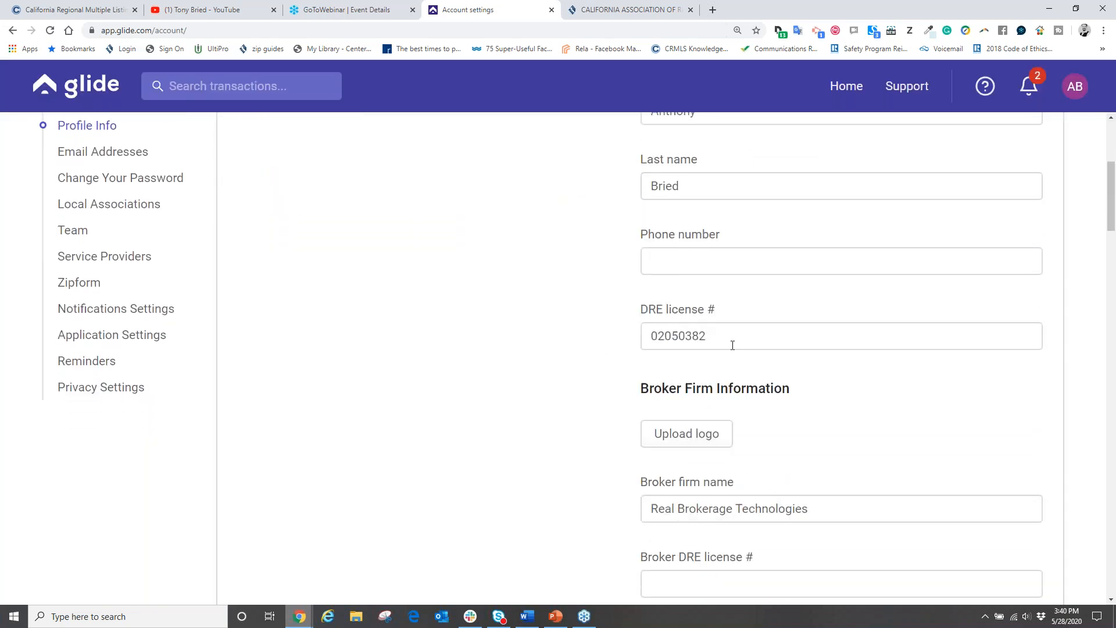
left_click(669, 257)
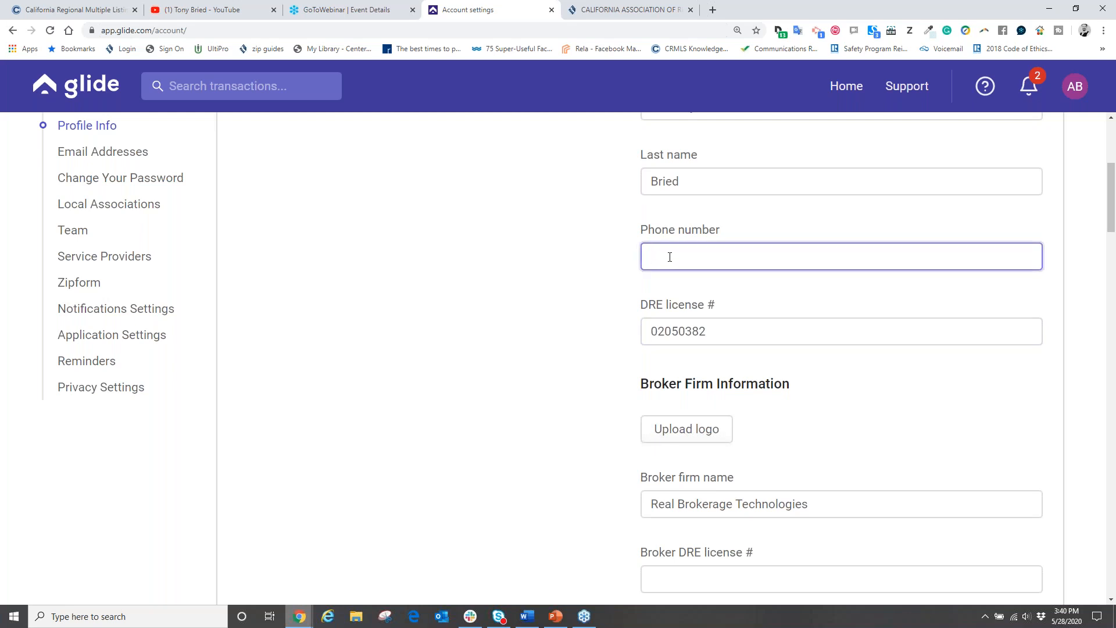
type("949-555-5555")
left_click(721, 339)
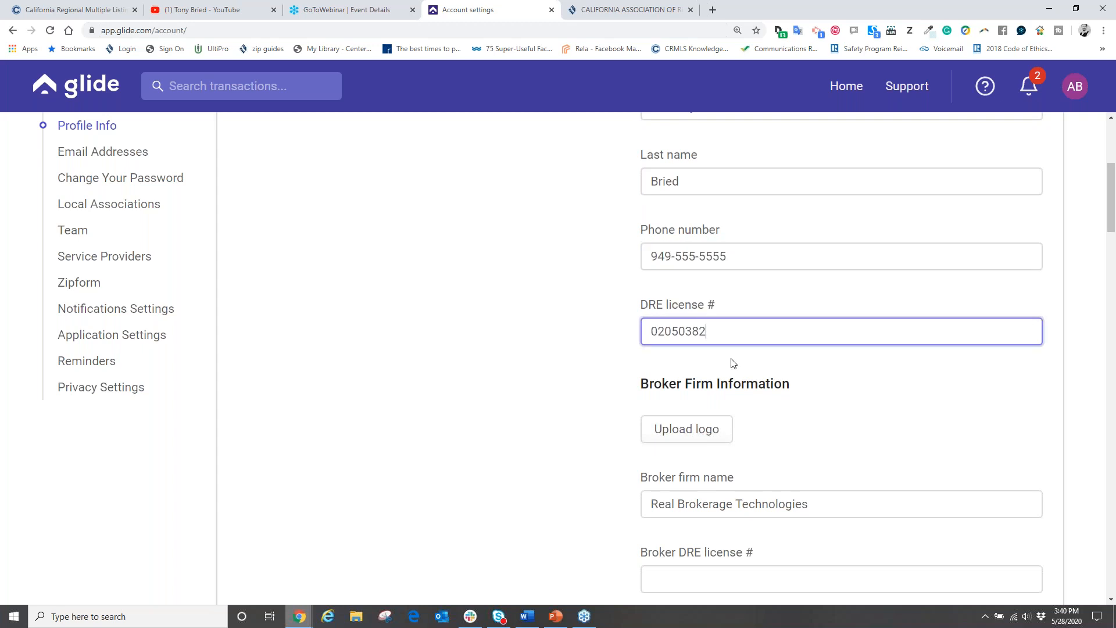
Step: Step past the DRE license, Broker DRE, branch phone and Website fields down to zipForm Plus Integration
scroll(744, 365, "down", 3)
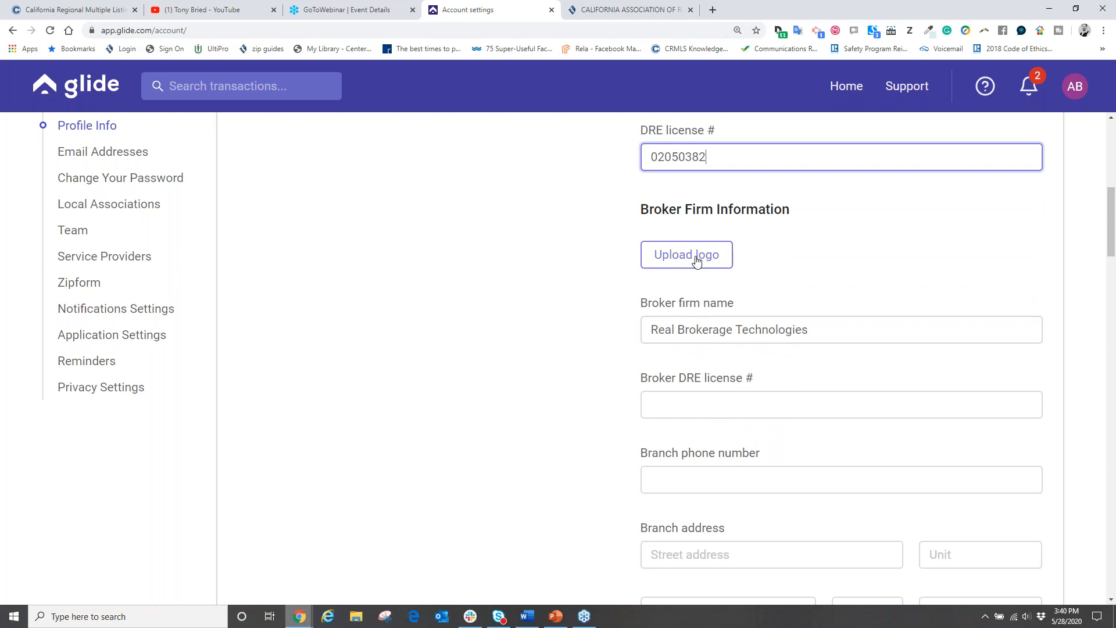
scroll(782, 312, "down", 2)
left_click(789, 293)
left_click(743, 361)
scroll(742, 354, "down", 4)
scroll(730, 433, "up", 3)
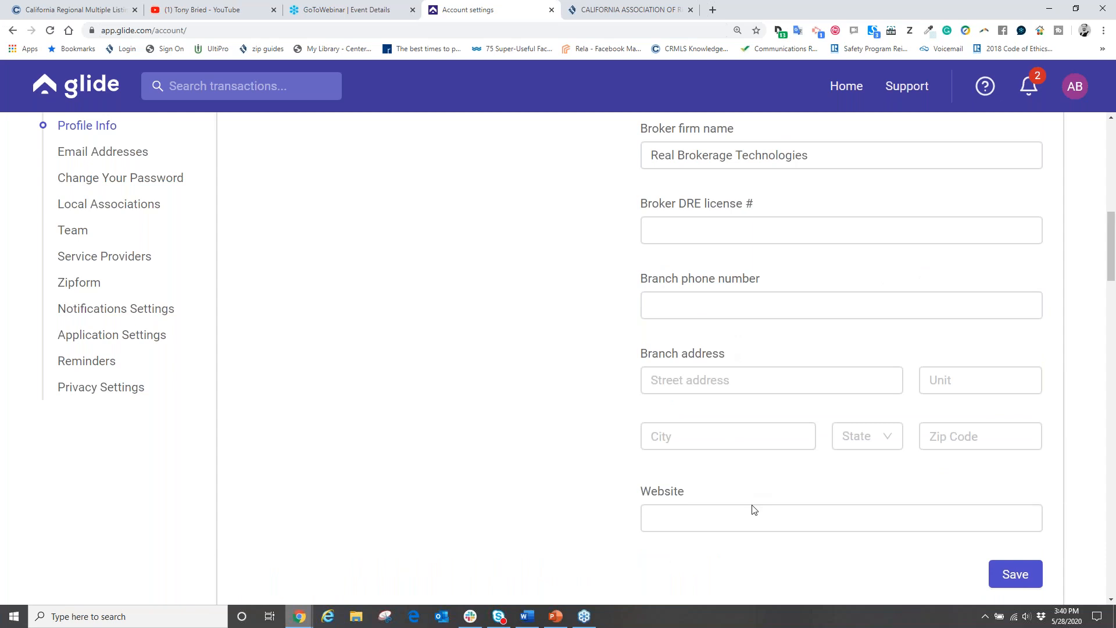
left_click(754, 511)
scroll(545, 387, "down", 8)
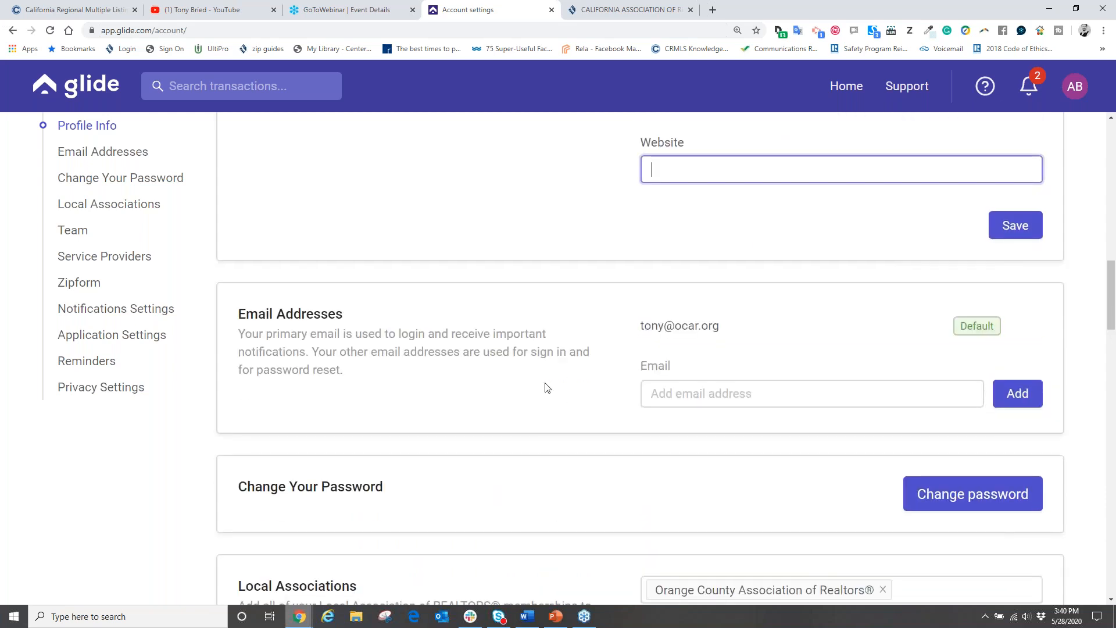
scroll(546, 387, "down", 8)
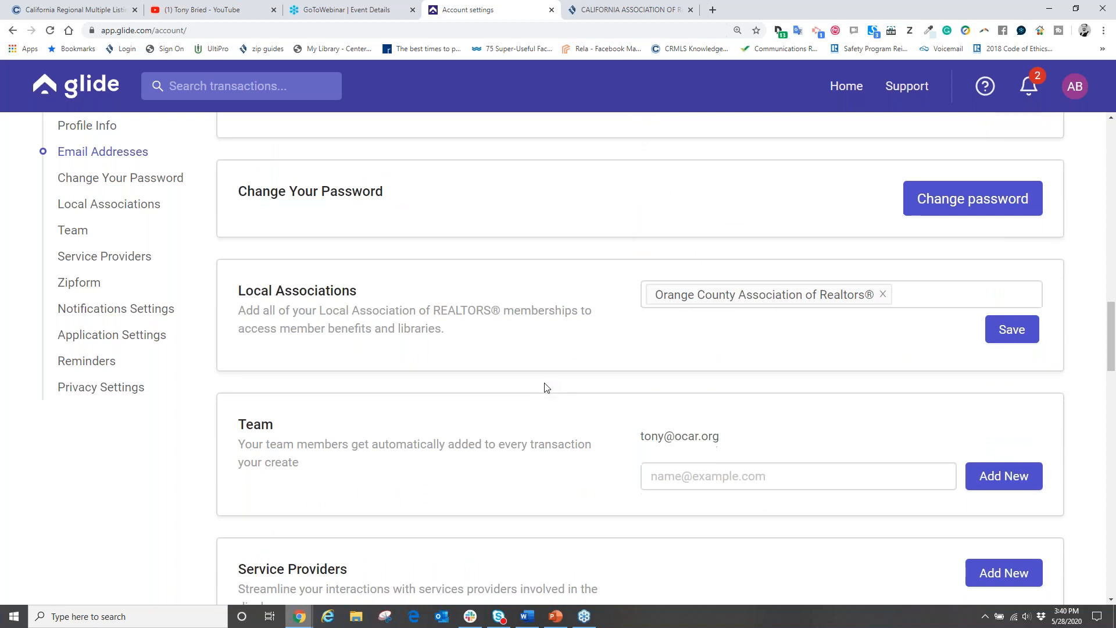
scroll(546, 387, "down", 2)
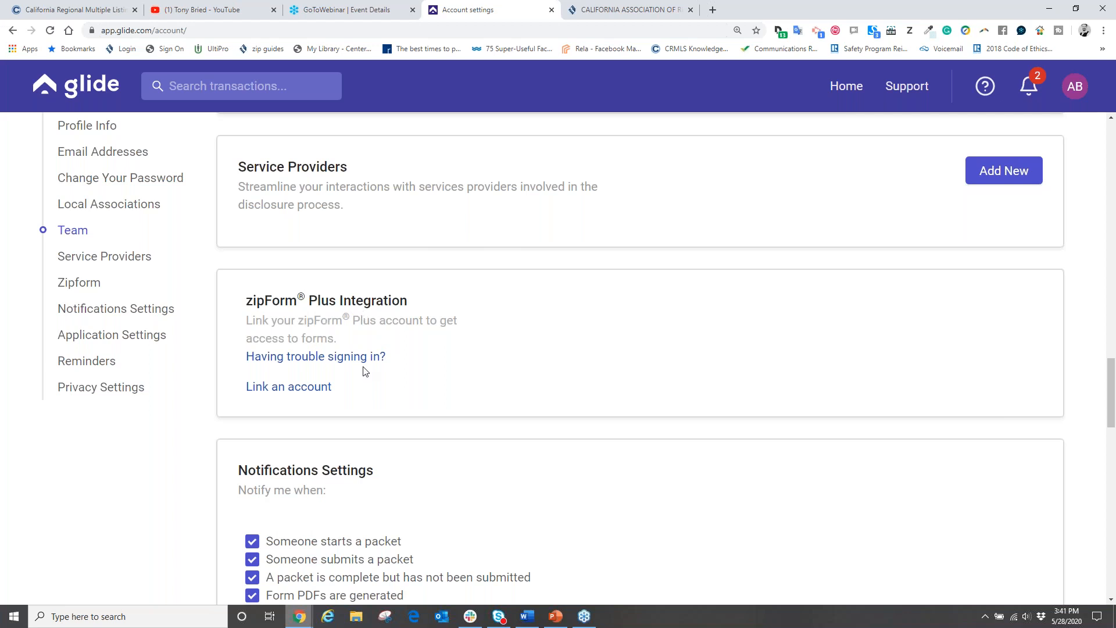
Step: Choose C.A.R. as the usual zipForm login in the Connect zipForm Plus dialog
left_click(294, 388)
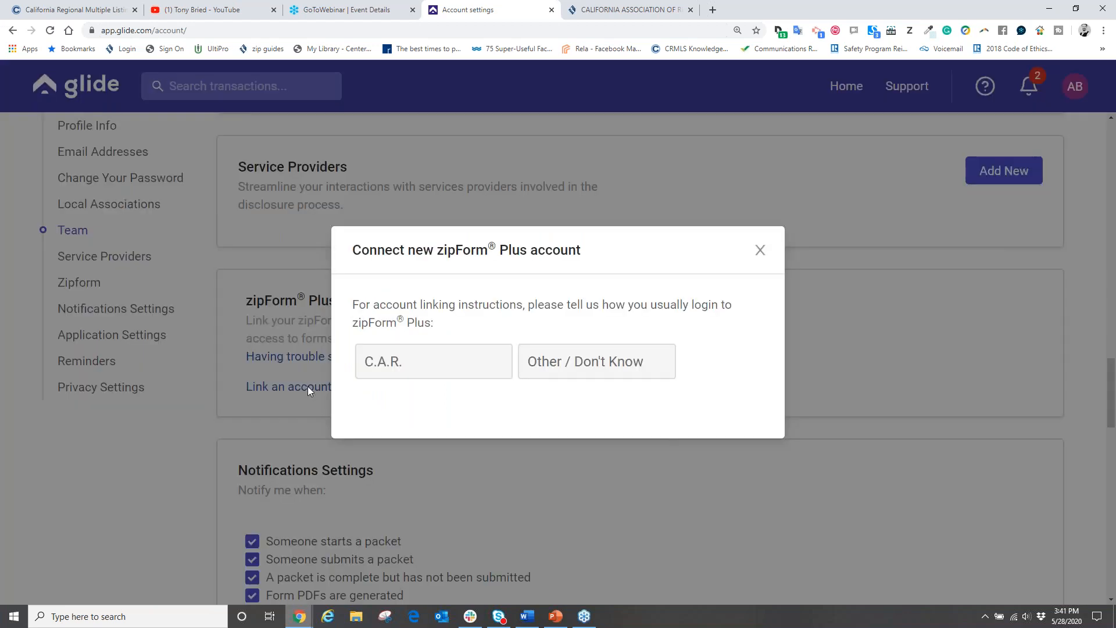
left_click(403, 369)
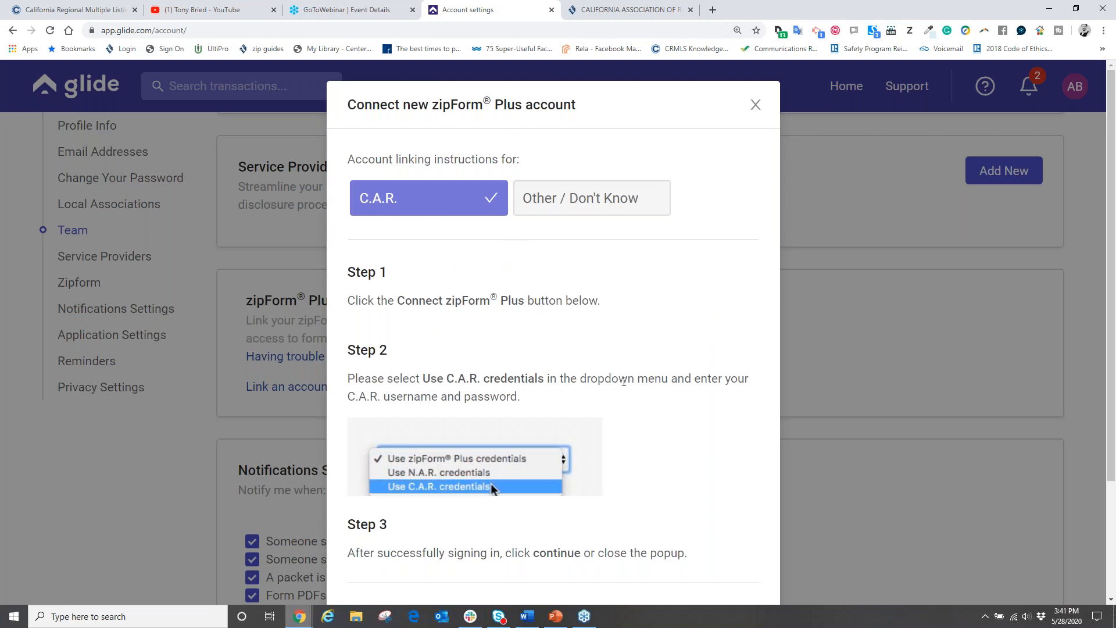
scroll(635, 349, "down", 3)
left_click(462, 486)
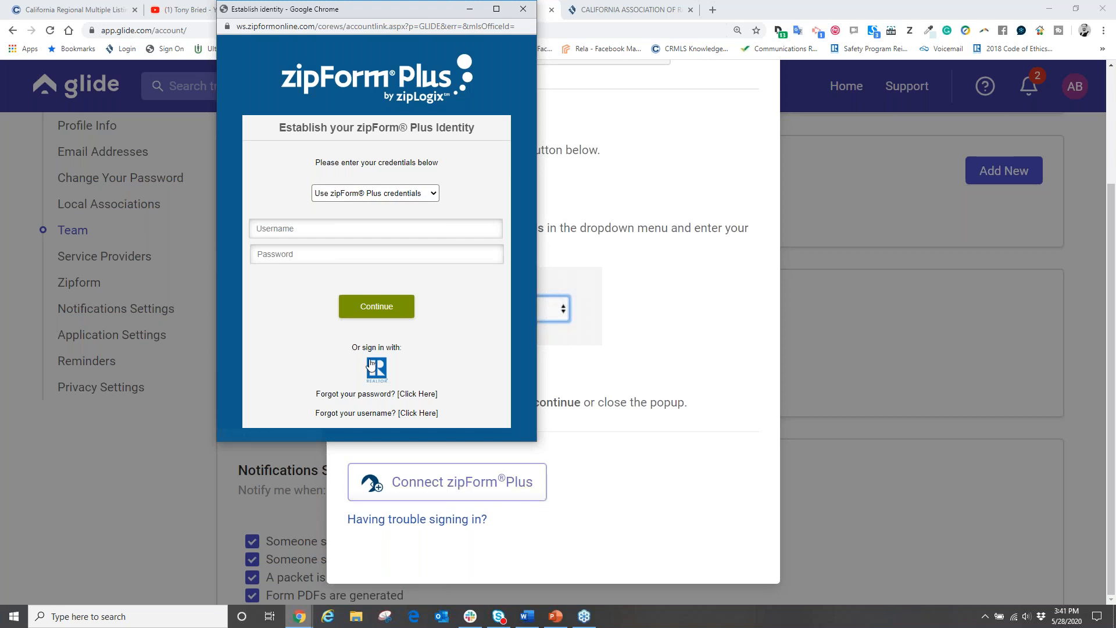
Step: Sign in with the zipForm username and password using C.A.R. credentials, and finish linking
left_click(301, 229)
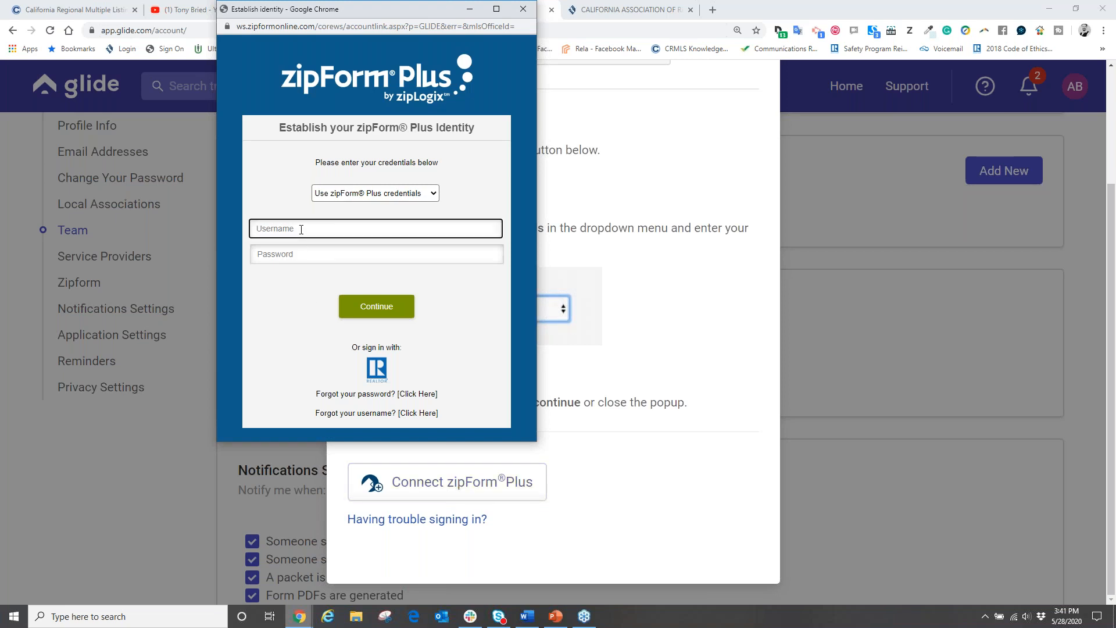
key("Tab")
type("*********")
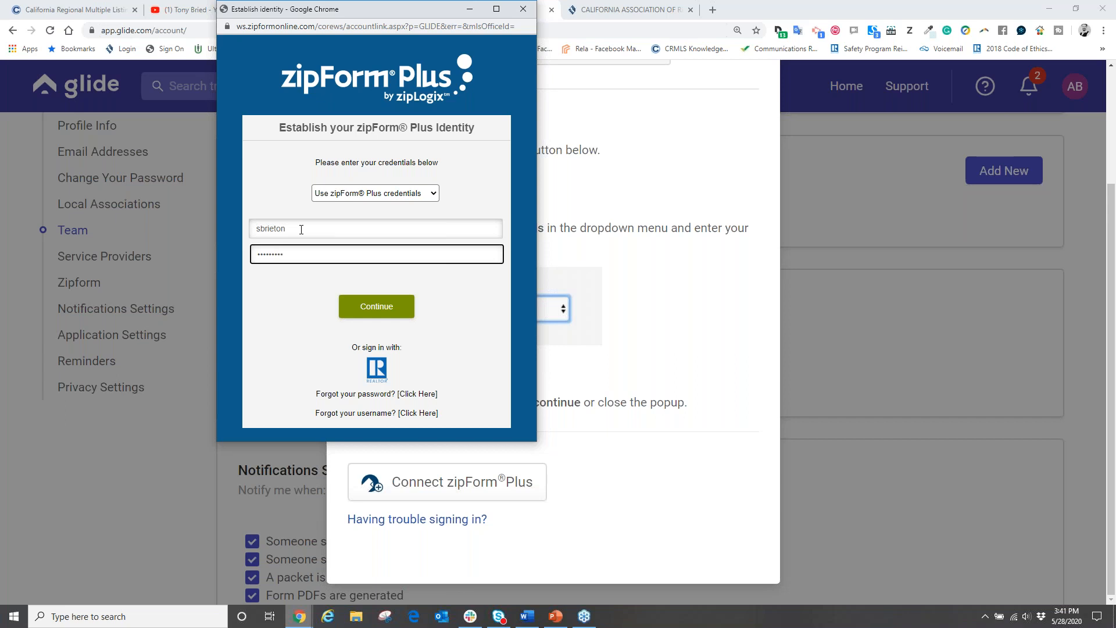
left_click(427, 195)
left_click(380, 226)
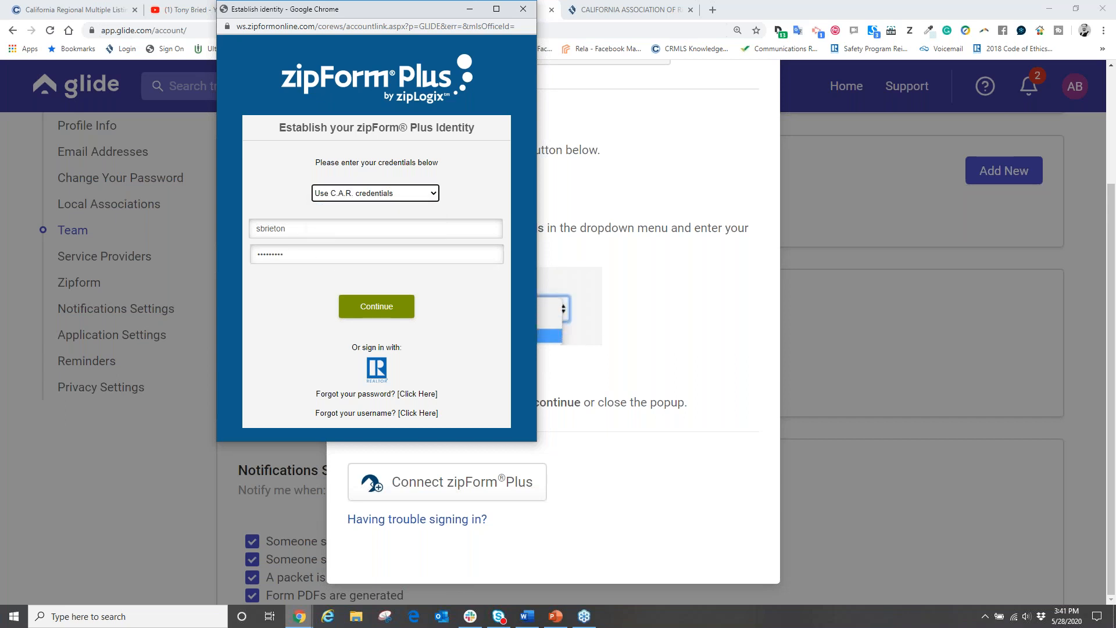
left_click(375, 308)
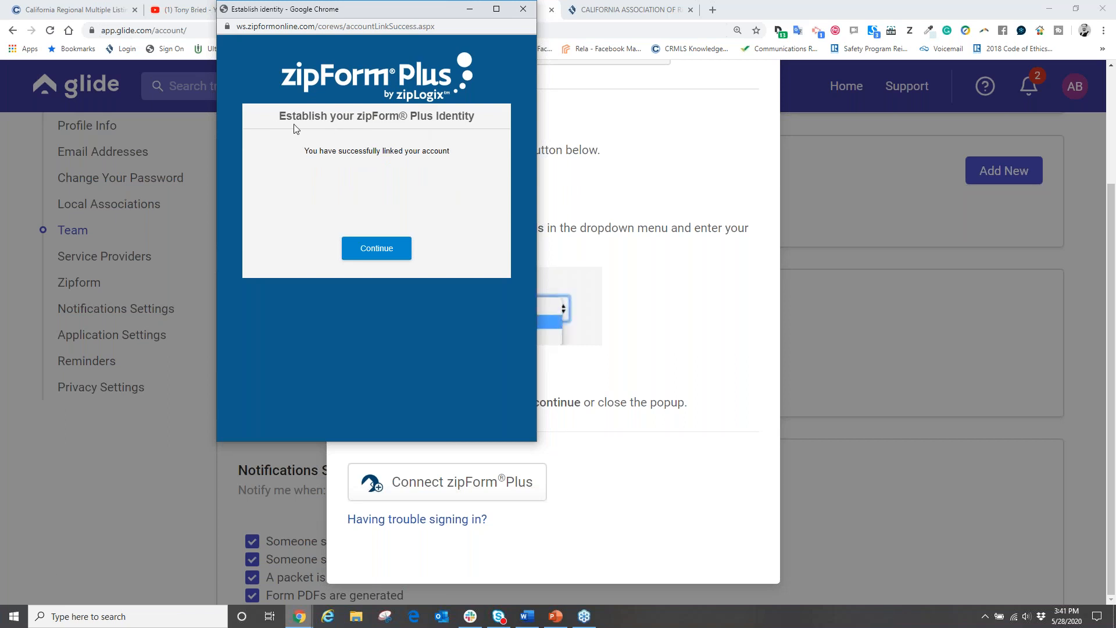
left_click(388, 250)
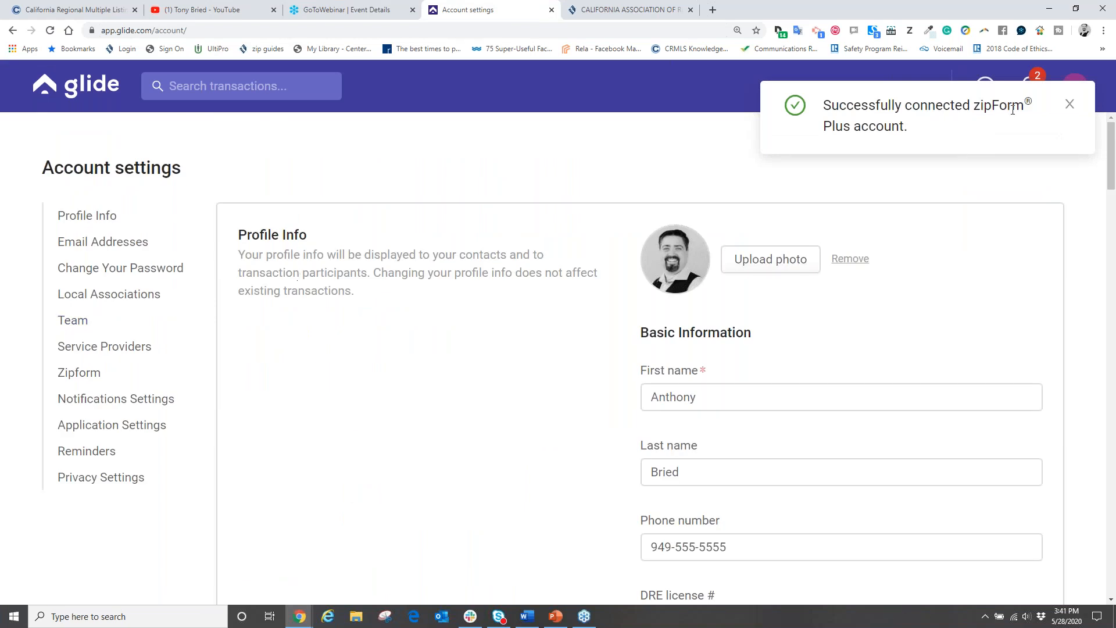
Step: Dismiss the connection success message and scroll Account settings down to the linked zipForm Plus Integration
left_click(1070, 105)
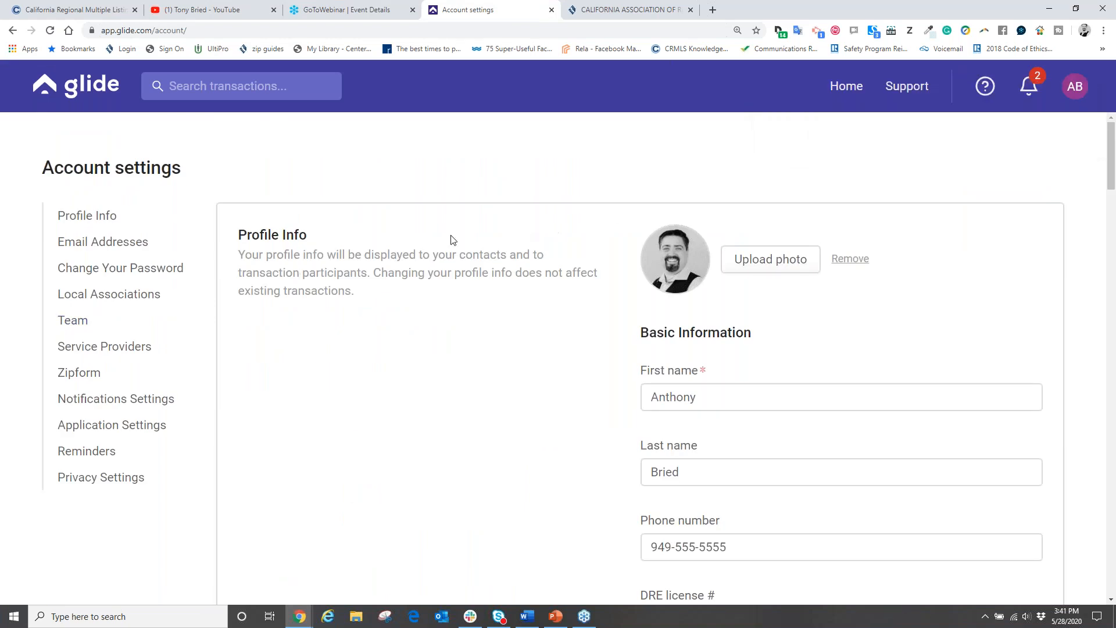
scroll(376, 253, "down", 1)
scroll(377, 254, "down", 20)
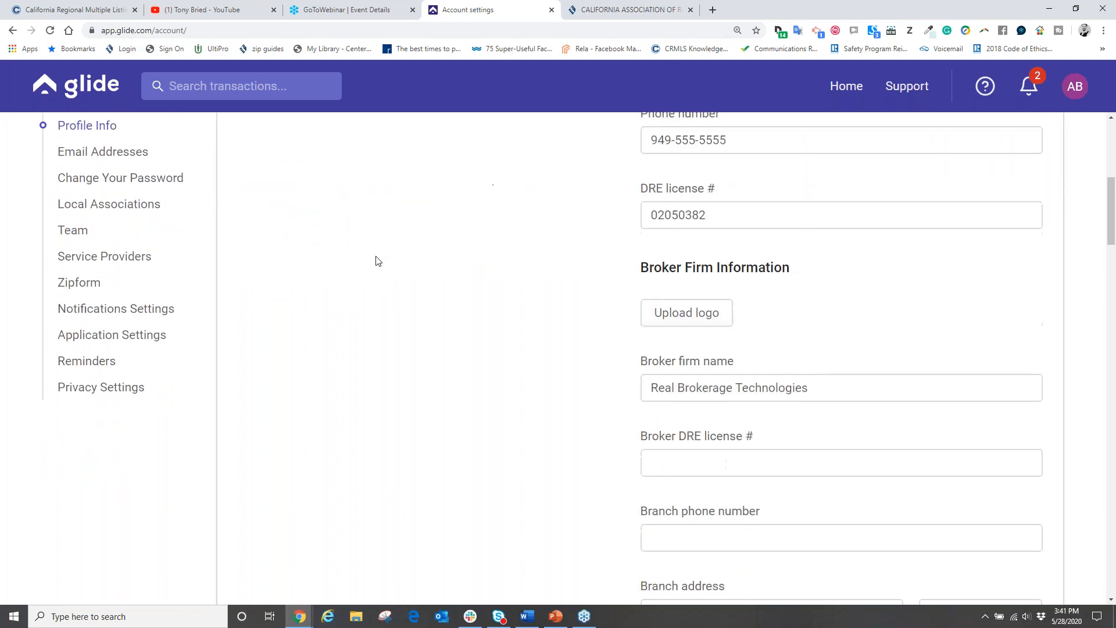
scroll(393, 419, "down", 7)
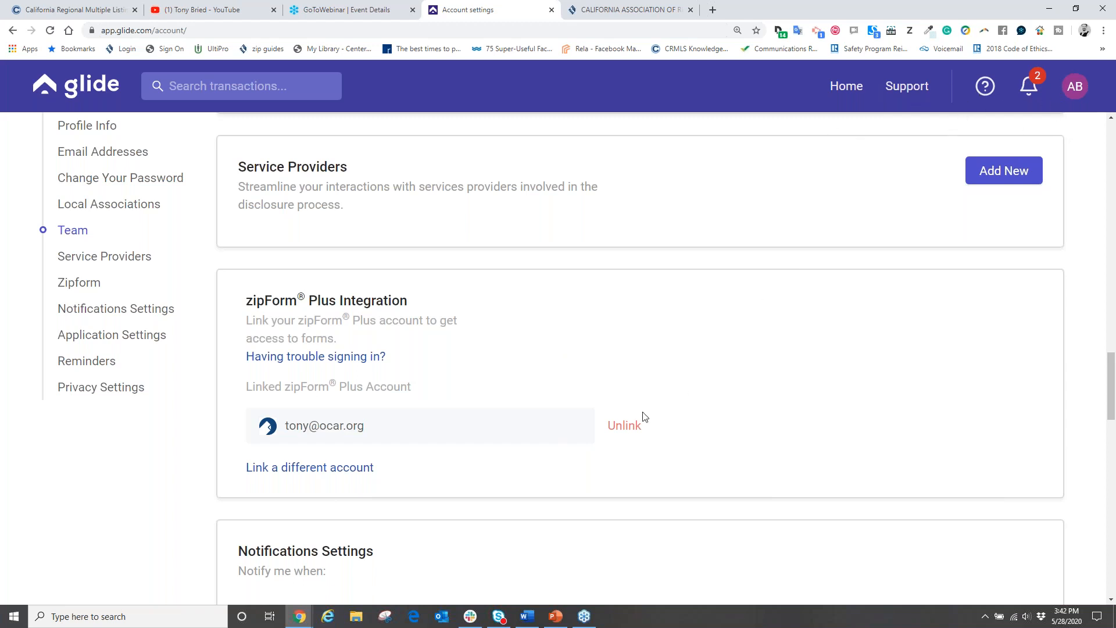
Step: Bring zipForm Plus forward and back out of the disclosure form to the transactions list
mouse_move(299, 616)
left_click(362, 526)
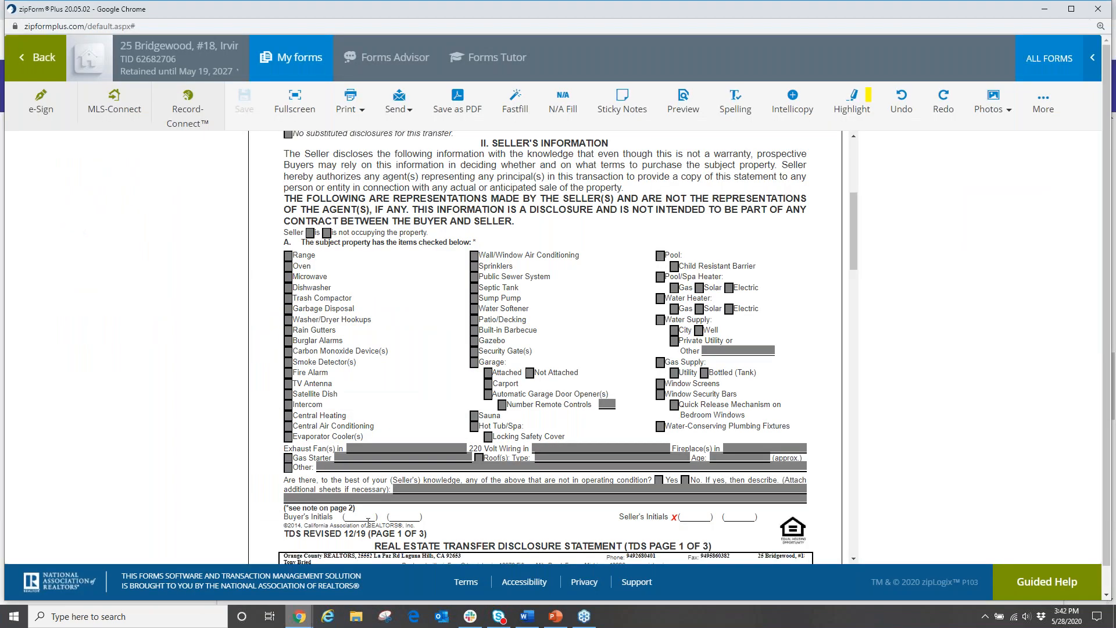
left_click(37, 57)
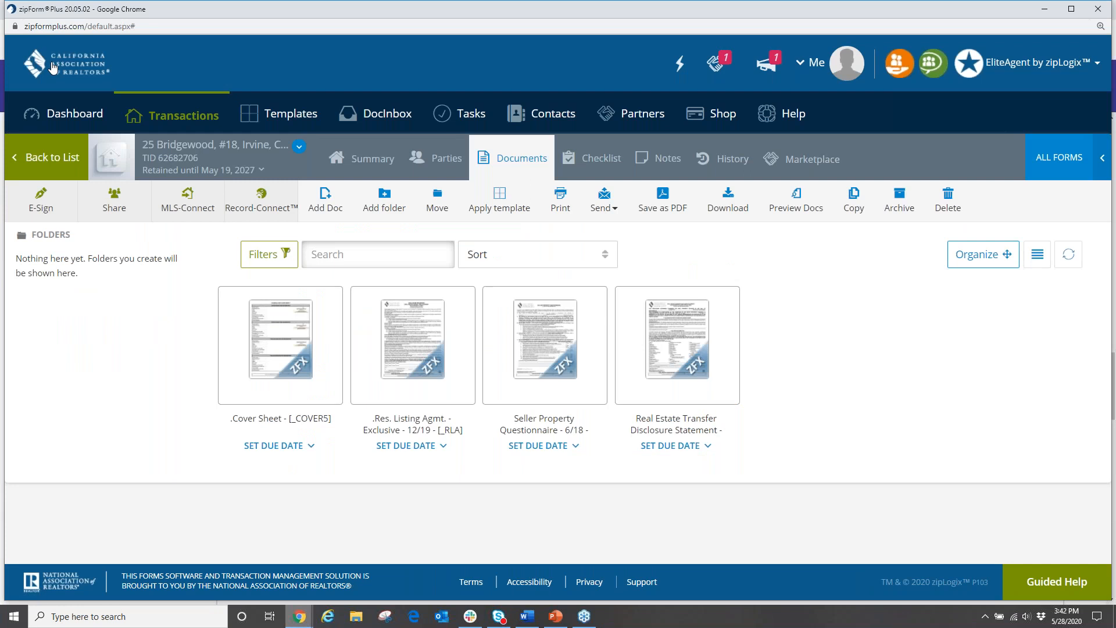
left_click(41, 159)
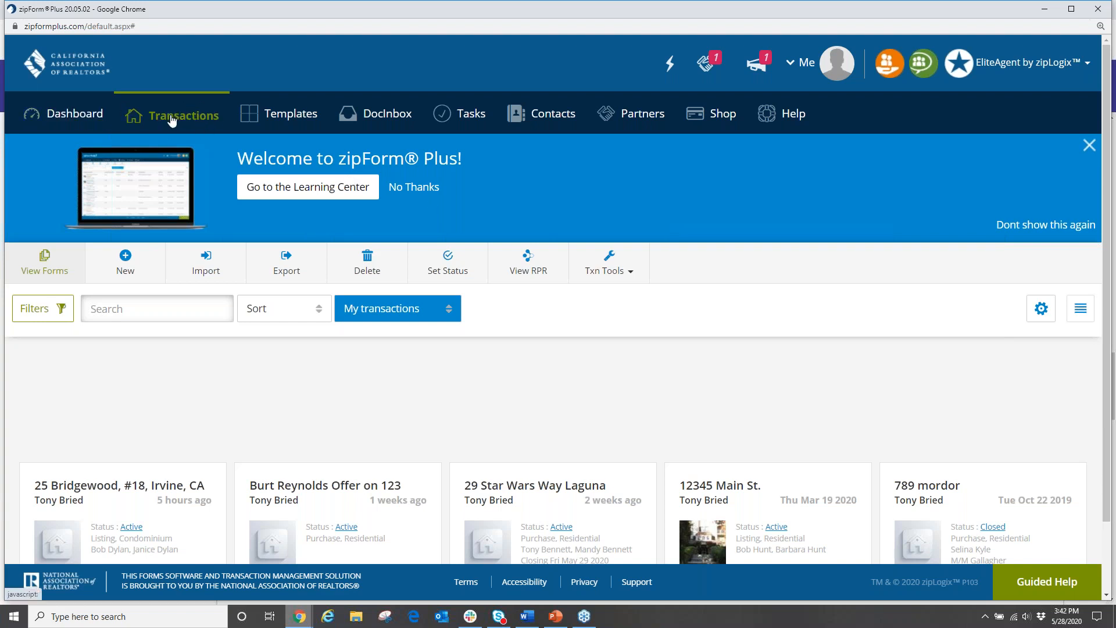
Step: Open the Partners page's Other tab and scroll through the partner cards to find Glide
left_click(633, 119)
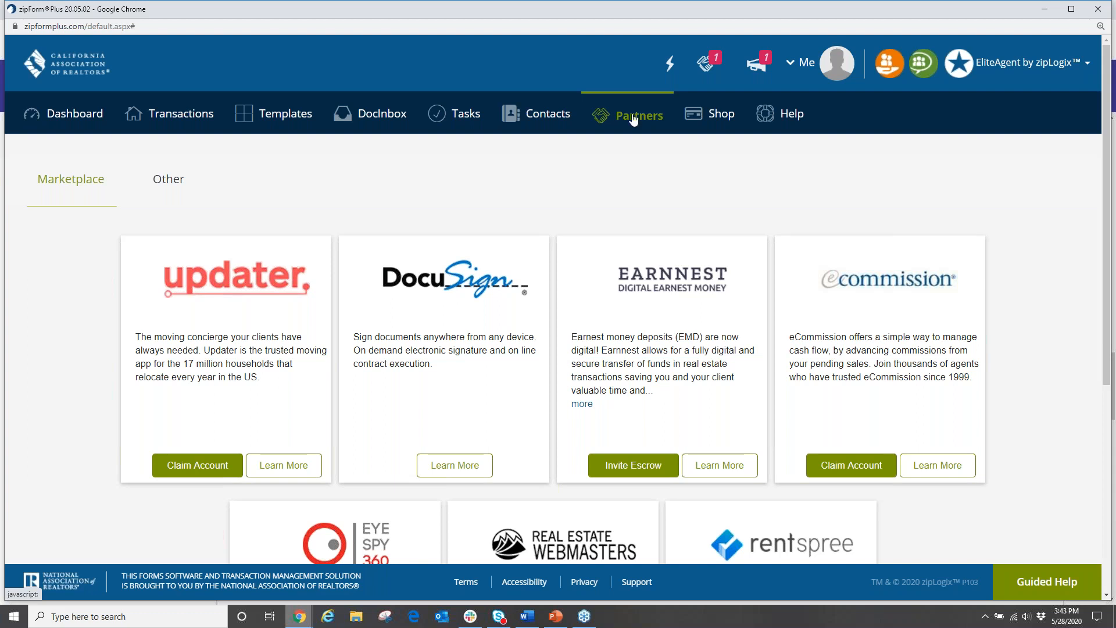
left_click(168, 181)
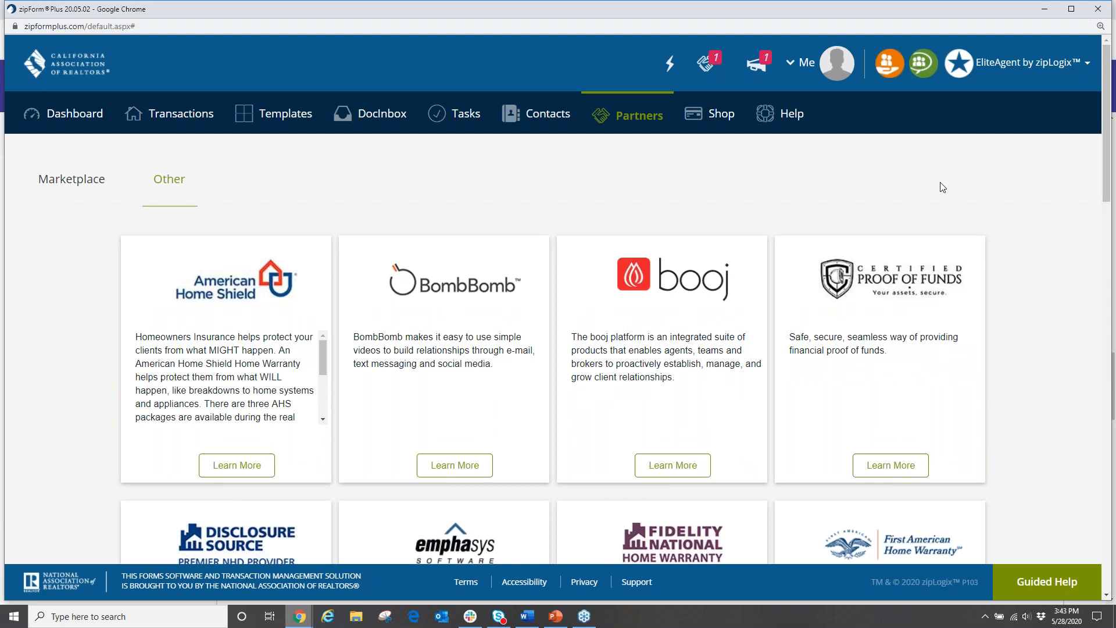
scroll(944, 186, "down", 3)
scroll(942, 186, "down", 5)
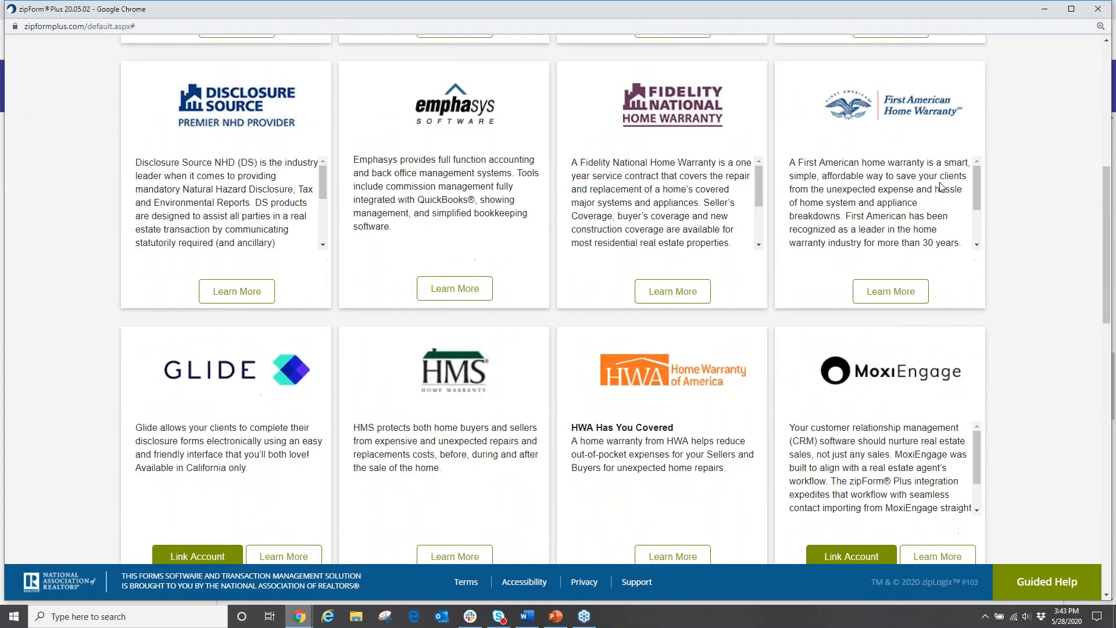
scroll(256, 384, "down", 2)
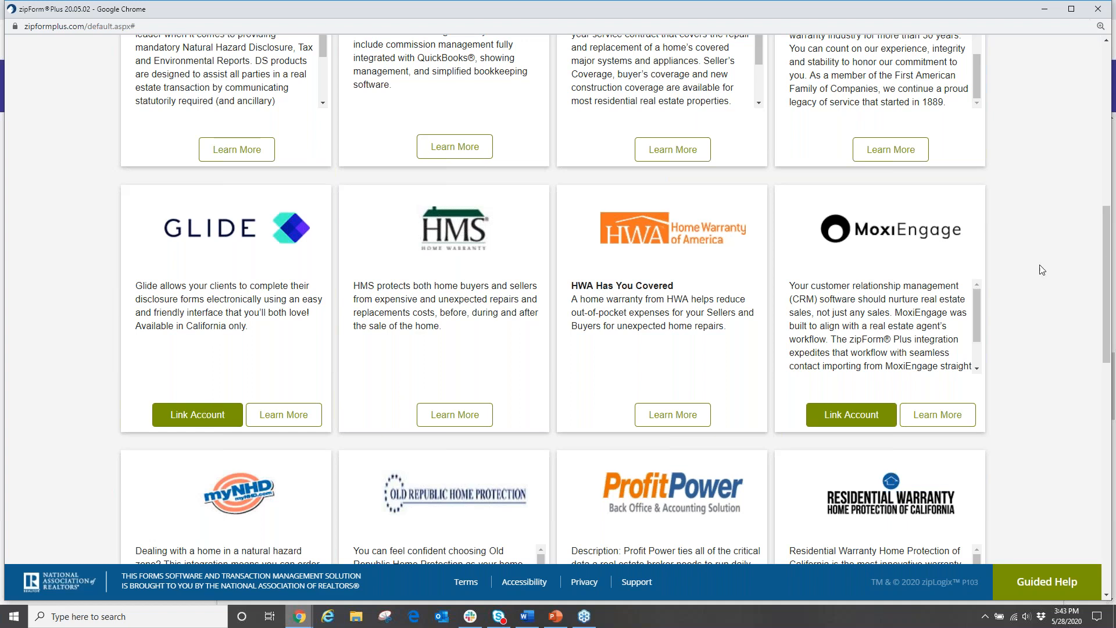
scroll(1044, 285, "up", 6)
scroll(1044, 296, "up", 4)
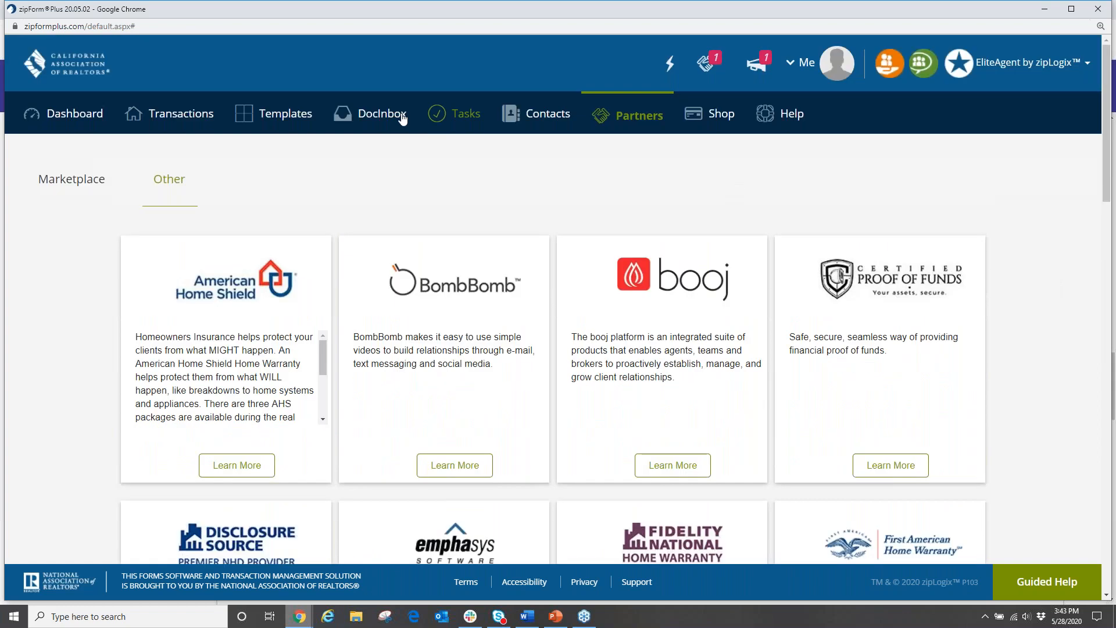
left_click(185, 115)
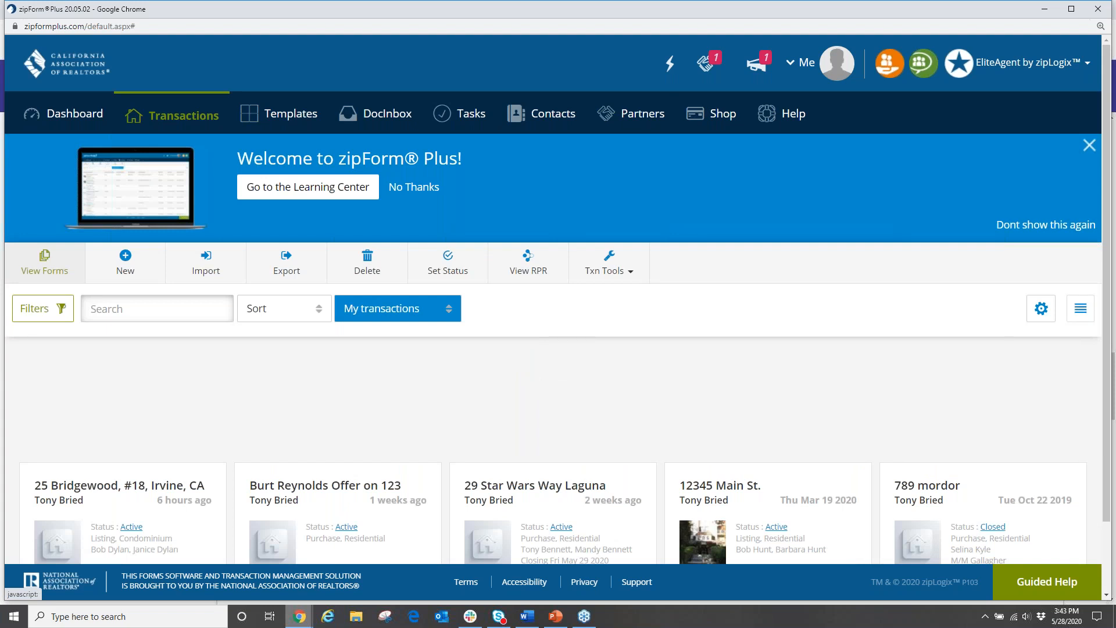
scroll(561, 320, "down", 2)
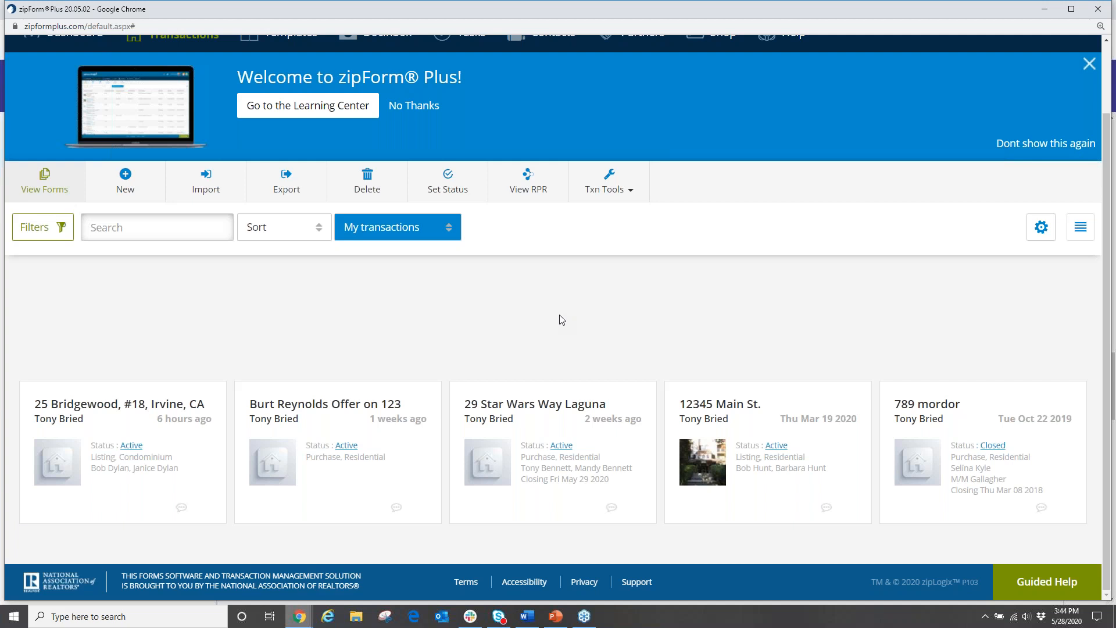
left_click(120, 417)
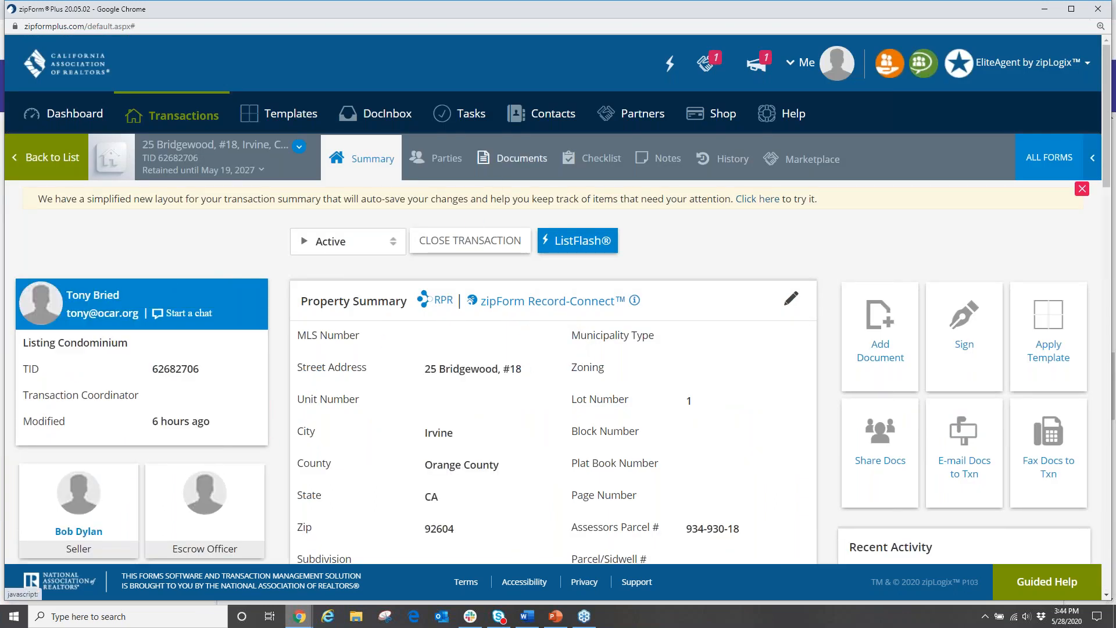
left_click(514, 158)
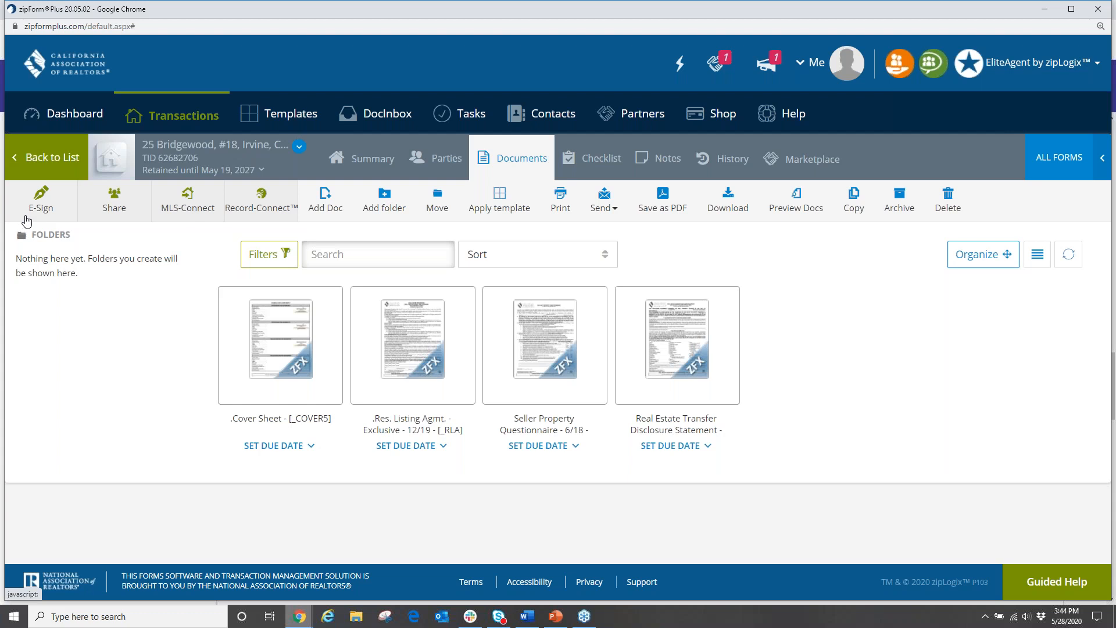
mouse_move(304, 615)
left_click(239, 532)
Step: Go to the Glide dashboard's Transactions and show the Forms tab of Request Seller Disclosures
scroll(353, 446, "up", 5)
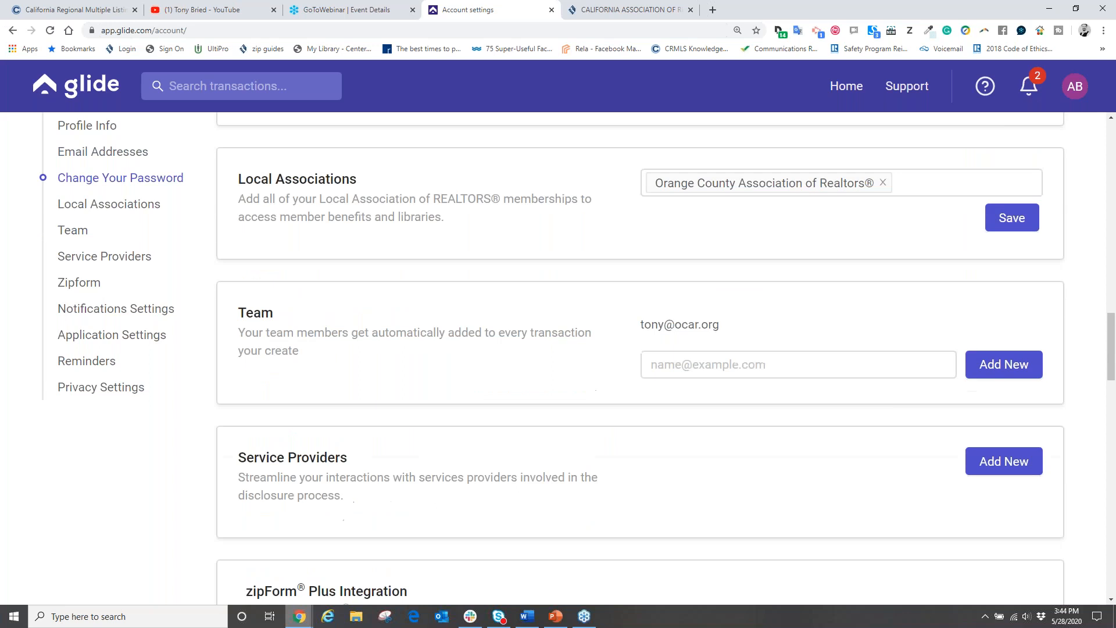
left_click(90, 85)
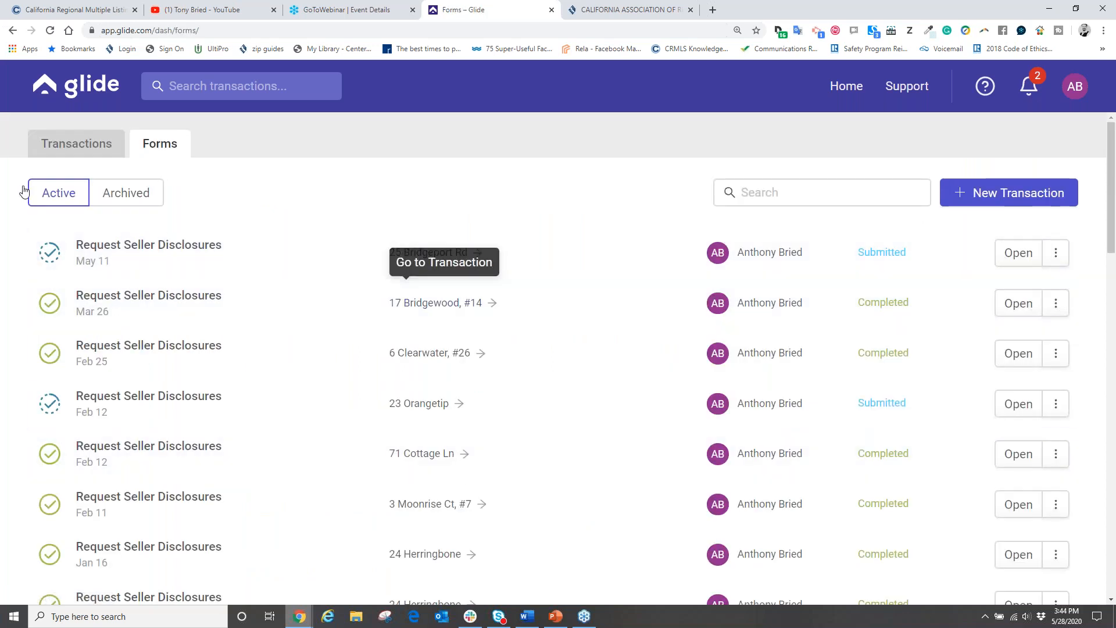
left_click(81, 153)
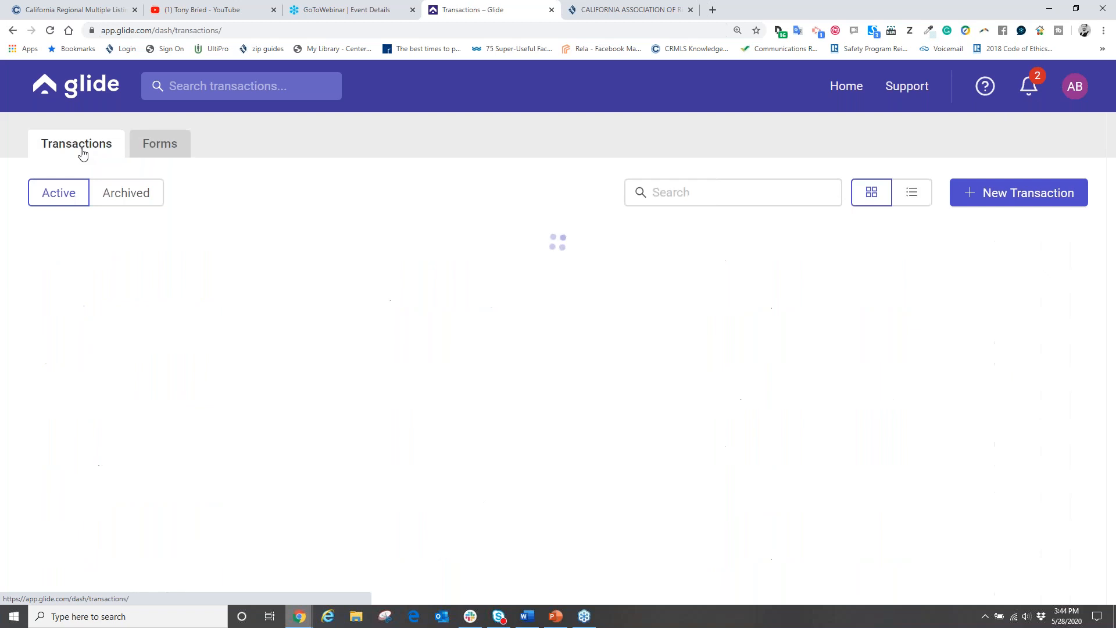
left_click(159, 150)
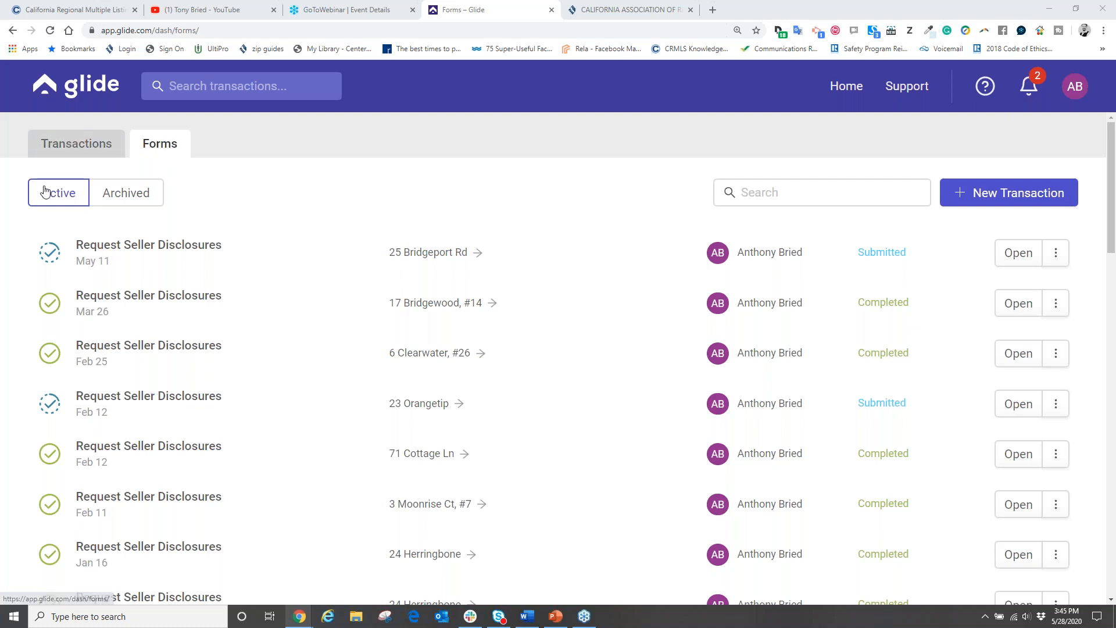
left_click(991, 195)
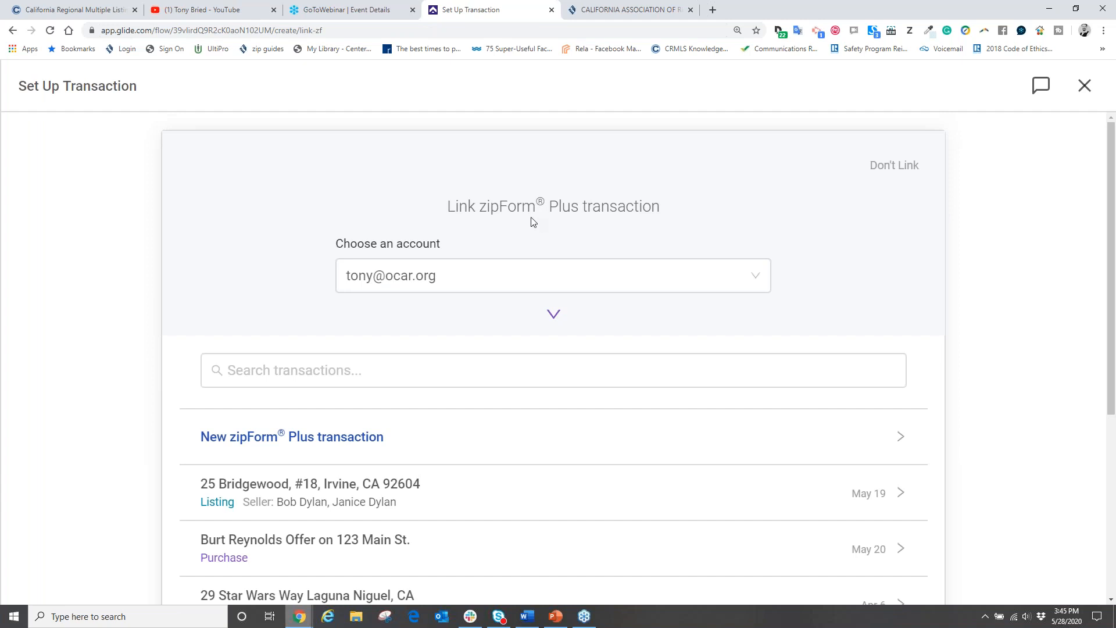
scroll(362, 238, "down", 2)
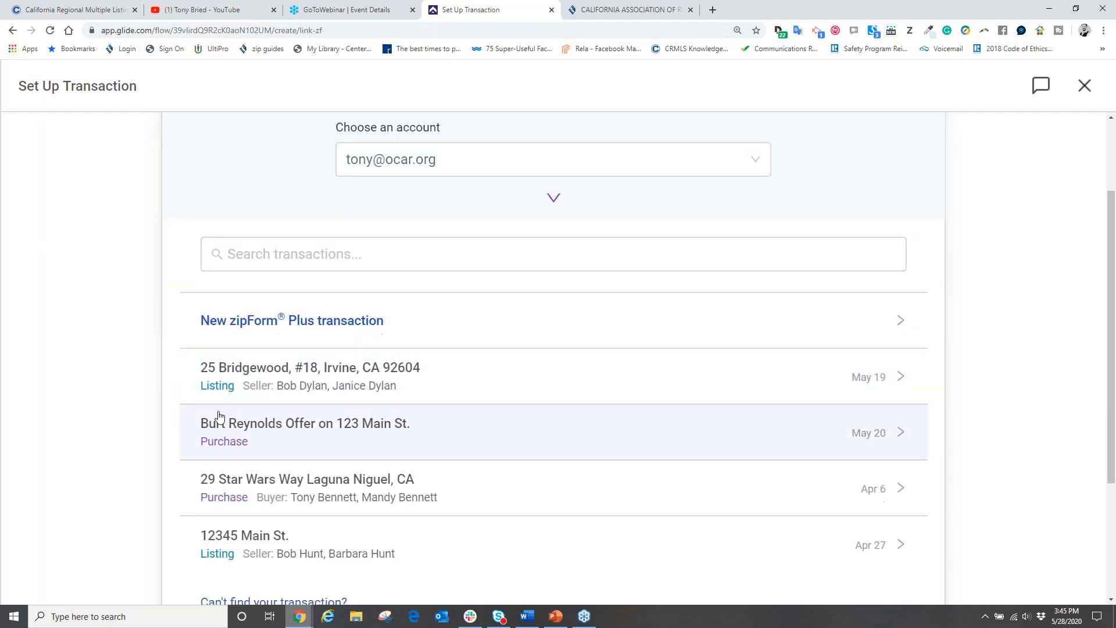
scroll(312, 387, "down", 2)
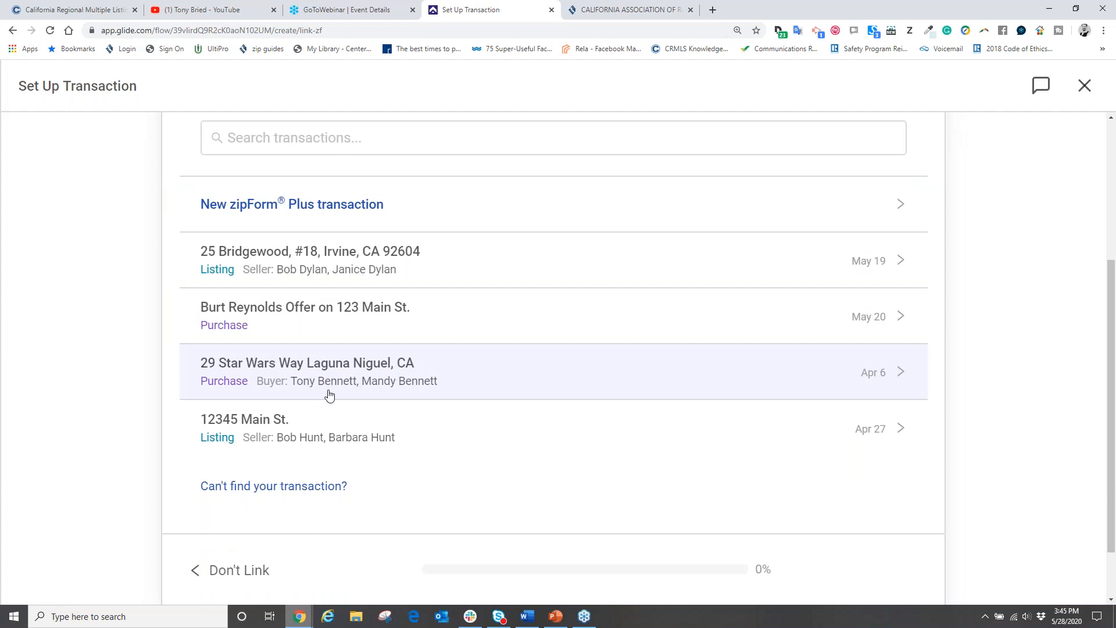
scroll(349, 386, "up", 1)
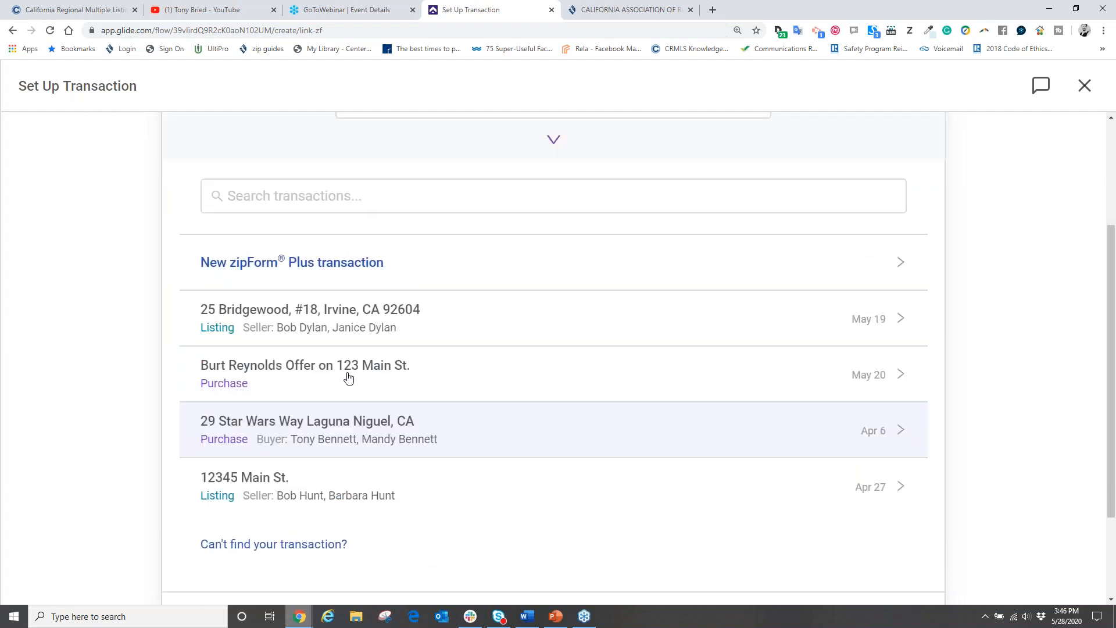
left_click(266, 322)
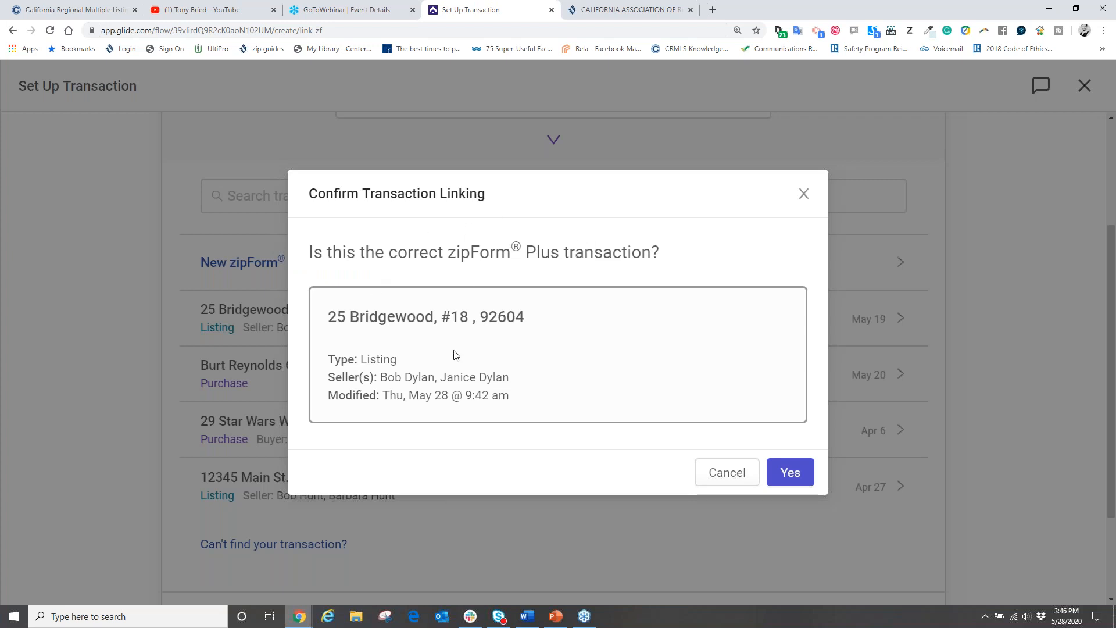
left_click(791, 472)
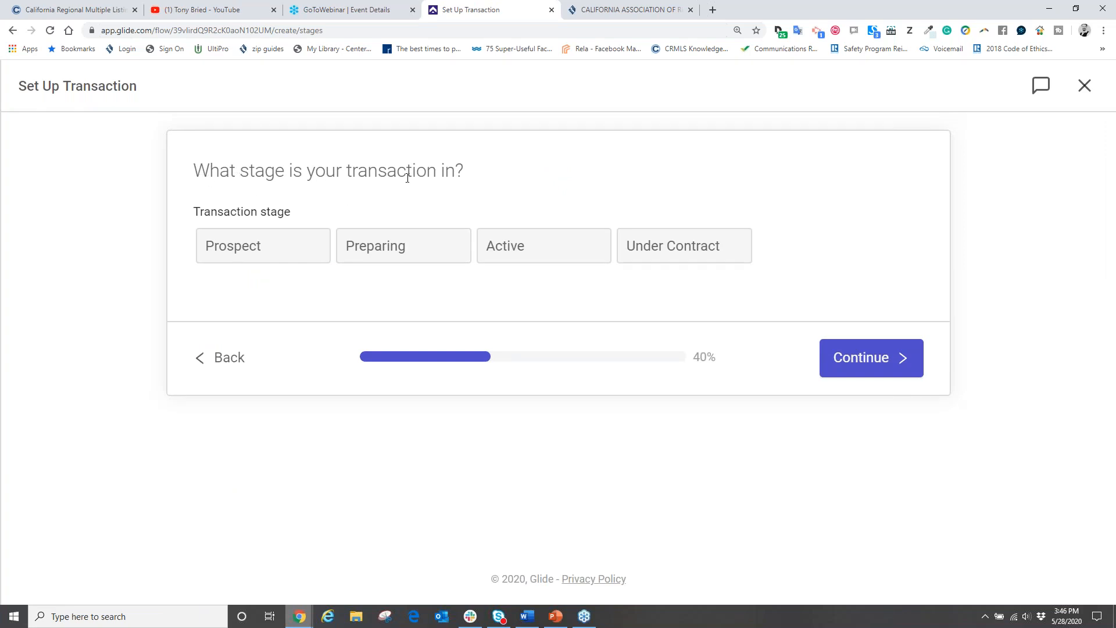
left_click(521, 247)
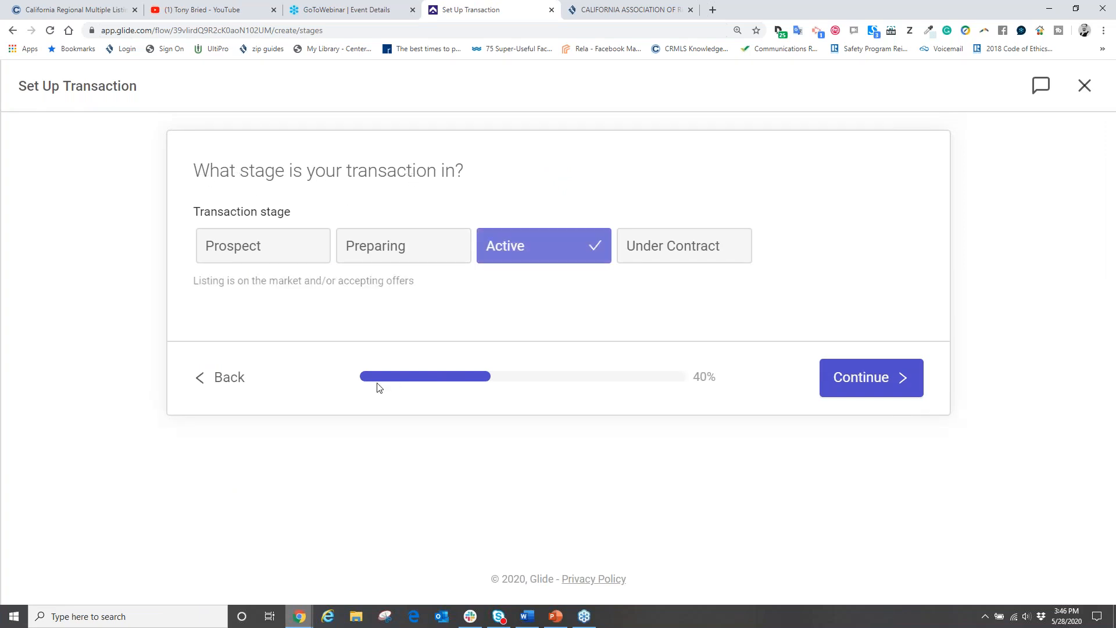
left_click(861, 377)
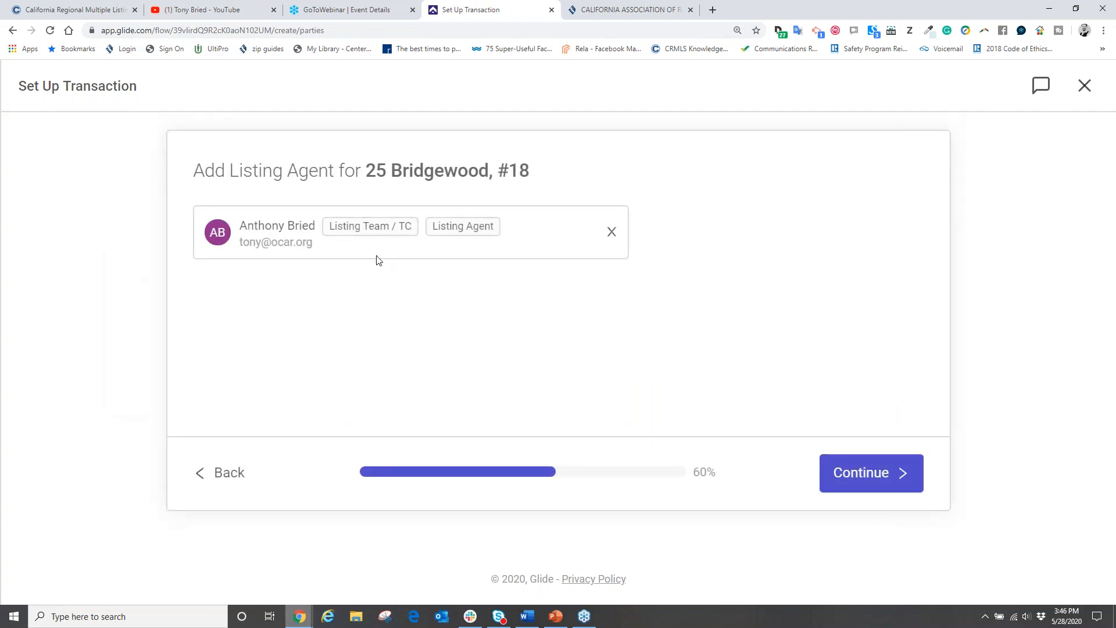
left_click(869, 478)
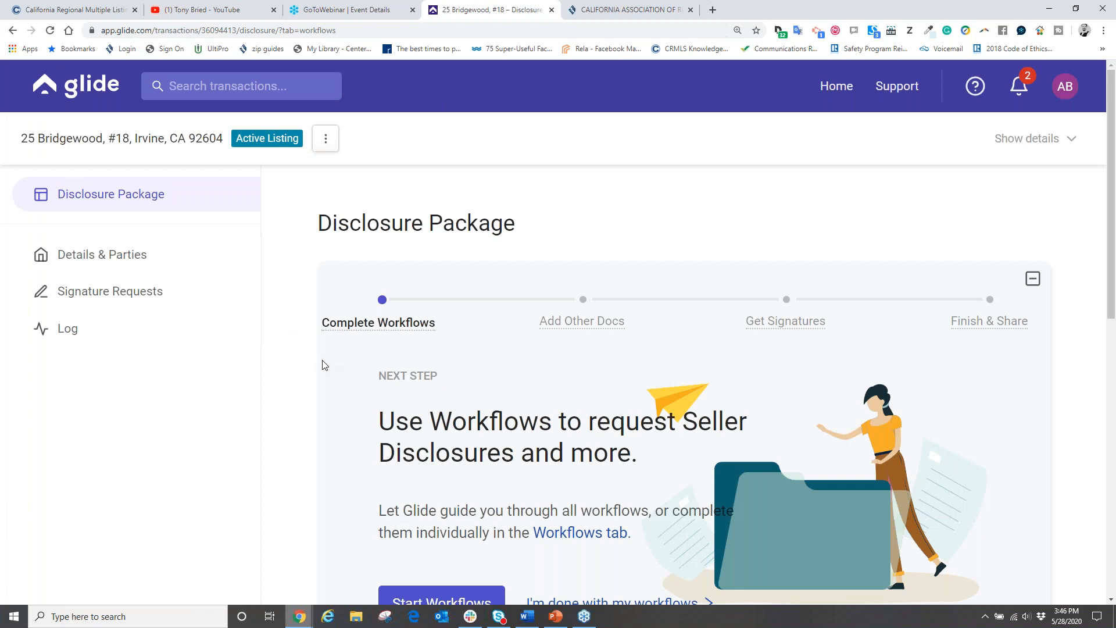
mouse_move(382, 302)
scroll(441, 254, "down", 4)
scroll(407, 291, "down", 4)
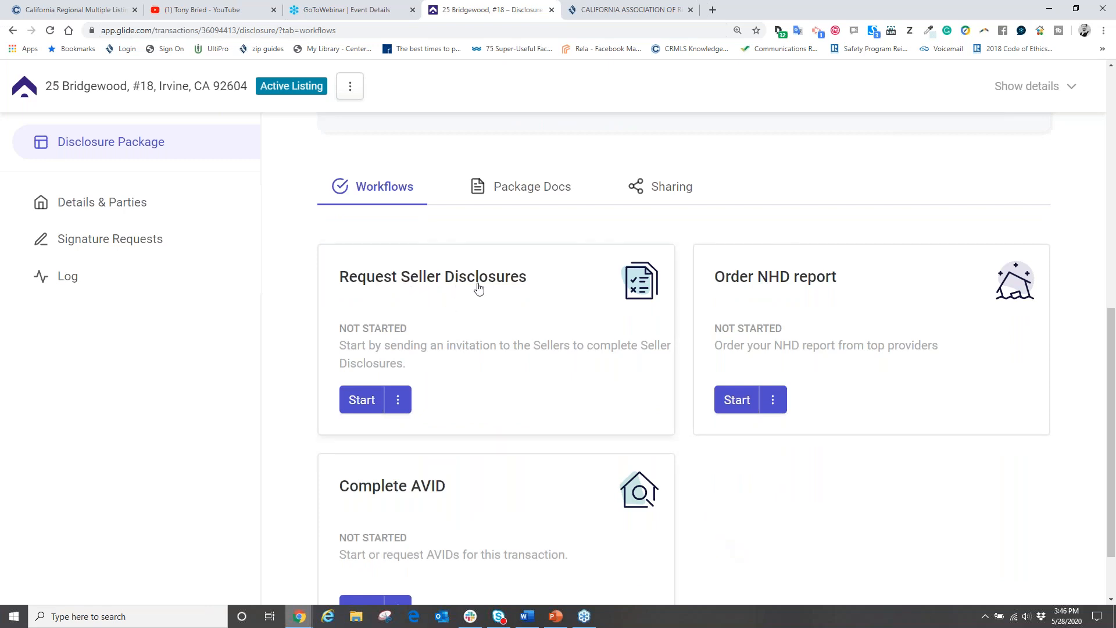
left_click(365, 405)
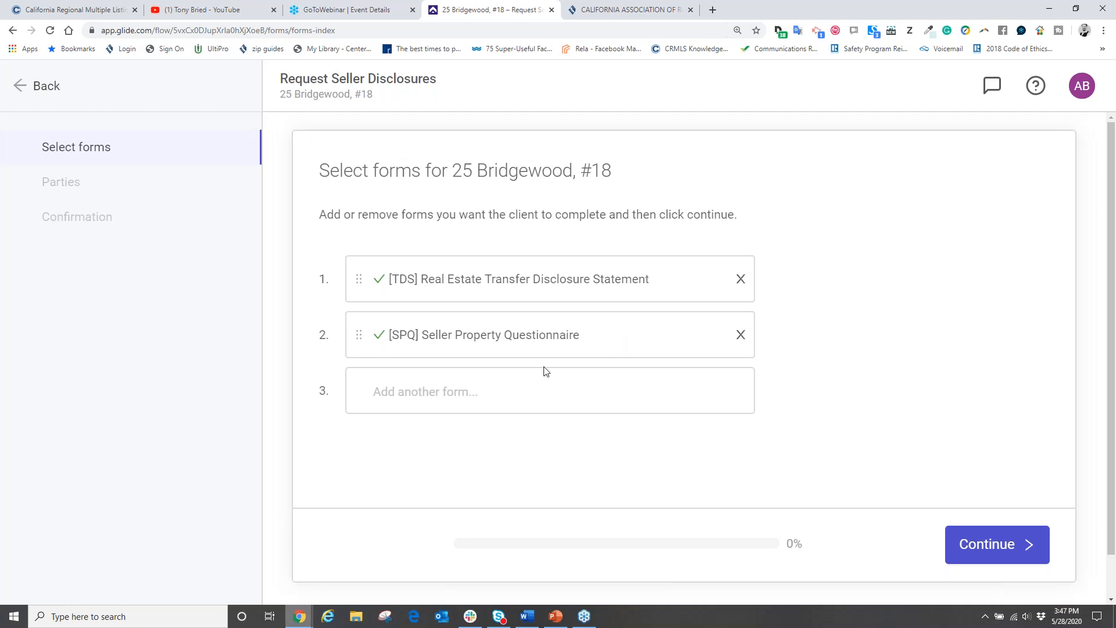
Step: Browse the additional forms list without adding any, then remove the SPQ and continue with only the TDS
left_click(387, 401)
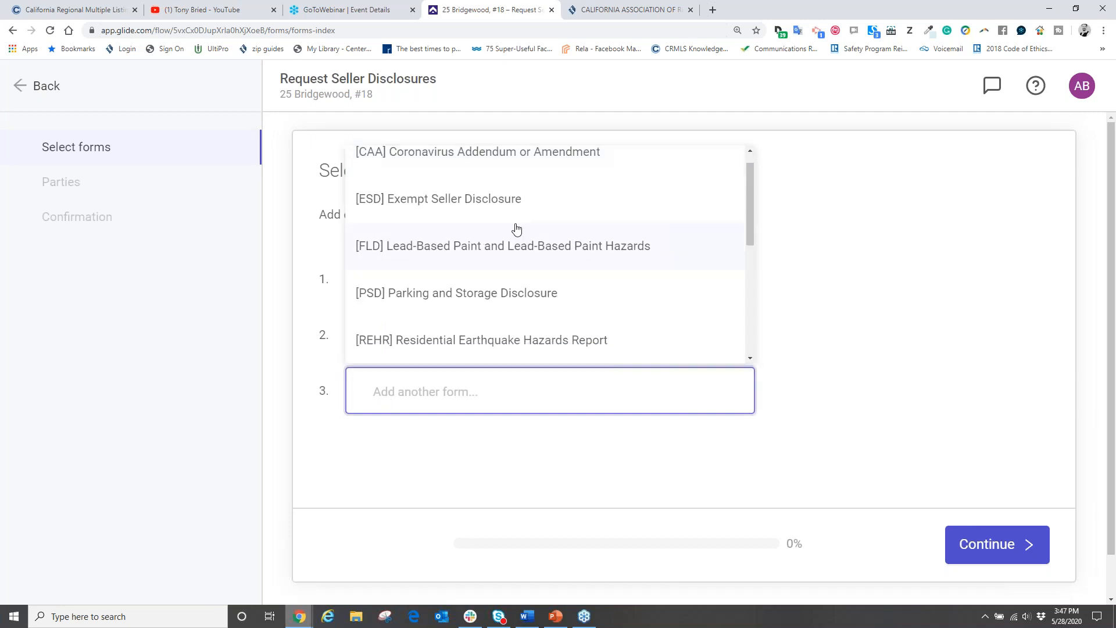
scroll(551, 251, "up", 1)
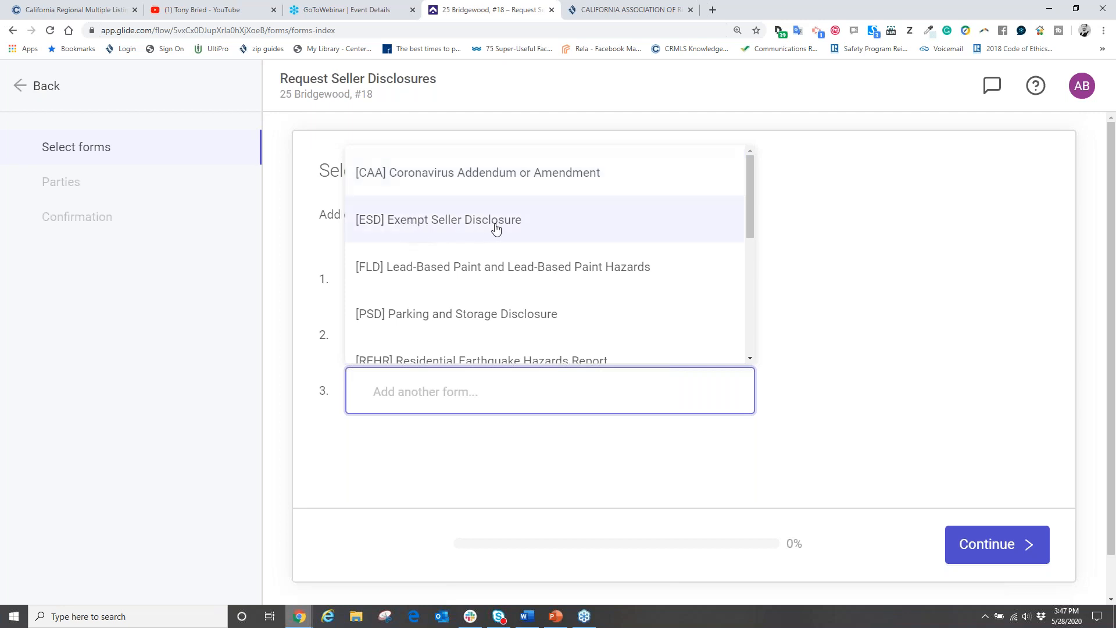
scroll(494, 228, "down", 1)
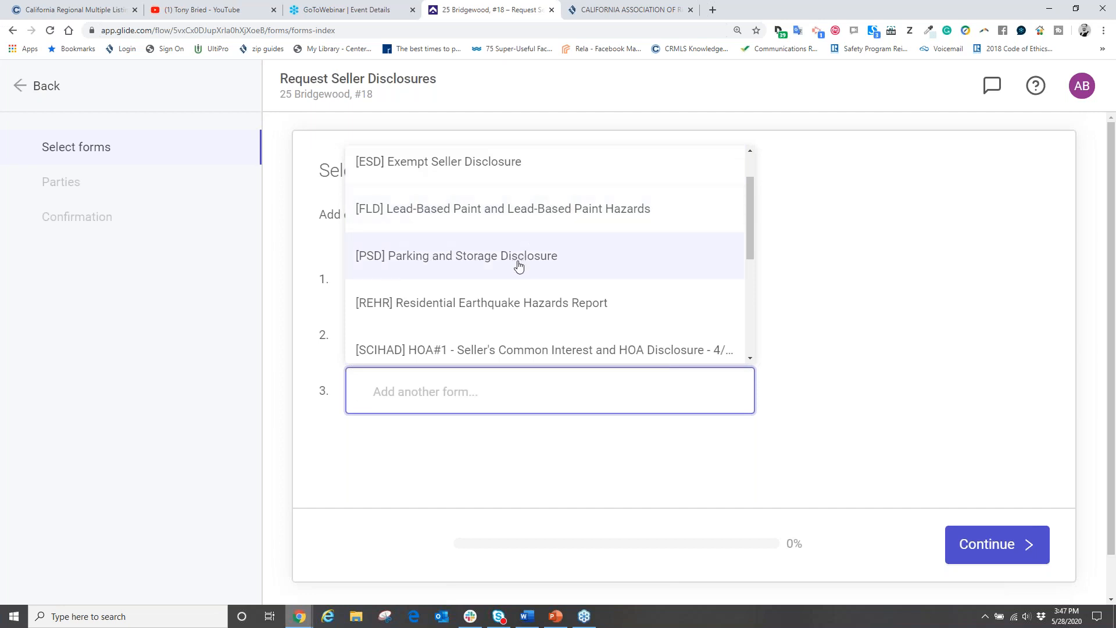
scroll(458, 278, "down", 1)
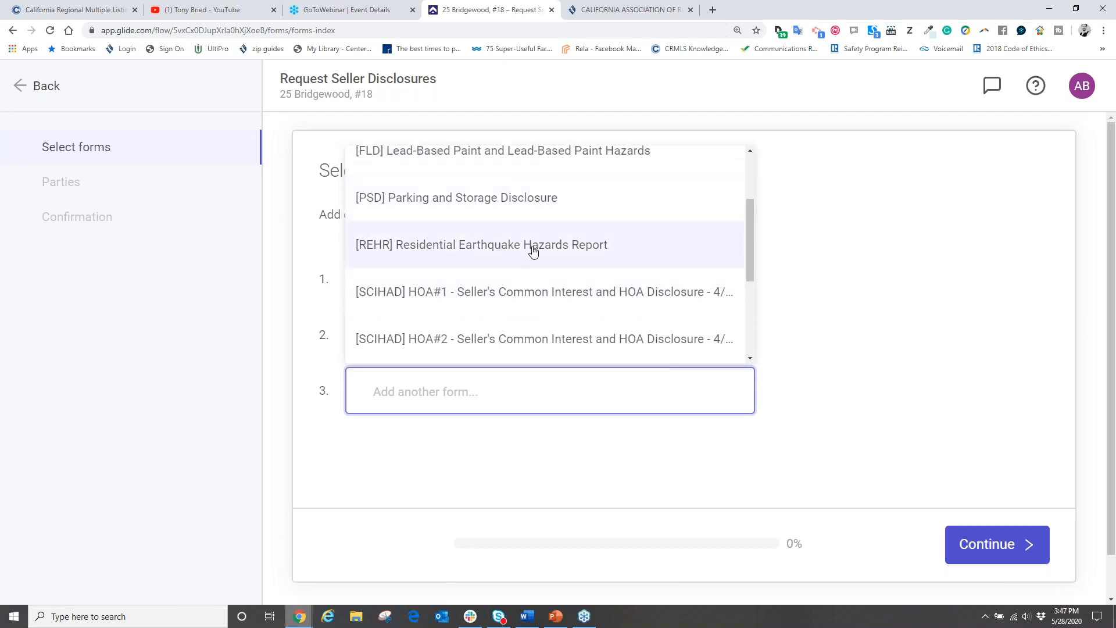
scroll(561, 252, "down", 2)
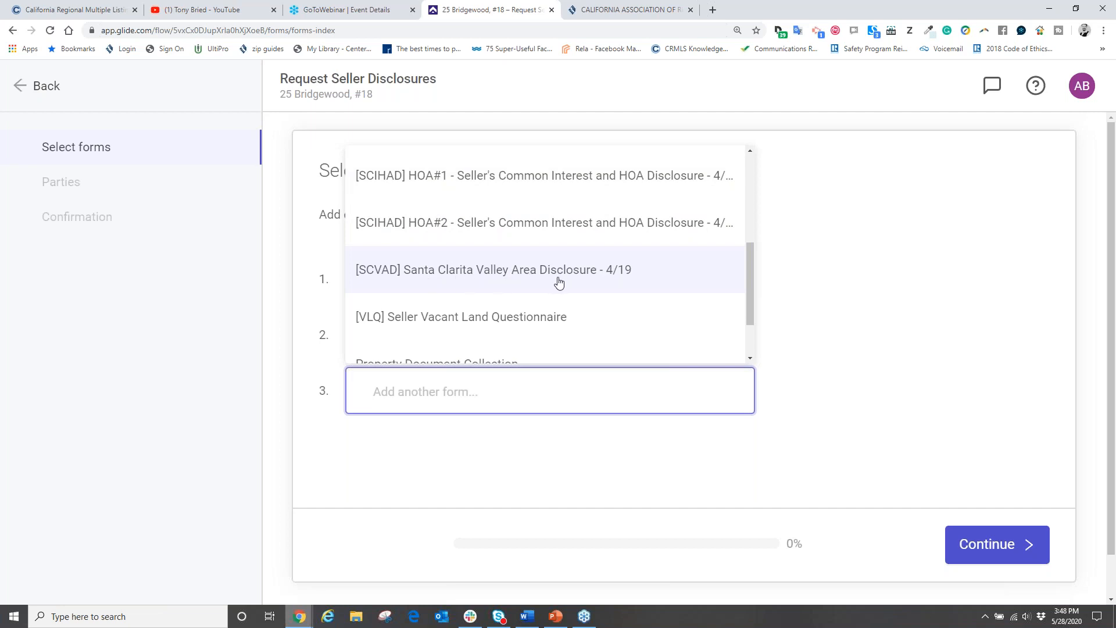
scroll(561, 283, "down", 1)
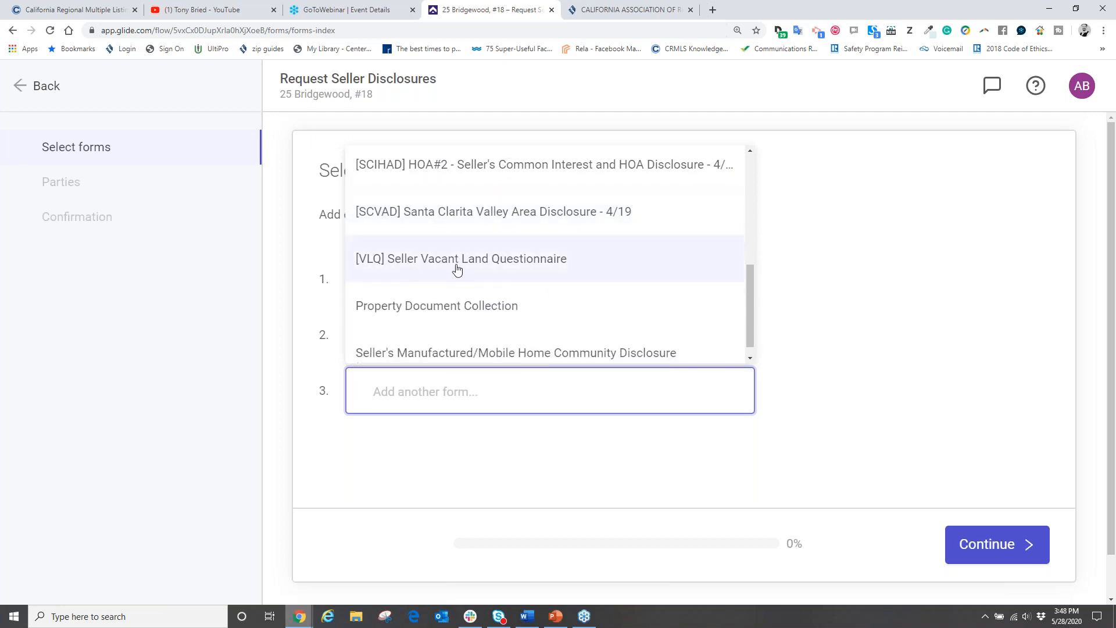
scroll(537, 267, "down", 1)
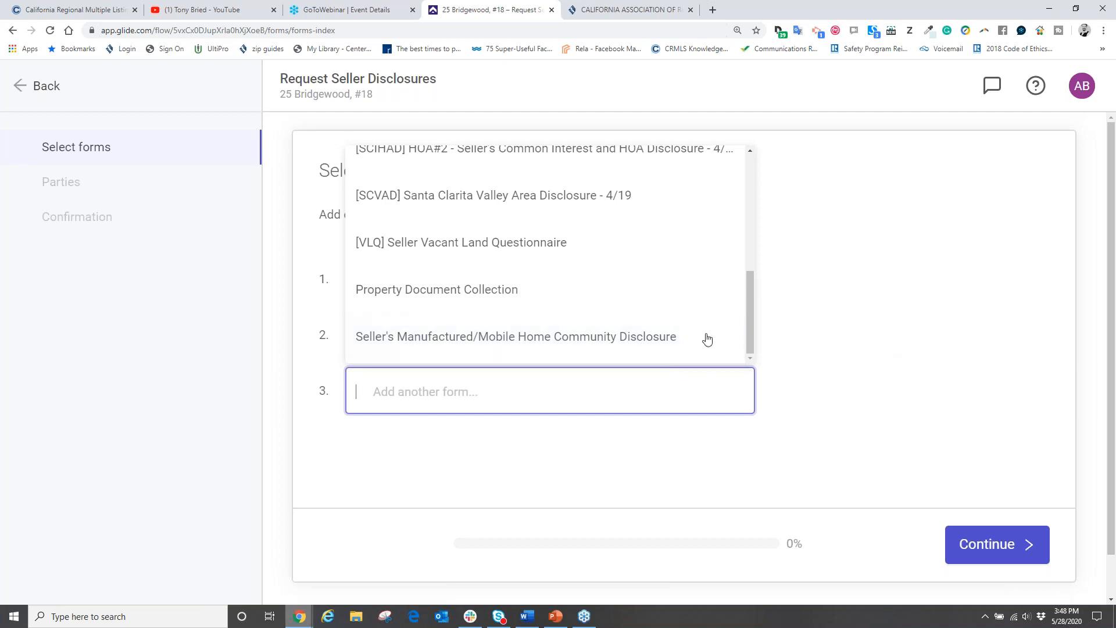
scroll(668, 328, "up", 10)
left_click(888, 291)
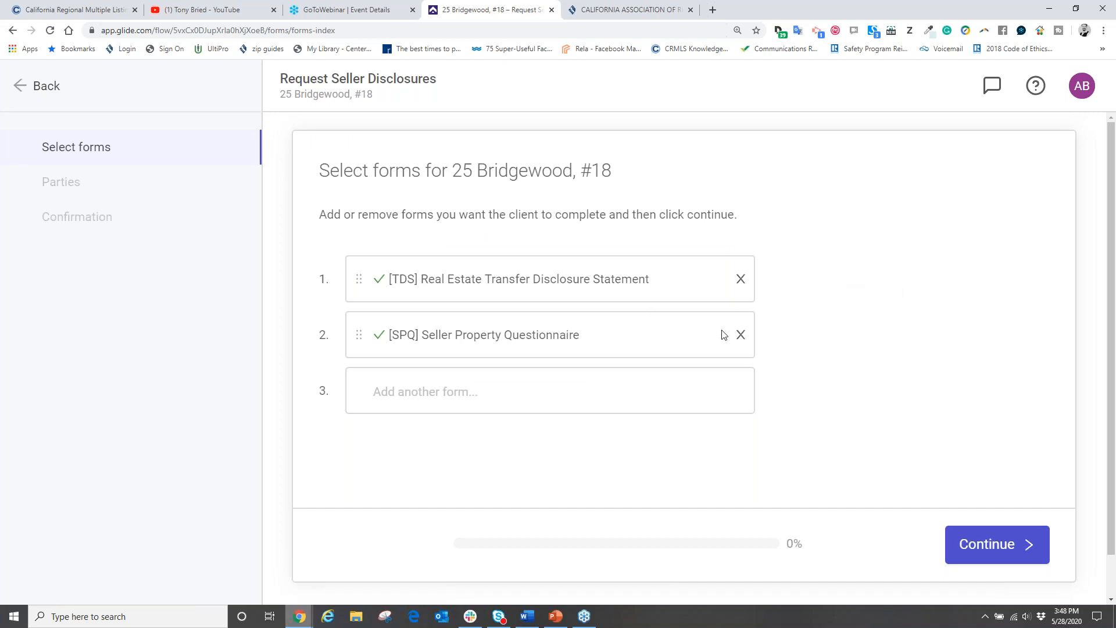
left_click(741, 336)
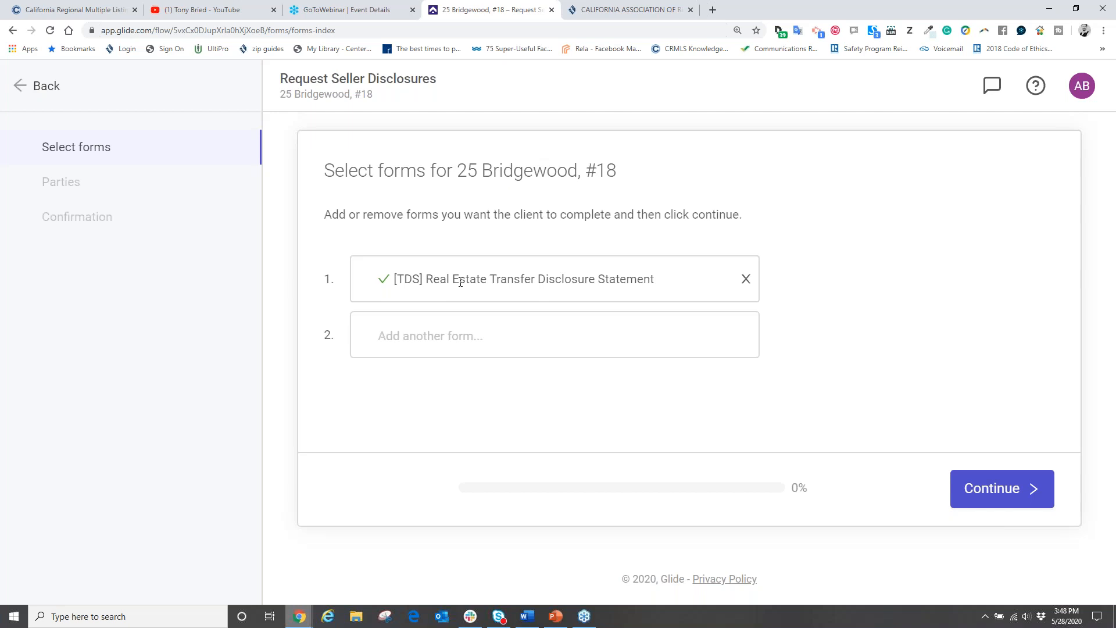
left_click(981, 495)
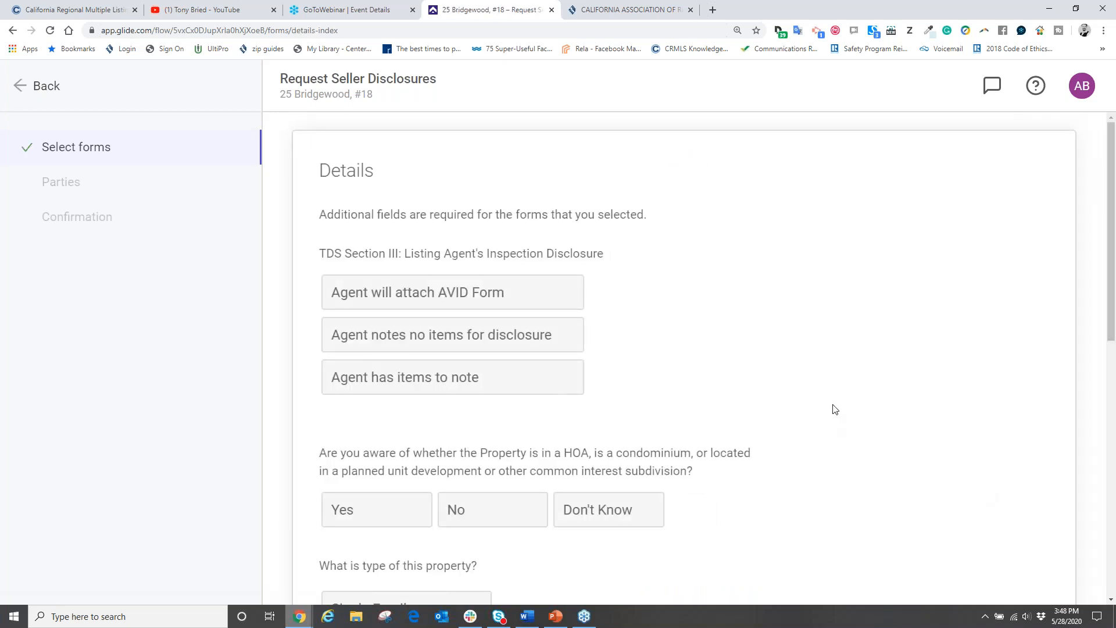
Step: Mark 'Agent notes no items for disclosure', answer No to the HOA question, and keep property type Condominium
scroll(826, 313, "down", 1)
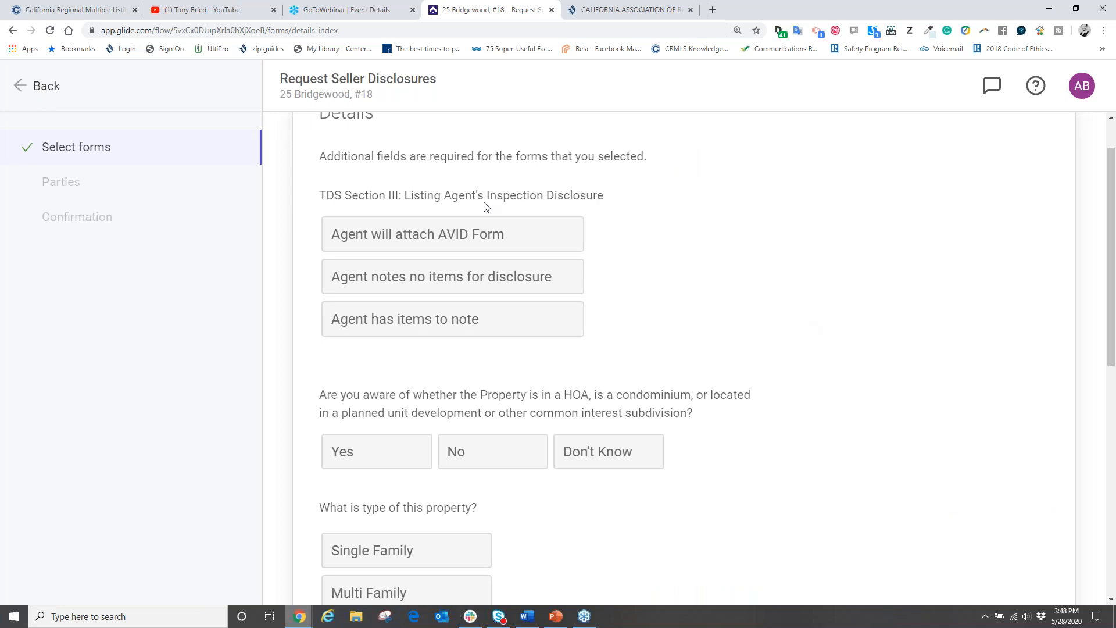
scroll(608, 428, "down", 7)
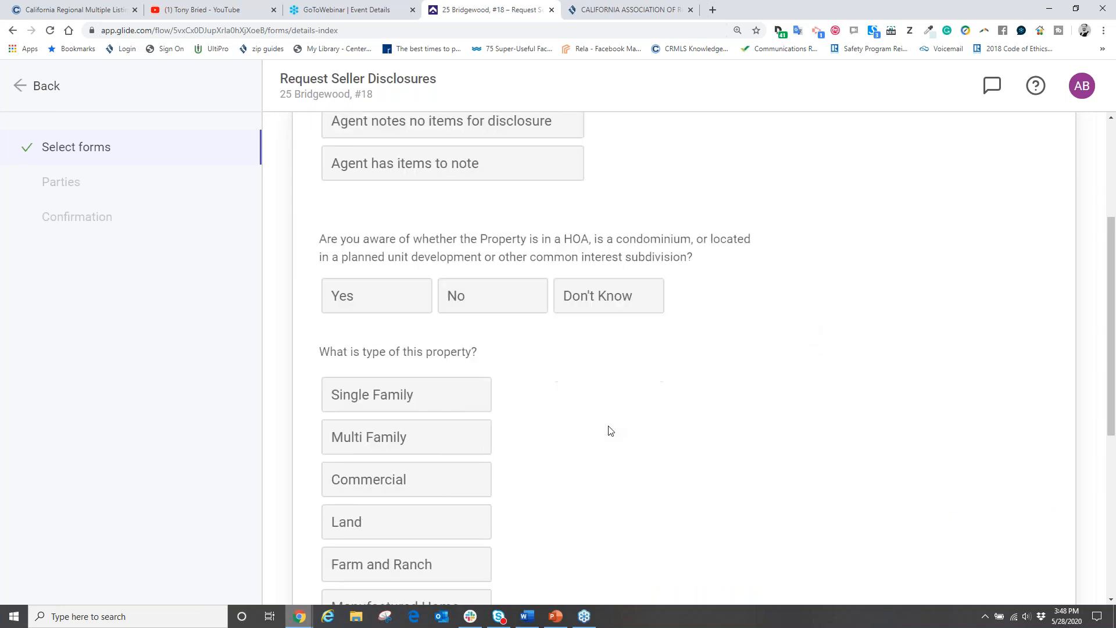
scroll(608, 430, "up", 6)
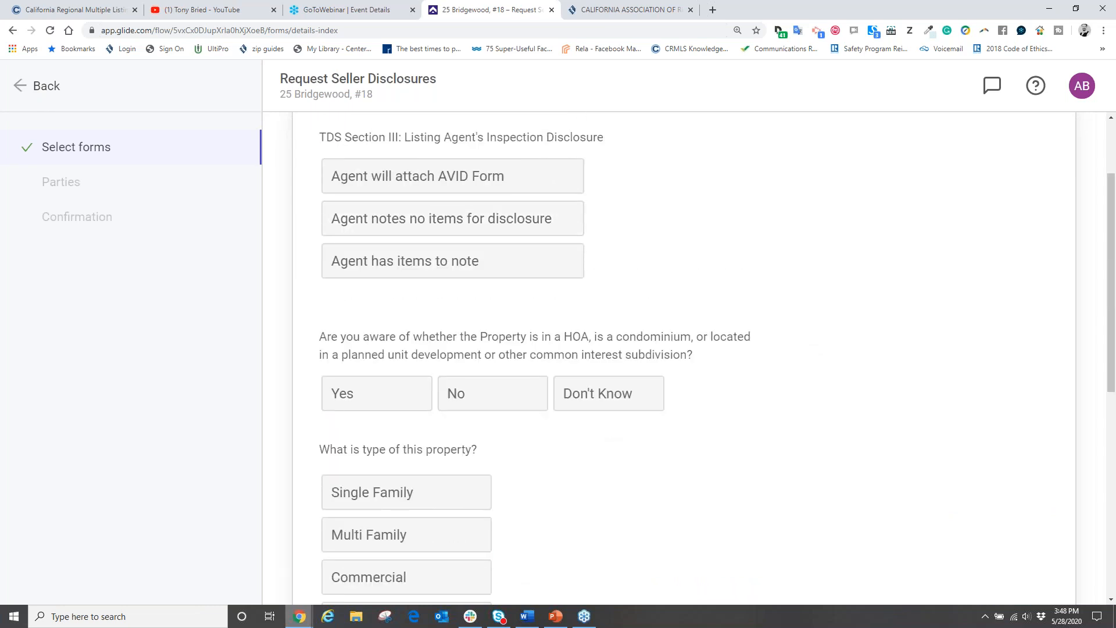
scroll(674, 388, "up", 2)
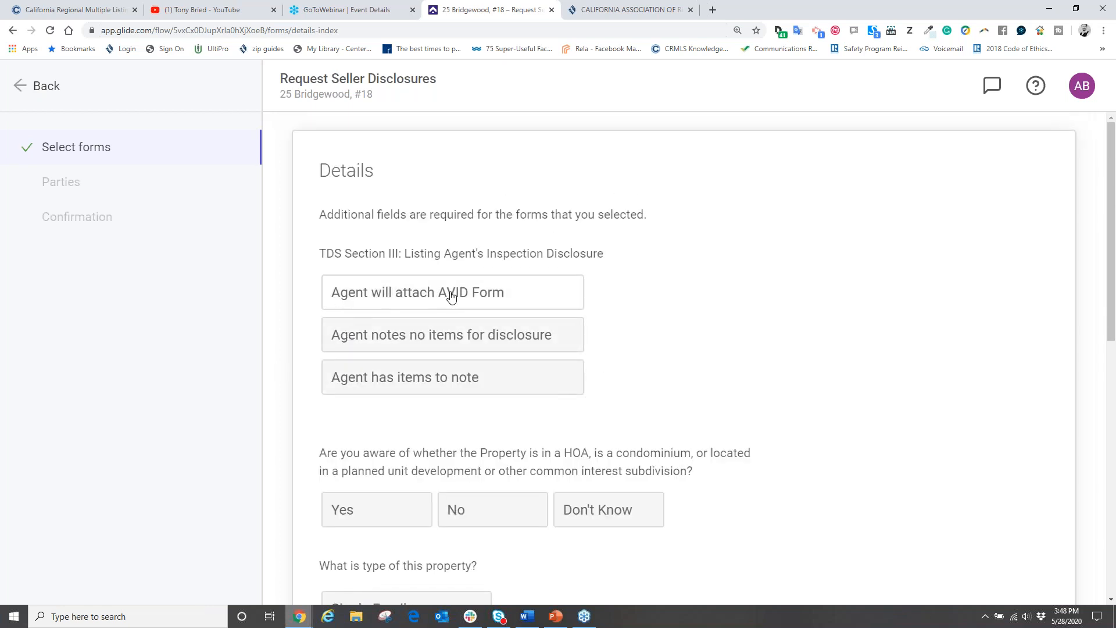
left_click(493, 311)
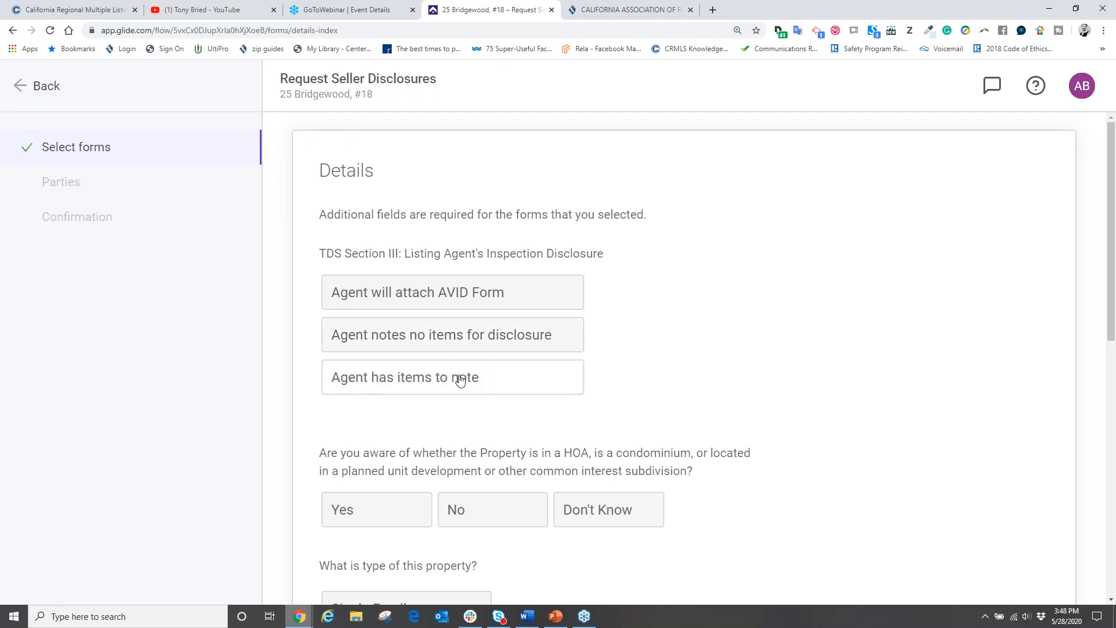
left_click(428, 340)
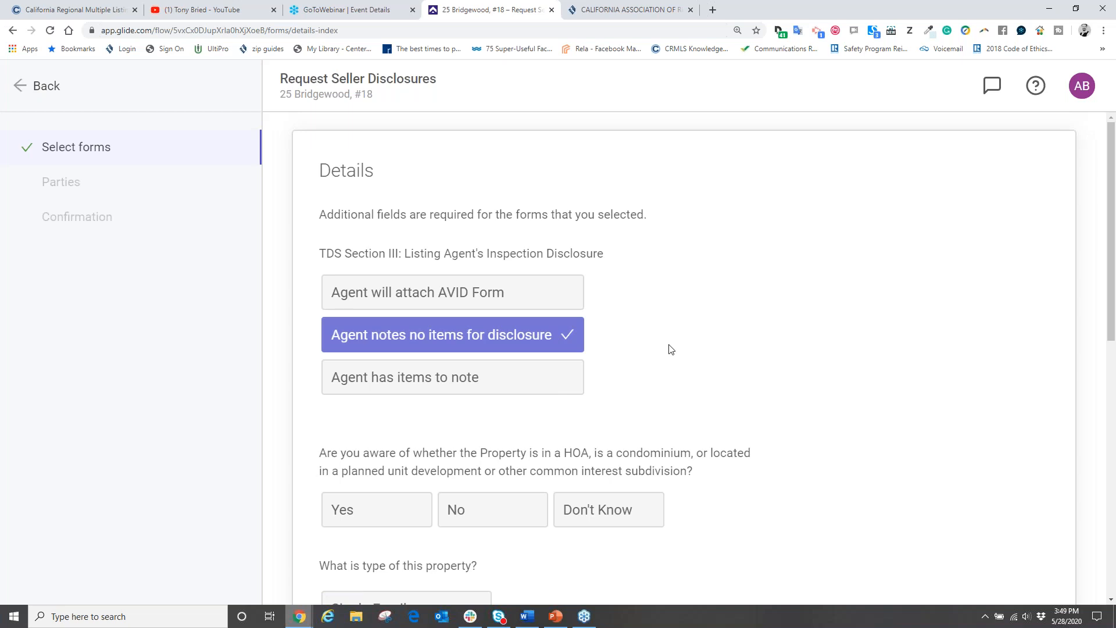
scroll(747, 369, "down", 3)
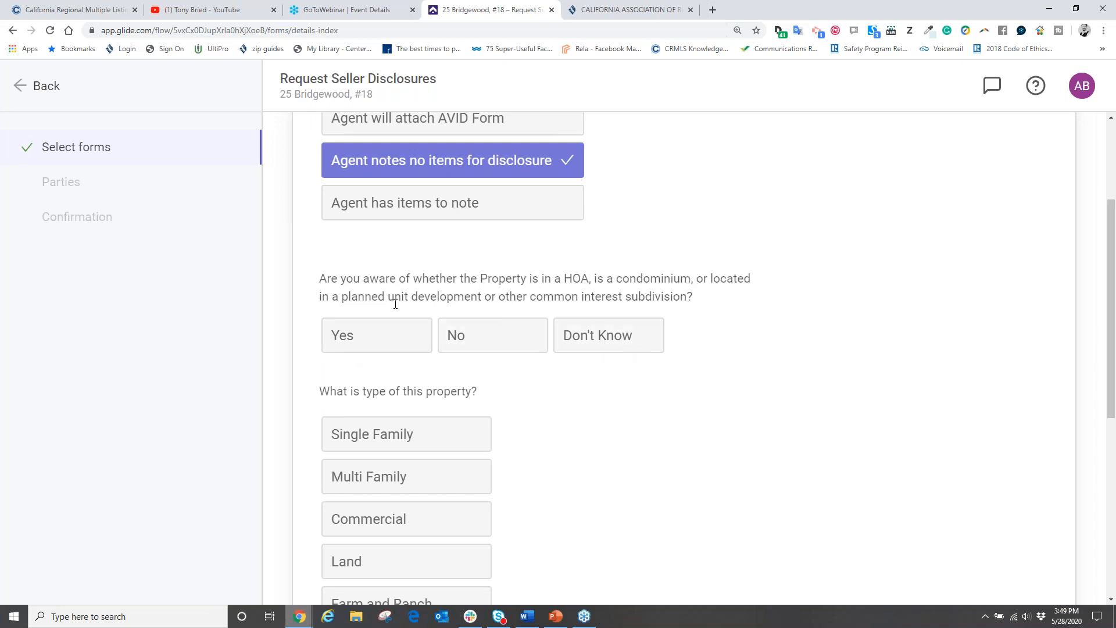
left_click(486, 338)
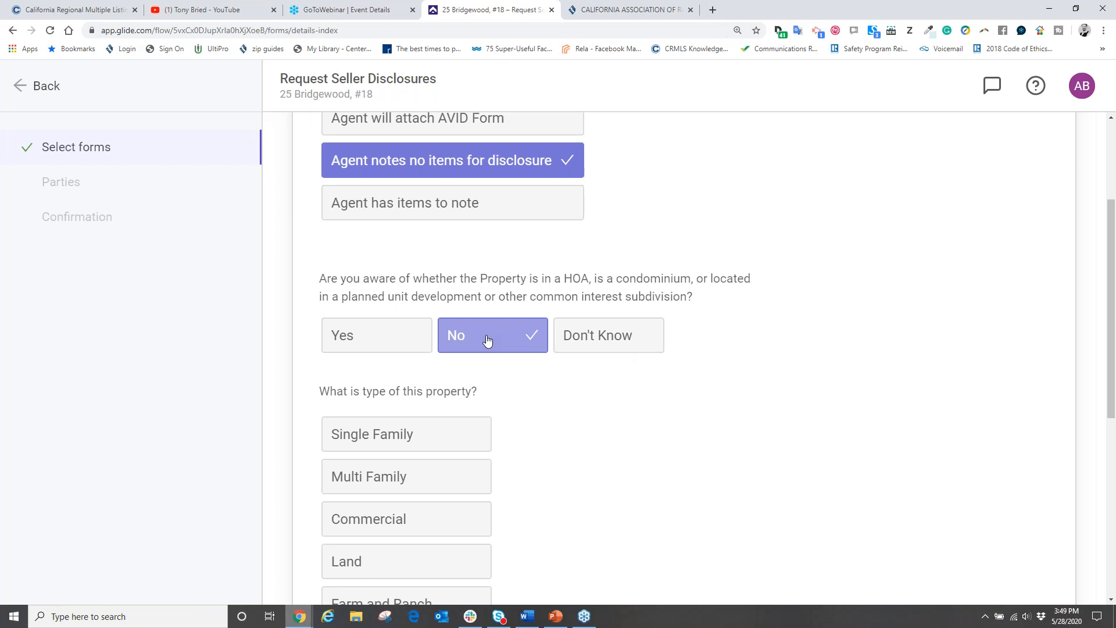
scroll(717, 386, "down", 4)
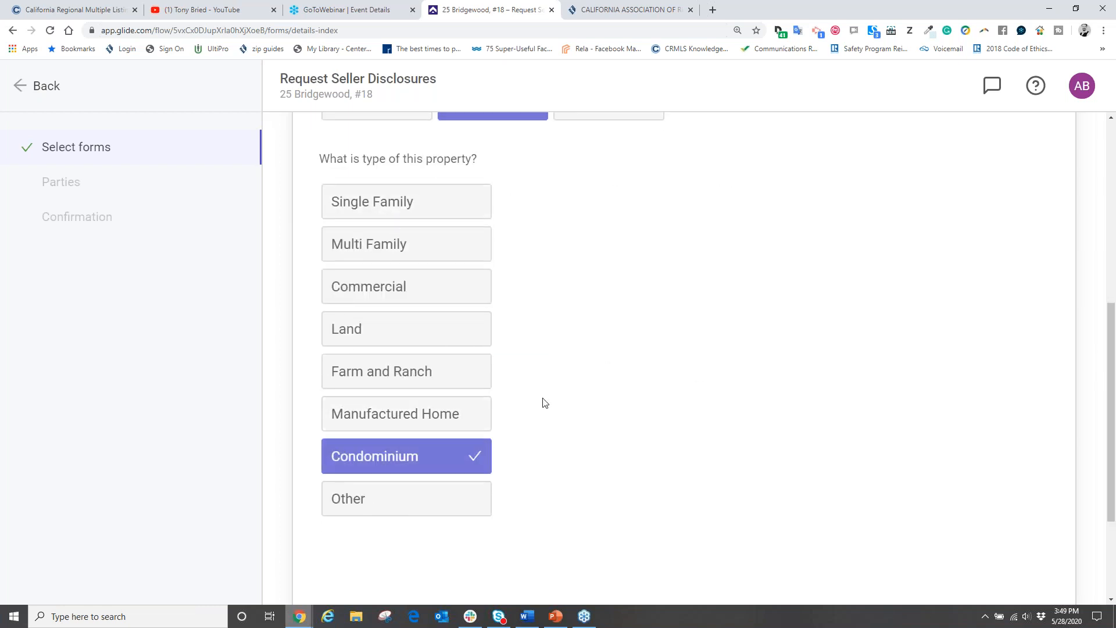
scroll(634, 378, "down", 3)
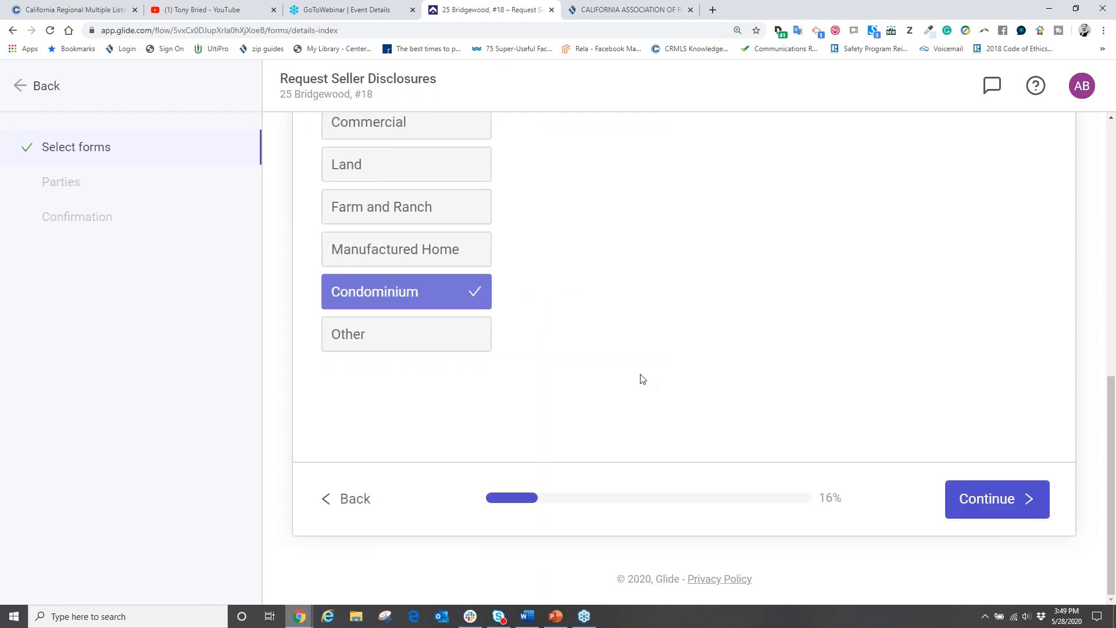
Step: Continue to the Parties step, showing the listing agent as Packet Admin and two form-filling sellers
left_click(993, 498)
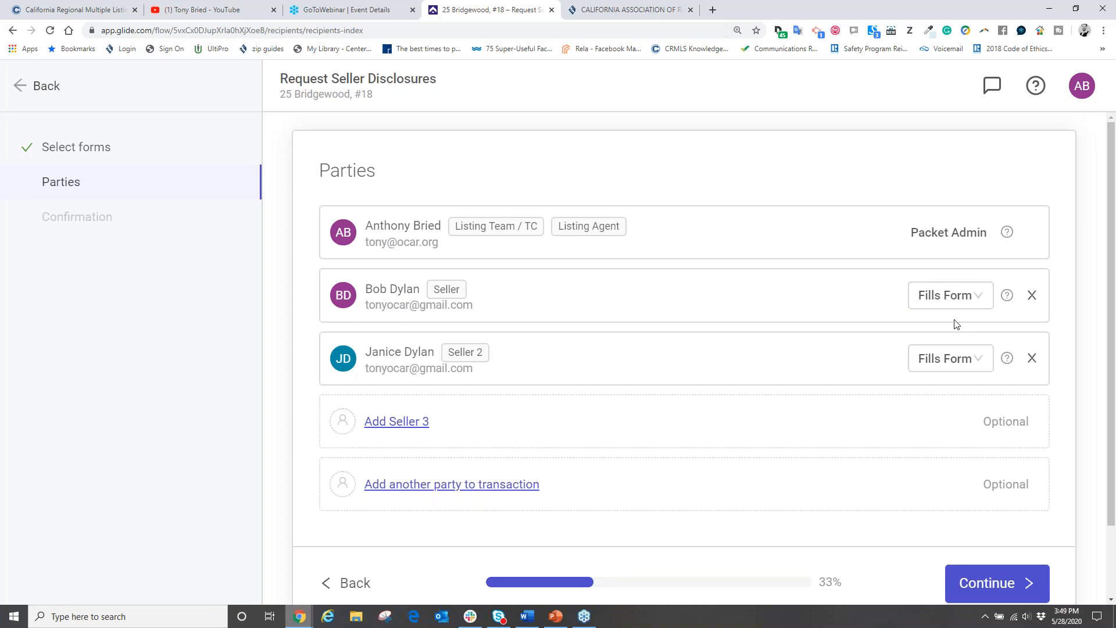
left_click(1104, 43)
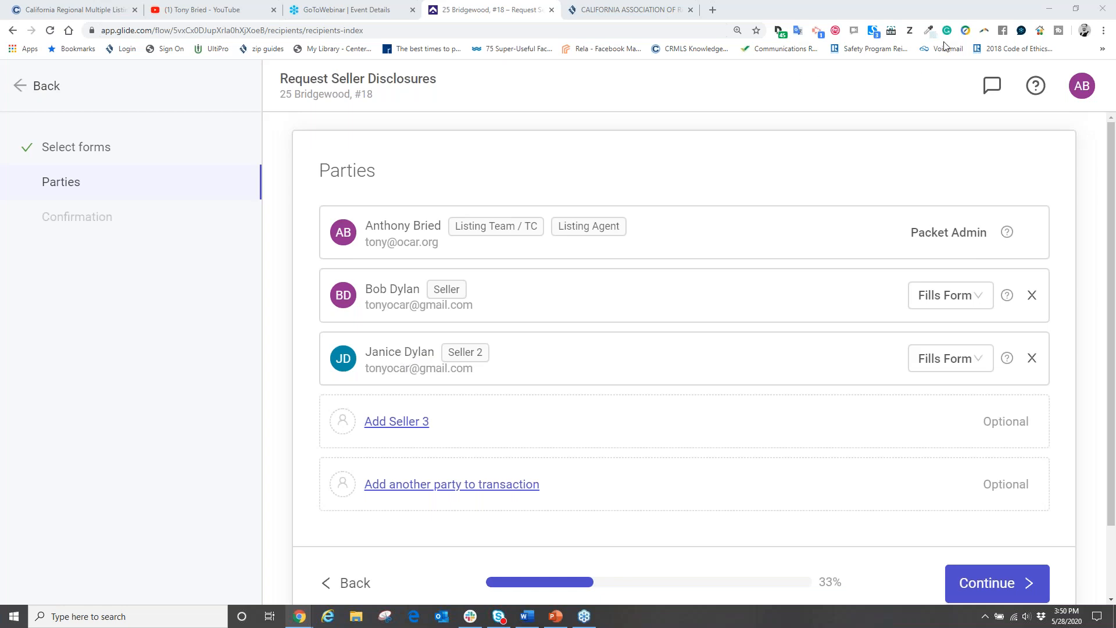
left_click(397, 421)
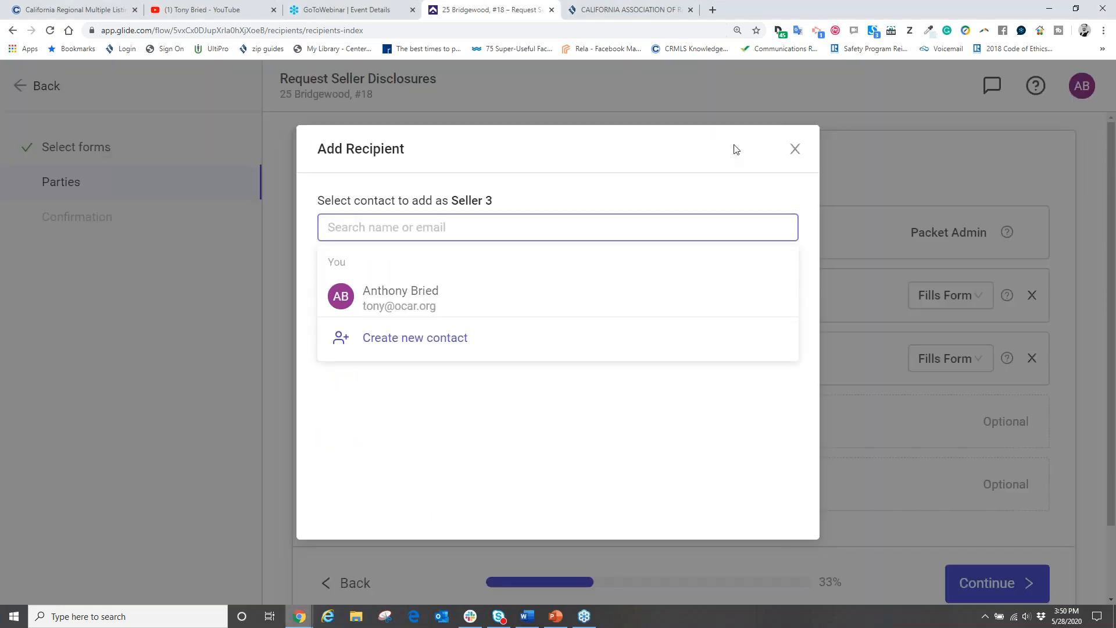
left_click(795, 149)
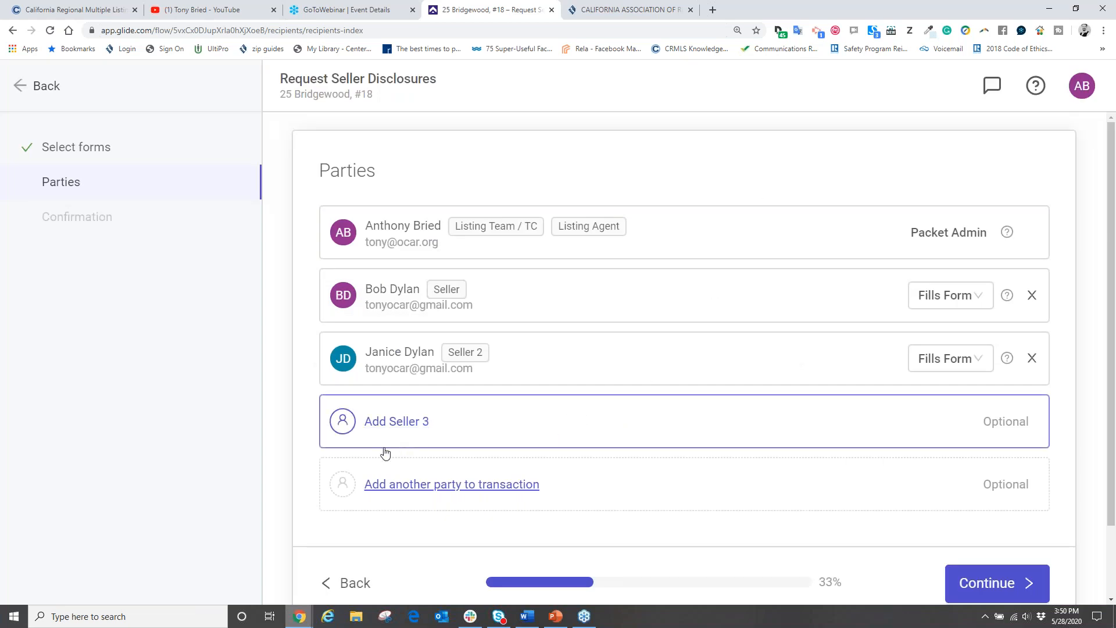
scroll(494, 470, "down", 2)
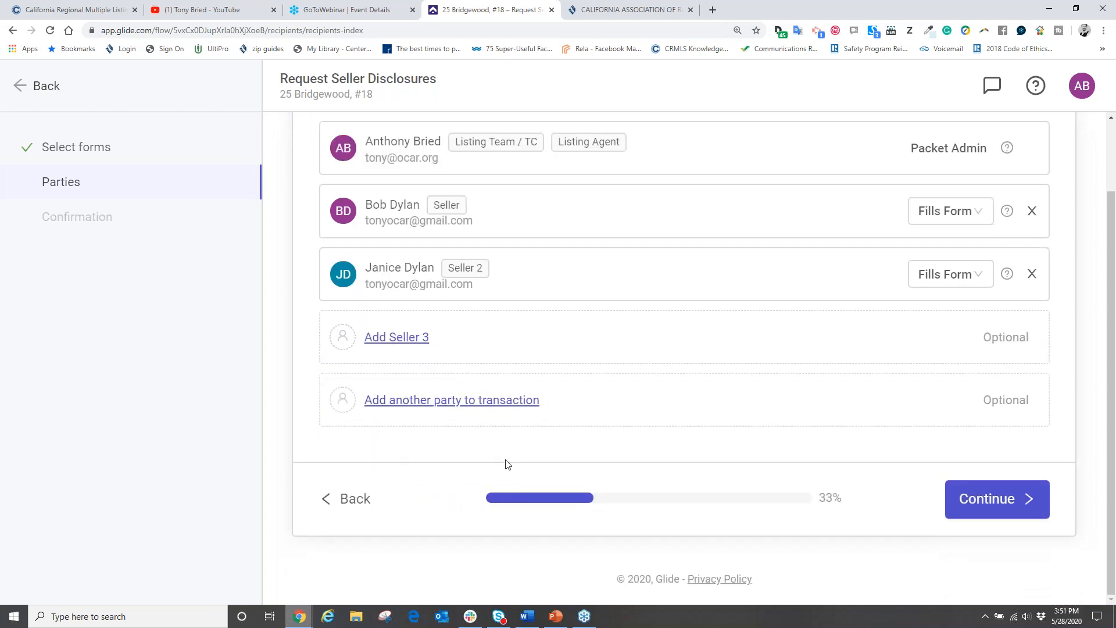
scroll(505, 465, "up", 2)
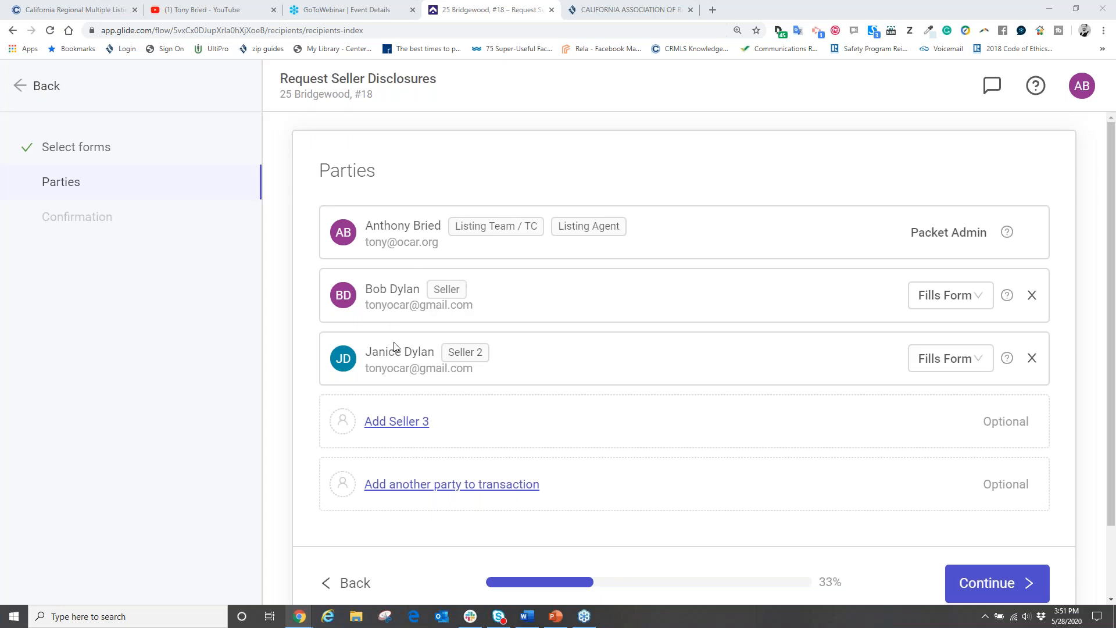
Step: Toggle each seller between Won't Fill and Fills Form, leaving both set to Fills Form
left_click(984, 357)
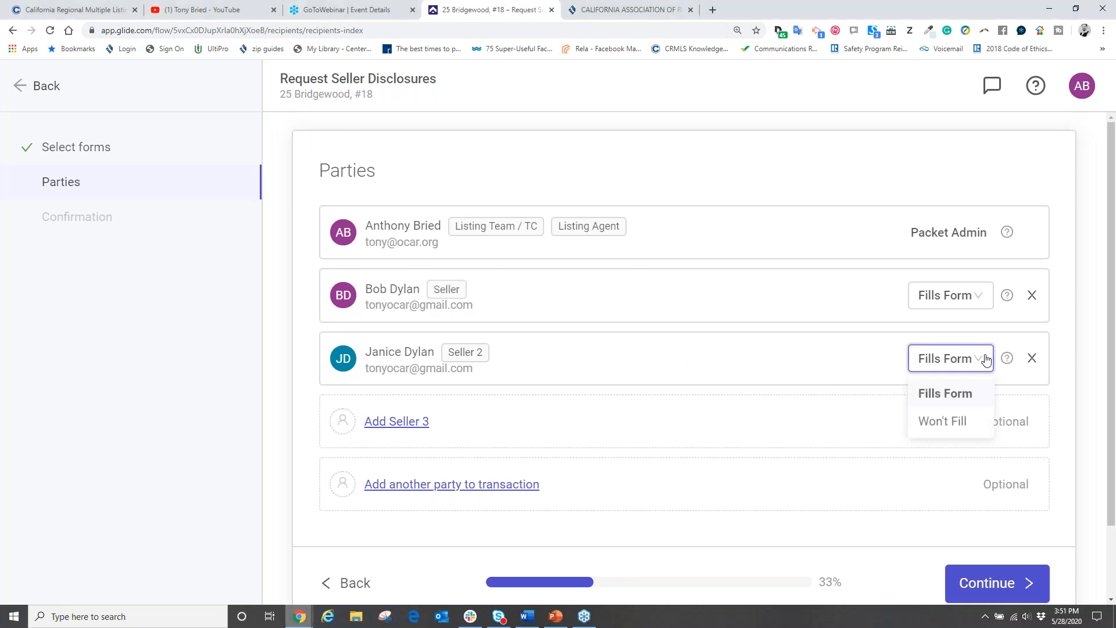
left_click(946, 420)
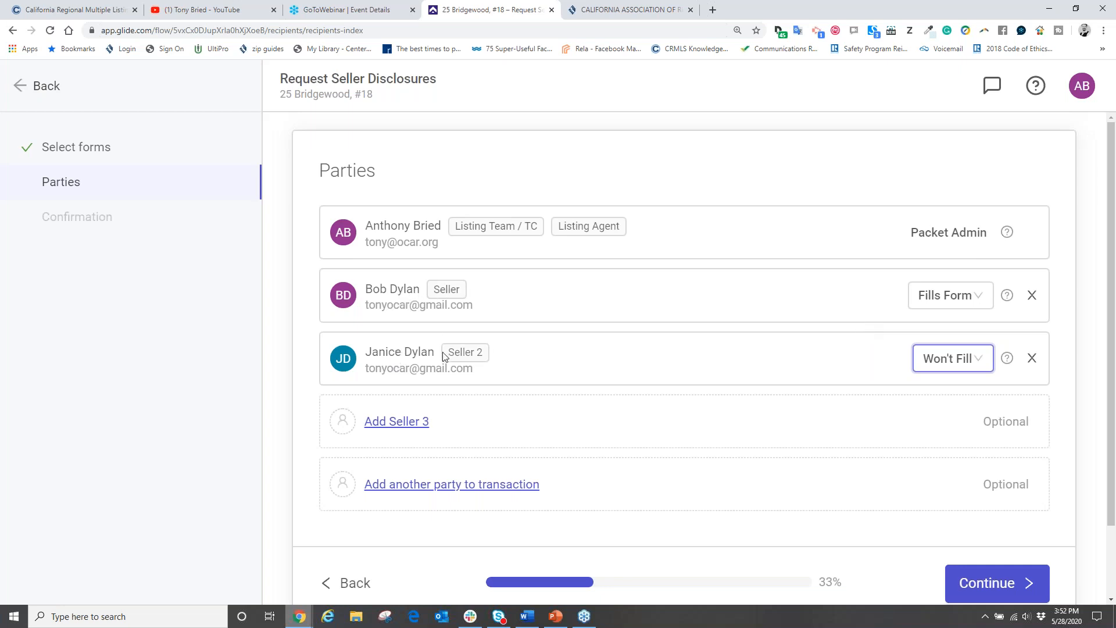
left_click(958, 362)
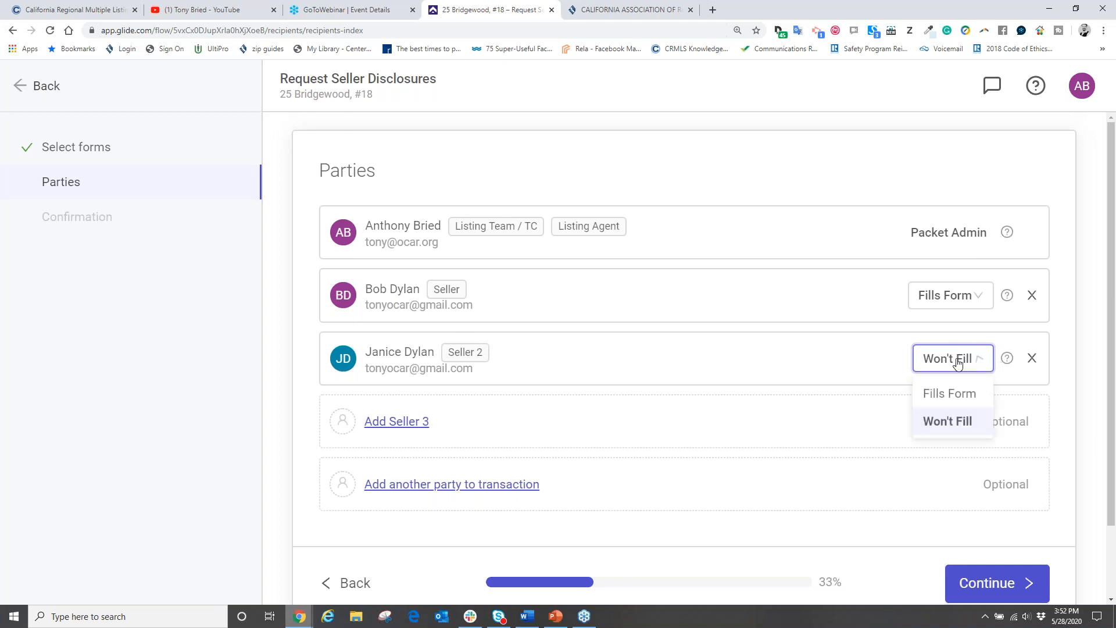
left_click(942, 397)
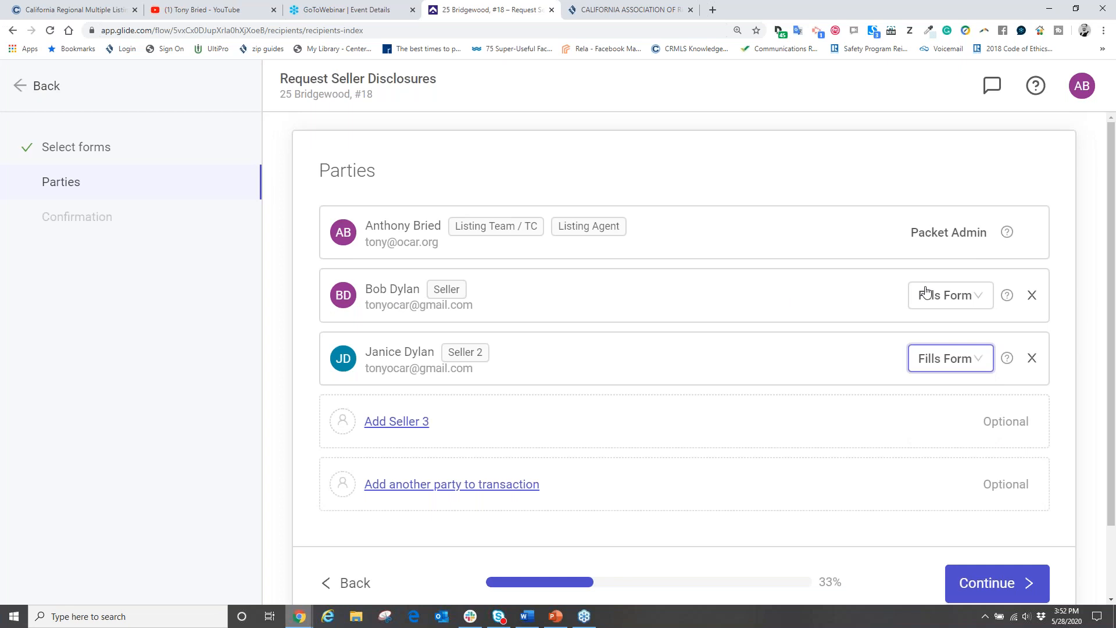
left_click(950, 307)
left_click(951, 303)
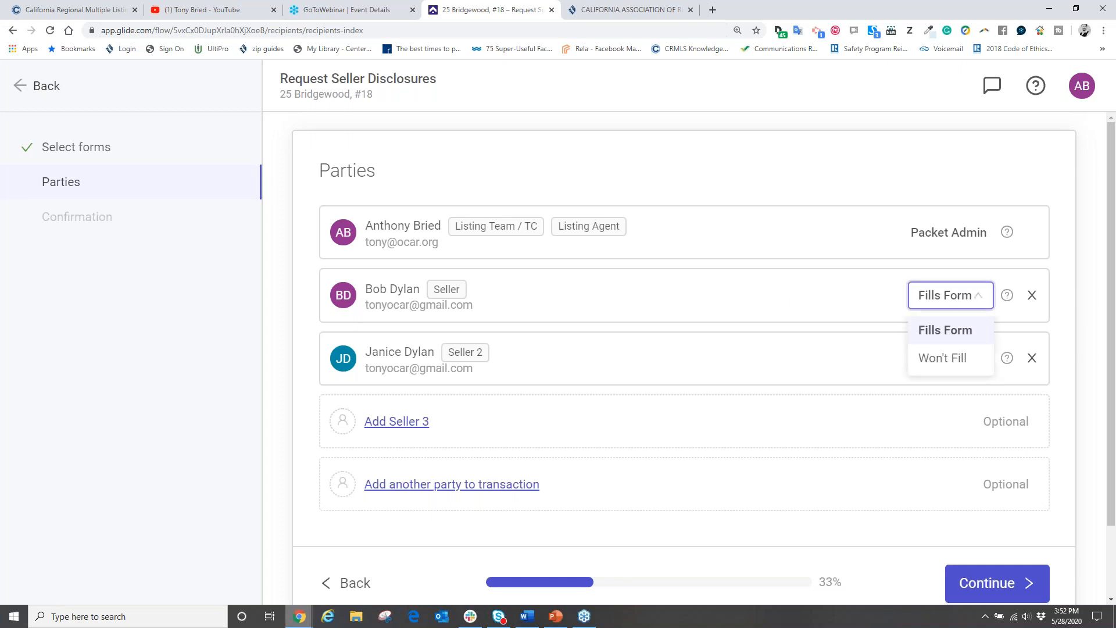
left_click(942, 359)
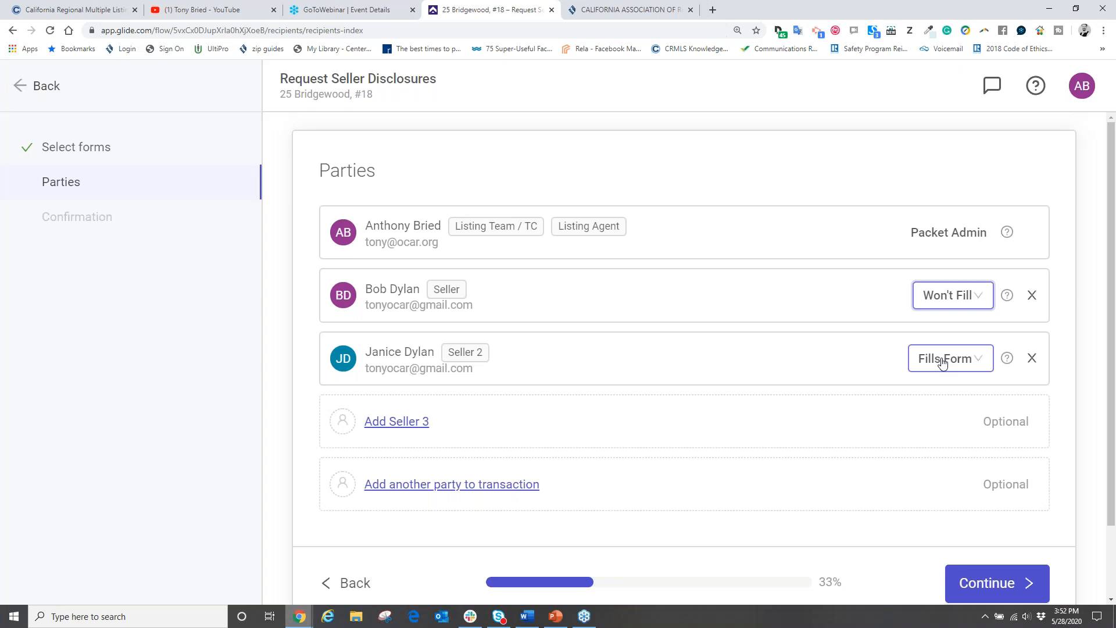
left_click(959, 297)
left_click(946, 327)
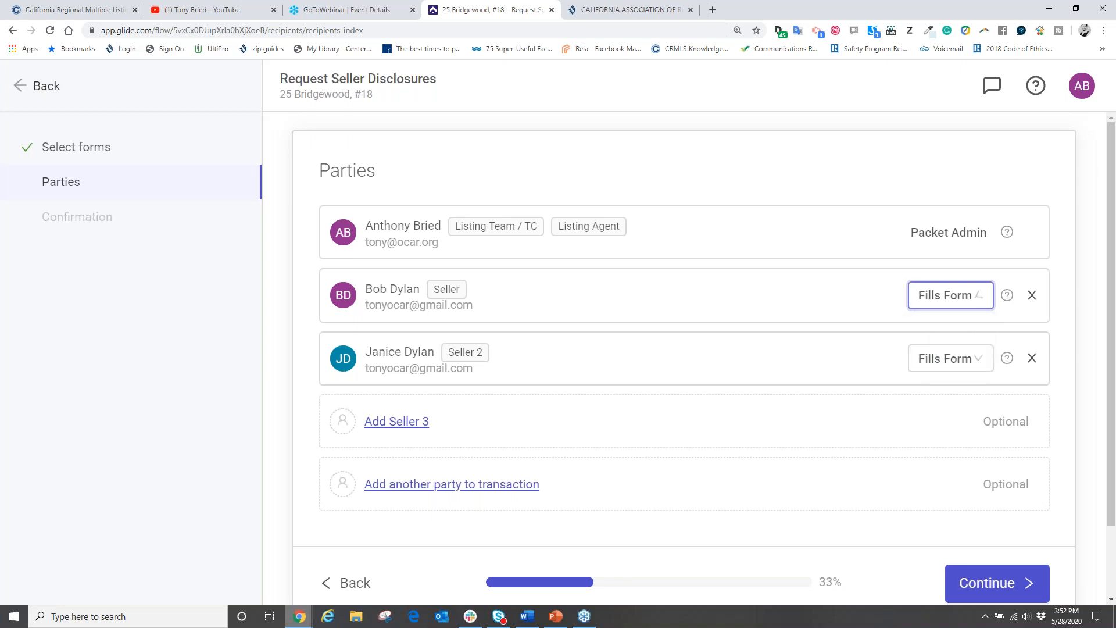
Step: Remove Seller 2 from the request and continue to the Confirmation step
left_click(1032, 359)
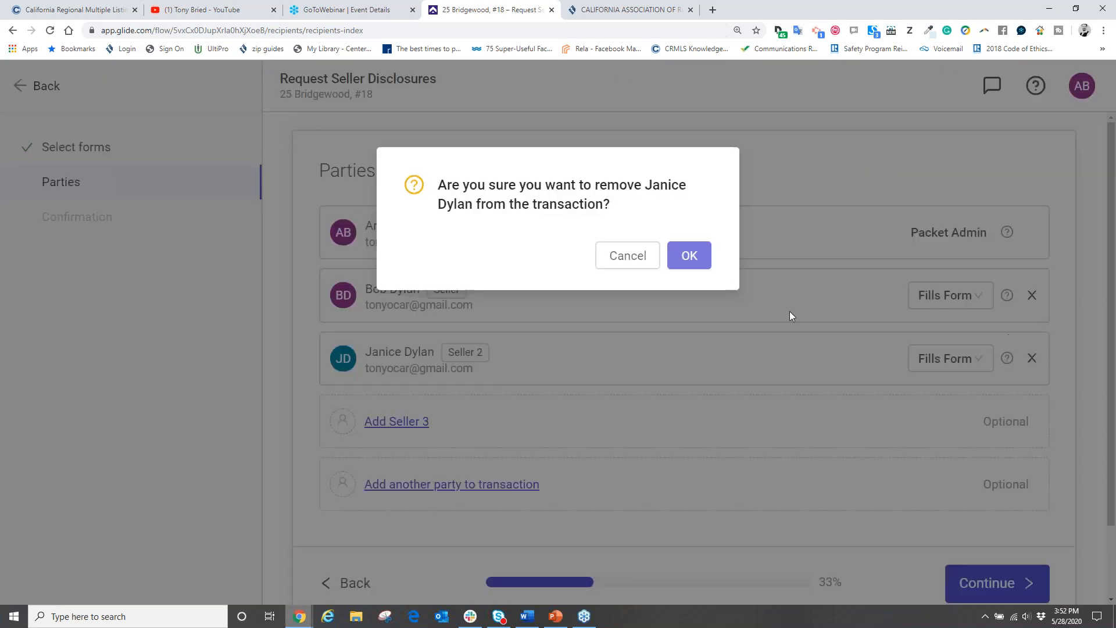
left_click(689, 255)
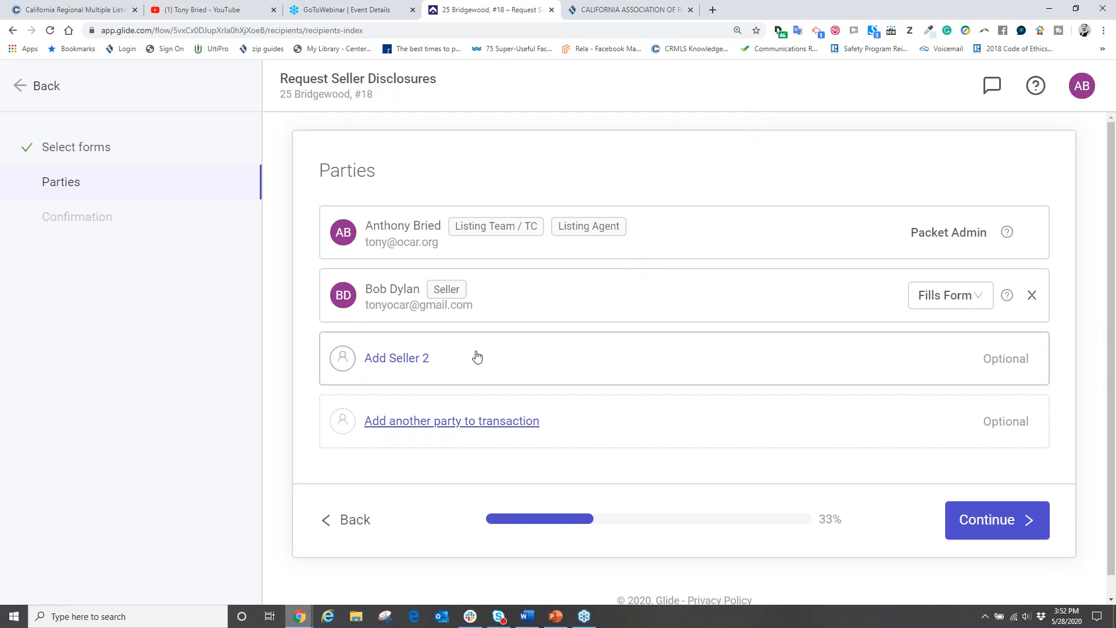
left_click(991, 521)
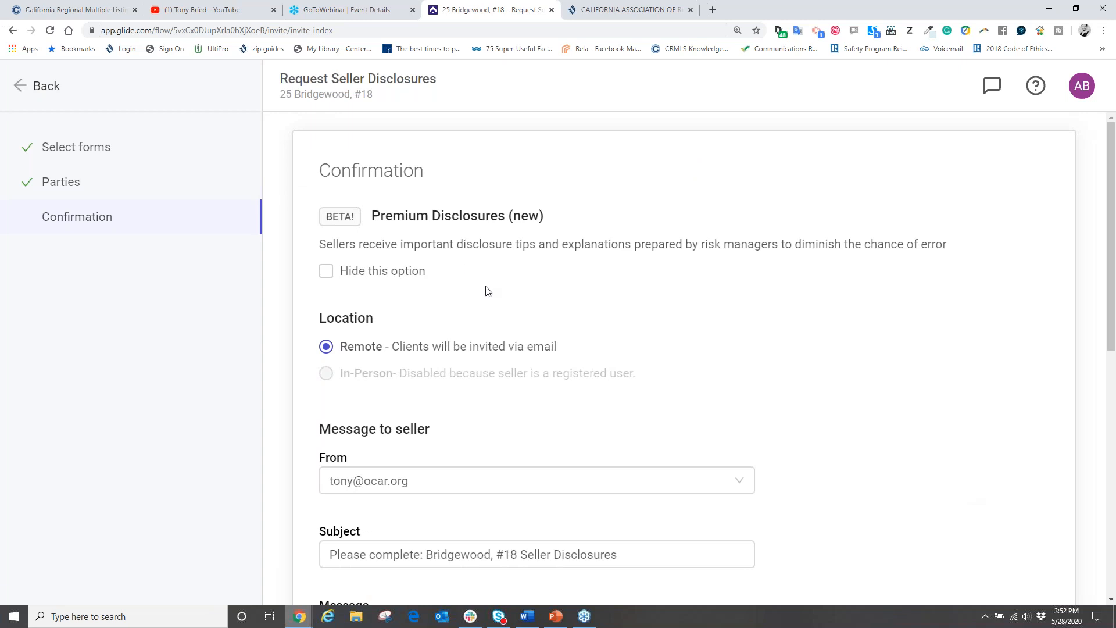
Step: Review the default message on the Confirmation page and send the request by e-mail
scroll(487, 288, "down", 1)
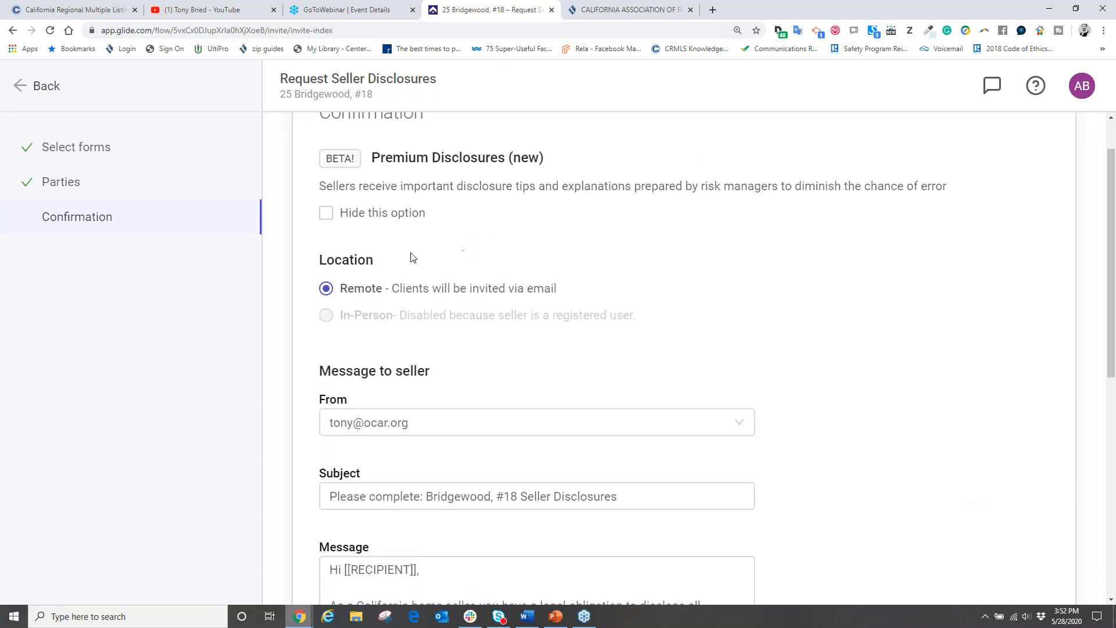
scroll(573, 336, "down", 6)
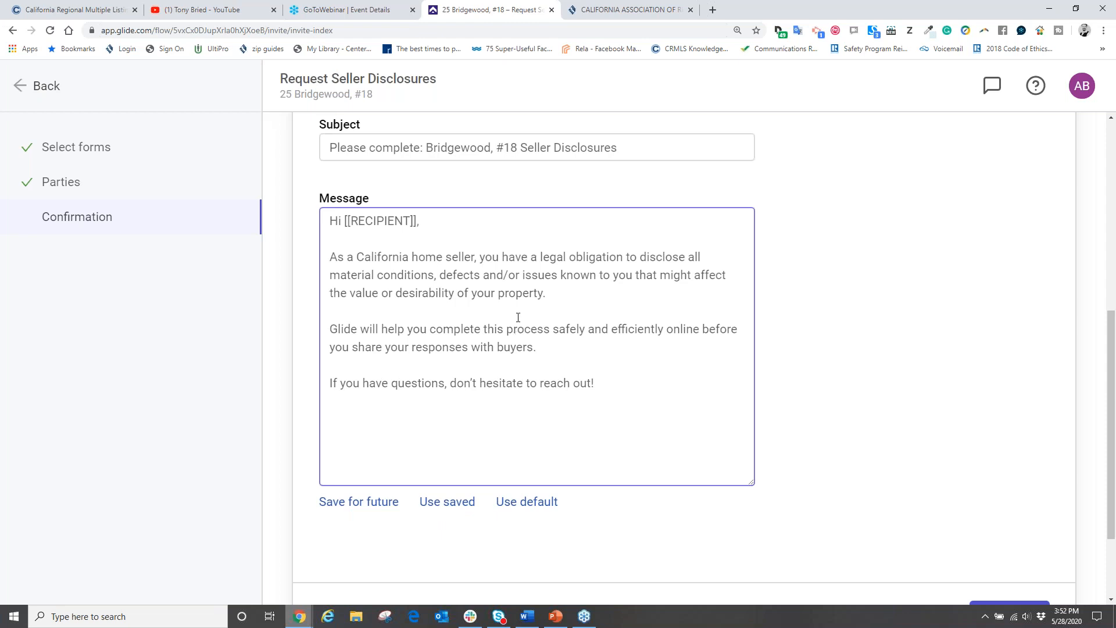
left_click(414, 278)
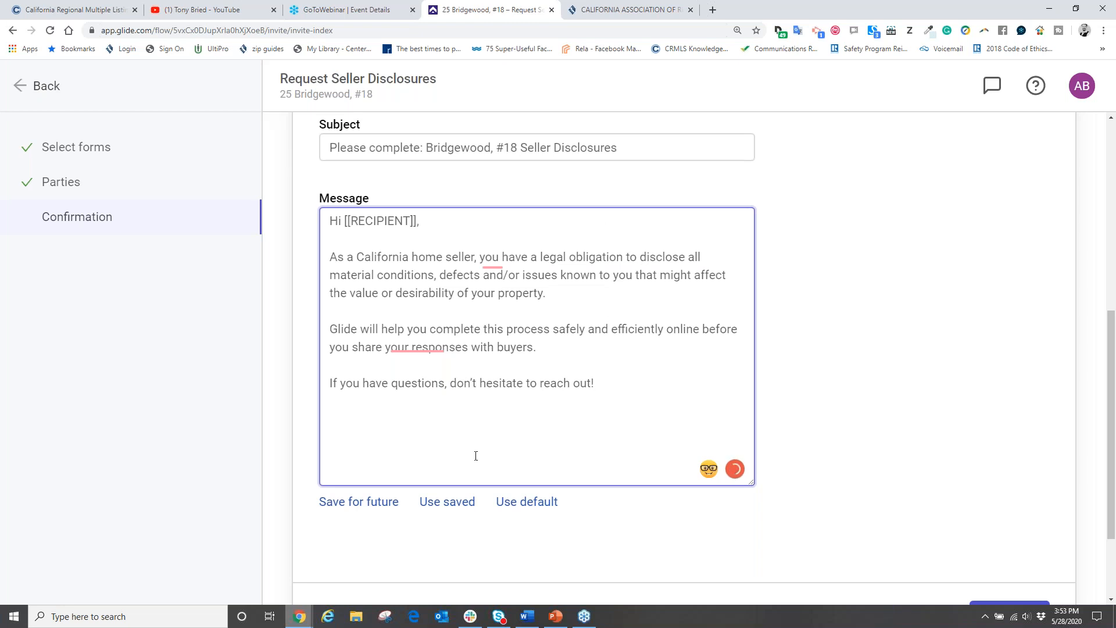
scroll(762, 394, "down", 2)
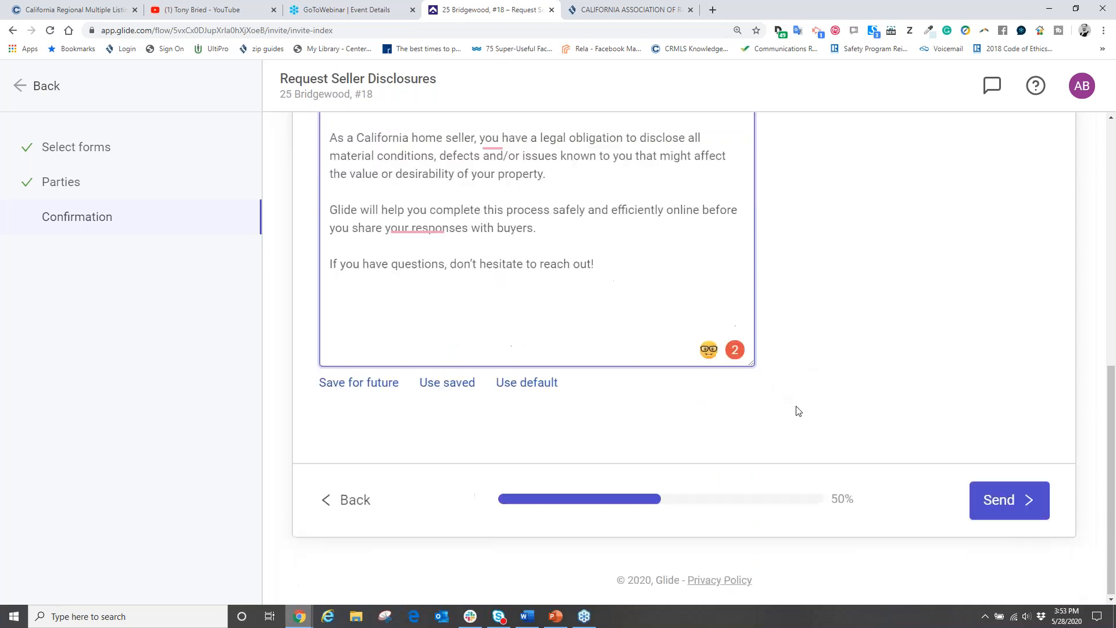
left_click(985, 497)
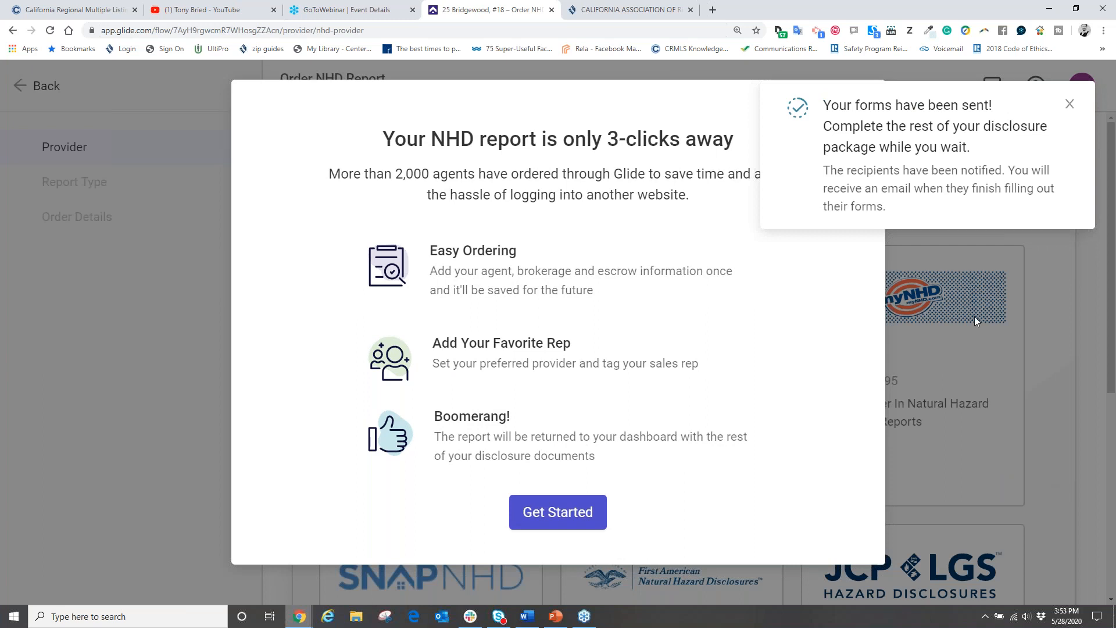
Step: Dismiss the forms-sent notice and NHD report offer, then log out via the AB avatar
left_click(1069, 103)
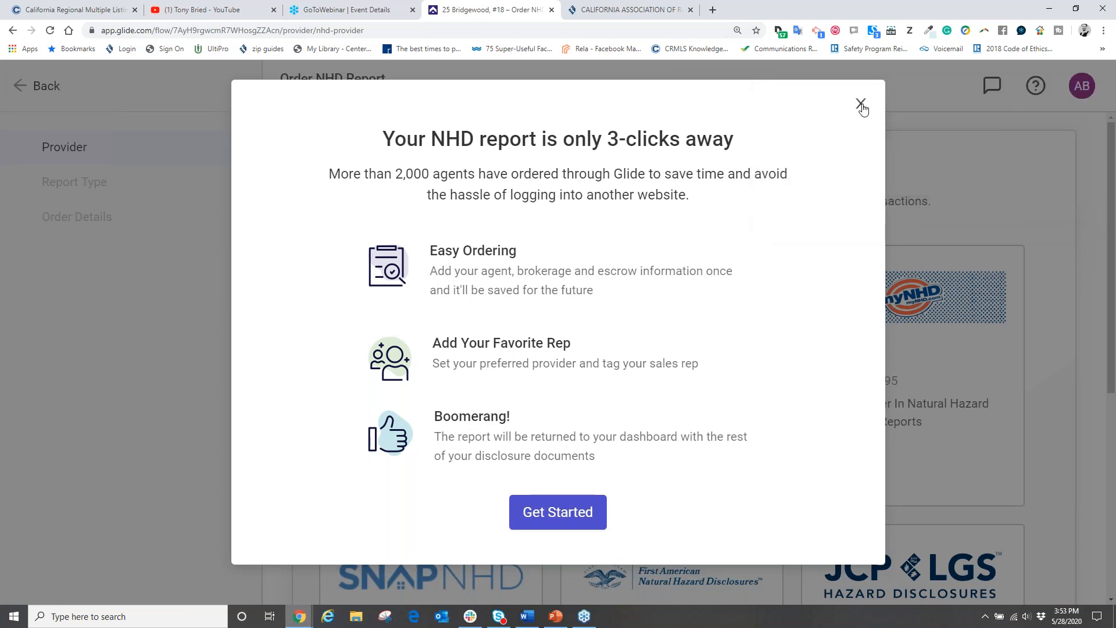
left_click(861, 105)
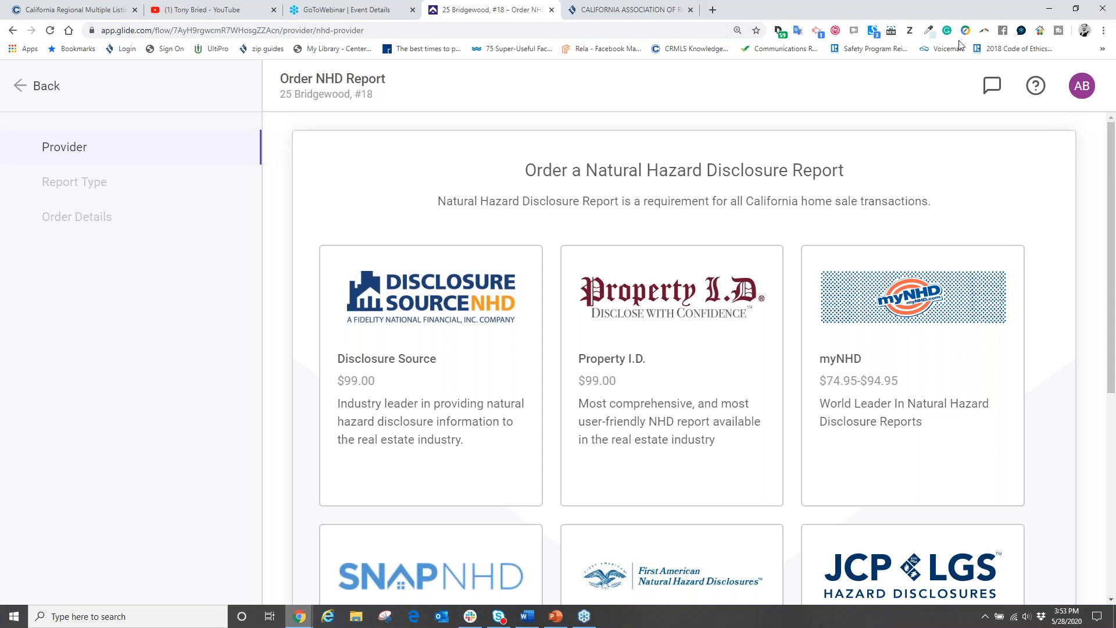
left_click(1080, 88)
left_click(1014, 205)
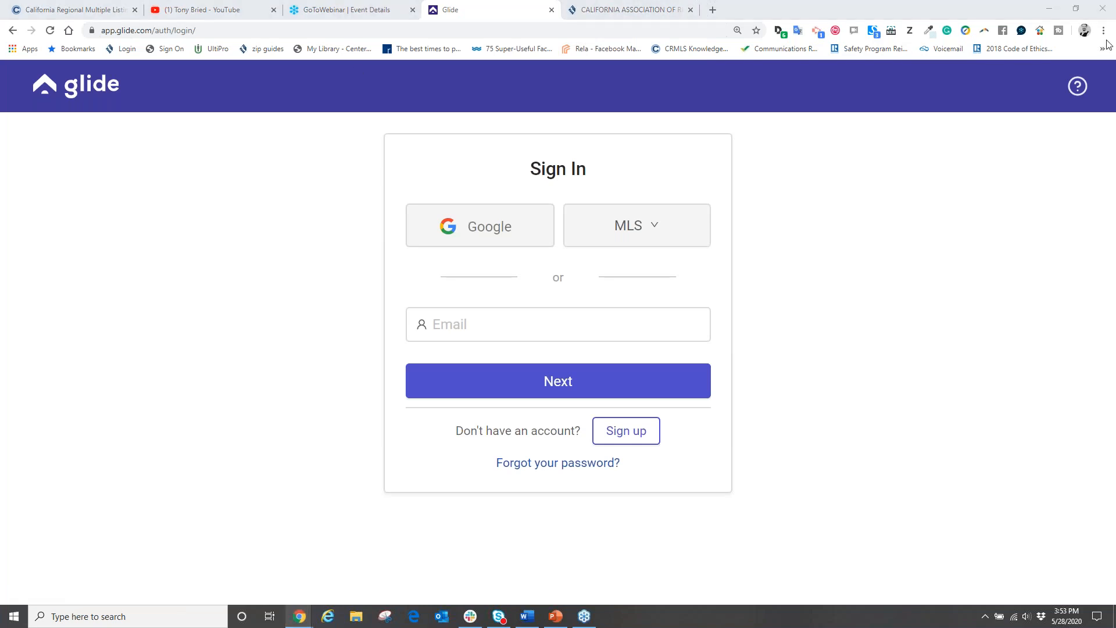
Step: Open Gmail from the Google home page in a new tab and refresh the inbox
left_click(713, 11)
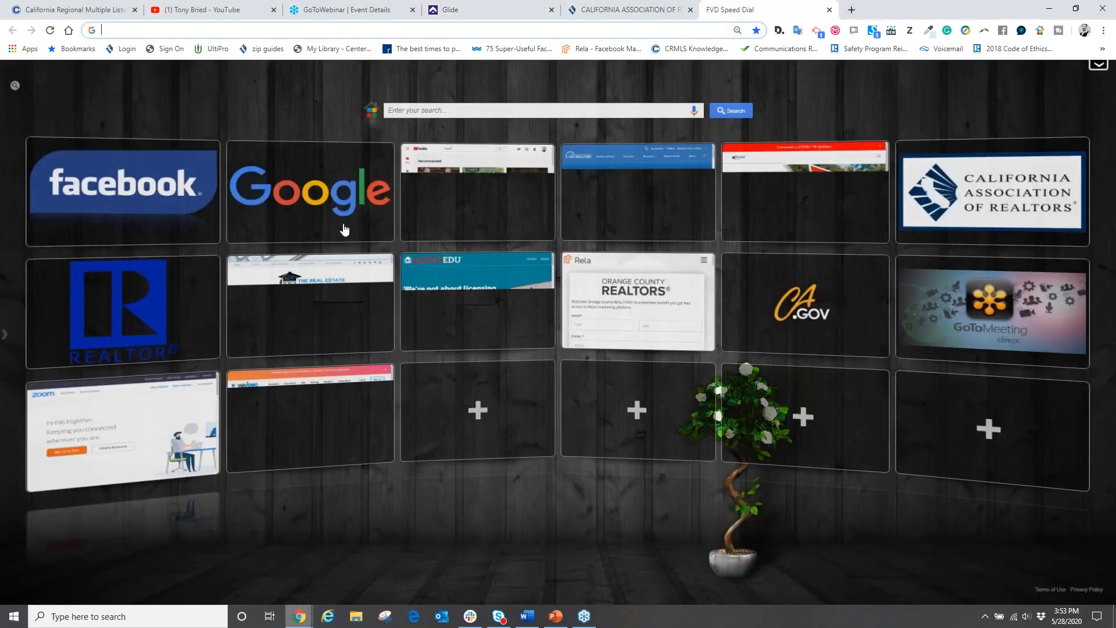
left_click(344, 229)
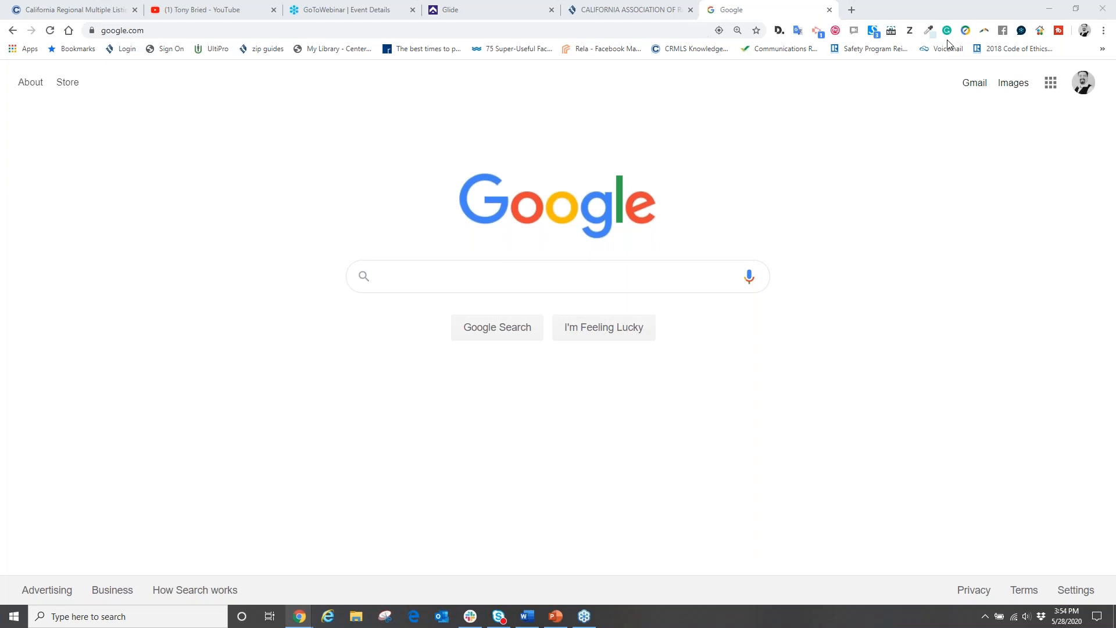
left_click(974, 86)
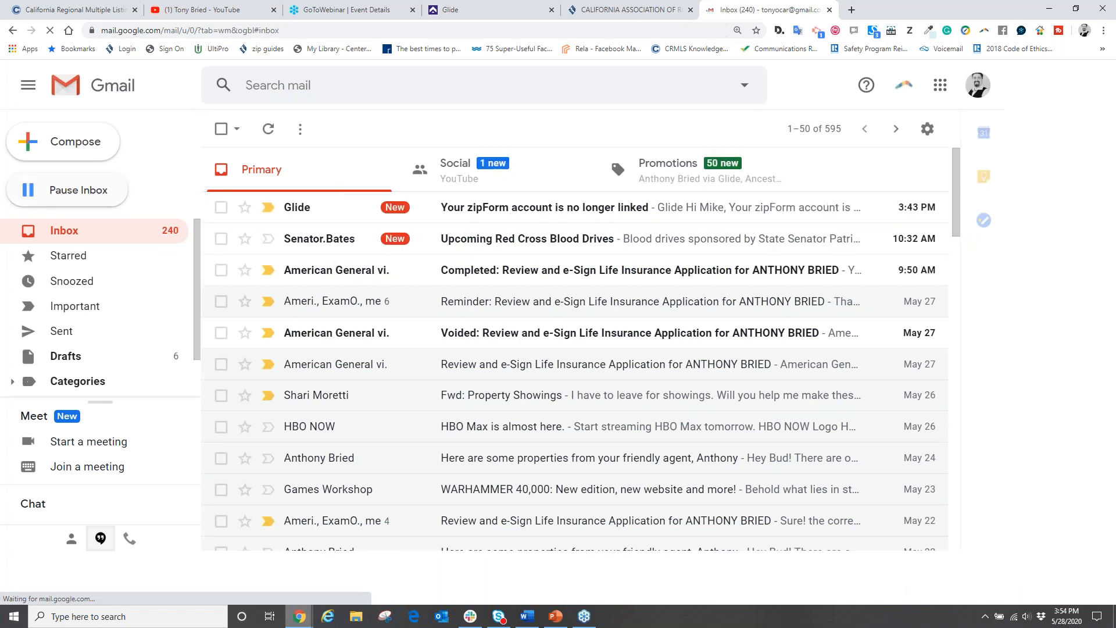
left_click(64, 232)
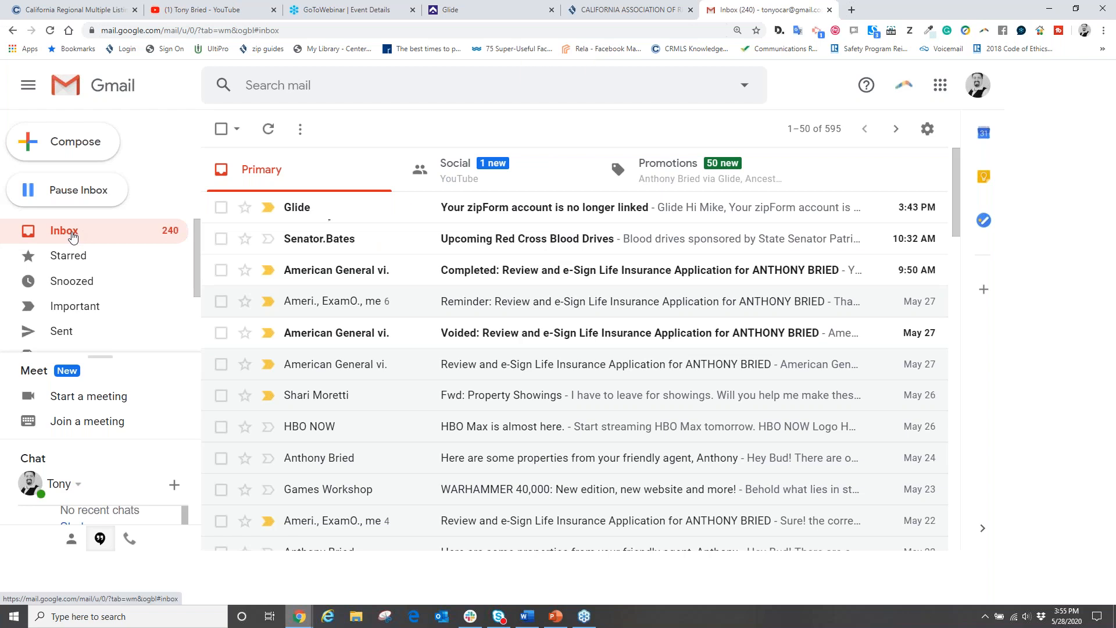
Step: Glance at the Glide sign-in page's MLS options, then go back to the Gmail inbox
left_click(484, 11)
left_click(625, 238)
left_click(557, 321)
left_click(766, 9)
Step: Sign back in to Glide with the agent's e-mail address and account password
left_click(504, 8)
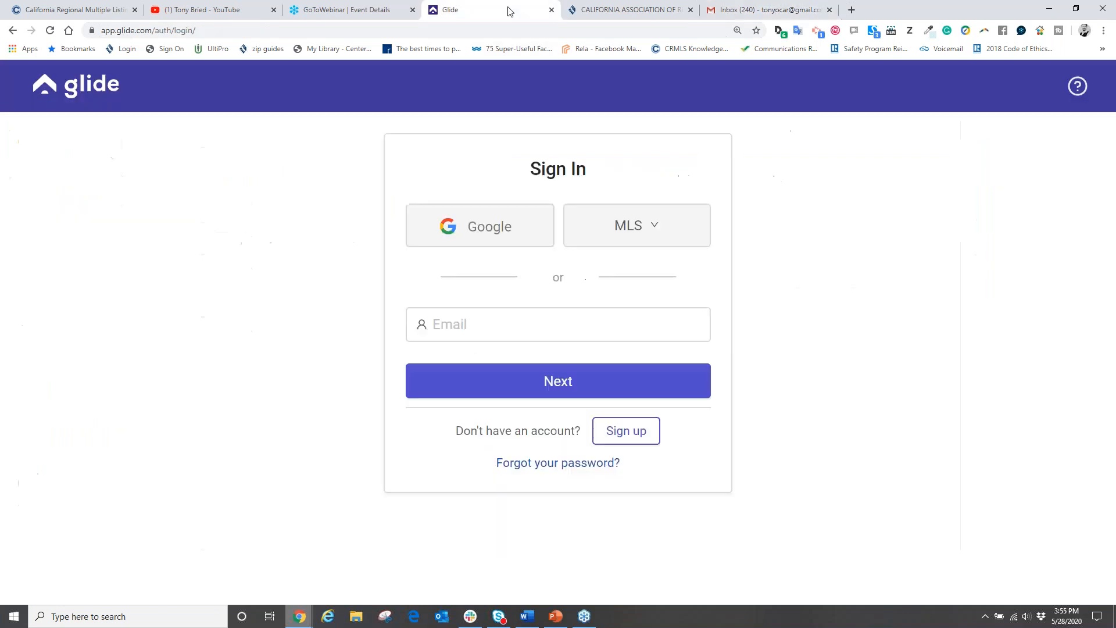
left_click(521, 318)
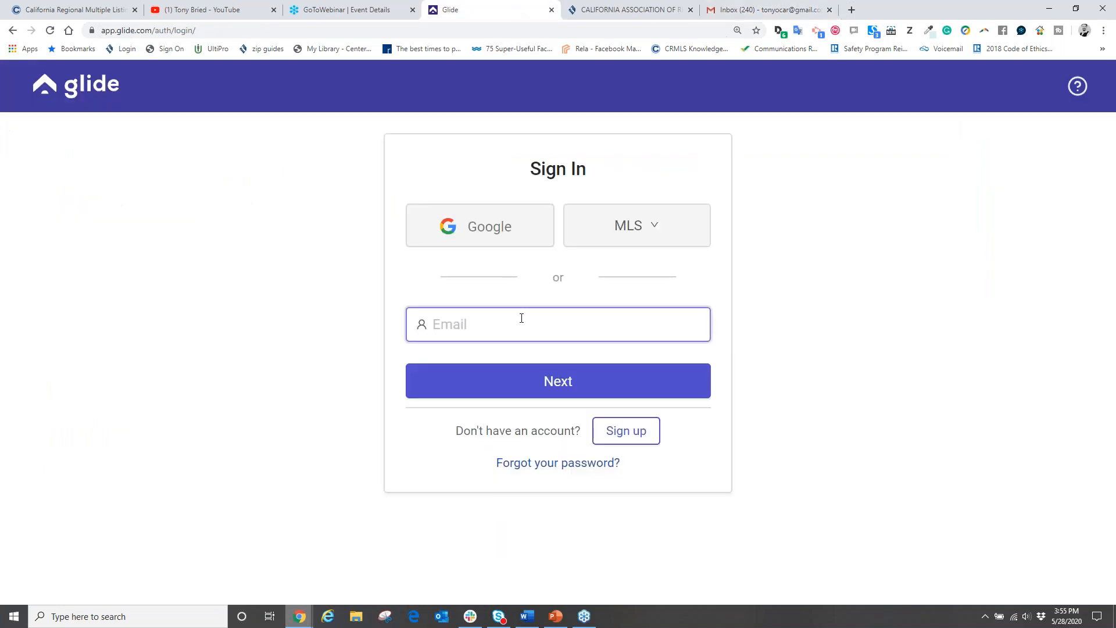
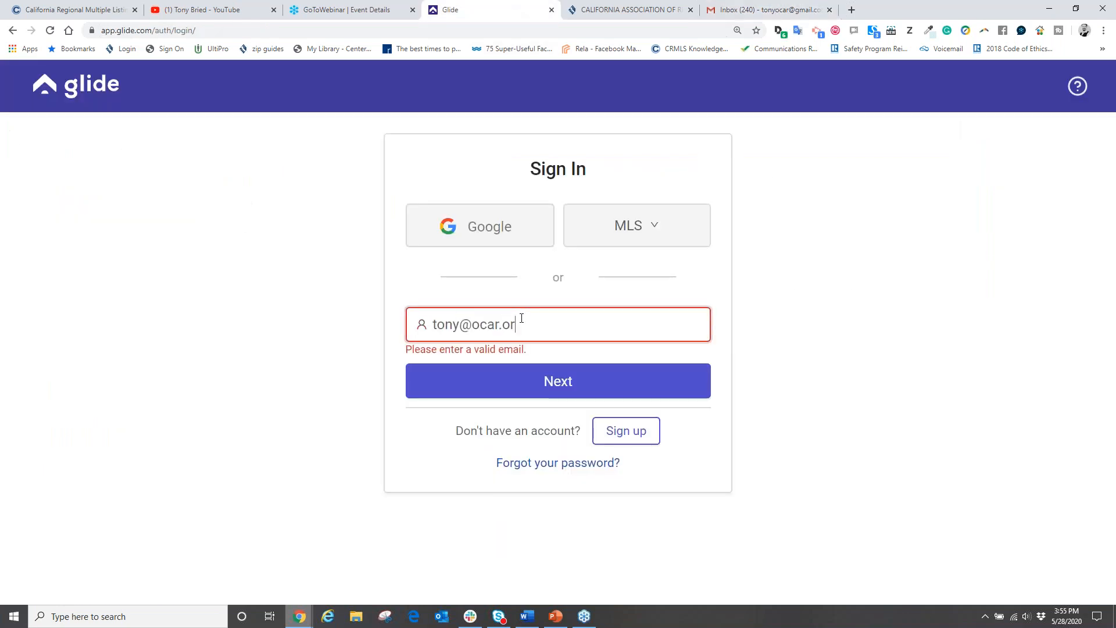
left_click(541, 384)
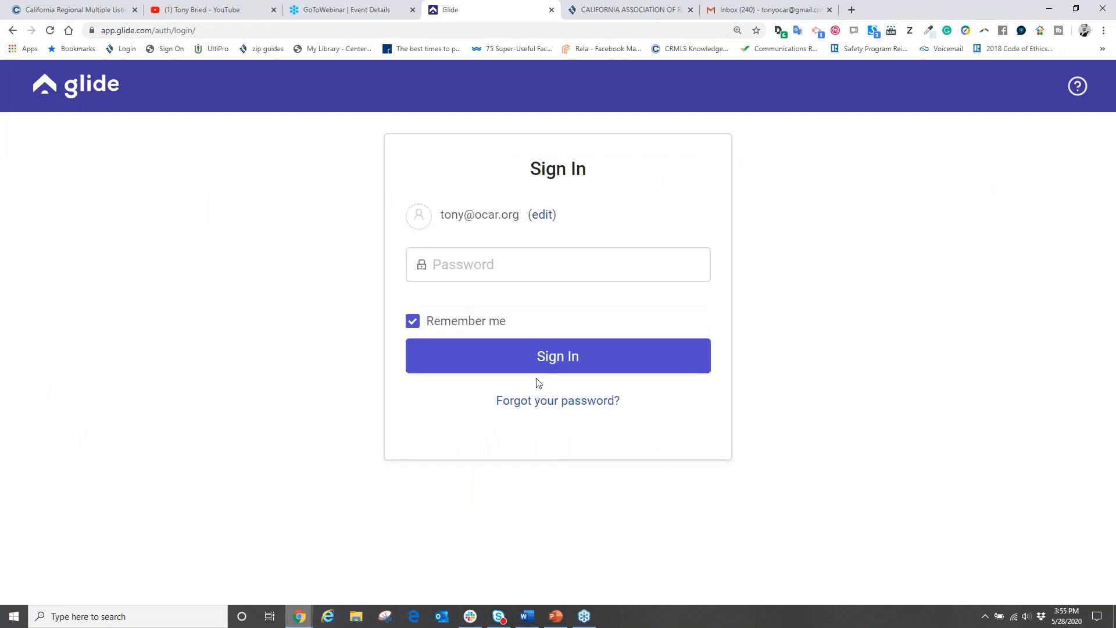
left_click(471, 267)
type("••••••••")
key("Return")
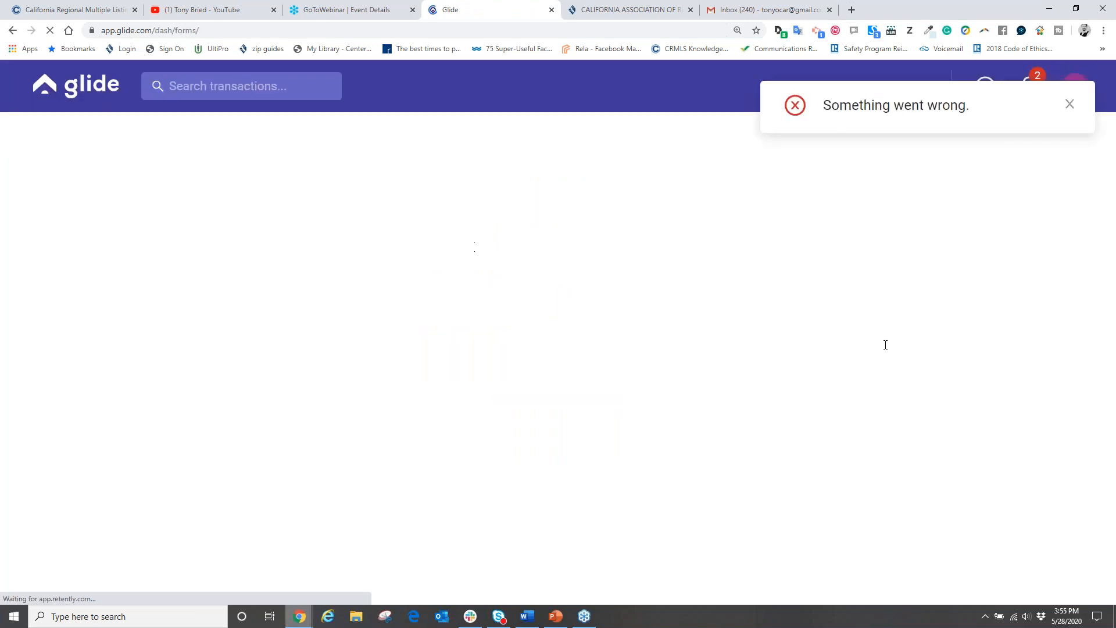
left_click(1069, 104)
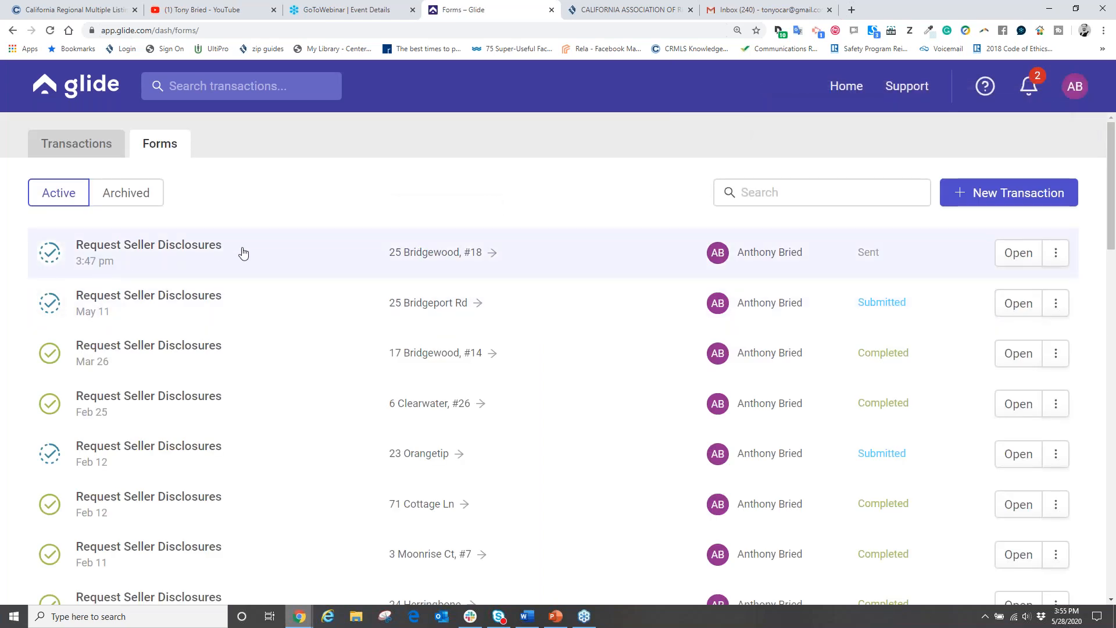
left_click(1057, 254)
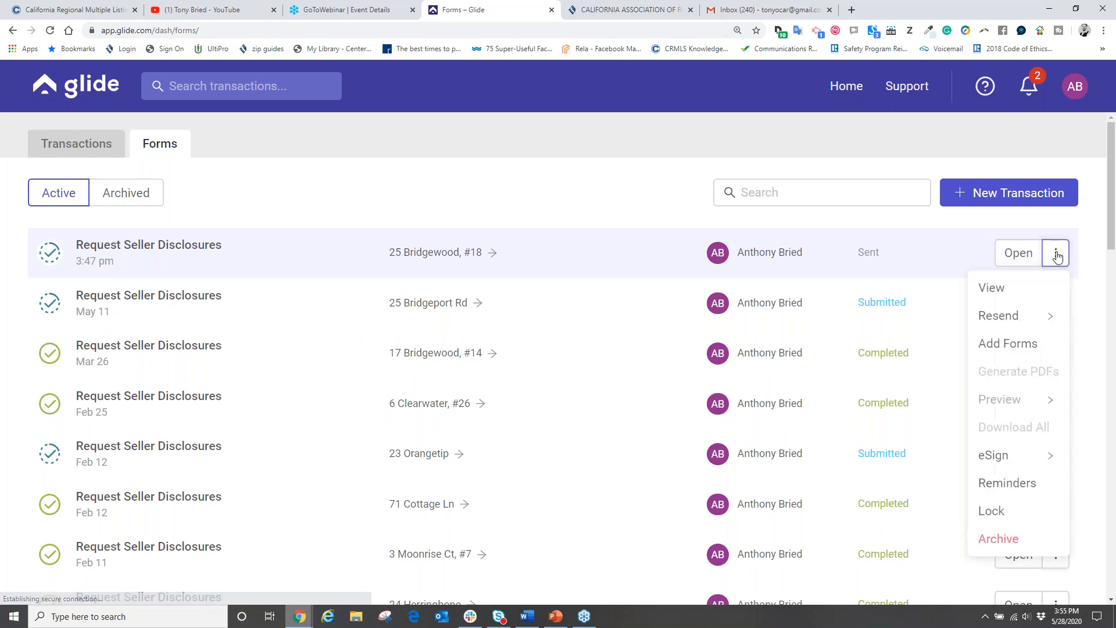
mouse_move(1010, 319)
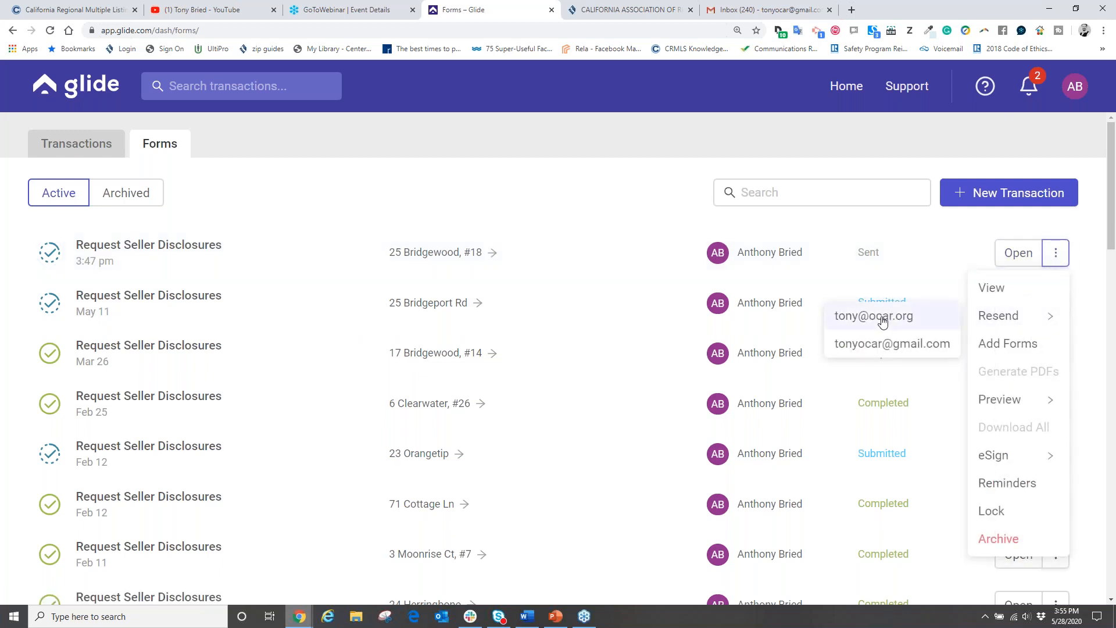
left_click(870, 348)
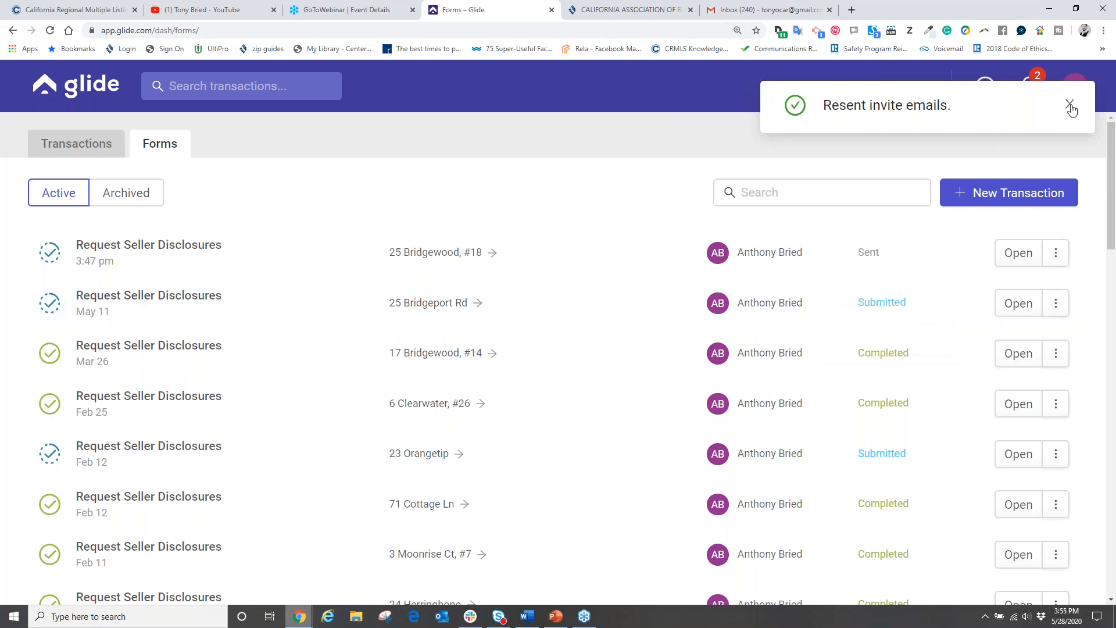
left_click(1069, 104)
left_click(742, 10)
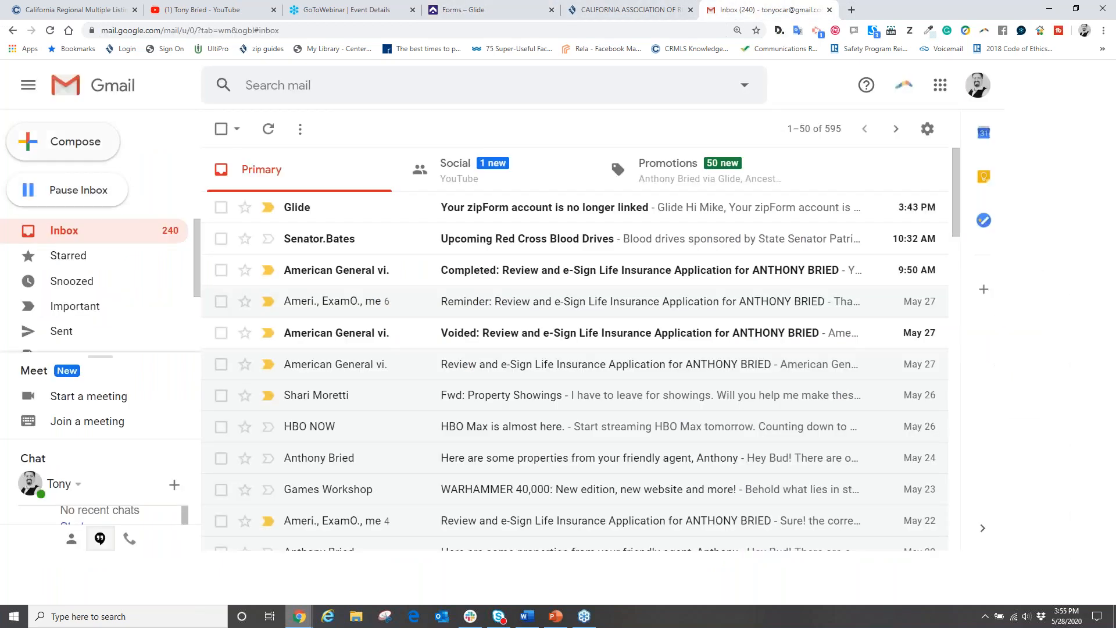
left_click(64, 232)
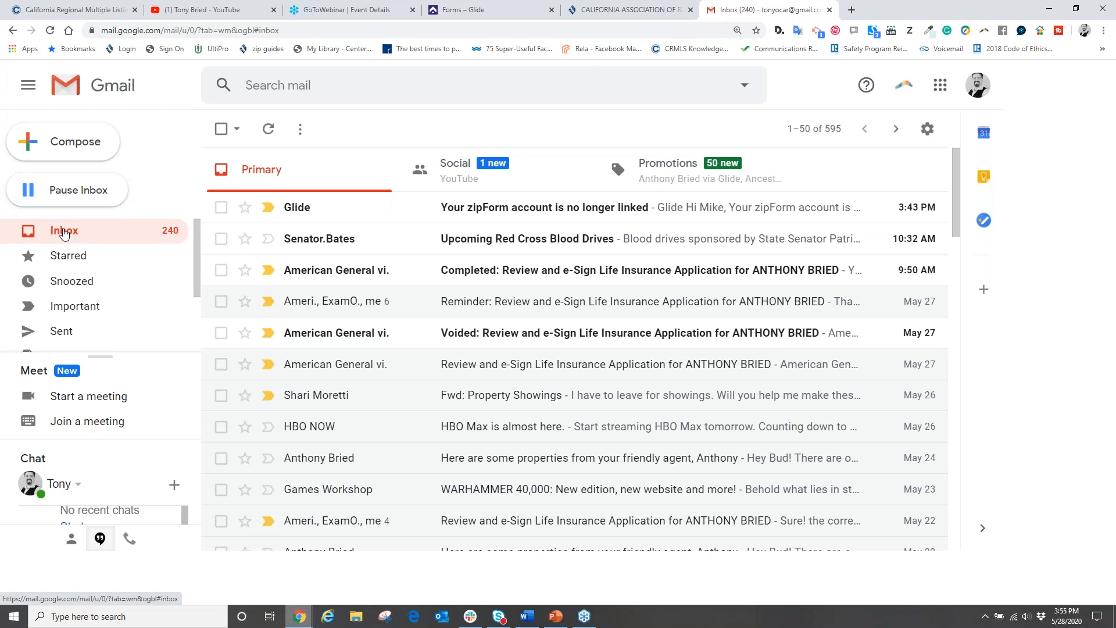
scroll(79, 291, "down", 2)
scroll(85, 286, "up", 1)
scroll(86, 286, "up", 1)
scroll(85, 286, "down", 3)
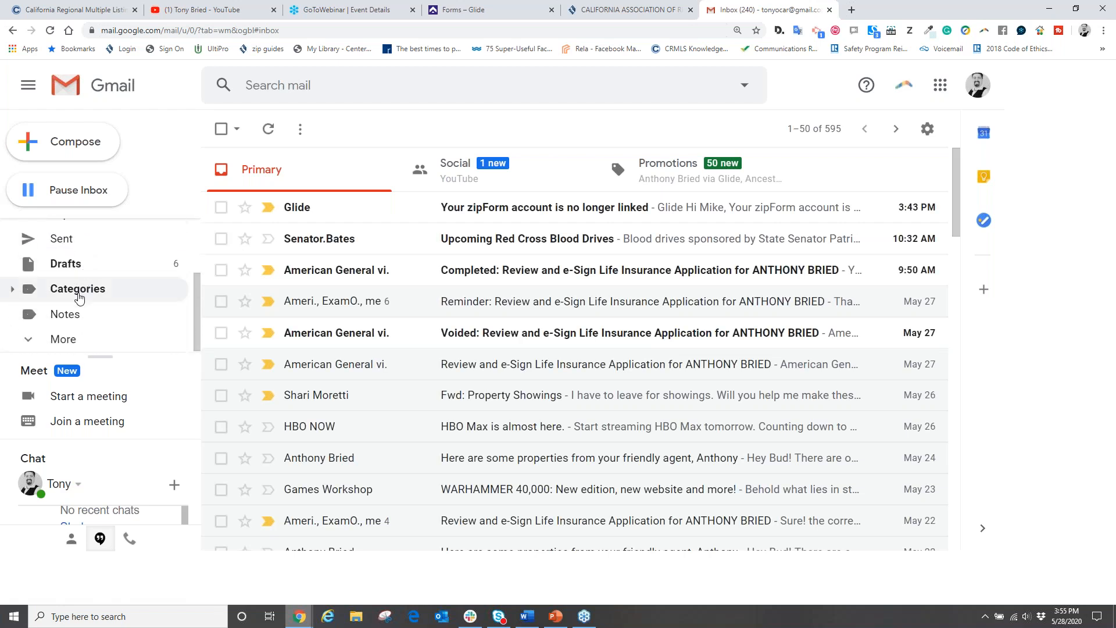
left_click(63, 339)
scroll(102, 273, "down", 2)
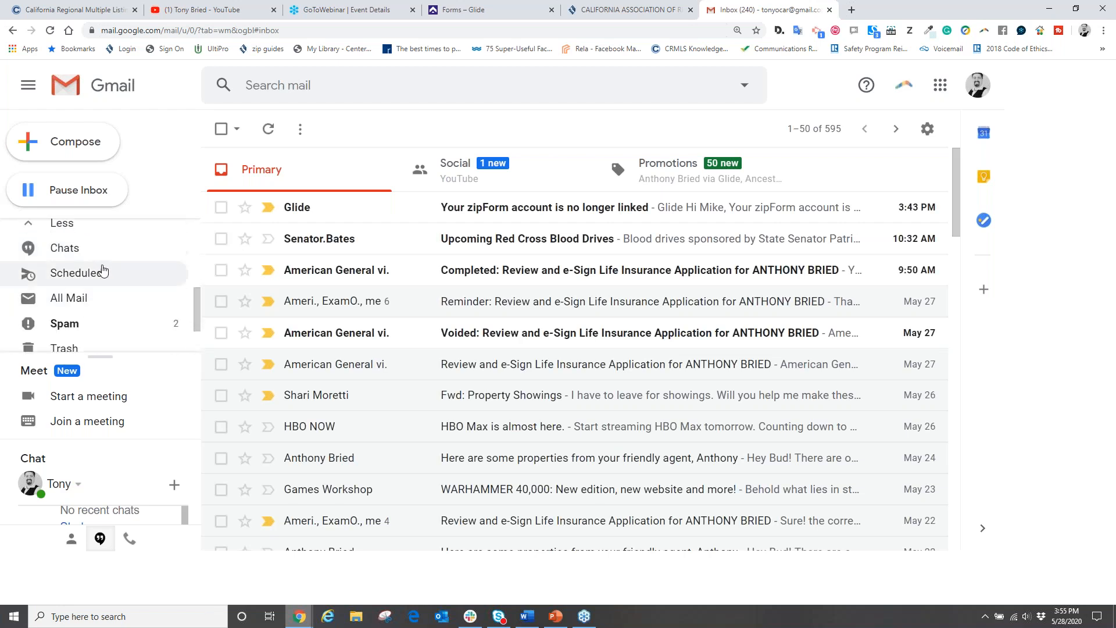
left_click(67, 326)
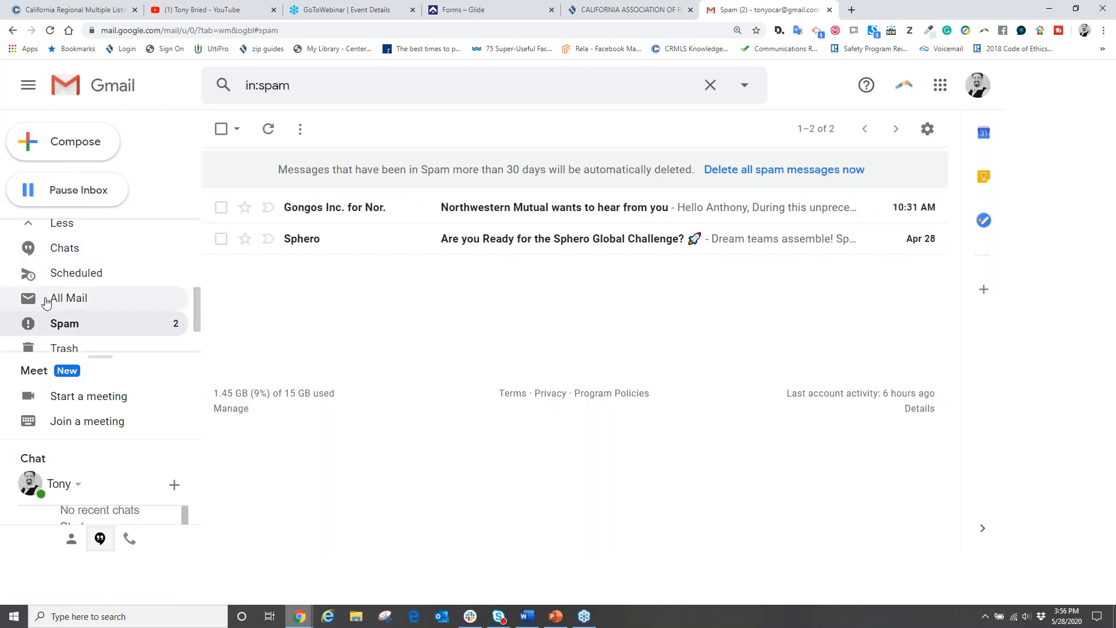
scroll(47, 301, "up", 3)
left_click(71, 231)
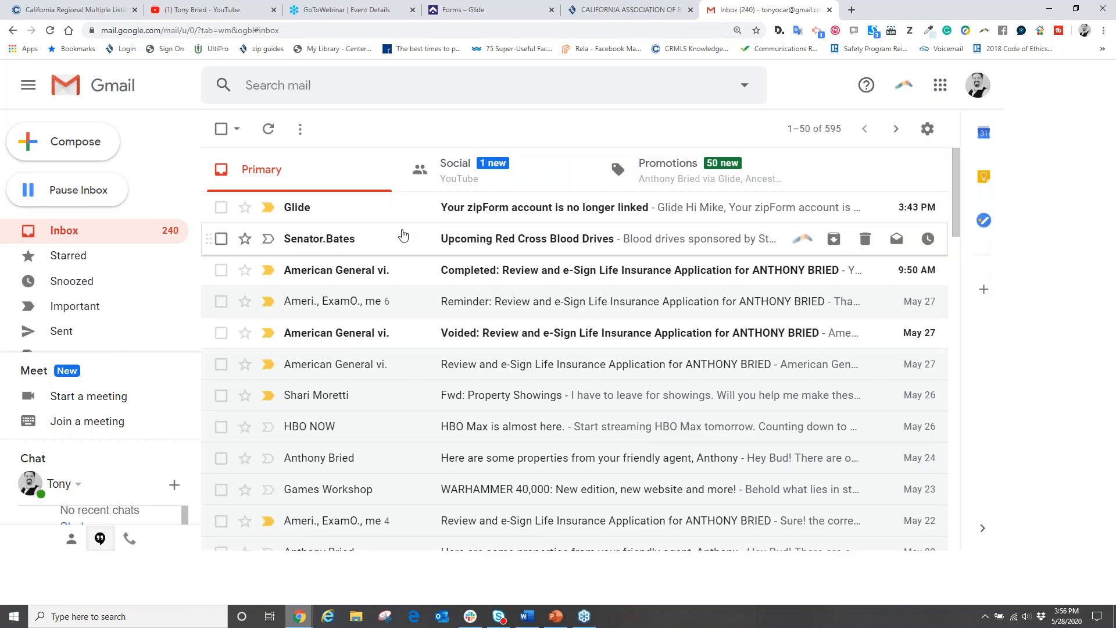
left_click(311, 213)
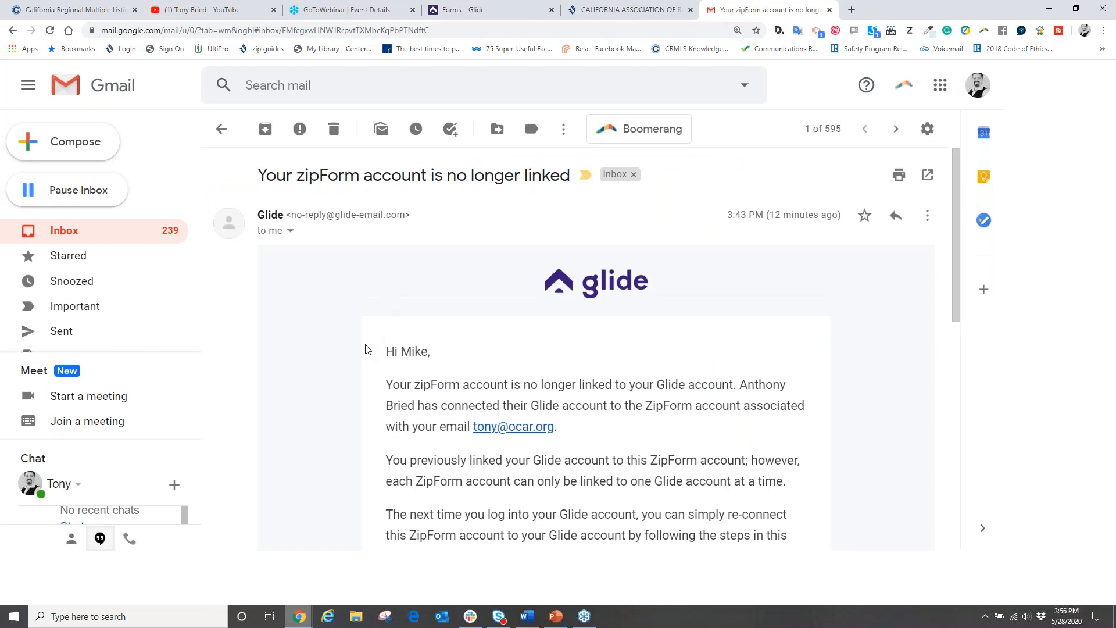
Step: Read through the Glide zipForm-unlinked email and return to the inbox list
scroll(367, 349, "down", 3)
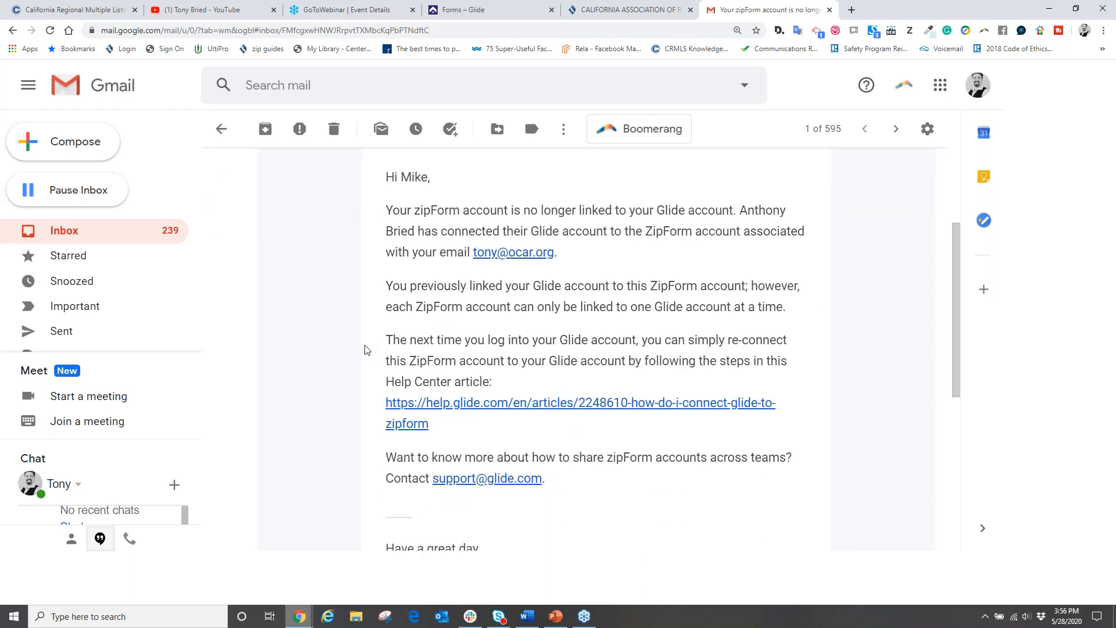
scroll(480, 211, "down", 5)
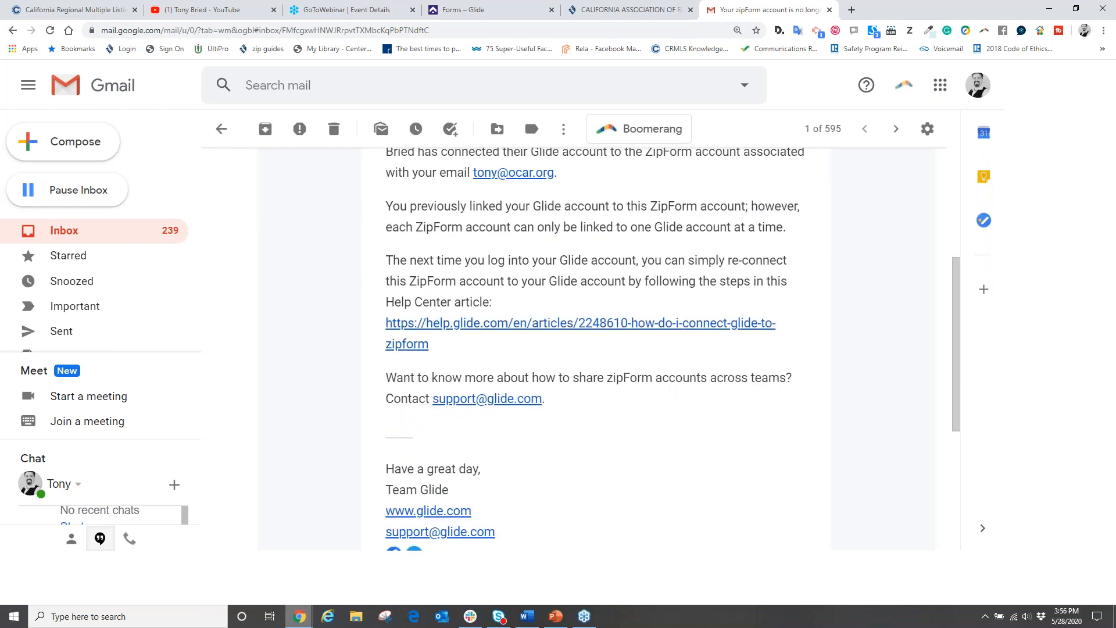
scroll(504, 346, "up", 8)
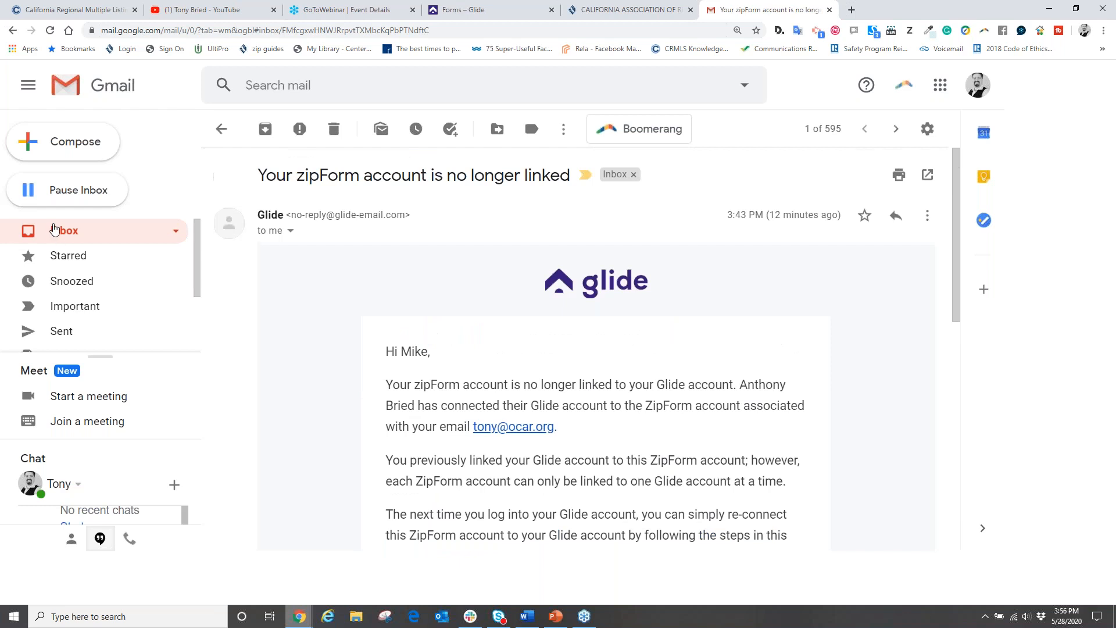
left_click(59, 233)
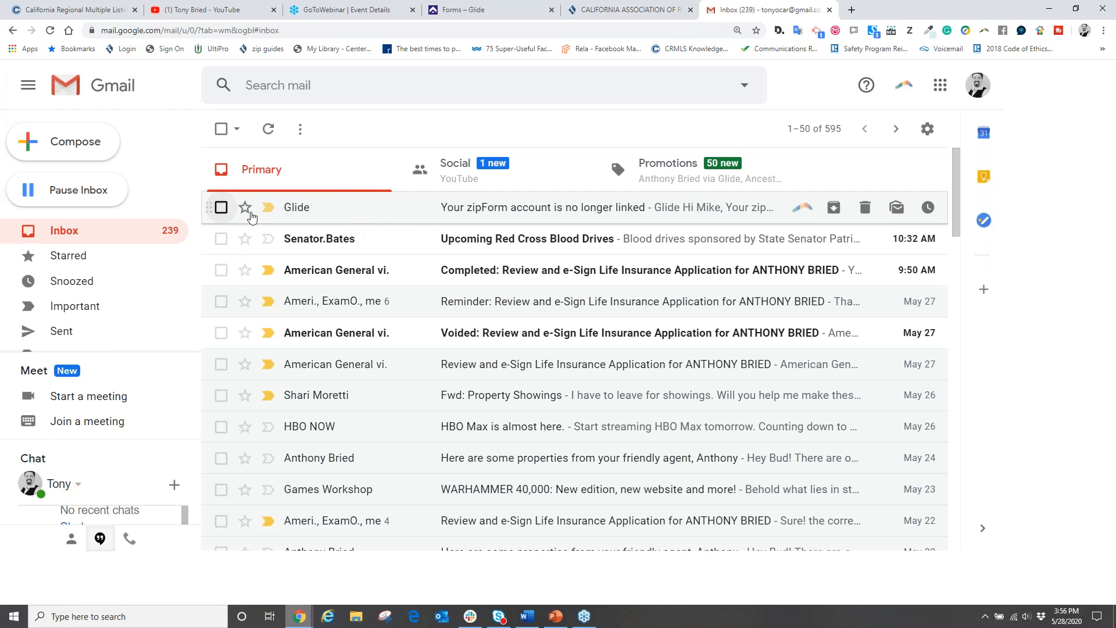
Step: Trash the Glide zipForm email and the Red Cross blood-drive email, then return to Glide
left_click(221, 207)
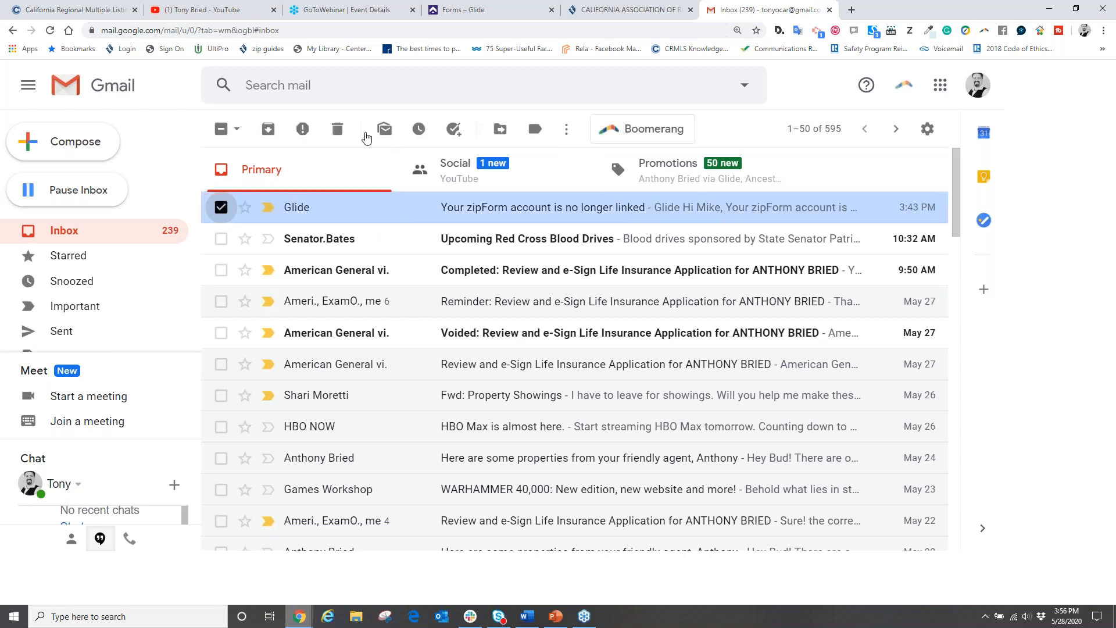
left_click(338, 128)
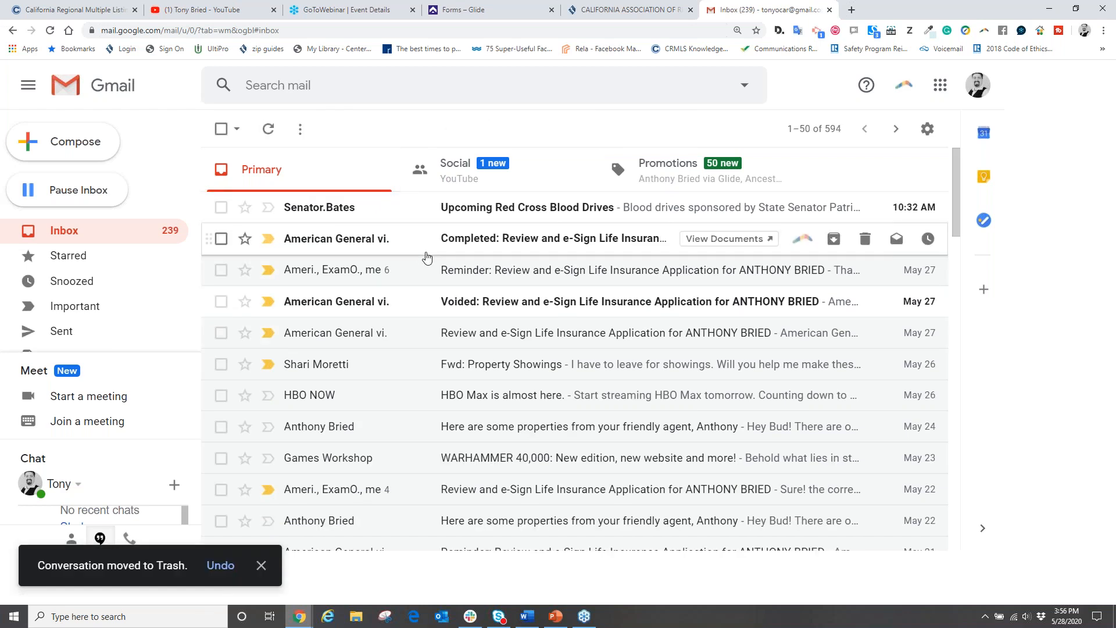
left_click(221, 207)
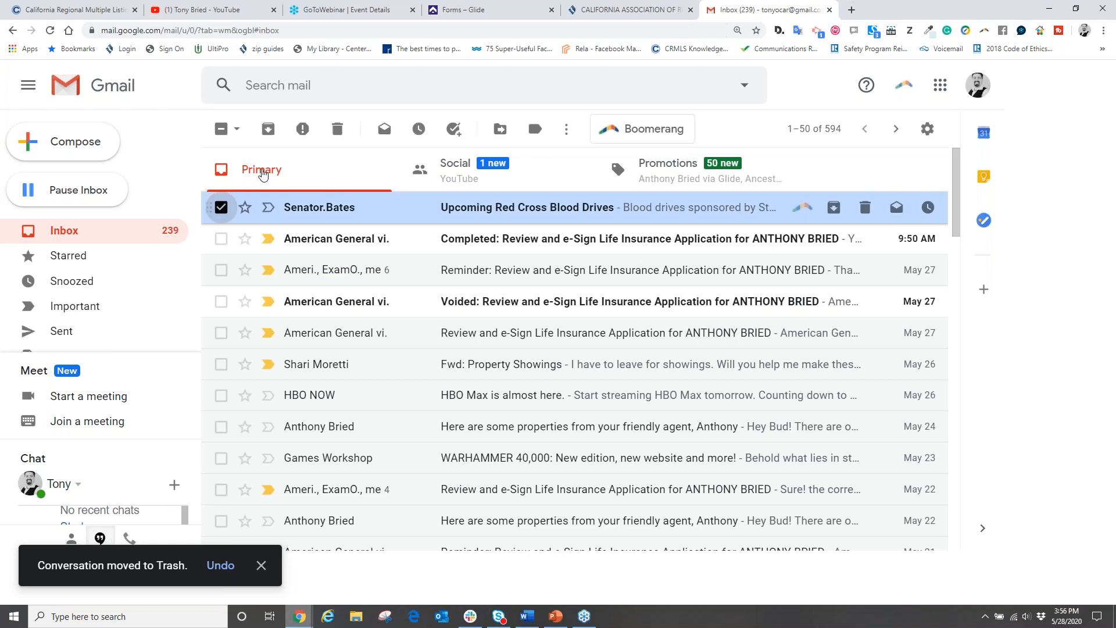
left_click(337, 128)
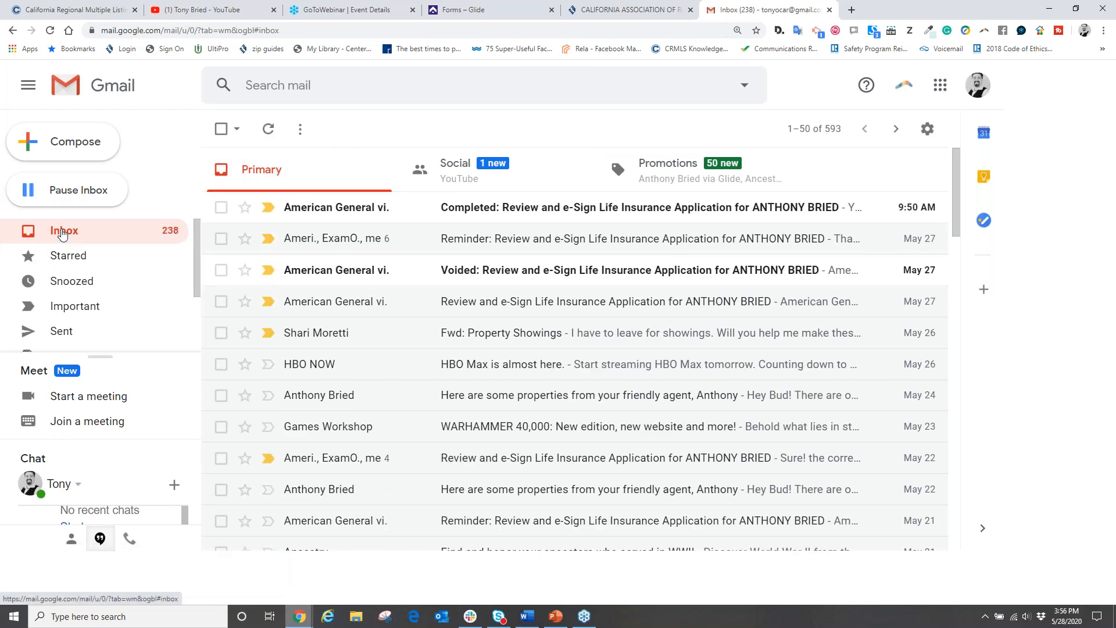
left_click(463, 10)
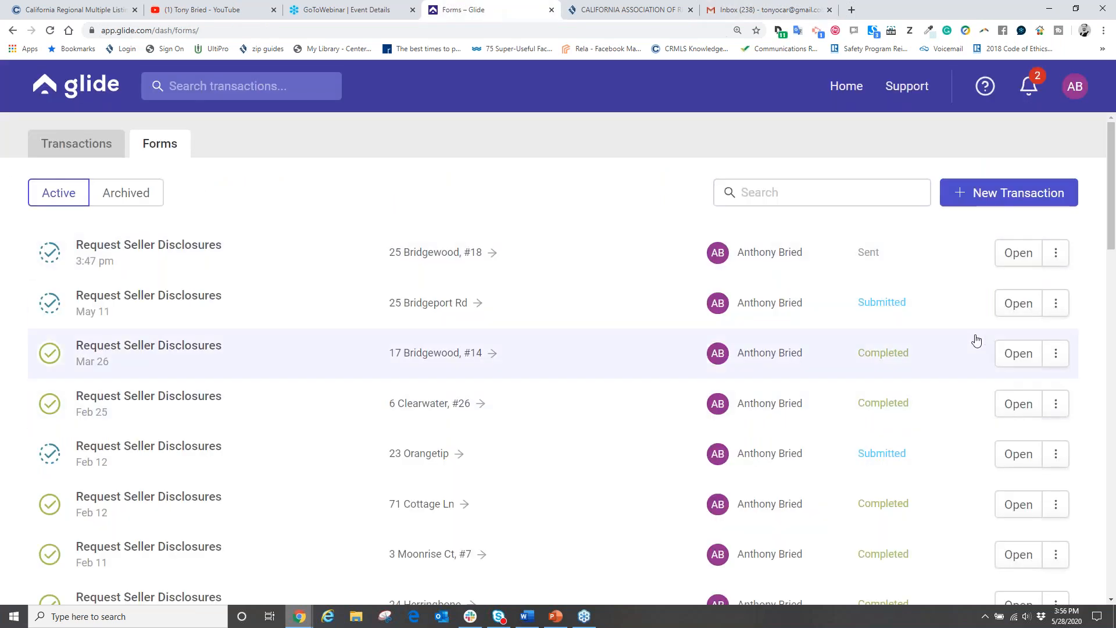
left_click(981, 192)
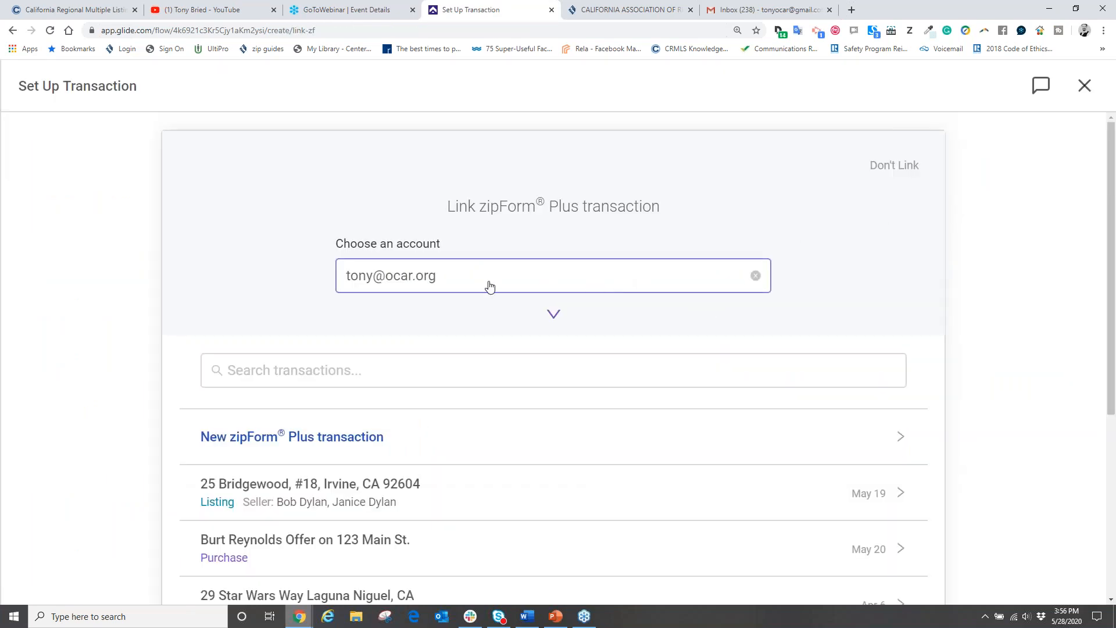
scroll(442, 378, "down", 2)
left_click(322, 377)
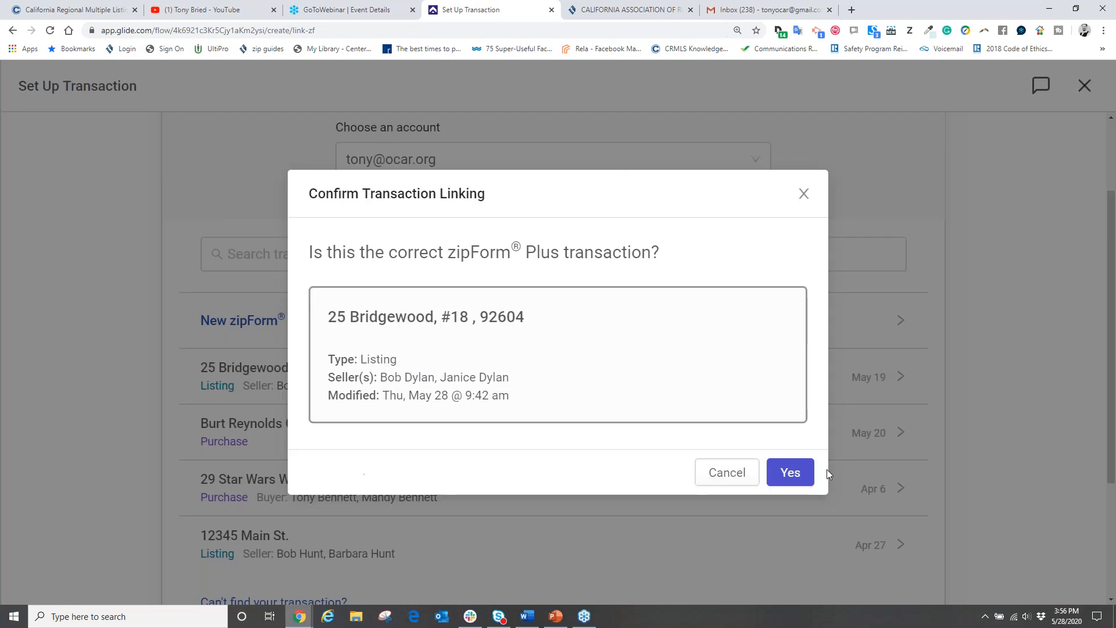
left_click(782, 470)
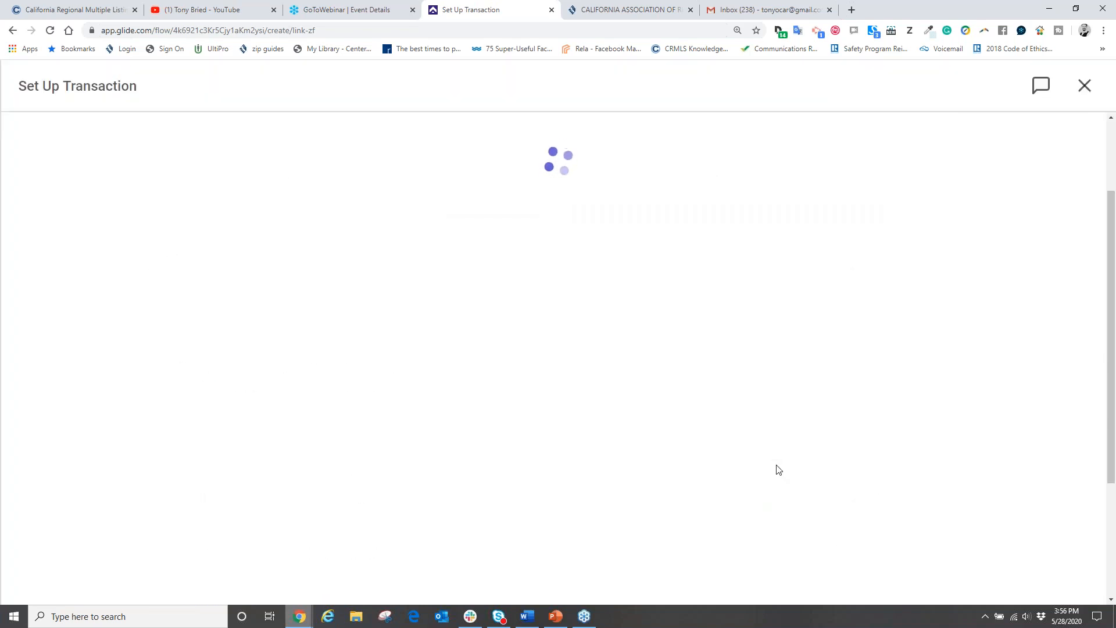
scroll(708, 443, "down", 1)
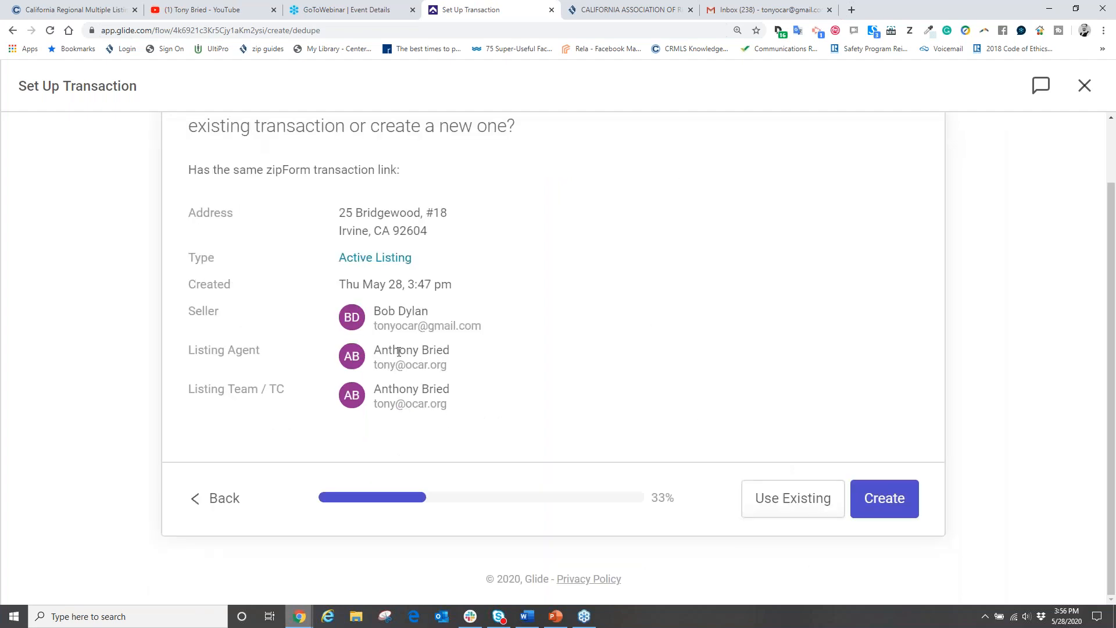
left_click(784, 499)
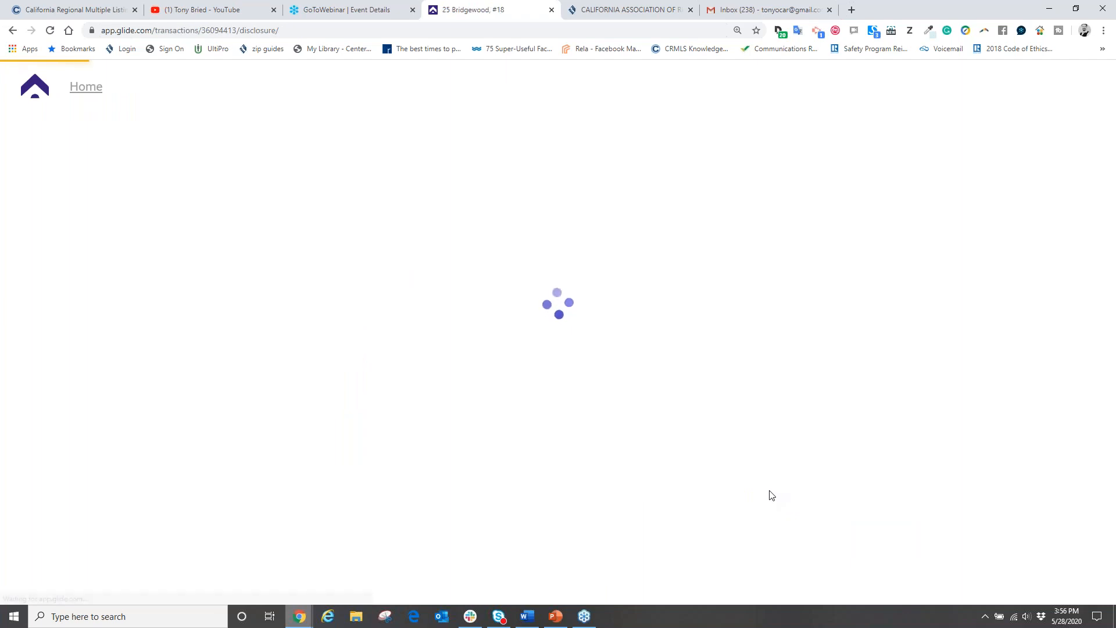
Step: Resend the Request Seller Disclosures invite to the seller's Gmail address
scroll(643, 387, "down", 4)
scroll(461, 416, "down", 4)
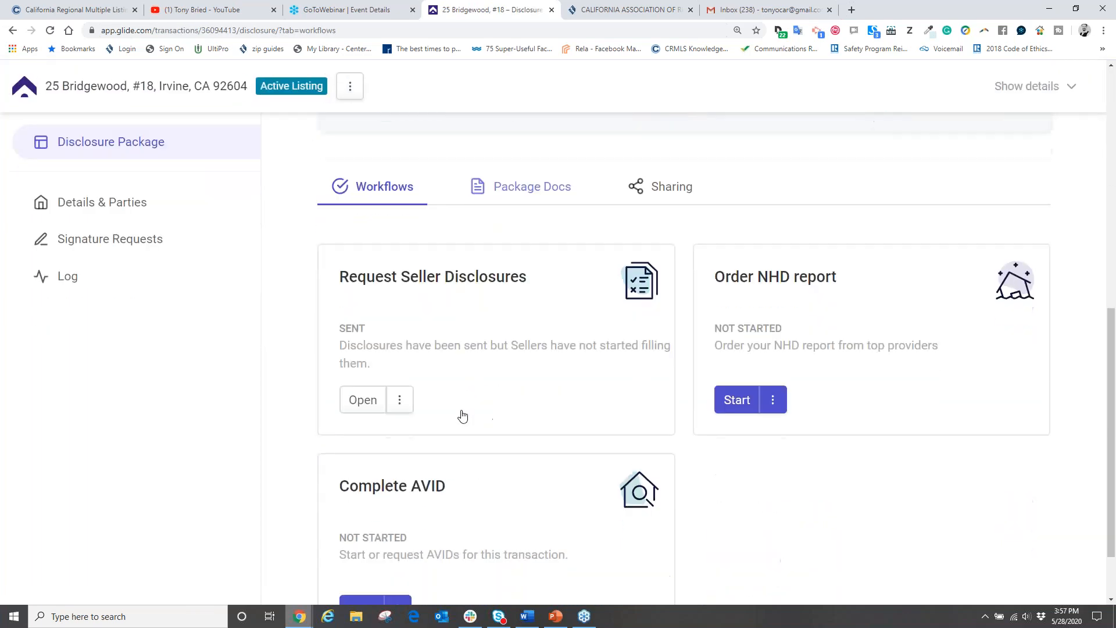
left_click(362, 406)
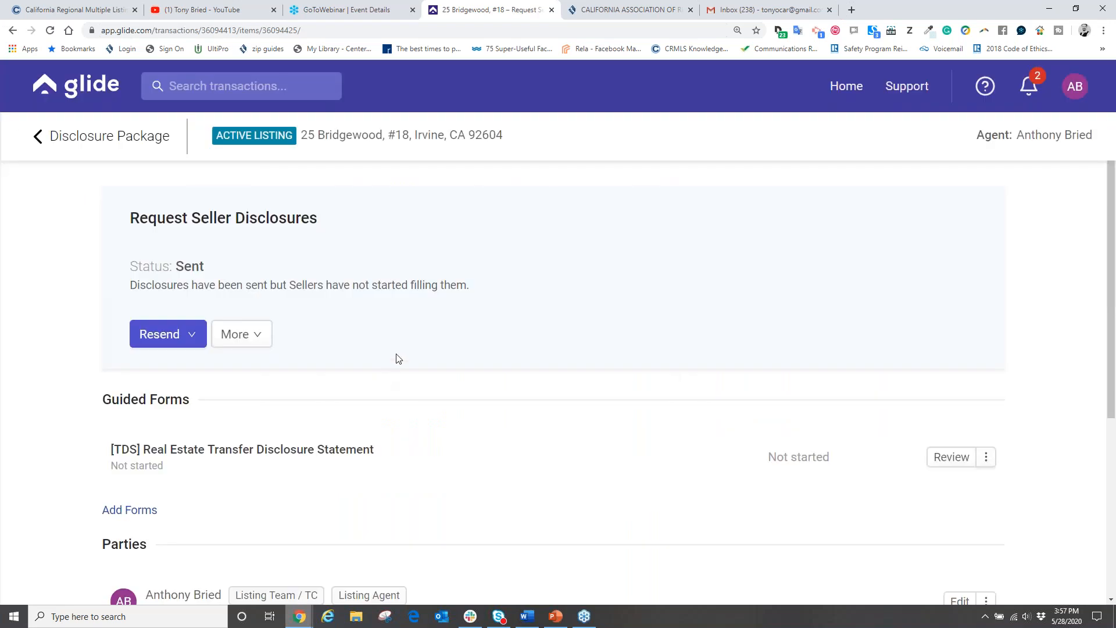
left_click(161, 338)
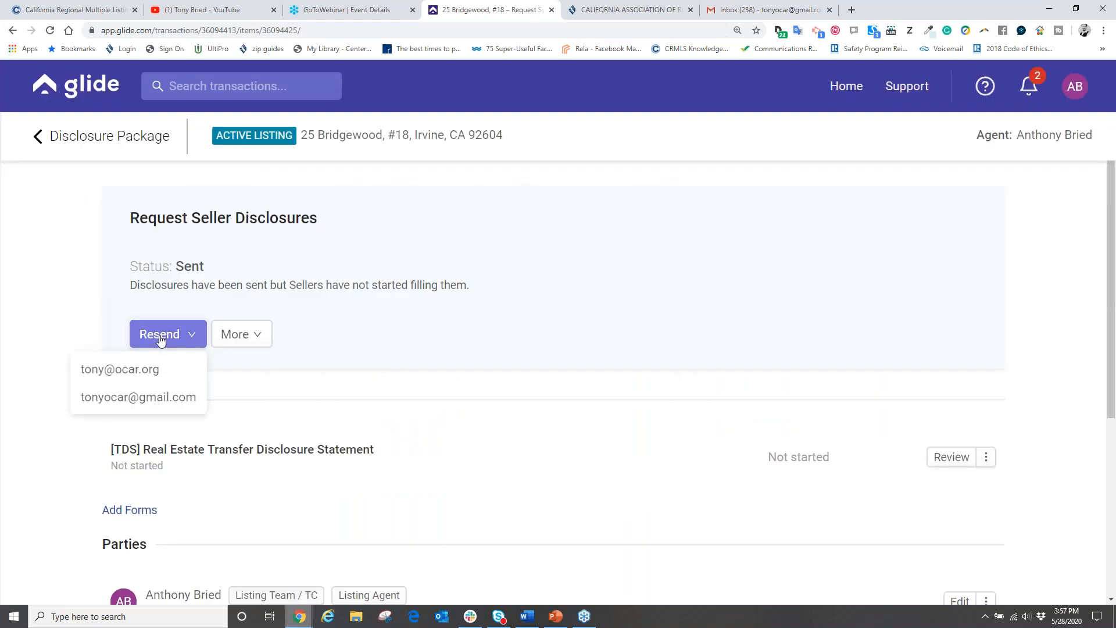
left_click(127, 398)
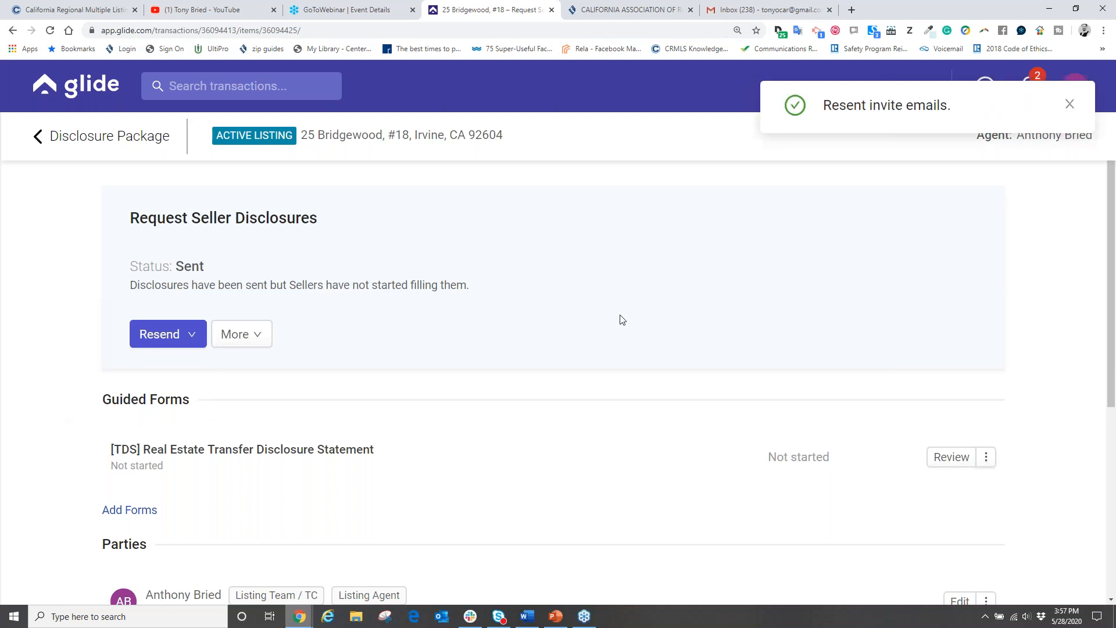
left_click(1071, 106)
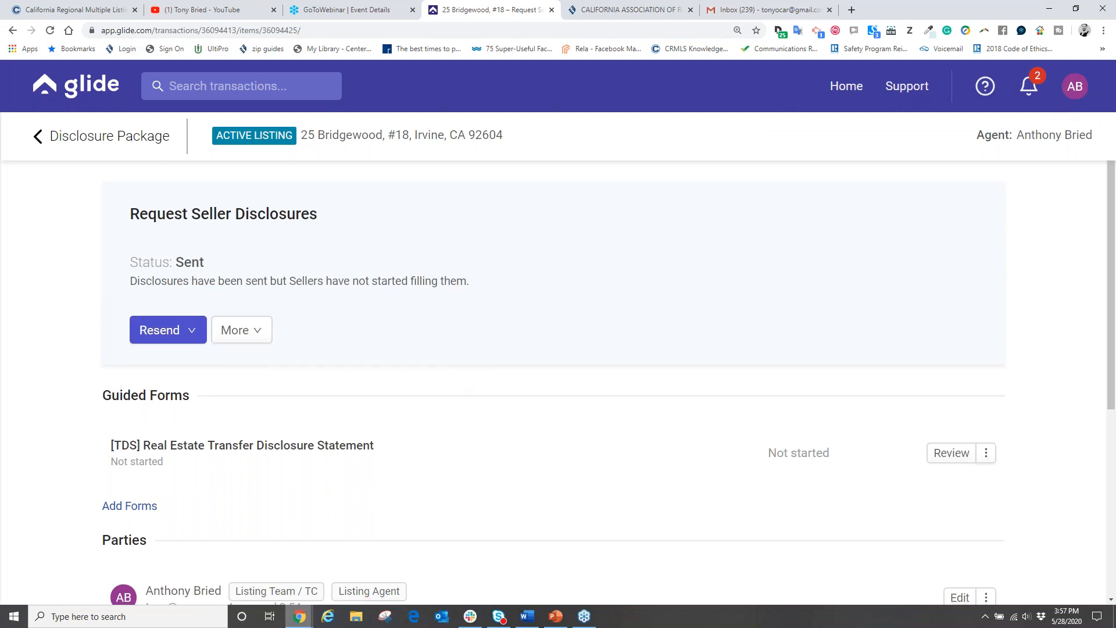
Step: Check Gmail for the resent invite, then log out of Glide from the AB avatar
scroll(420, 436, "down", 5)
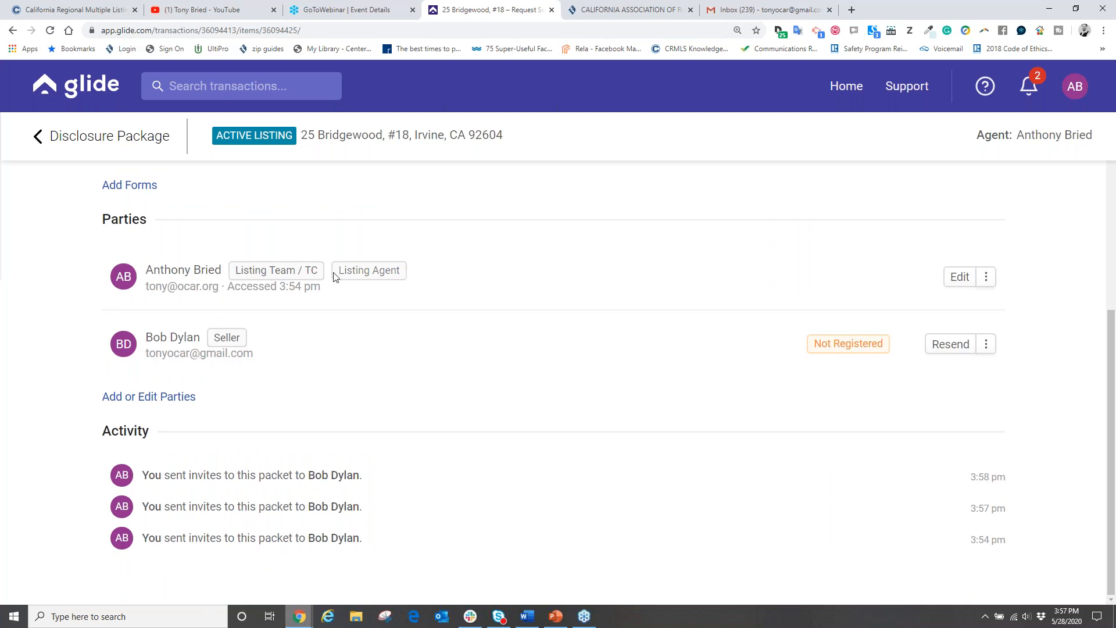
scroll(556, 399, "up", 5)
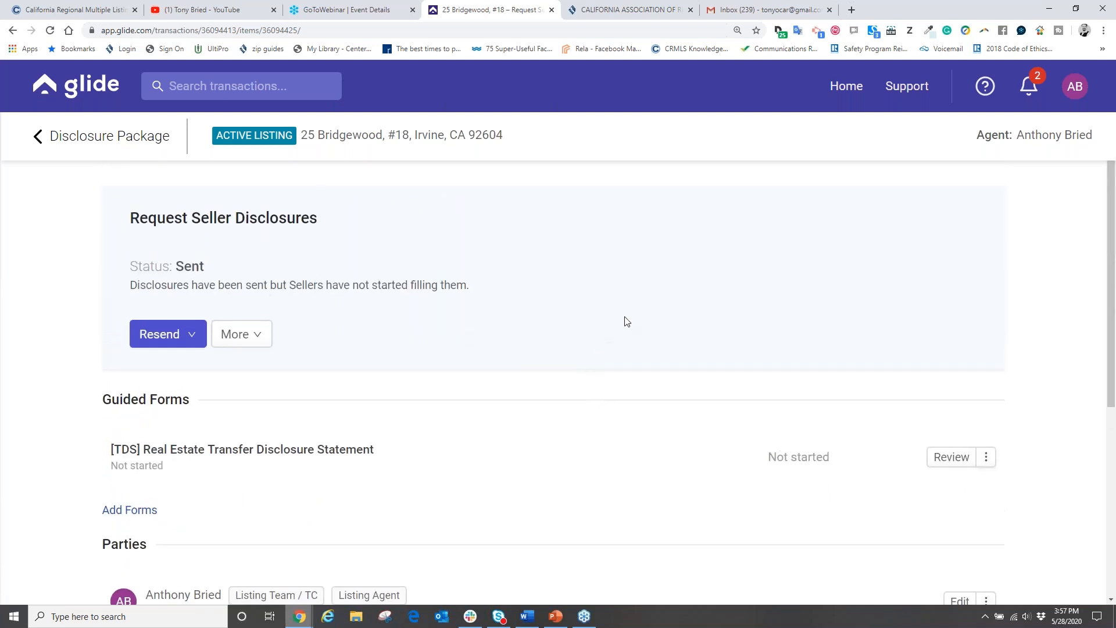
left_click(766, 10)
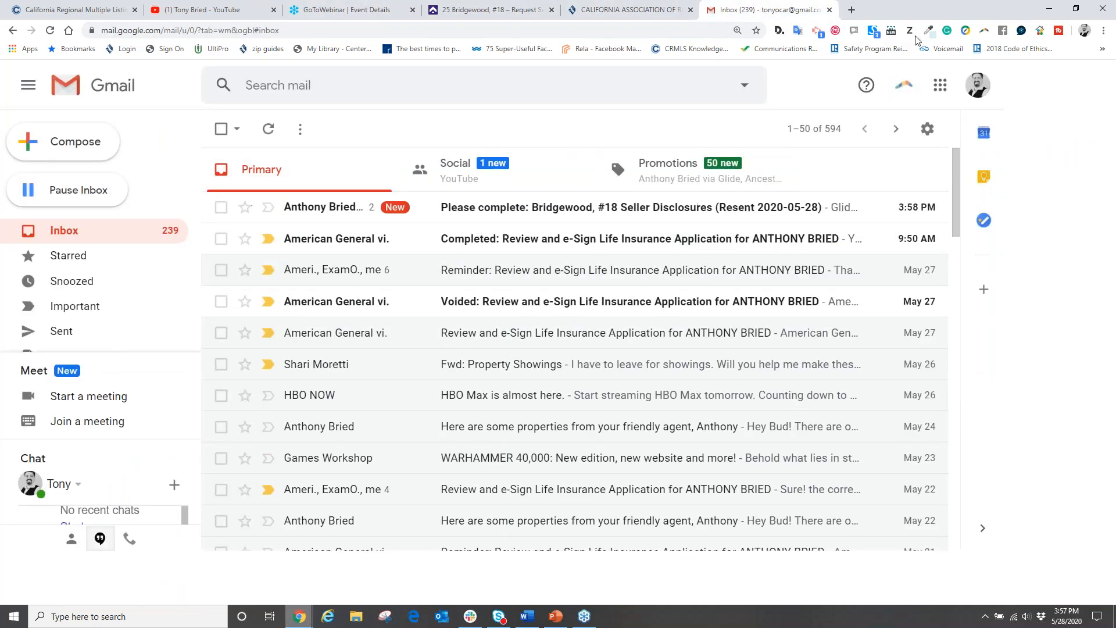
left_click(627, 10)
left_click(500, 12)
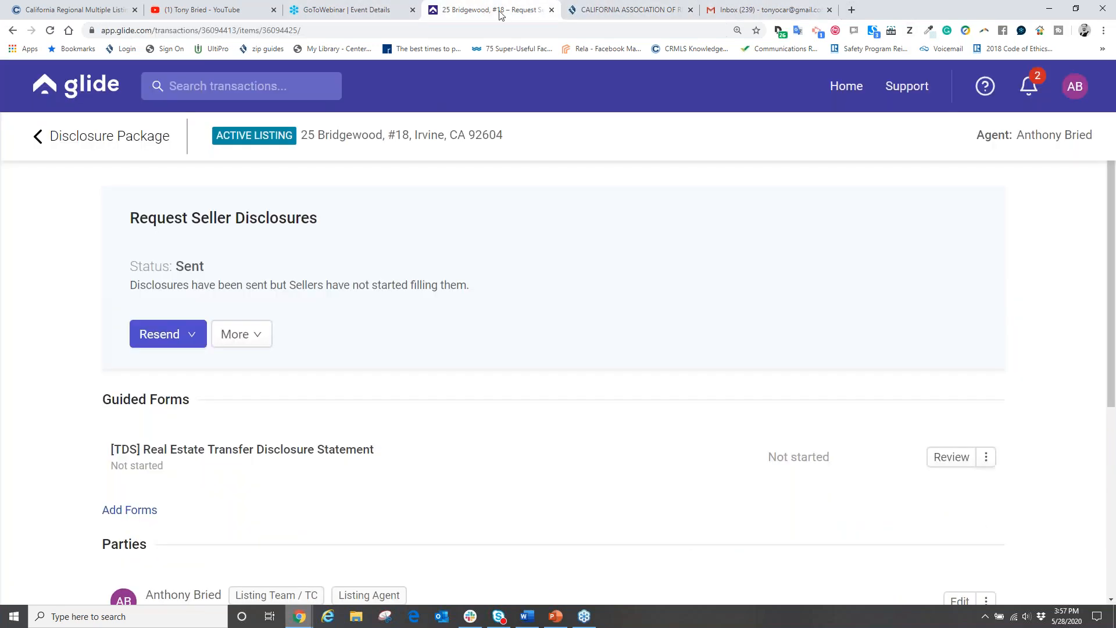
left_click(1061, 80)
left_click(1002, 207)
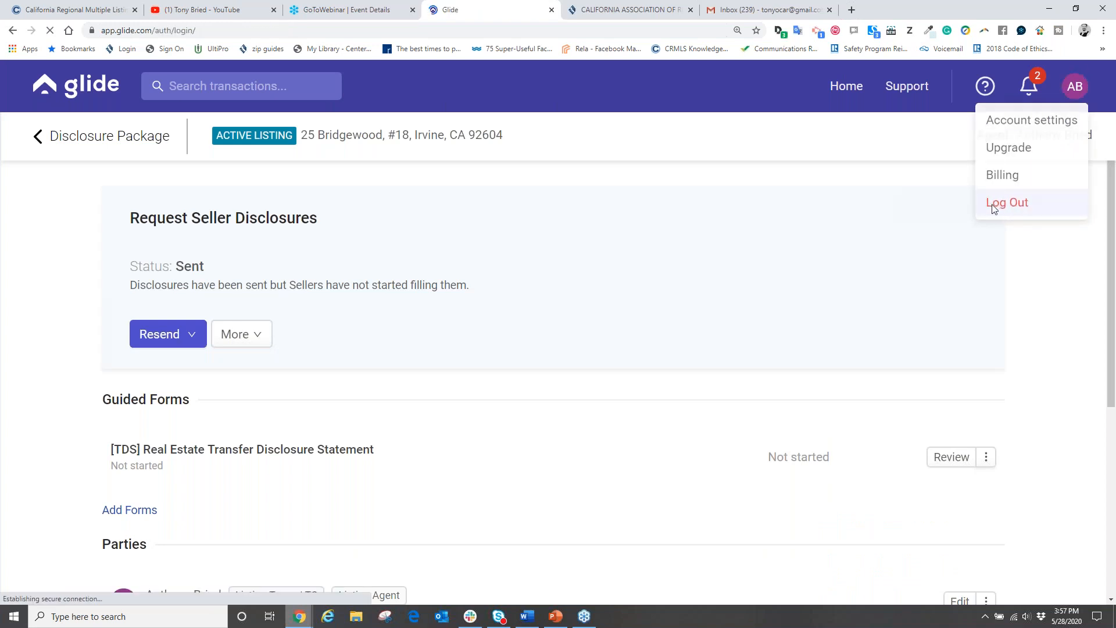
Step: Open the resent Bridgewood, #18 disclosure invite in Gmail and follow Begin Disclosures to Glide's sign-in
left_click(748, 11)
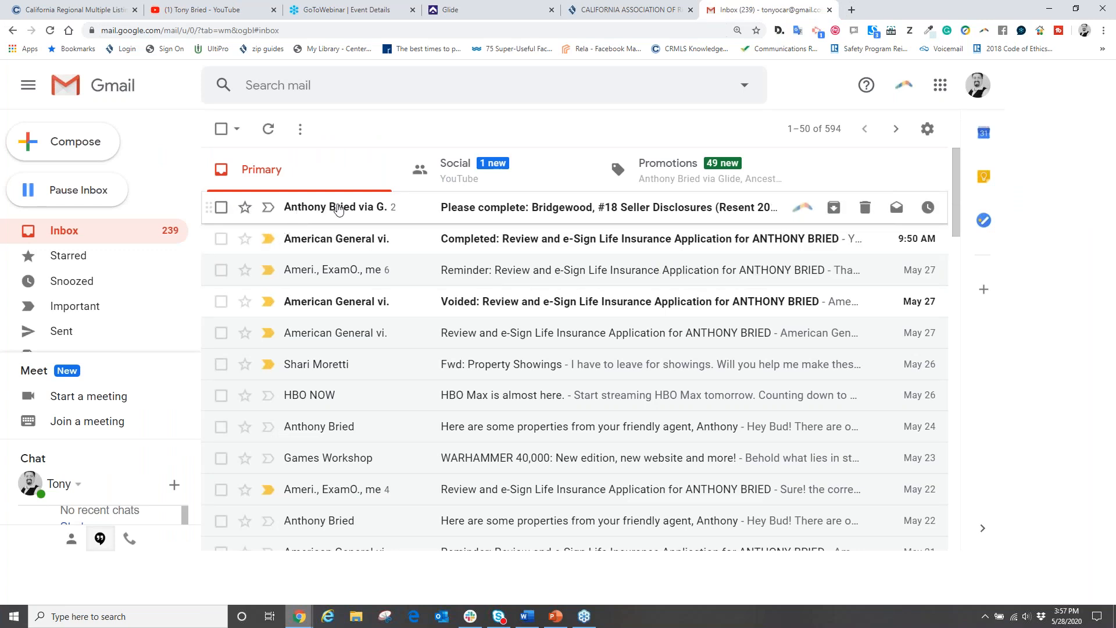
mouse_move(337, 209)
left_click(602, 216)
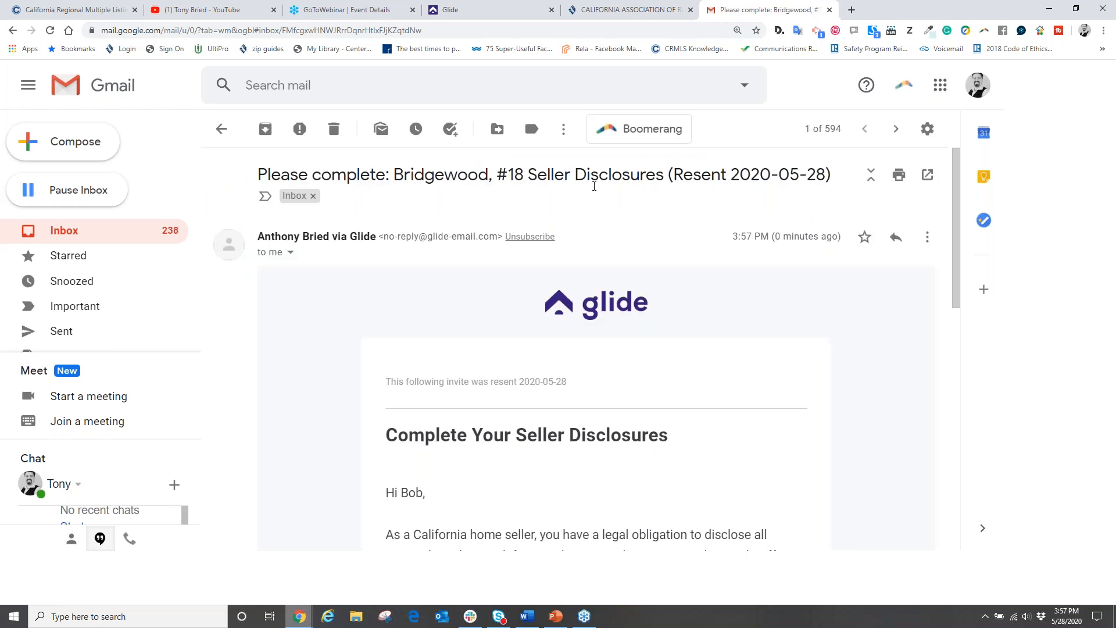
scroll(452, 268, "down", 4)
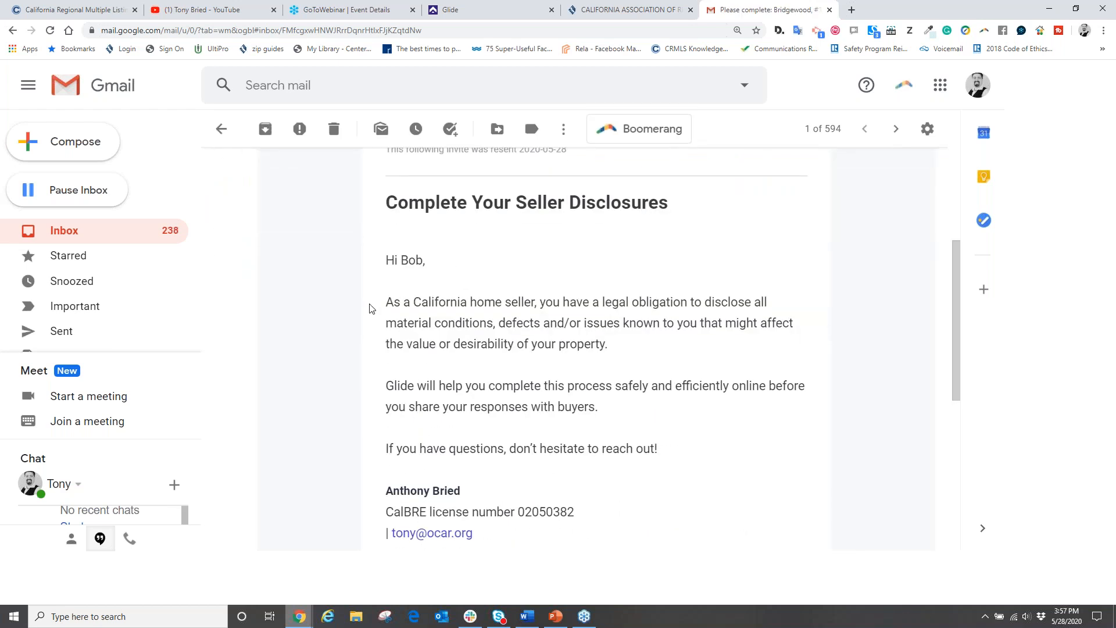
scroll(557, 369, "down", 2)
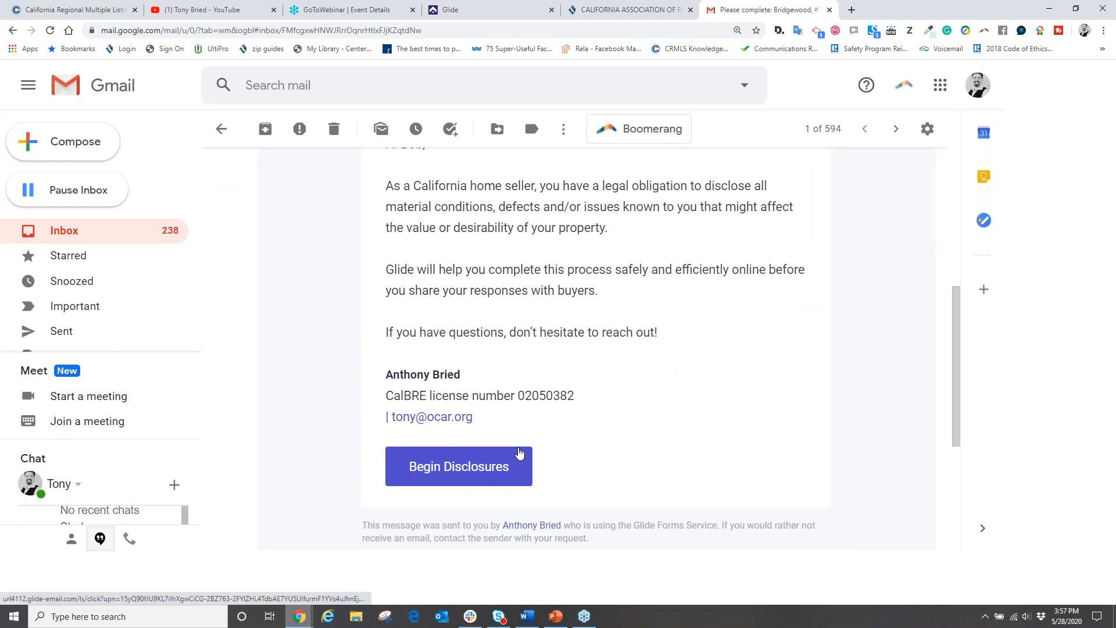
left_click(449, 468)
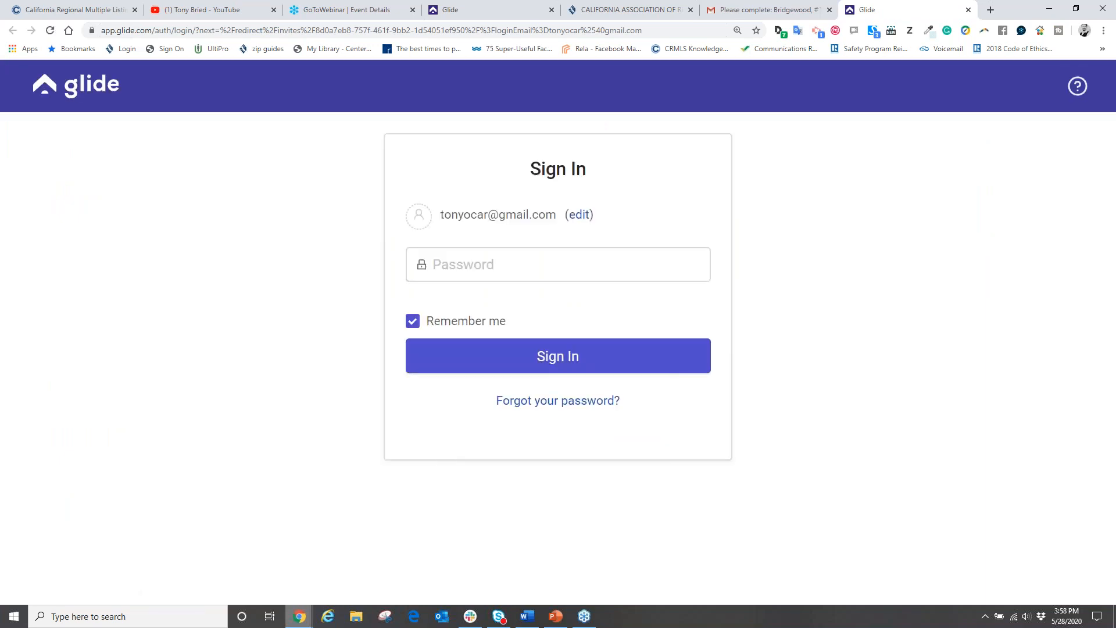
Step: Sign in to Glide by entering the account password
left_click(471, 254)
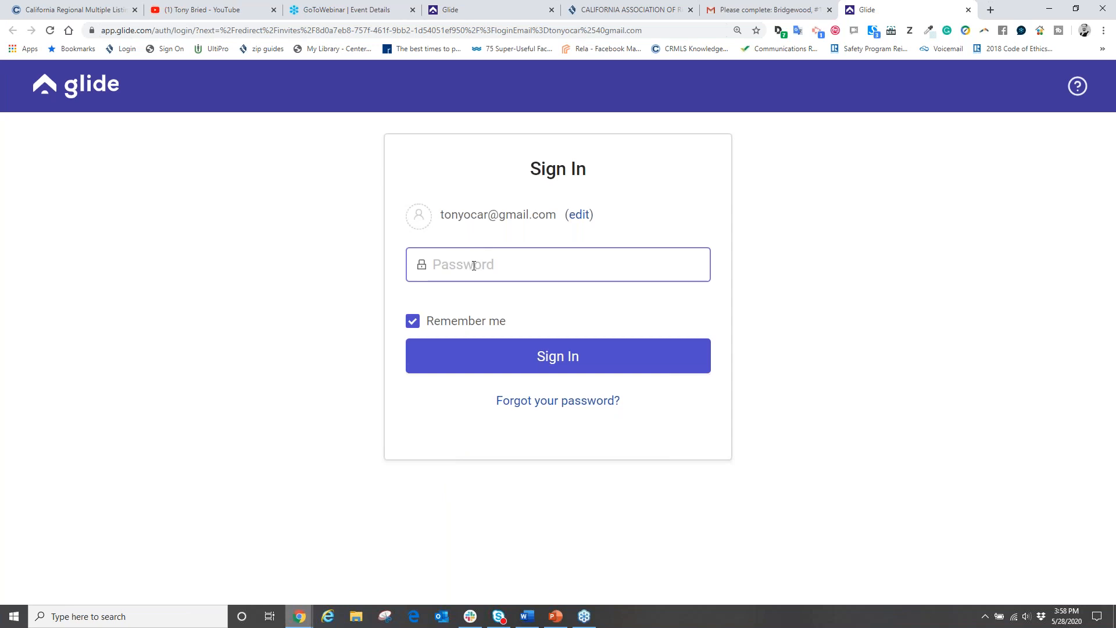
left_click(465, 266)
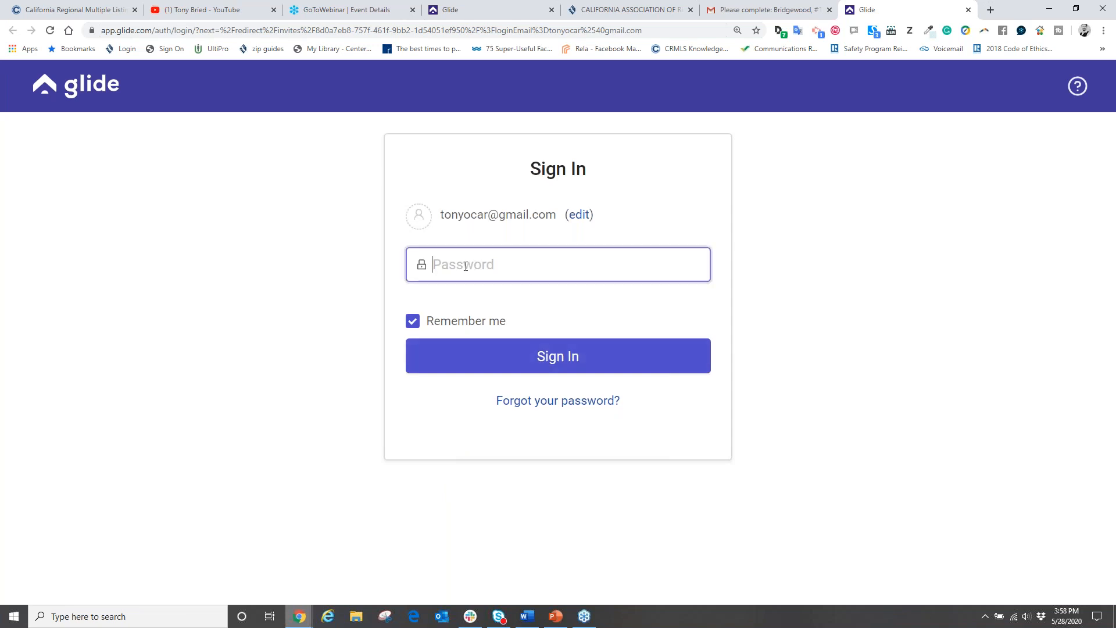
type("•")
left_click(535, 357)
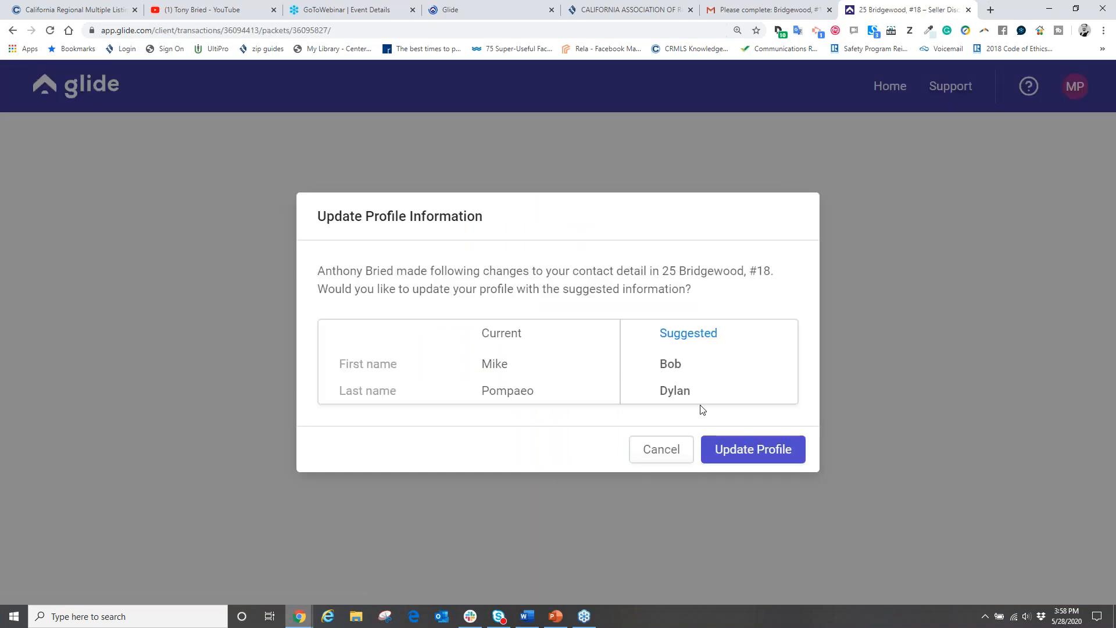
Step: Accept the agent's suggested profile name without updating existing transactions, and start the disclosures introduction
left_click(743, 459)
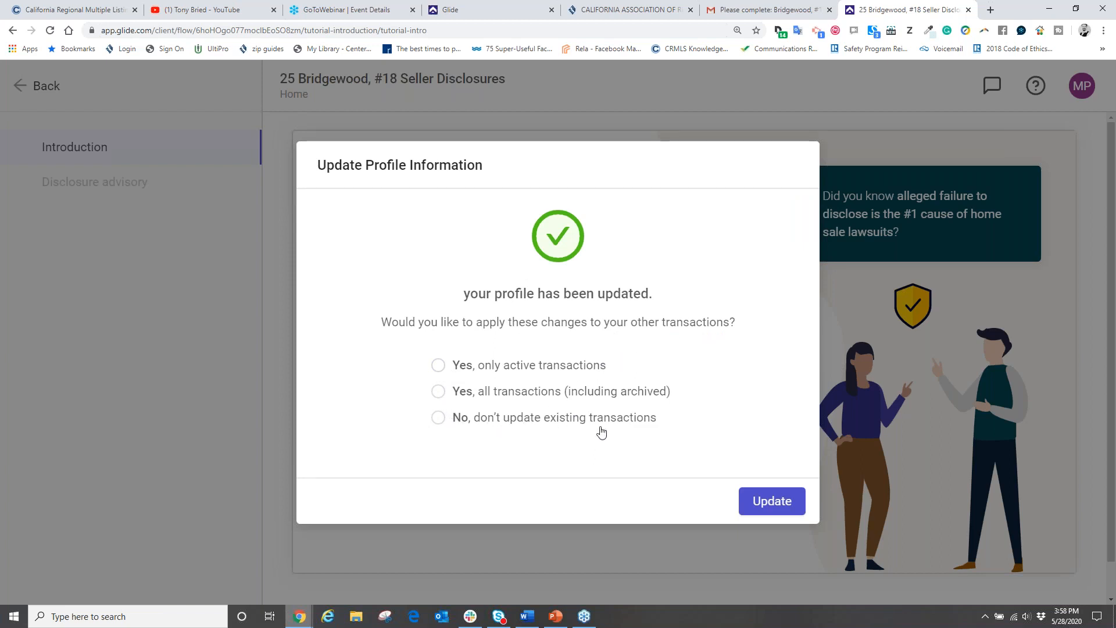
left_click(440, 421)
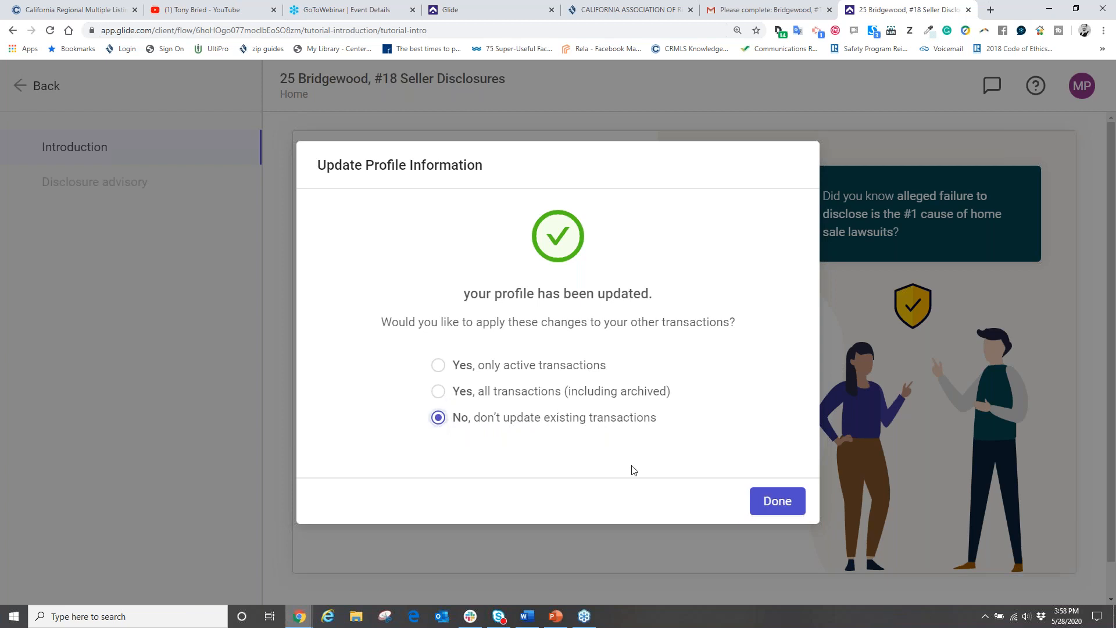
left_click(756, 497)
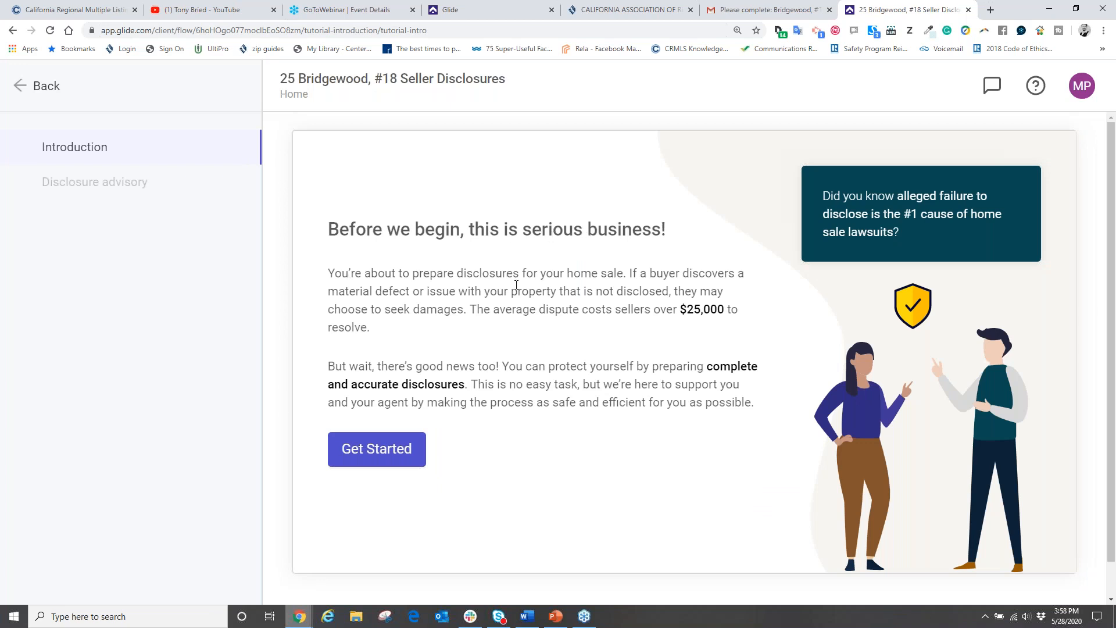
left_click(367, 457)
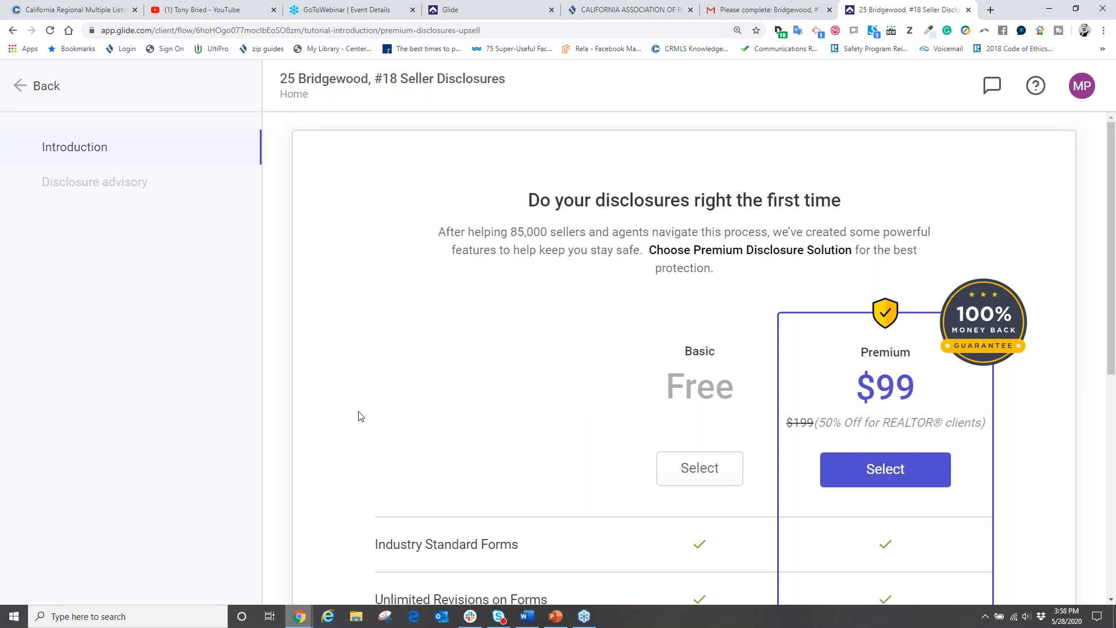
scroll(475, 429, "down", 5)
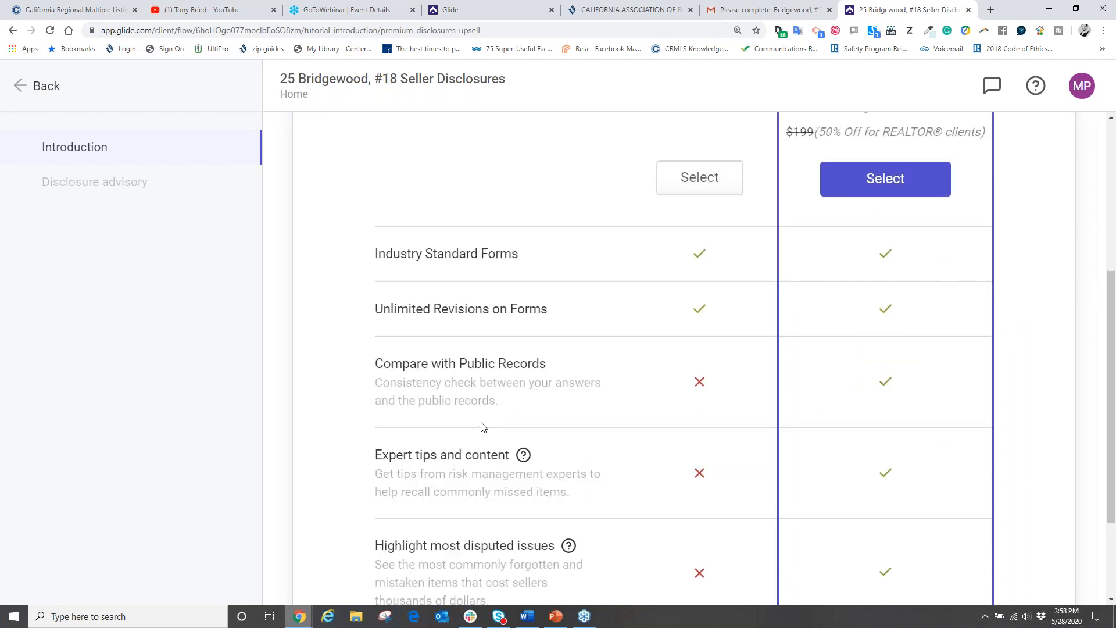
scroll(482, 427, "up", 5)
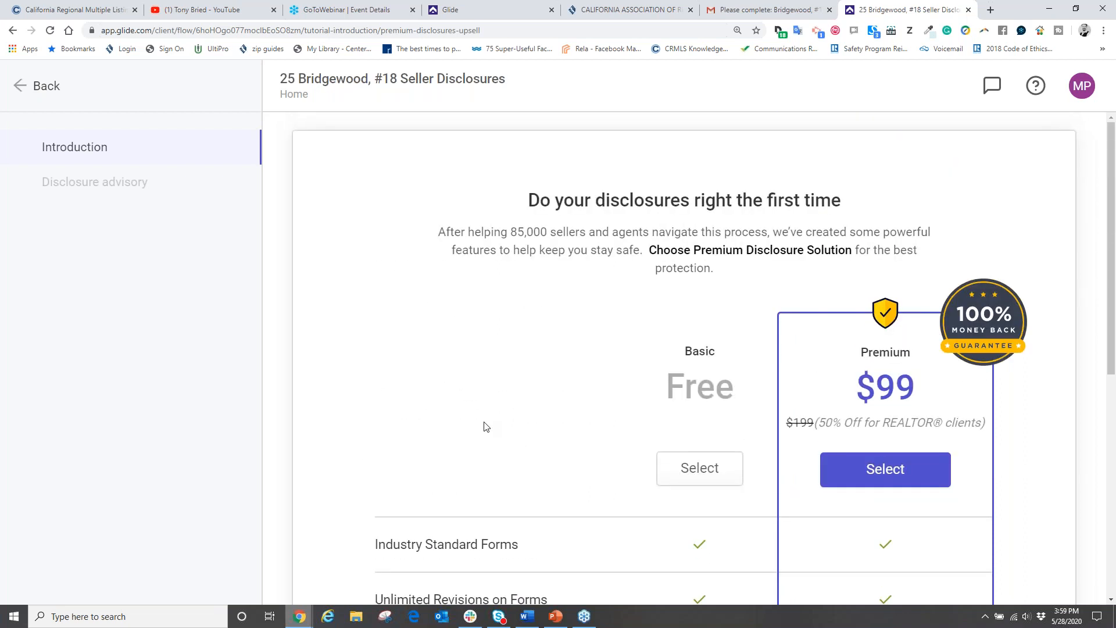
scroll(486, 427, "down", 8)
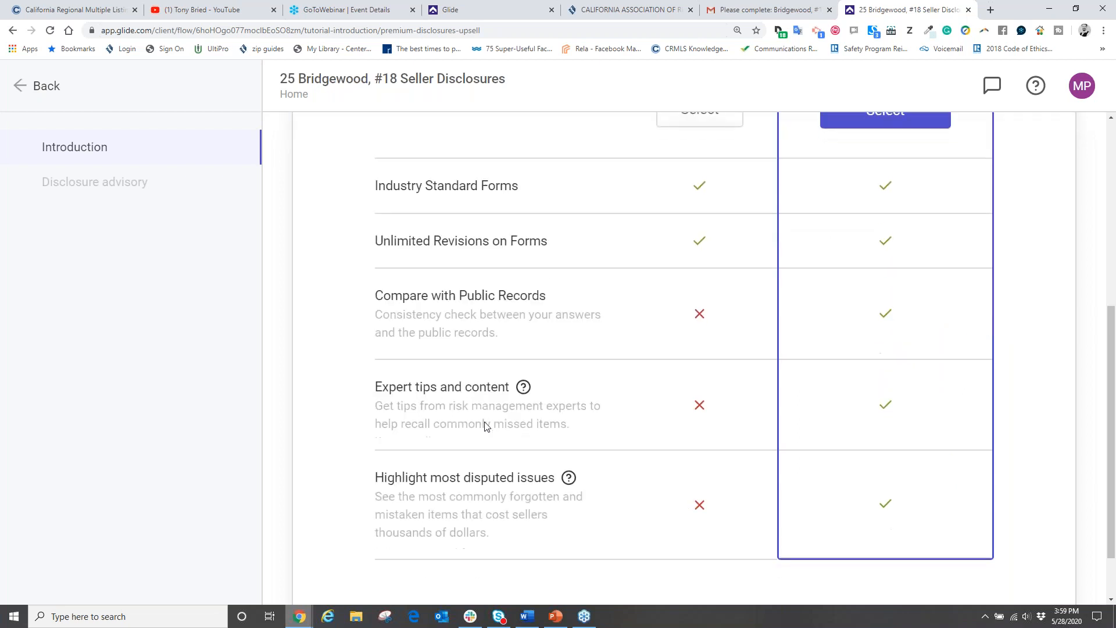
scroll(407, 360, "up", 8)
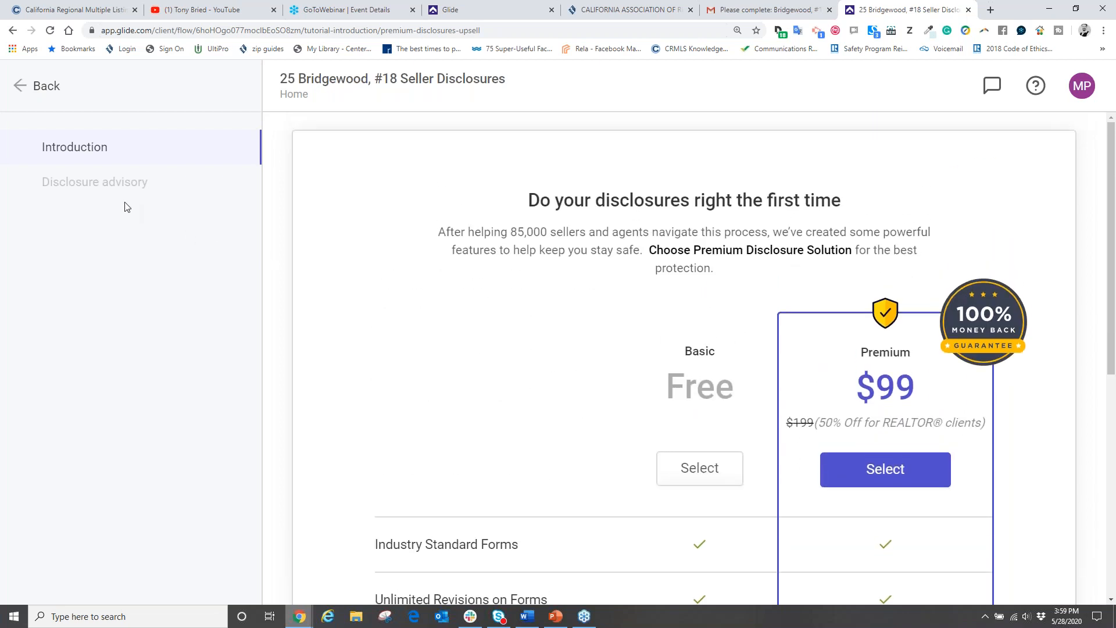
left_click(21, 84)
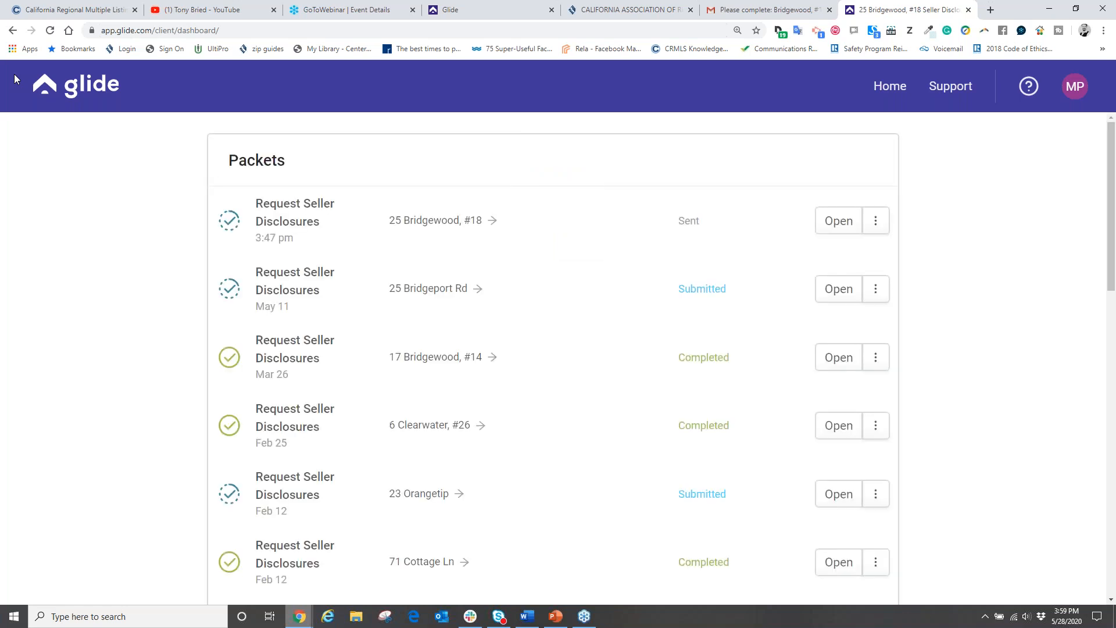
left_click(294, 214)
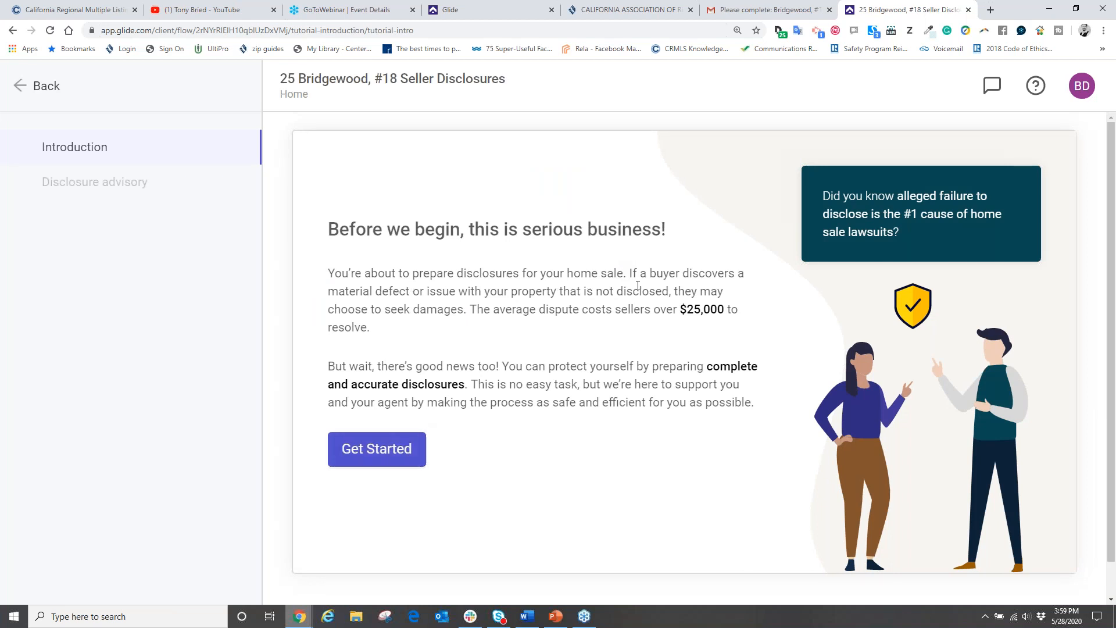
Step: Choose the free Basic plan and accept the seller disclosure advisory
left_click(399, 451)
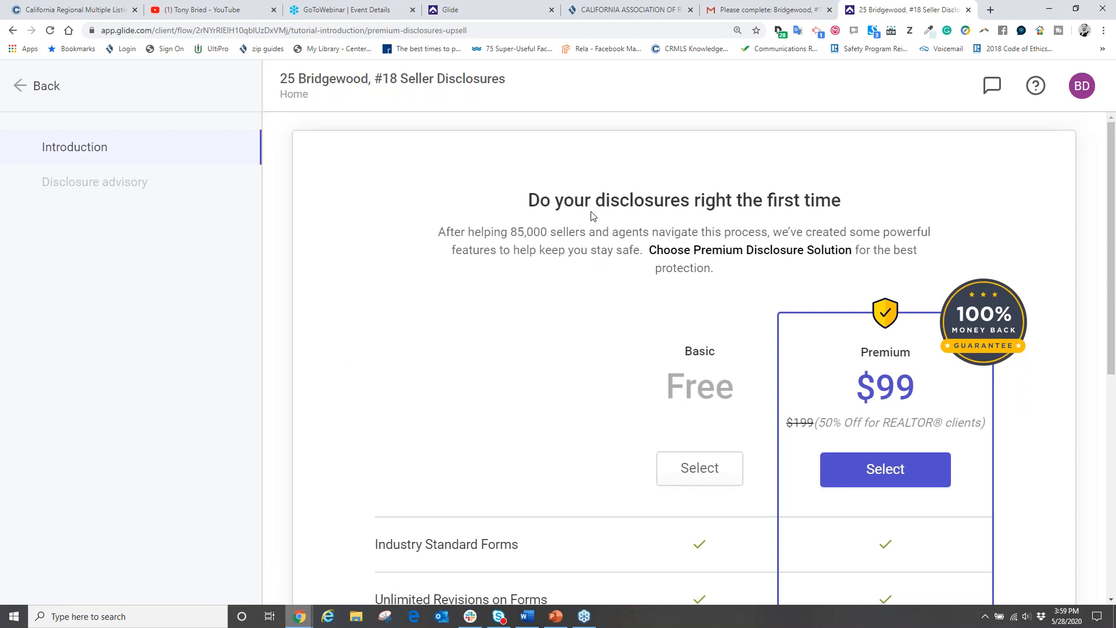
left_click(699, 468)
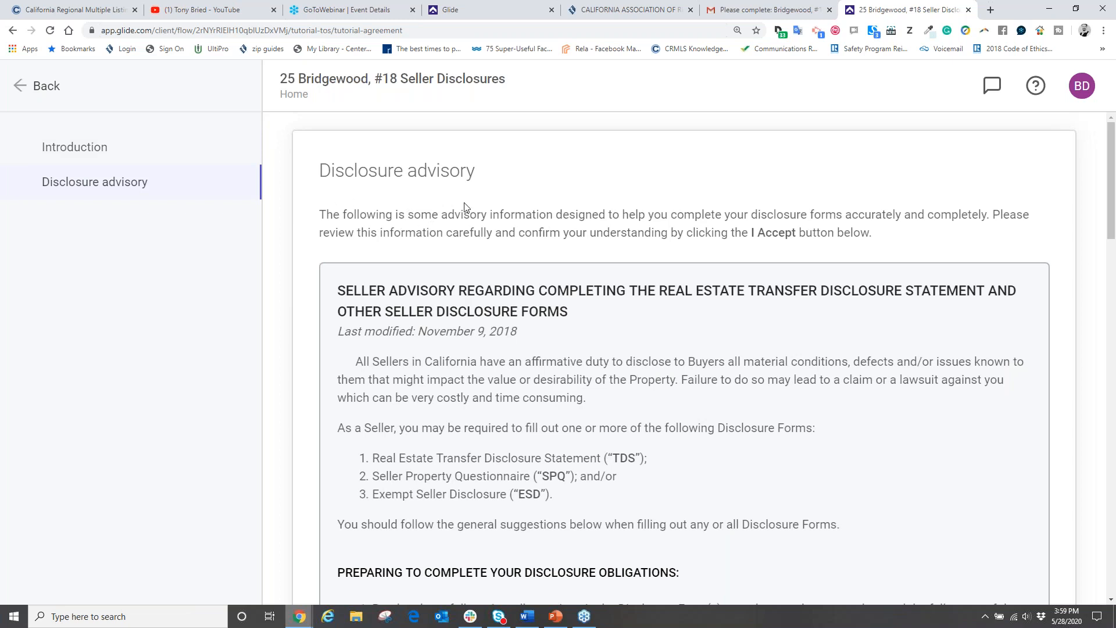
scroll(464, 227, "down", 8)
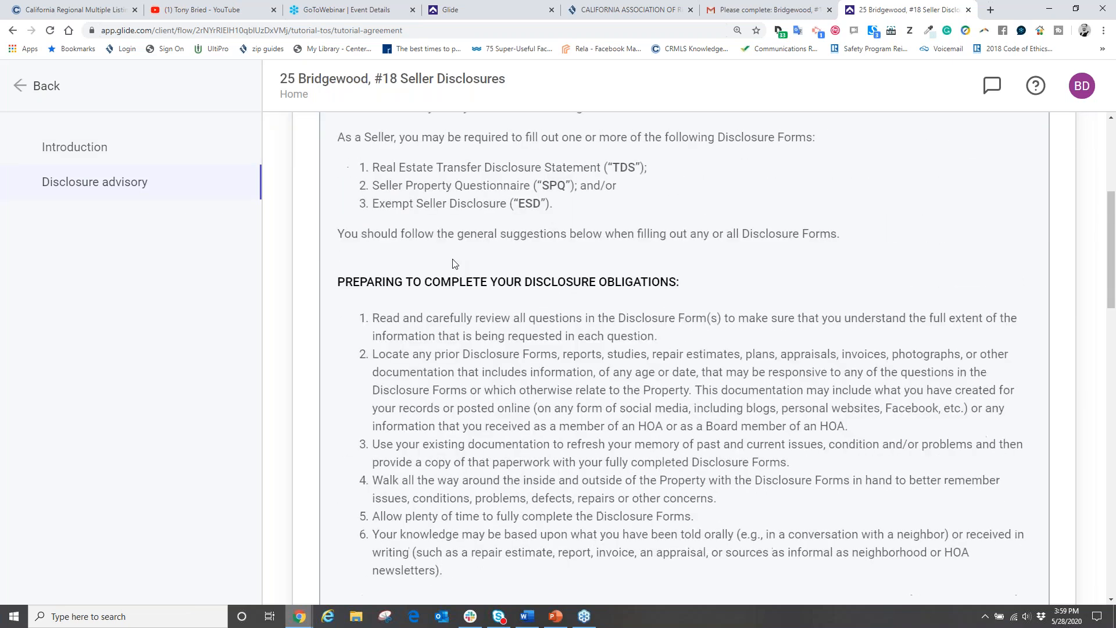
scroll(452, 259, "down", 7)
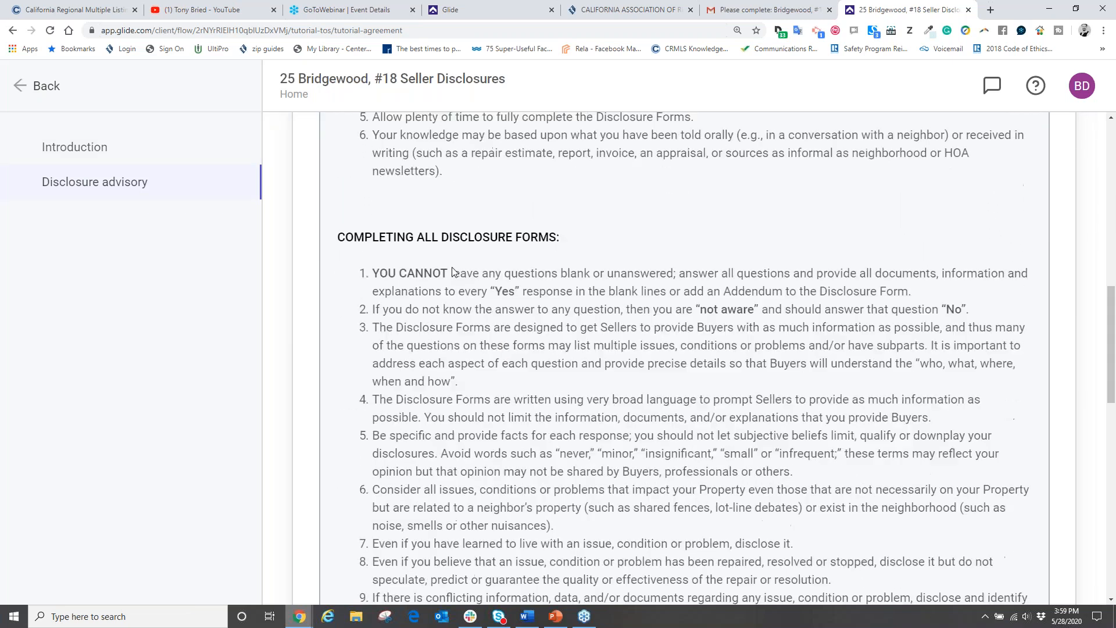
scroll(453, 271, "down", 10)
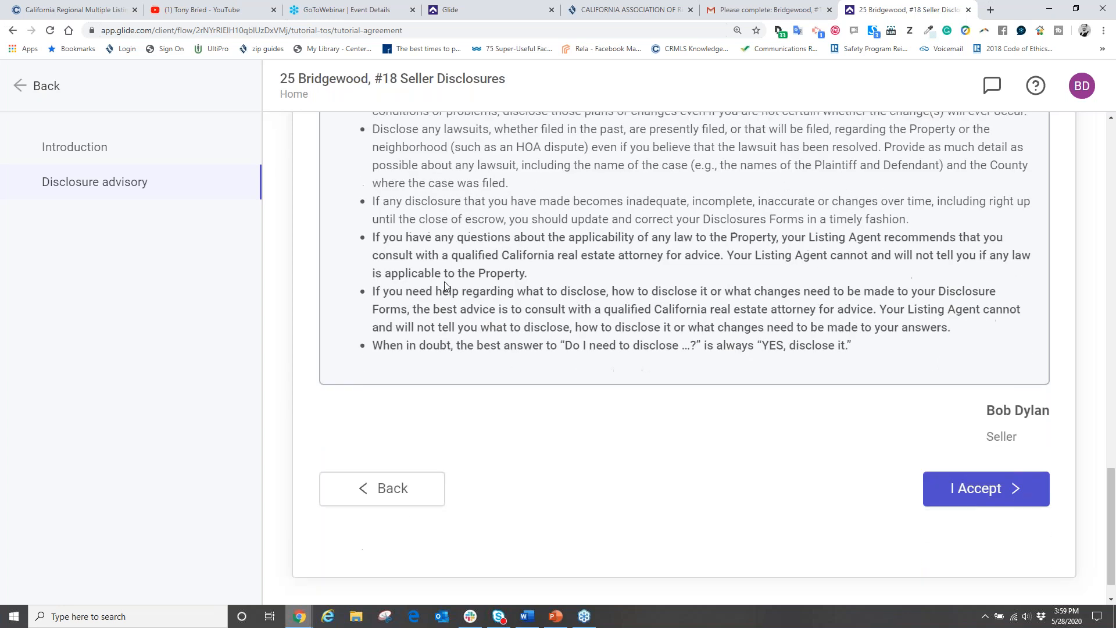
left_click(965, 491)
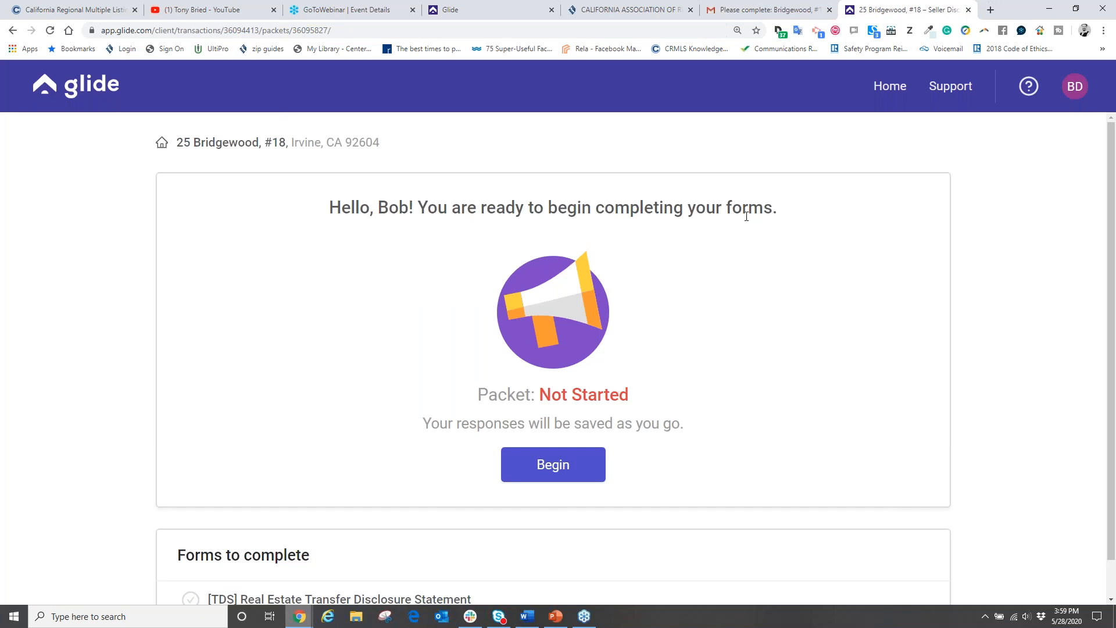
scroll(759, 255, "down", 1)
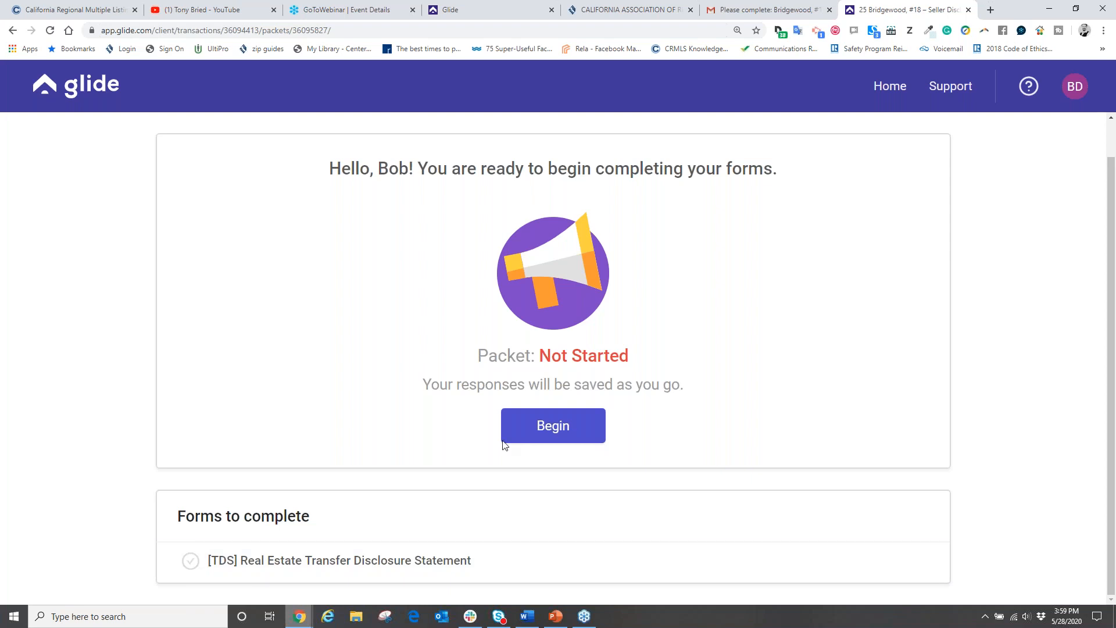
left_click(546, 433)
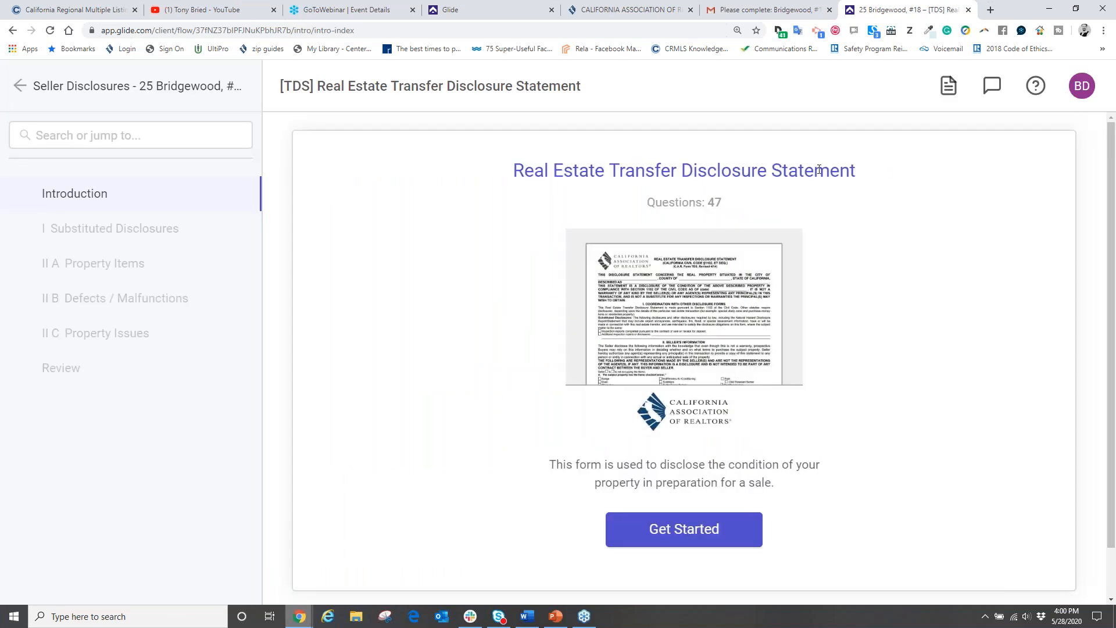
left_click(1110, 167)
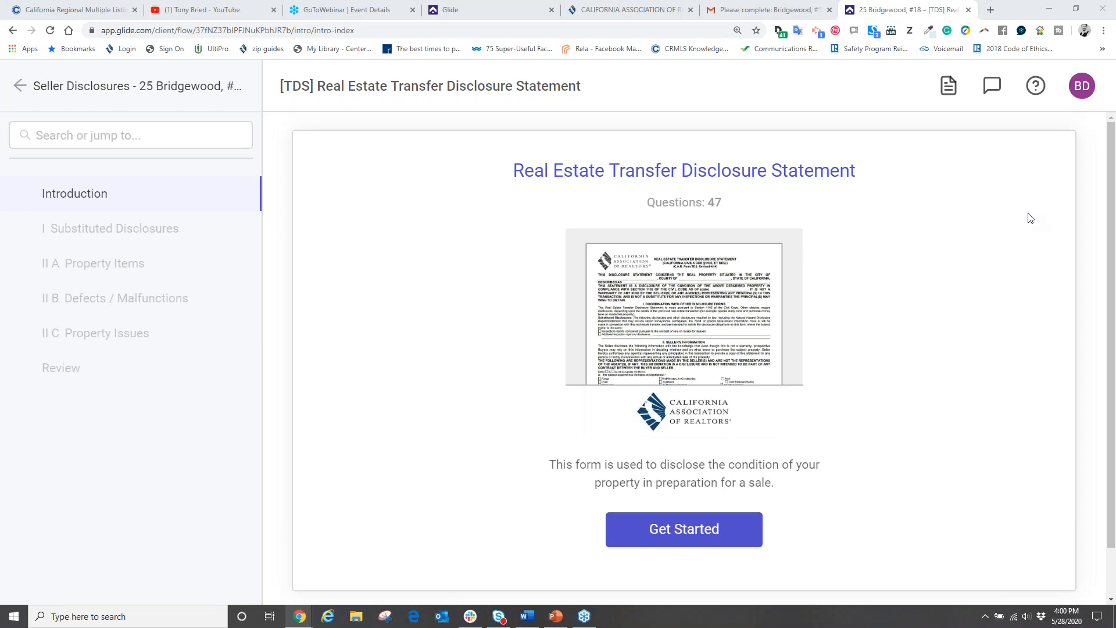
mouse_move(778, 199)
left_mouse_down()
mouse_move(643, 211)
mouse_move(681, 171)
left_mouse_up()
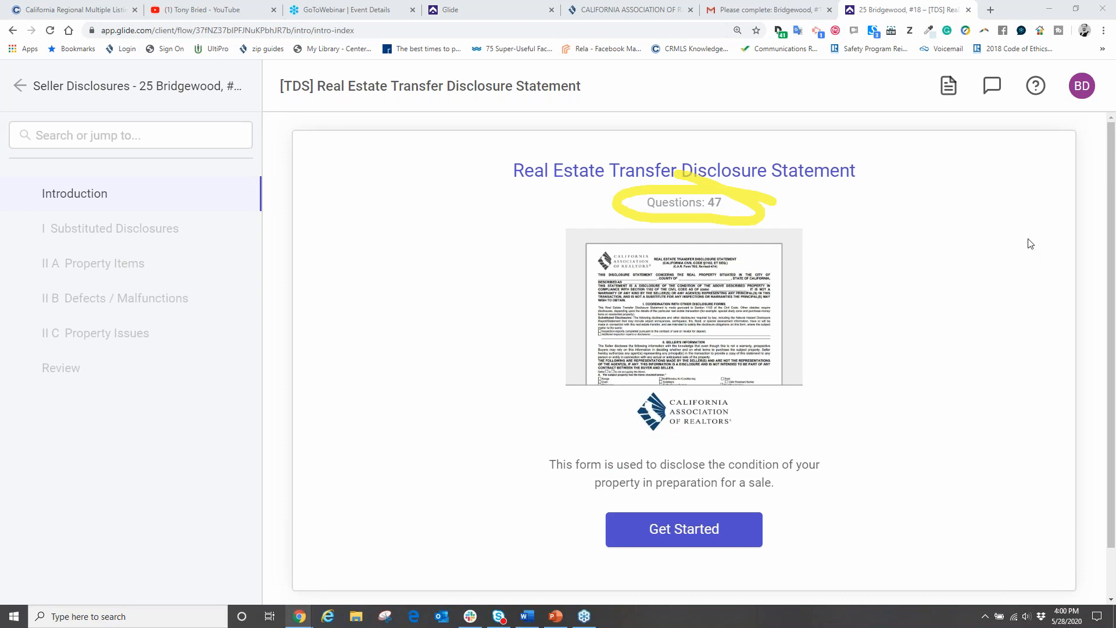
left_click(1024, 255)
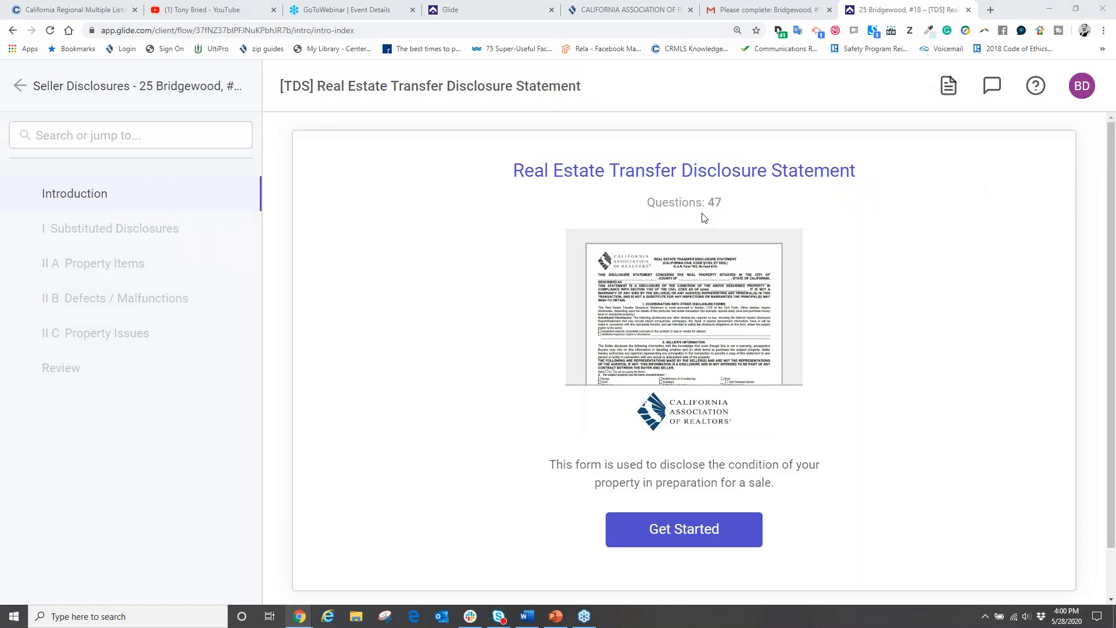
Step: Start the TDS form past its introduction and accept its disclosure advisory
left_click(668, 534)
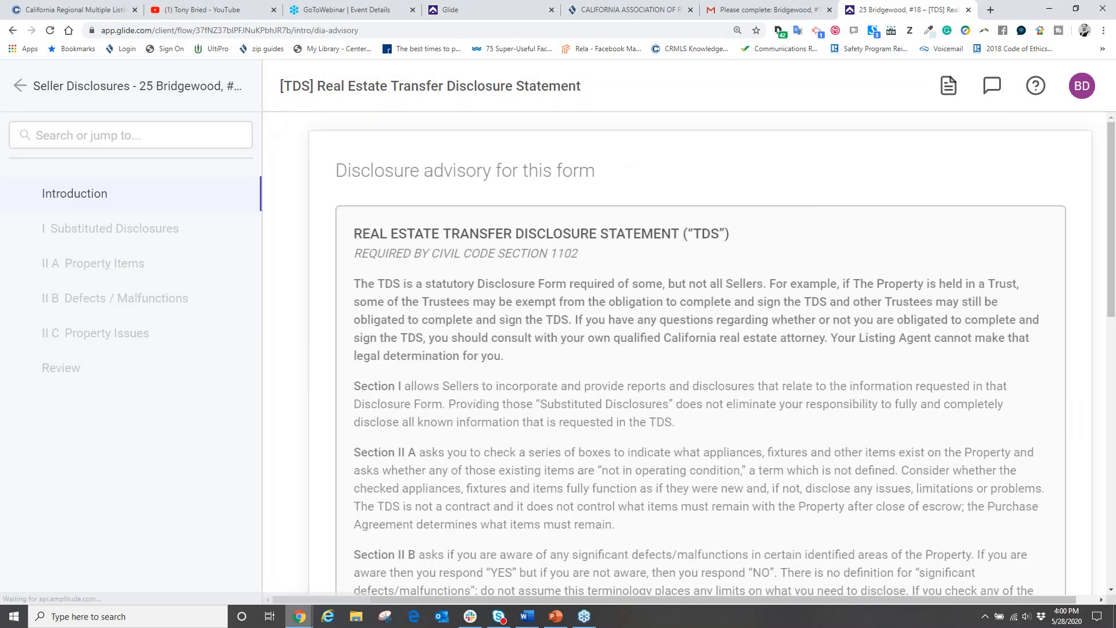
scroll(510, 354, "down", 15)
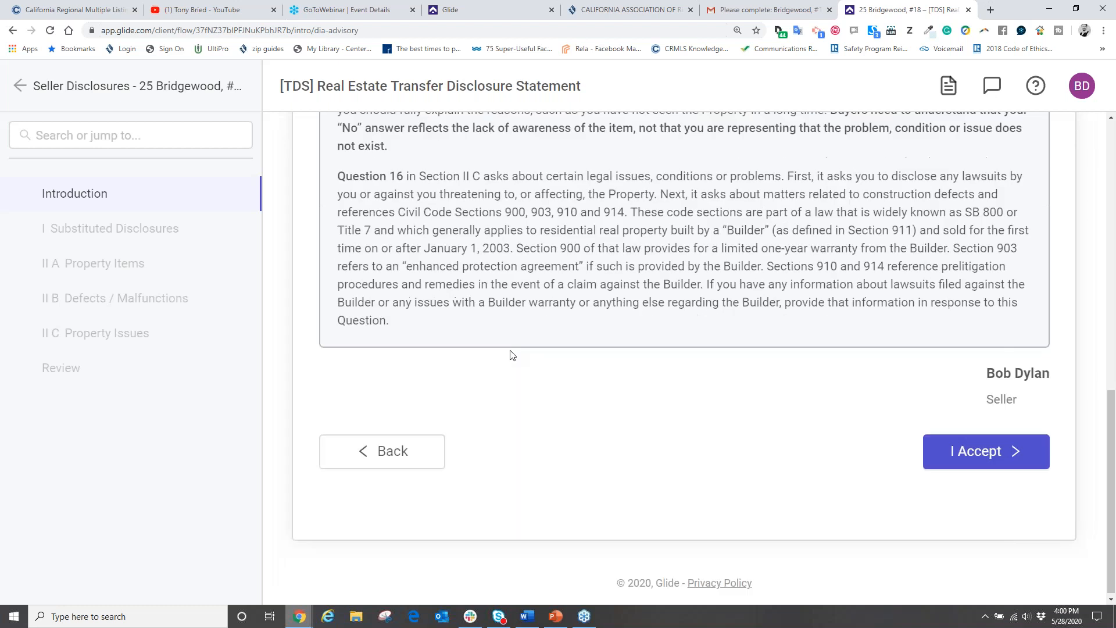
left_click(984, 451)
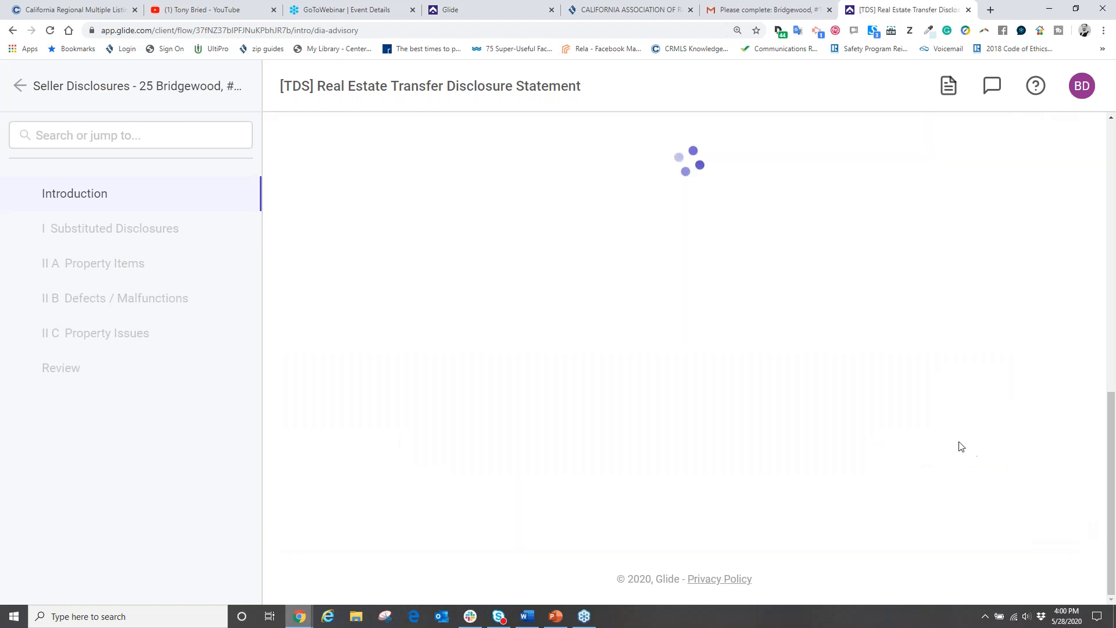
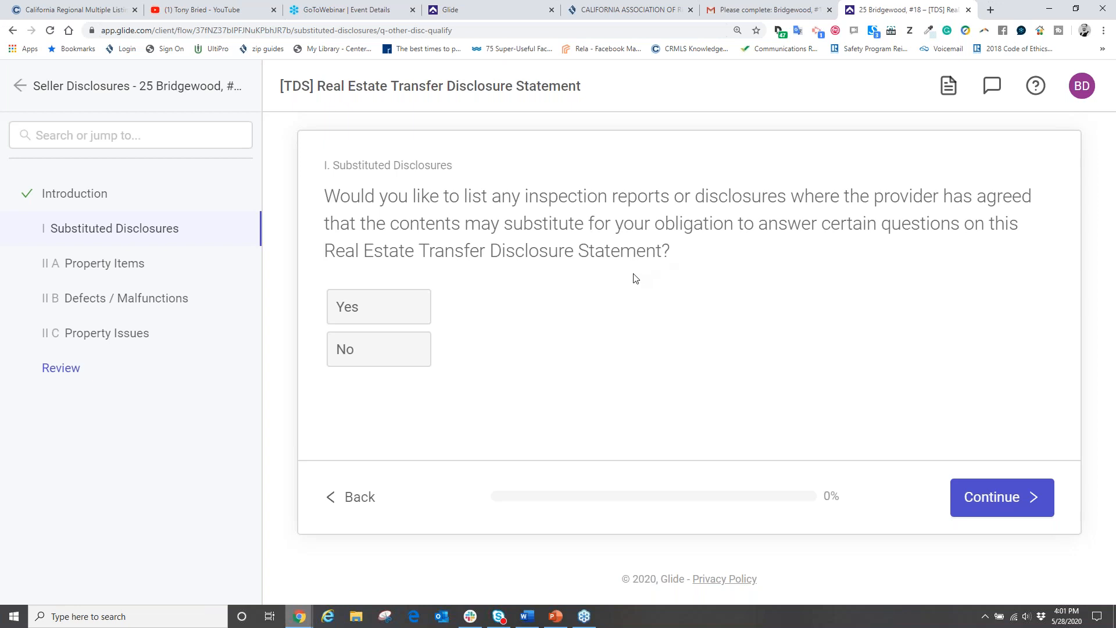
Step: Answer No to substituted disclosures, then Yes that the seller still occupies the property
left_click(378, 352)
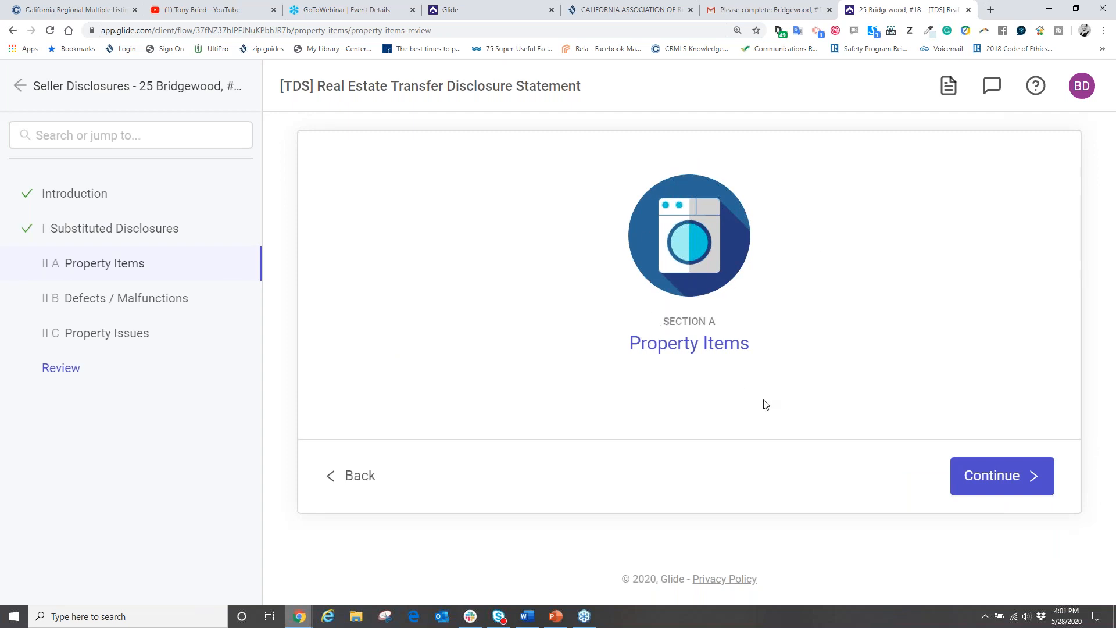
left_click(986, 476)
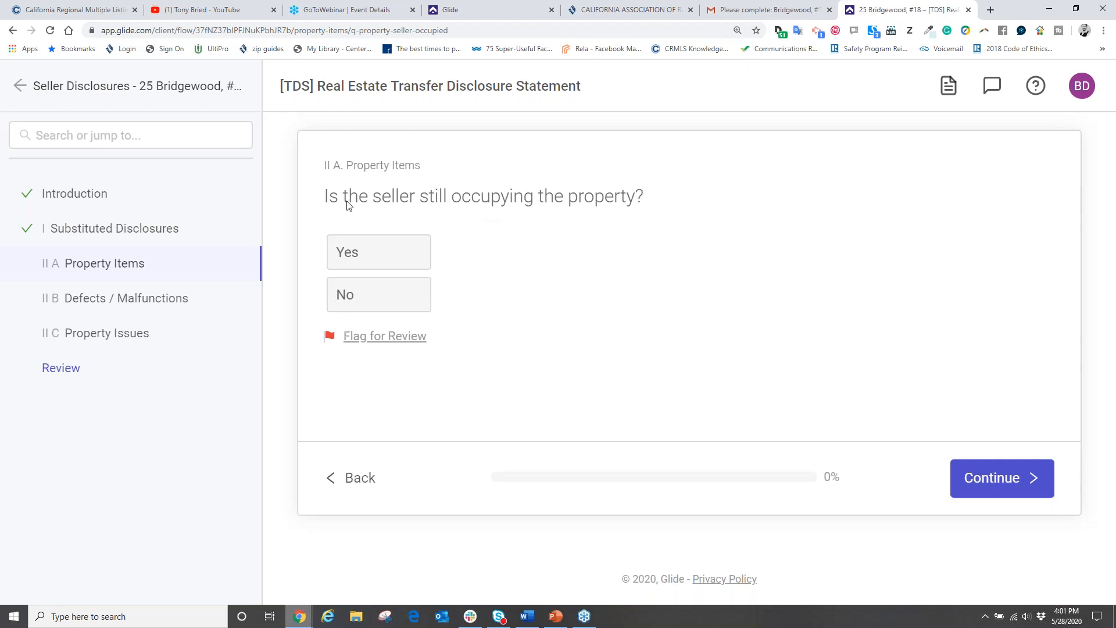
left_click(393, 259)
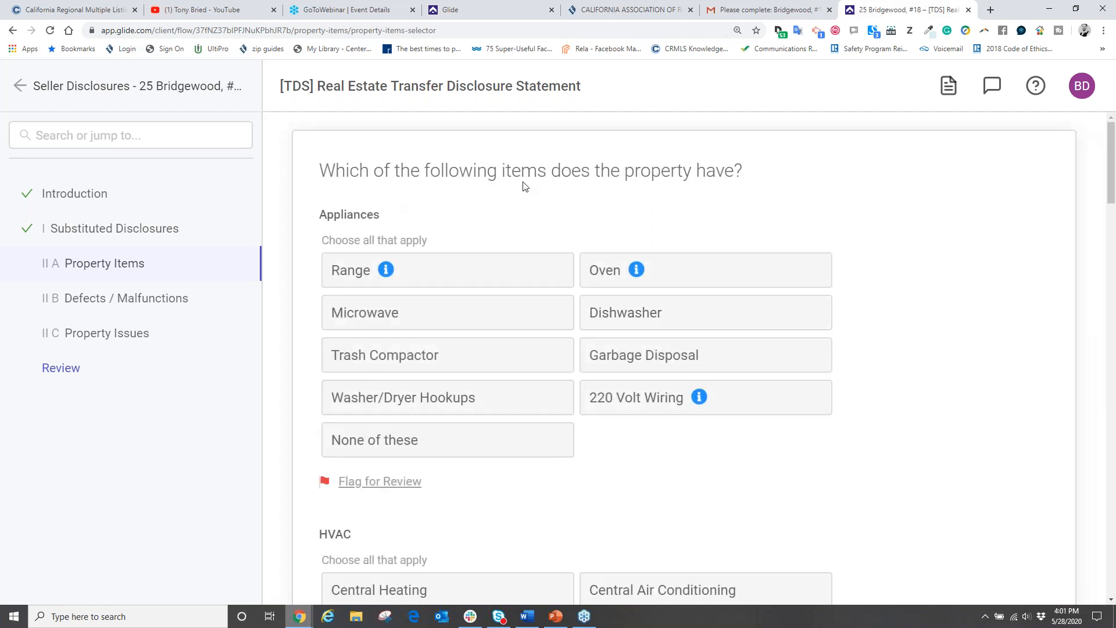
Step: Mark Microwave, Dishwasher, Oven, 220 Volt Wiring, Central Heating and Central Air Conditioning as present
scroll(690, 194, "down", 2)
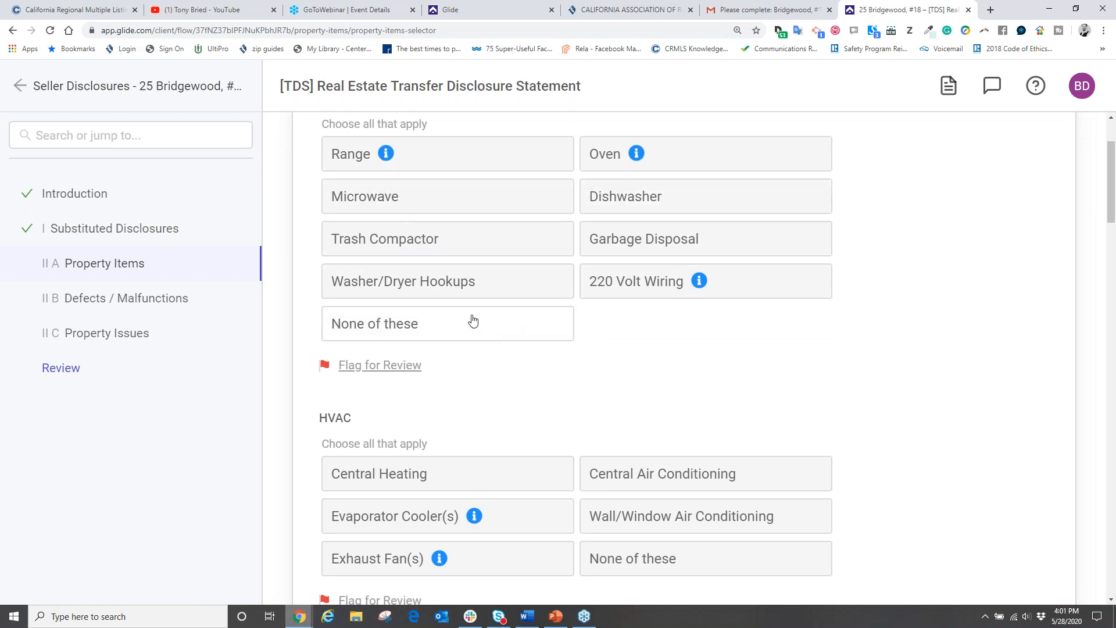
left_click(416, 192)
left_click(685, 194)
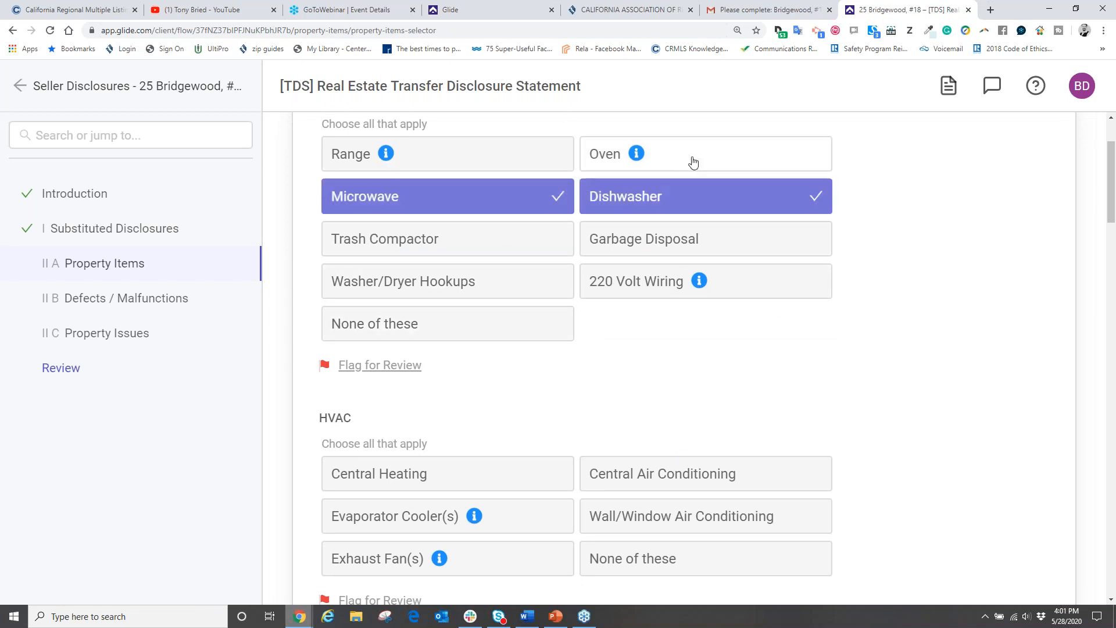
left_click(693, 162)
left_click(660, 280)
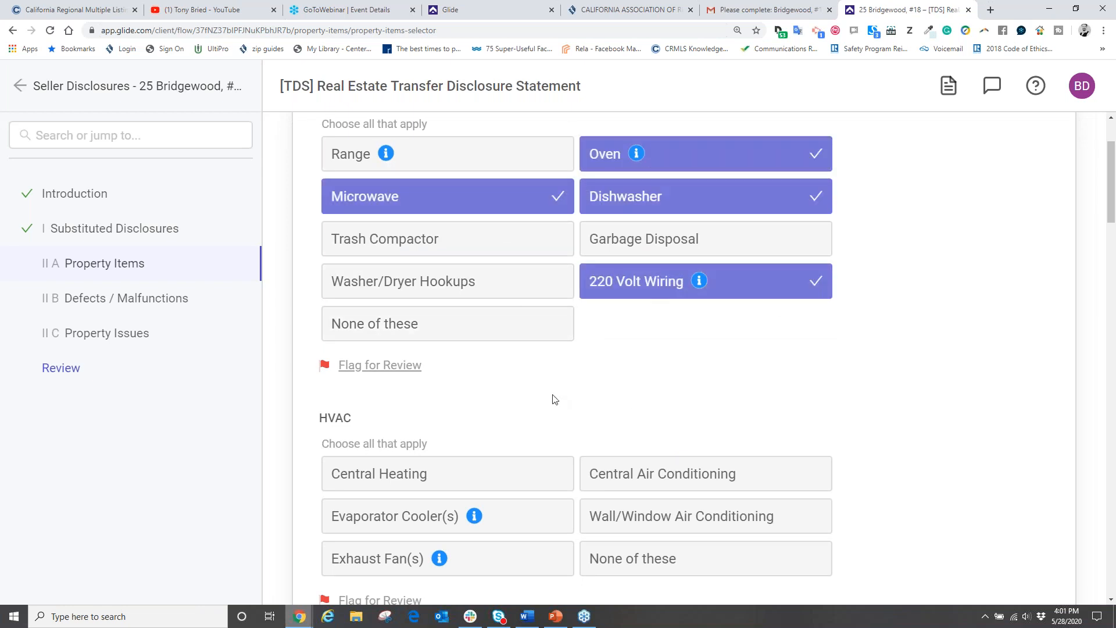
scroll(551, 386, "up", 2)
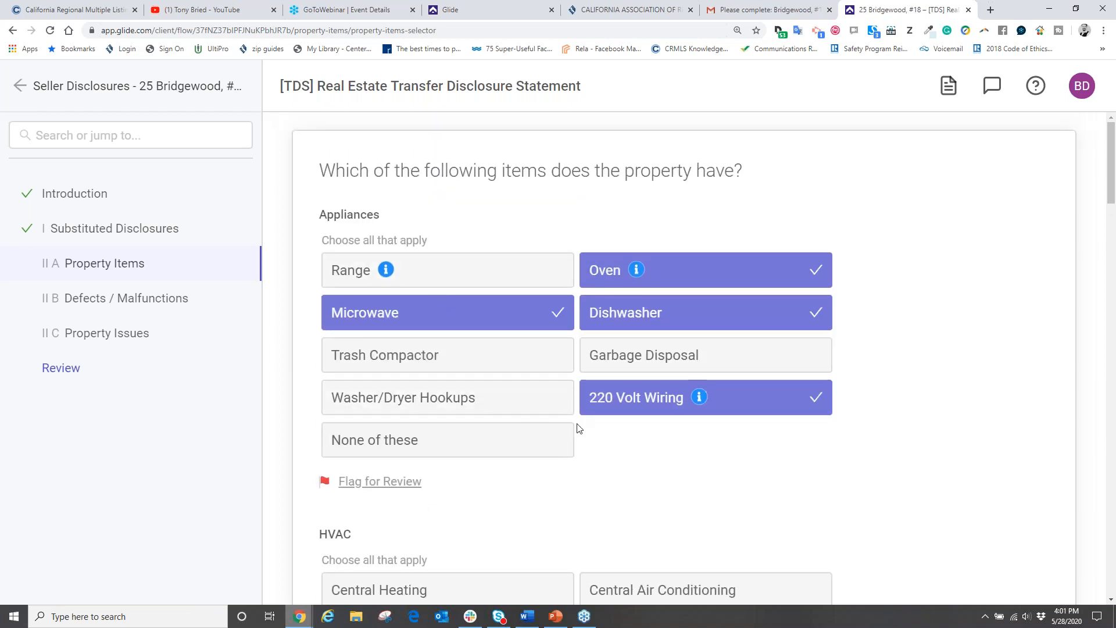
scroll(578, 428, "down", 5)
scroll(580, 426, "down", 1)
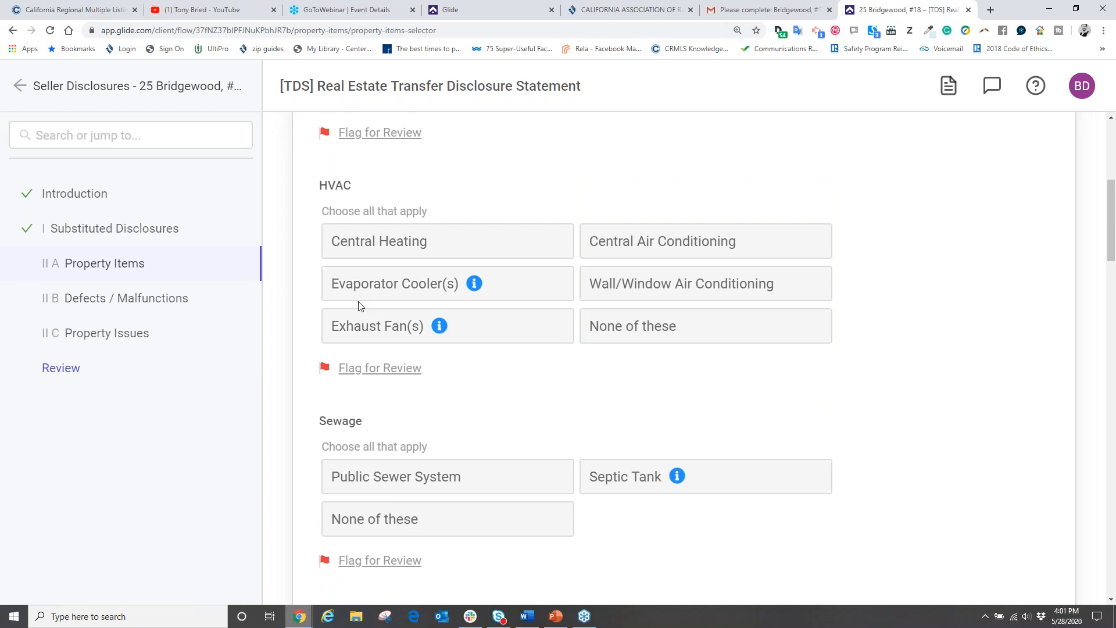
left_click(362, 249)
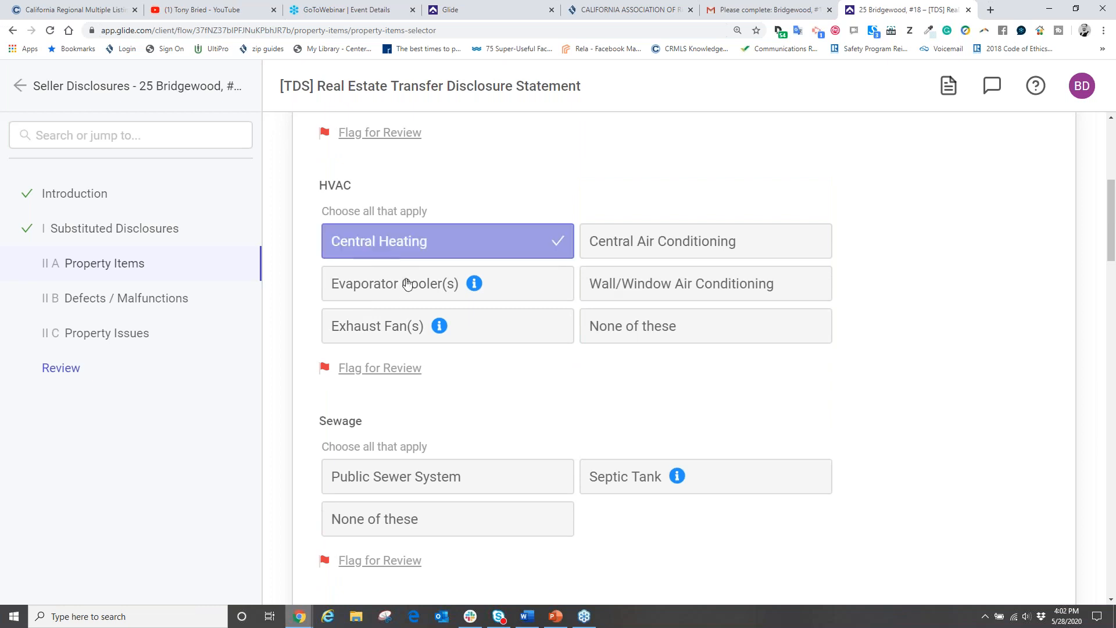
left_click(601, 254)
Step: Set utilities to Public Sewer System, City water, Utility gas and a Gas water heater
scroll(635, 435, "down", 3)
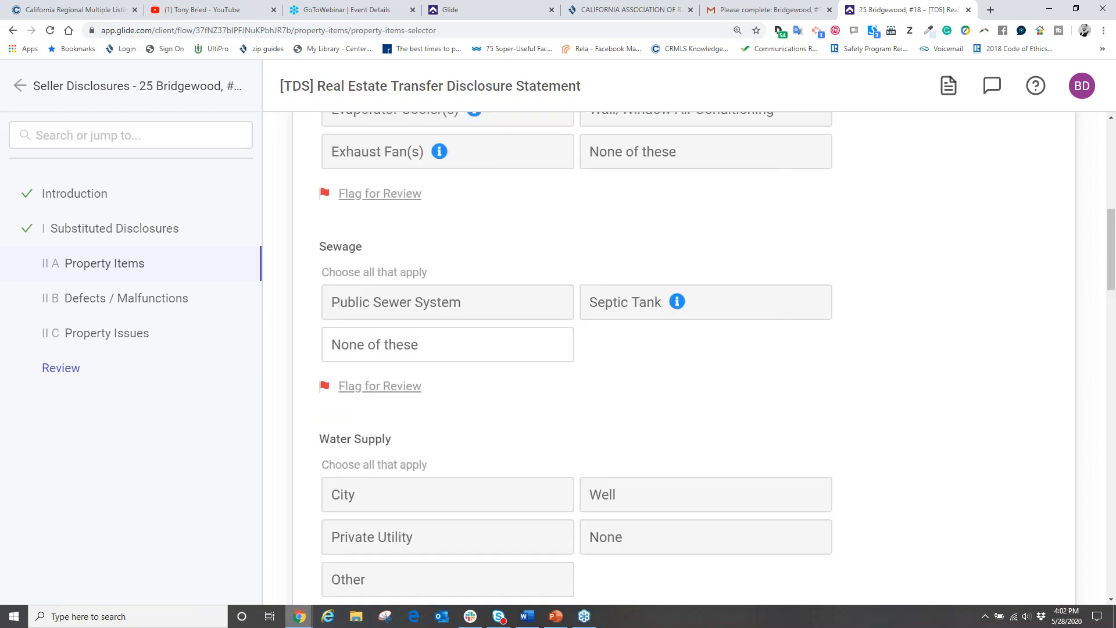
left_click(379, 306)
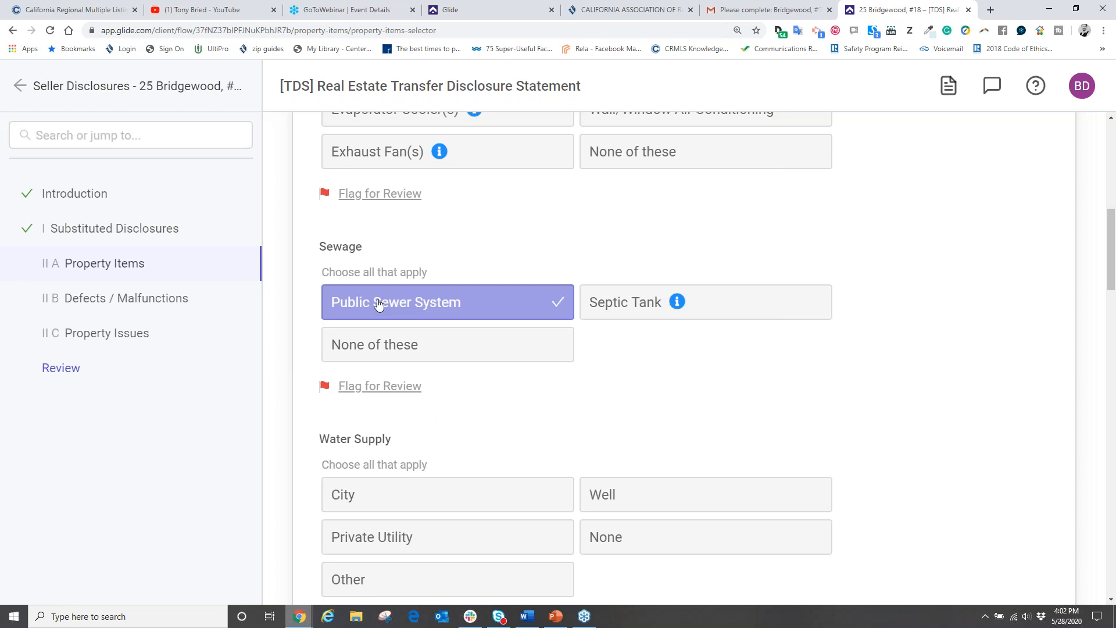
scroll(576, 357, "down", 2)
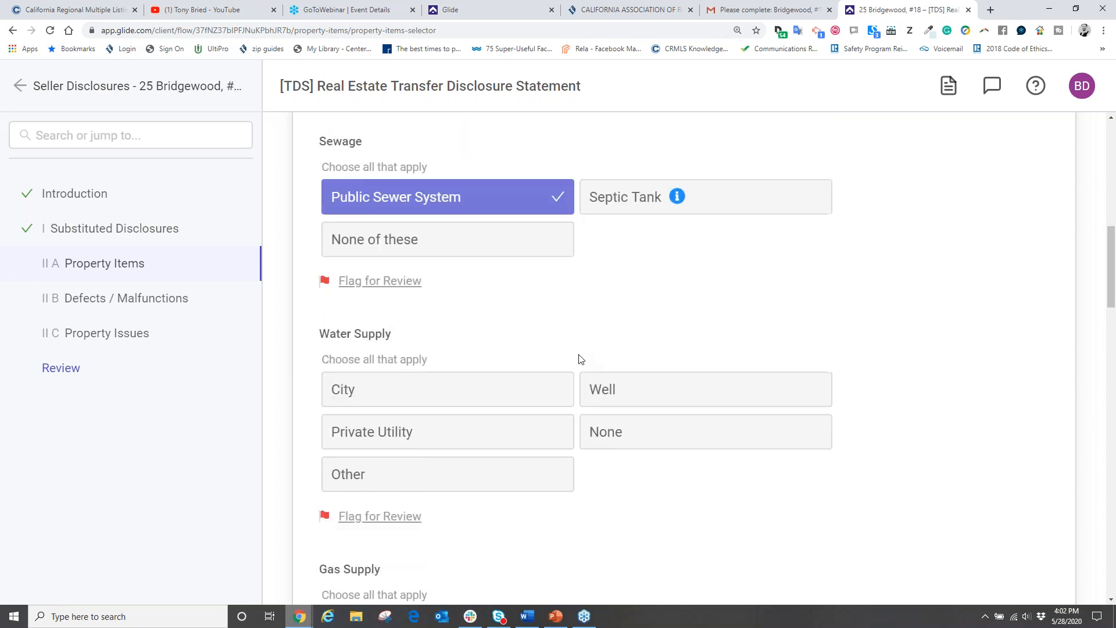
left_click(386, 379)
scroll(785, 296, "down", 7)
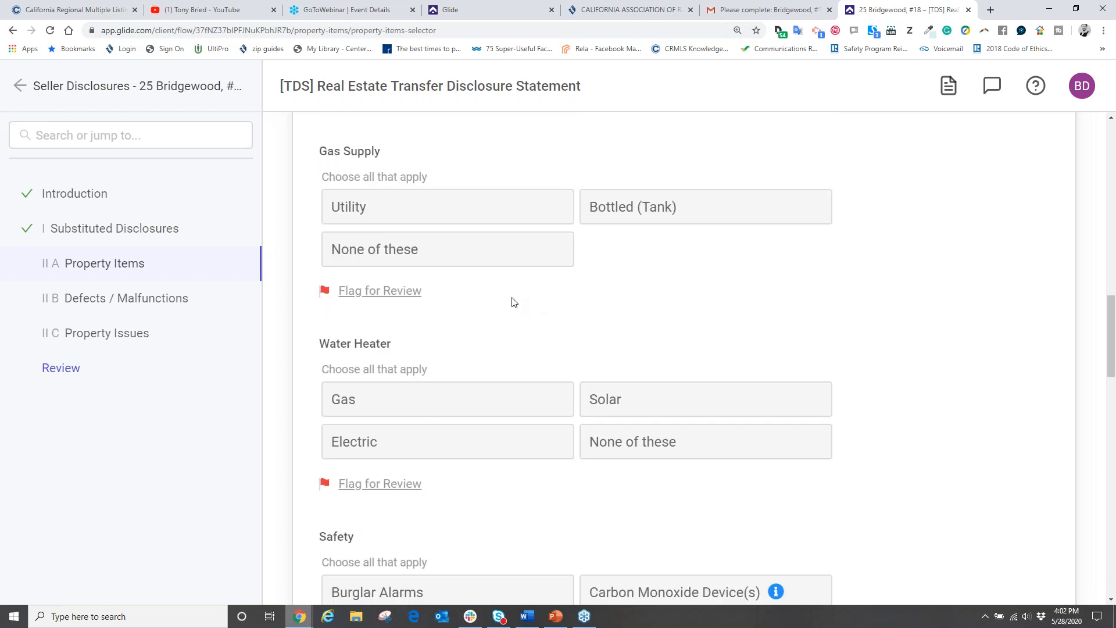
left_click(399, 217)
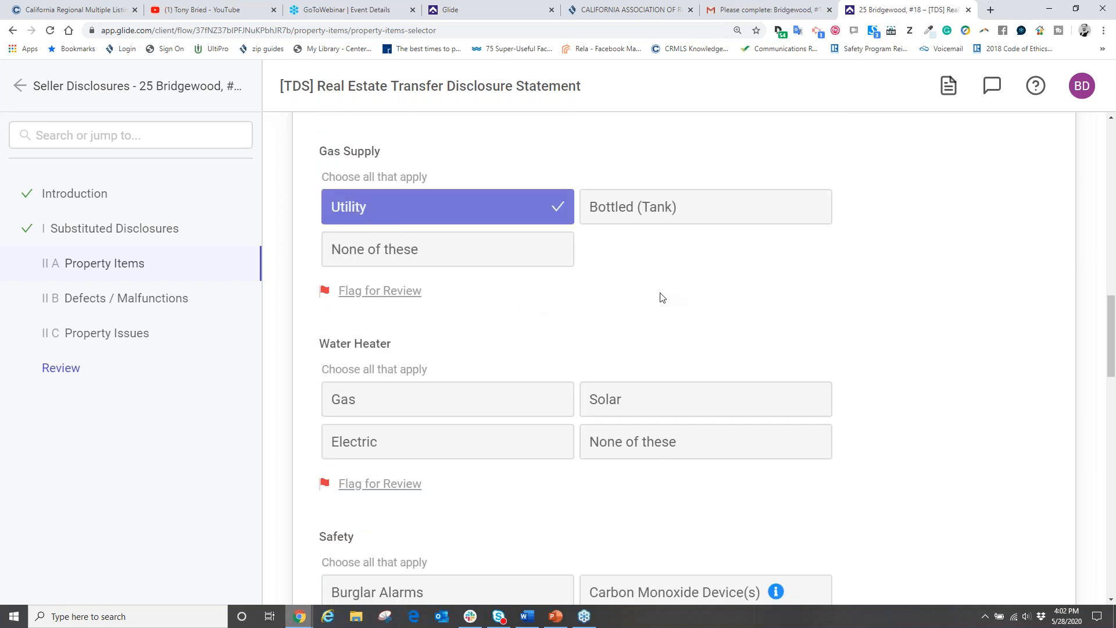
scroll(661, 297, "down", 3)
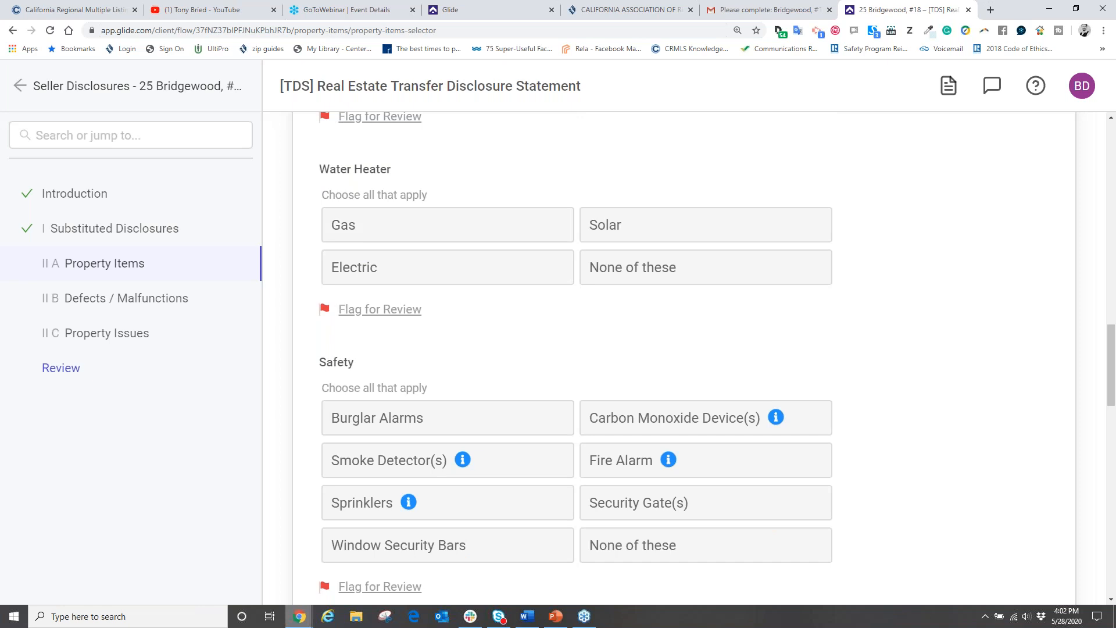
left_click(356, 228)
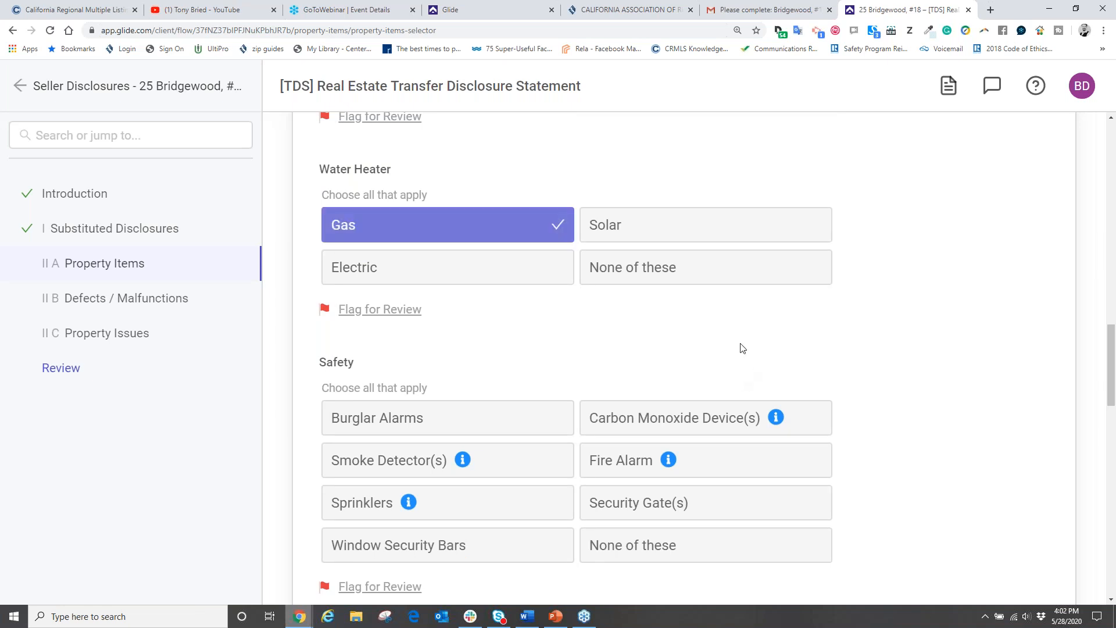
Step: Mark smoke detectors, carbon monoxide devices, Garage, Sprinklers, Hot Tub/Spa and Pool, then continue
scroll(690, 341, "down", 4)
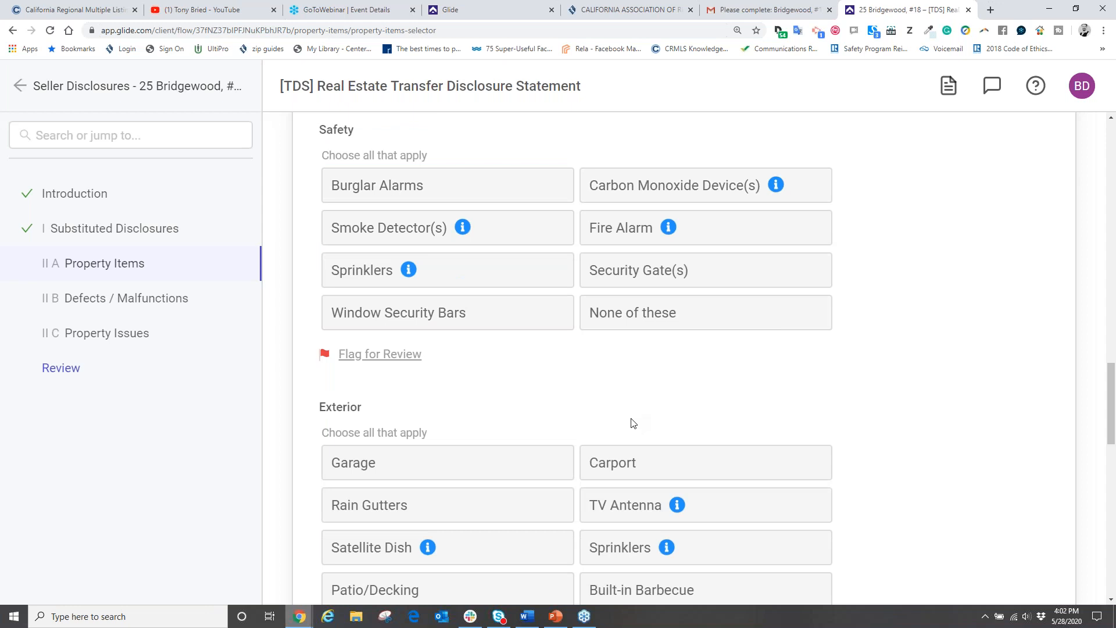
left_click(416, 229)
left_click(602, 186)
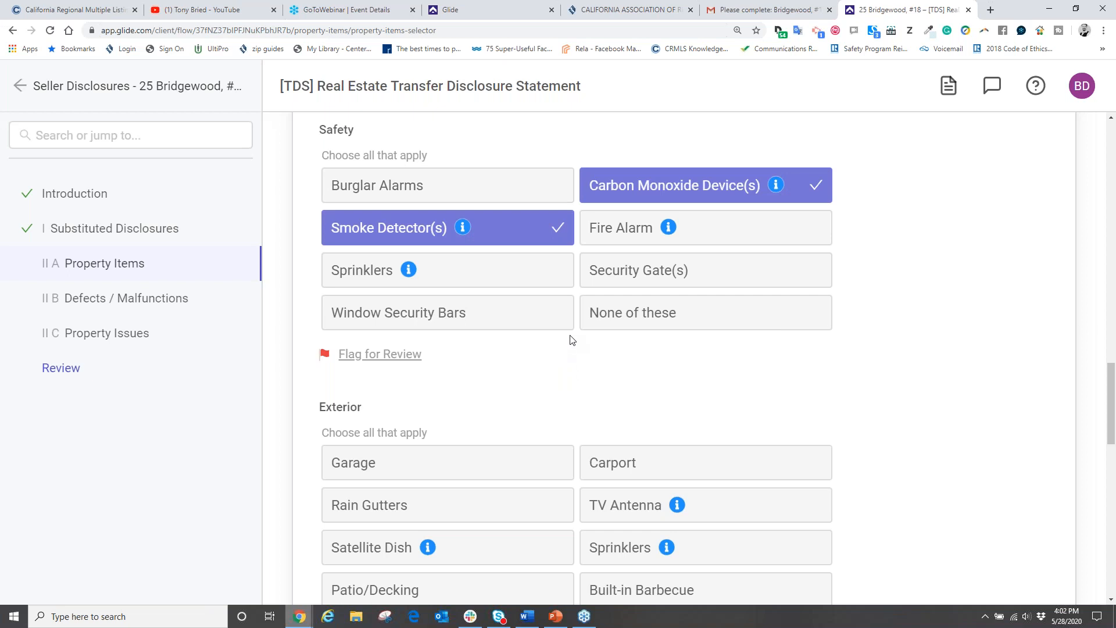
scroll(533, 366, "down", 4)
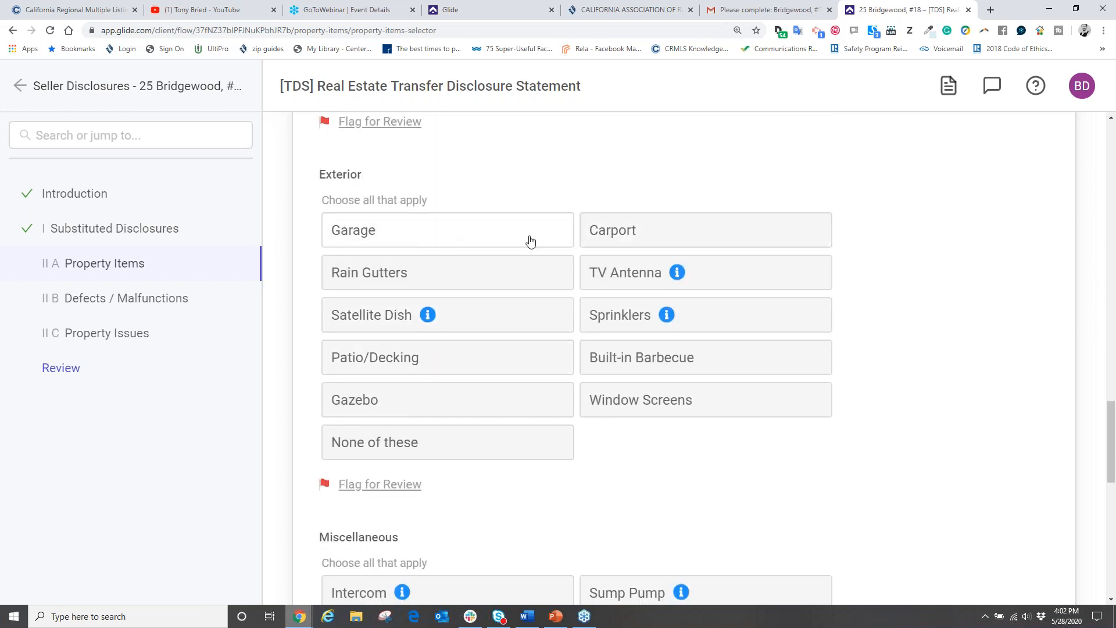
left_click(394, 229)
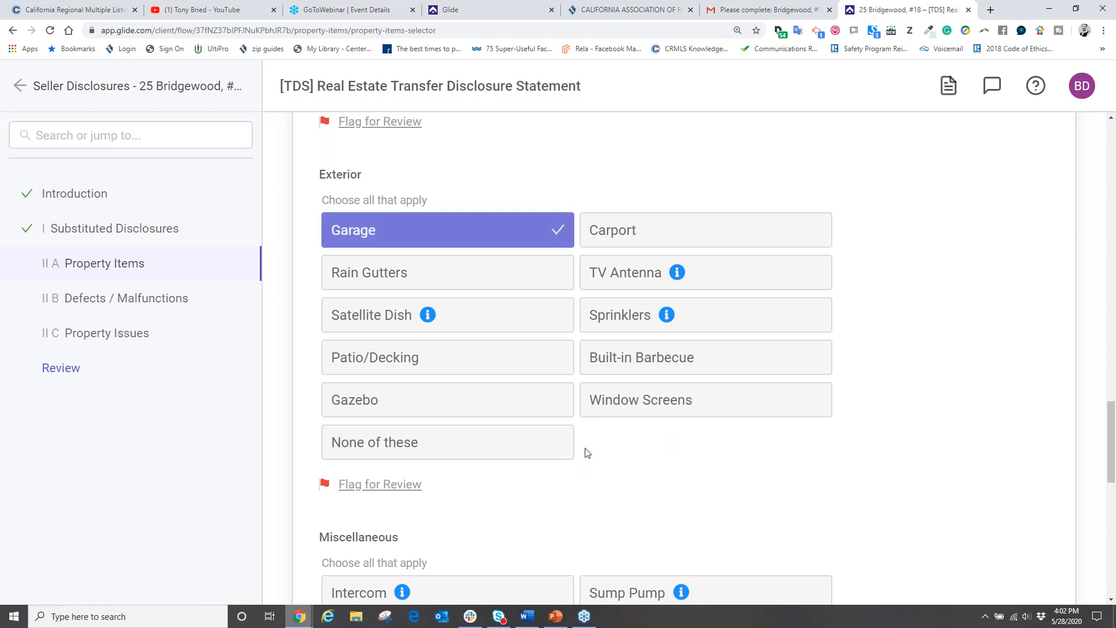
left_click(608, 315)
scroll(618, 488, "down", 8)
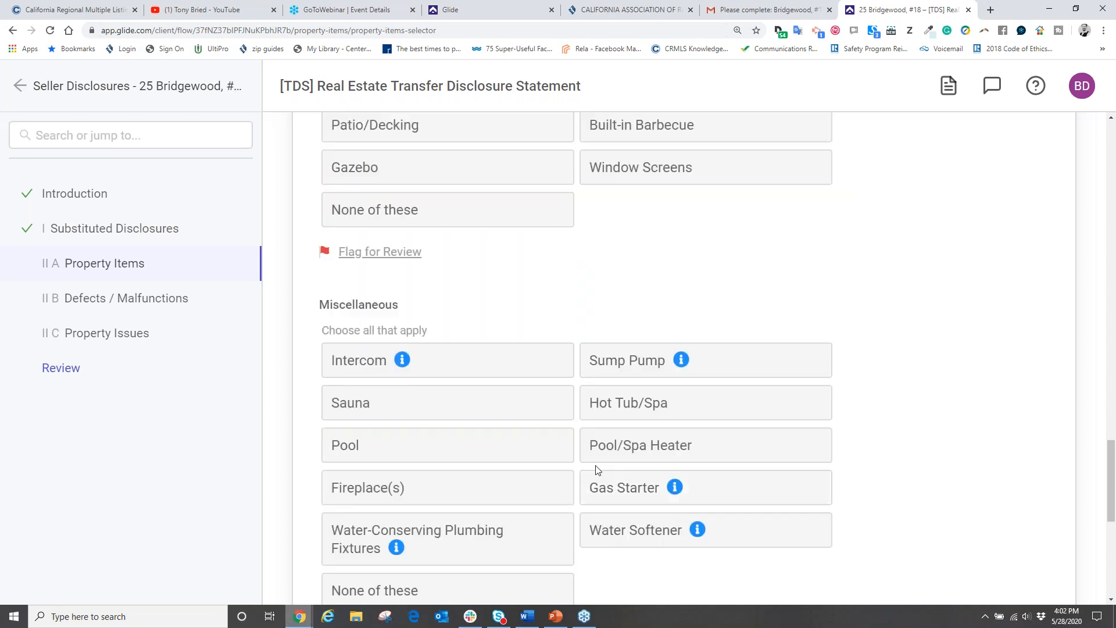
scroll(491, 368, "up", 1)
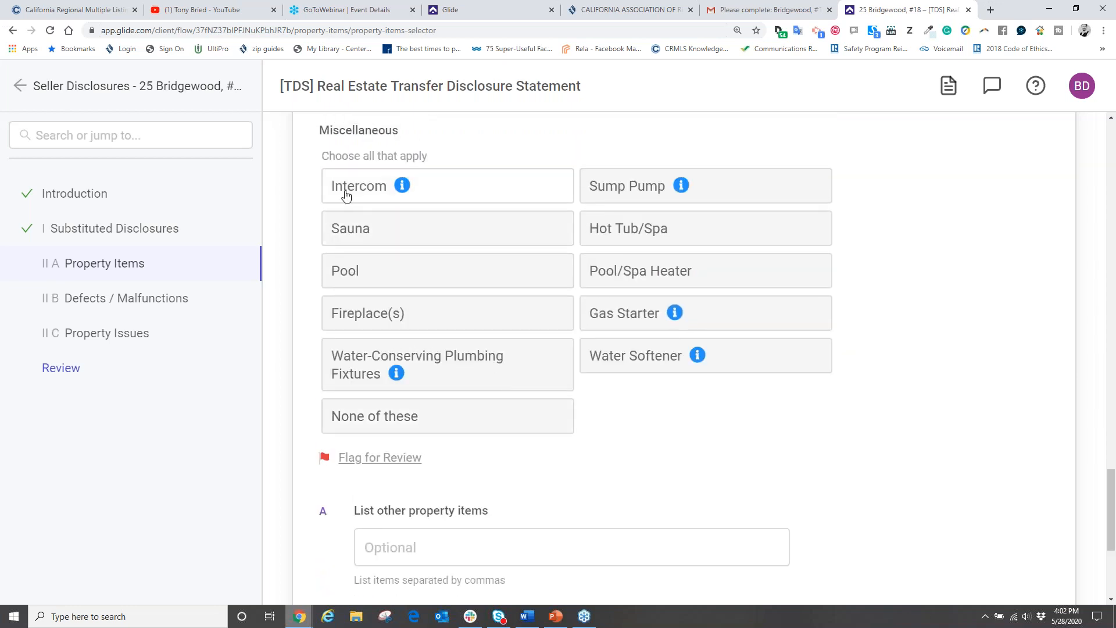
left_click(642, 229)
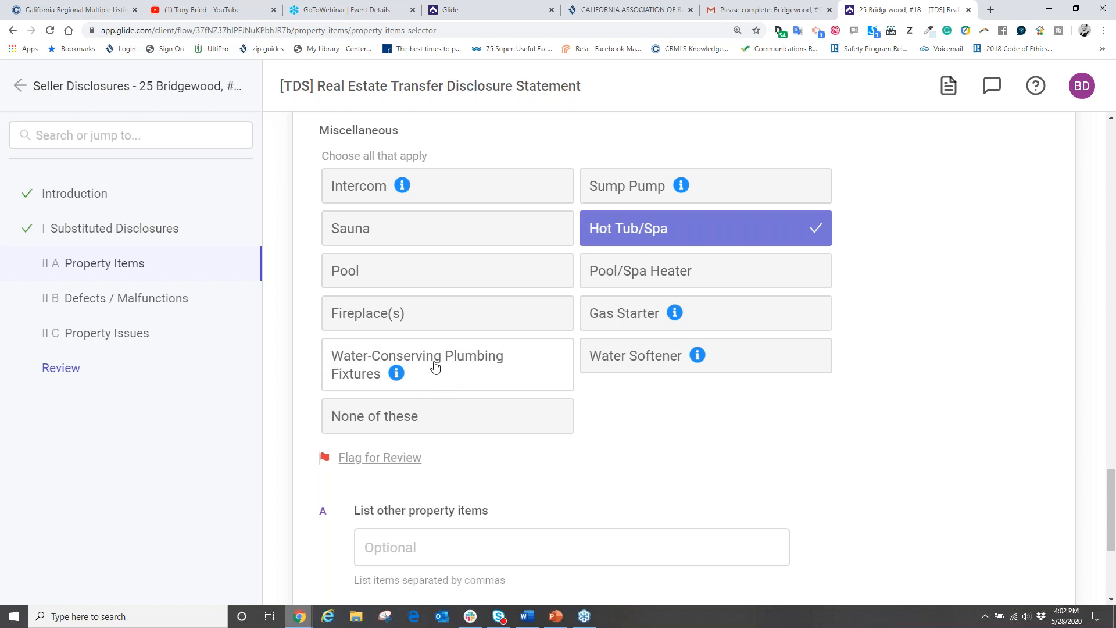
left_click(381, 272)
scroll(654, 425, "down", 4)
scroll(654, 425, "down", 1)
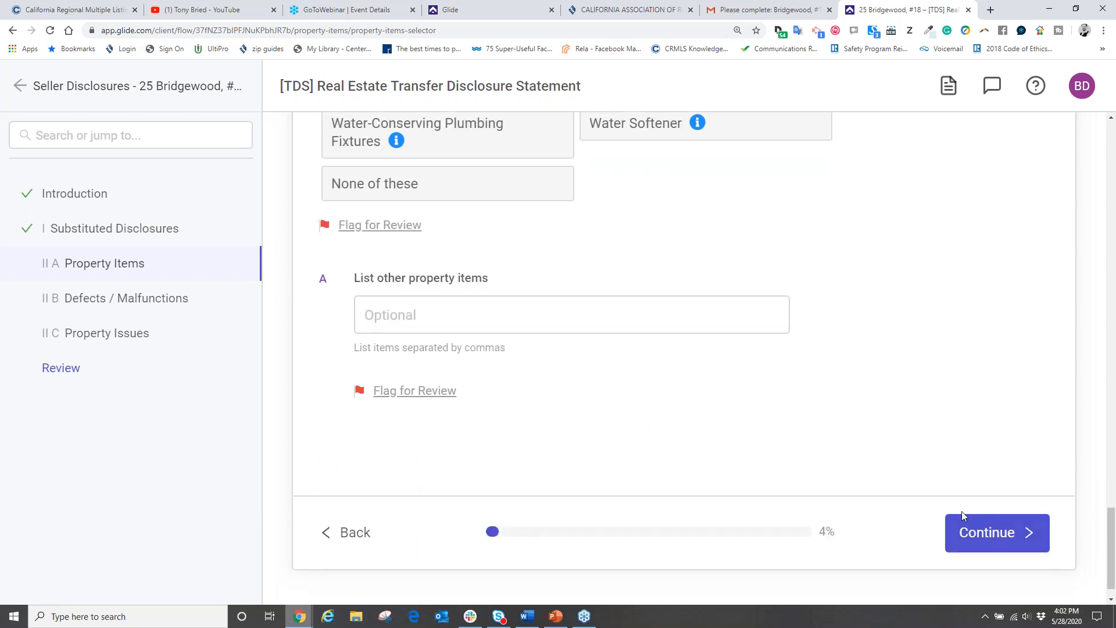
left_click(974, 527)
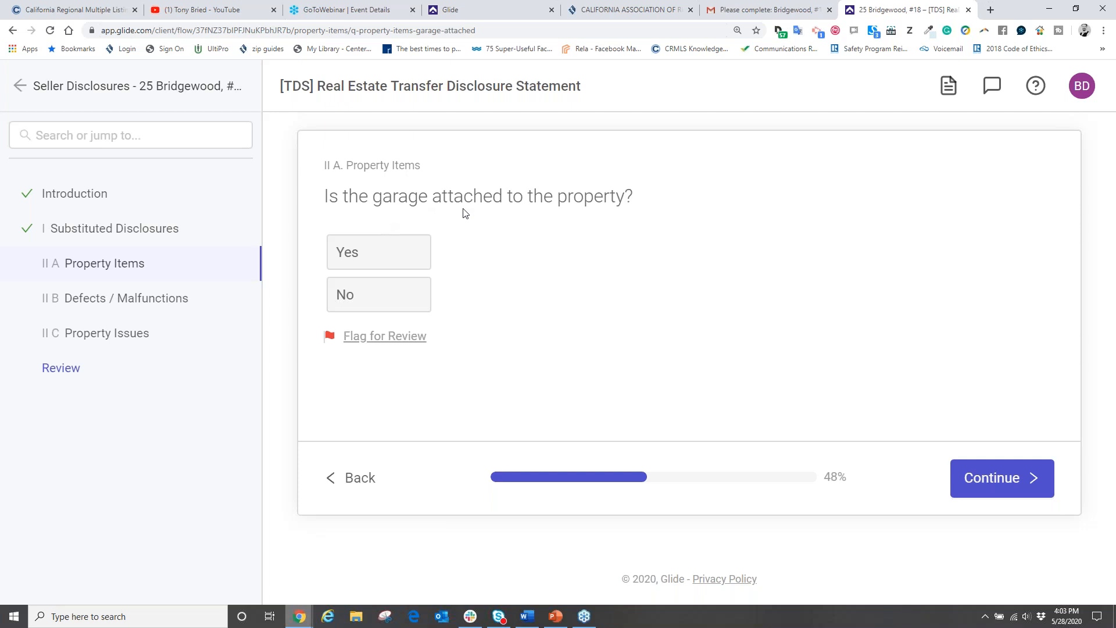
Step: Record an attached garage with automatic door openers and 3 remotes
left_click(364, 260)
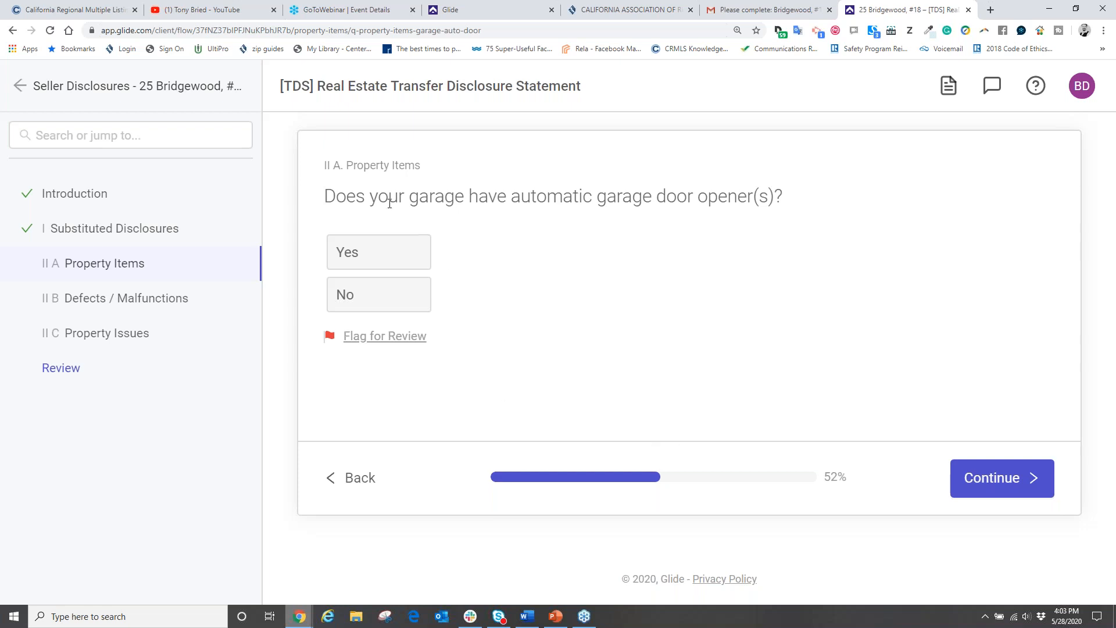
left_click(369, 251)
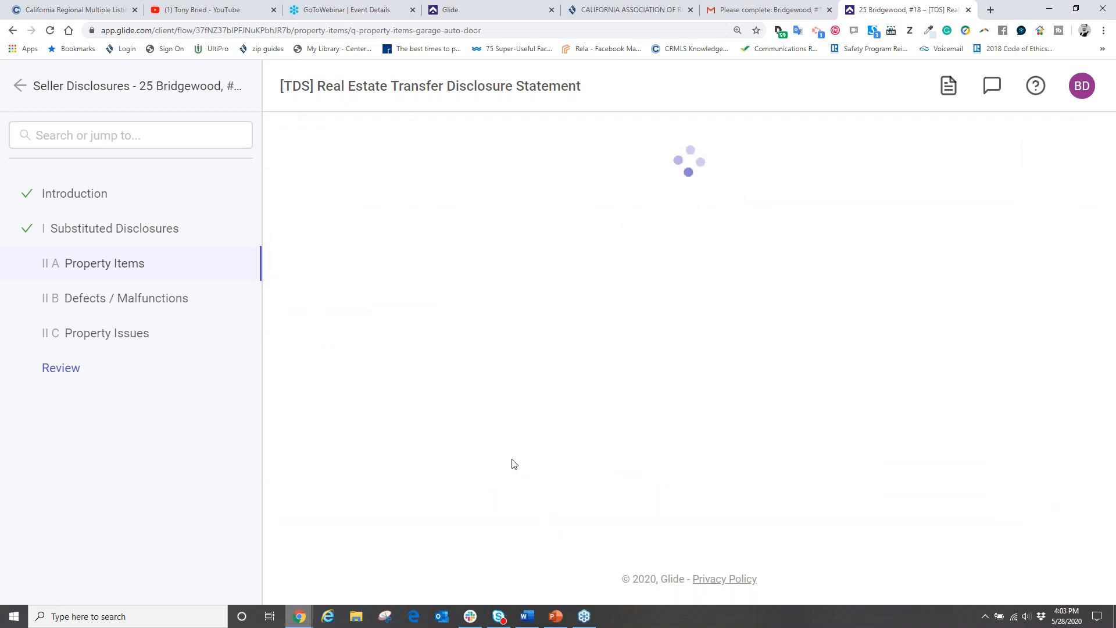
left_click(361, 251)
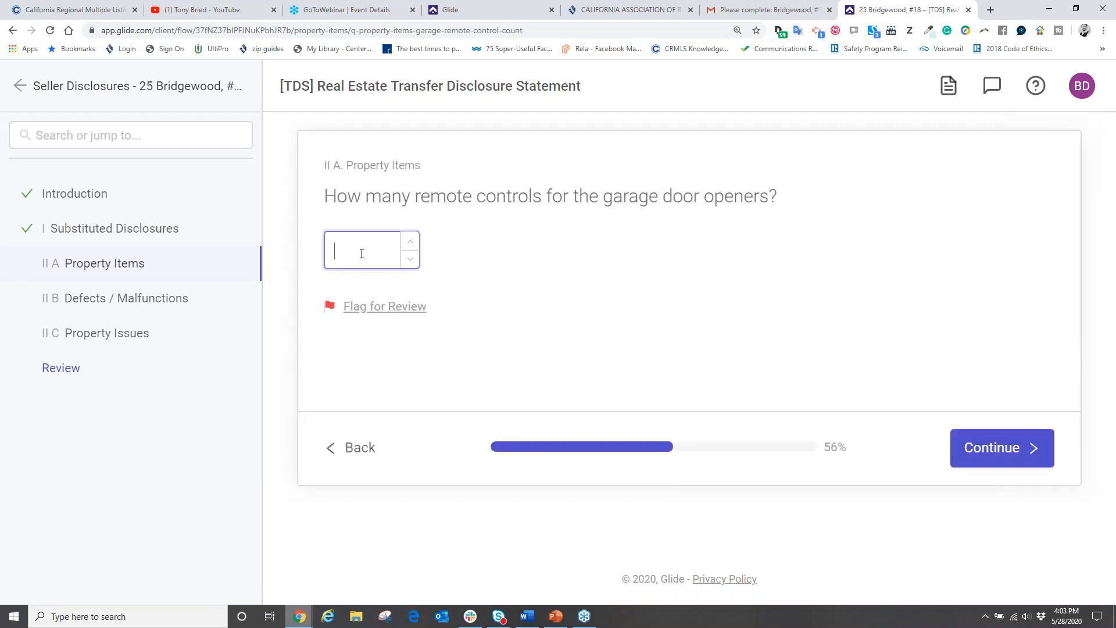
type("3")
left_click(976, 448)
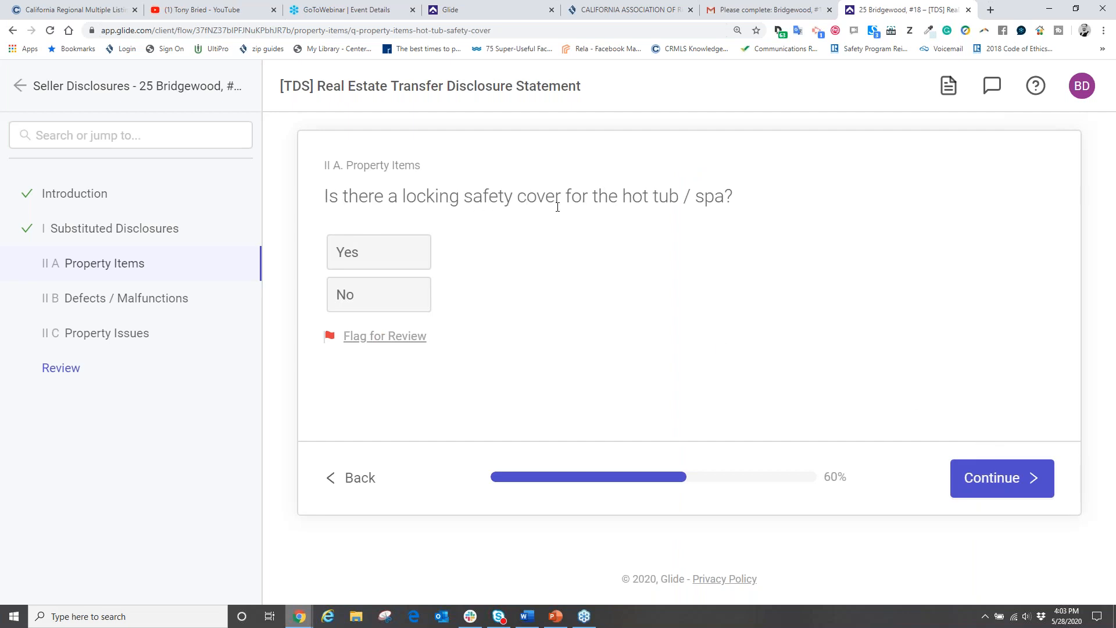
Step: Answer No for hot tub cover and pool barrier; give wiring location 'the baby's room, garage'
left_click(373, 301)
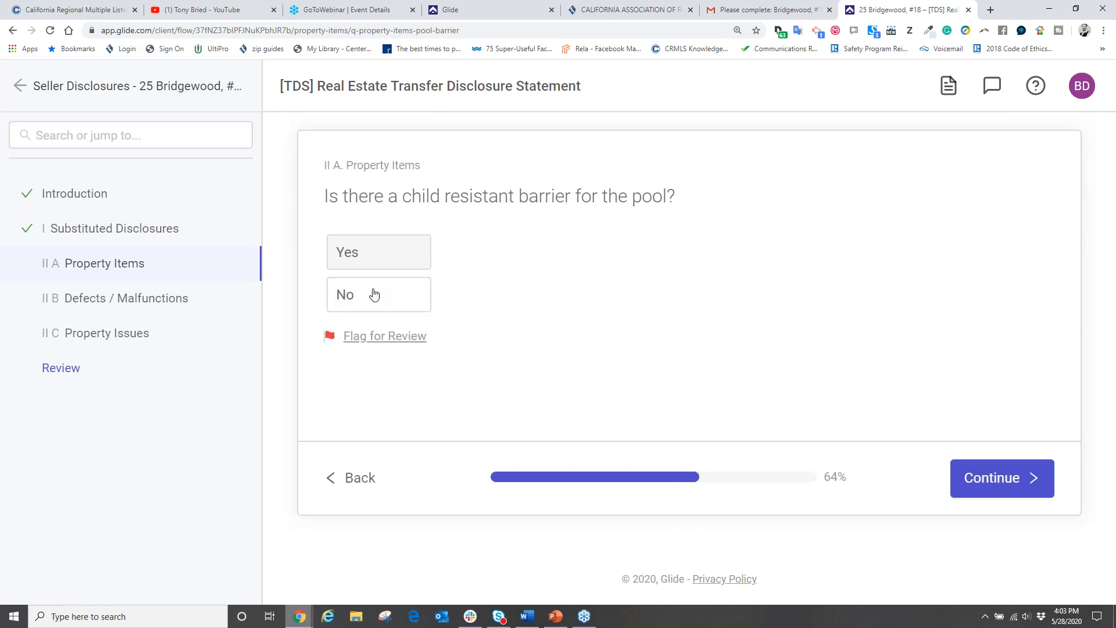
left_click(374, 294)
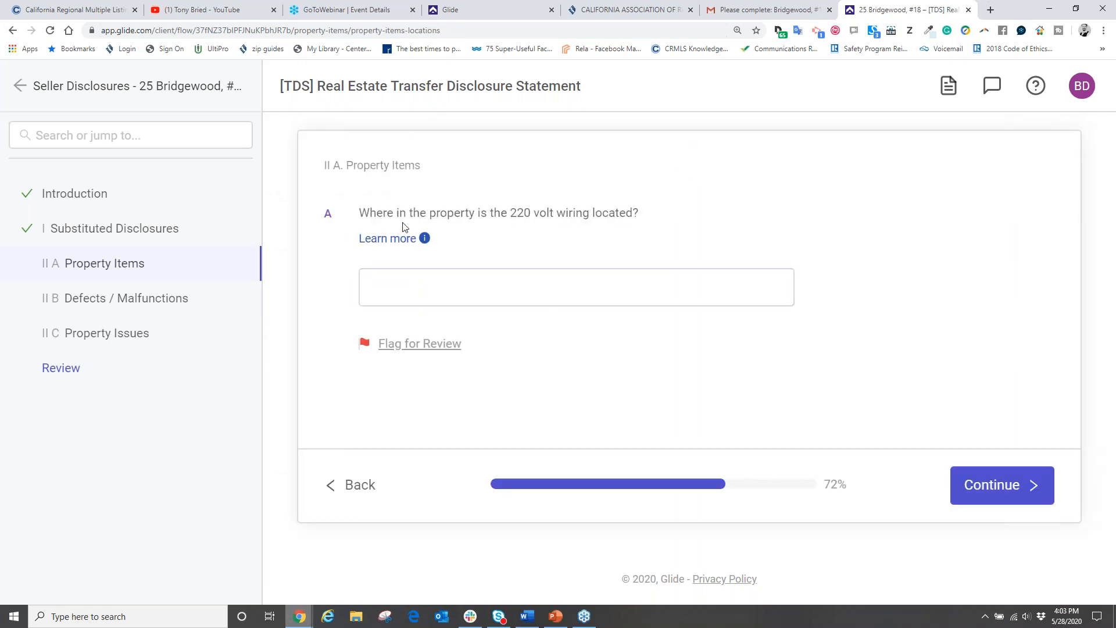
left_click(425, 286)
type("the babi")
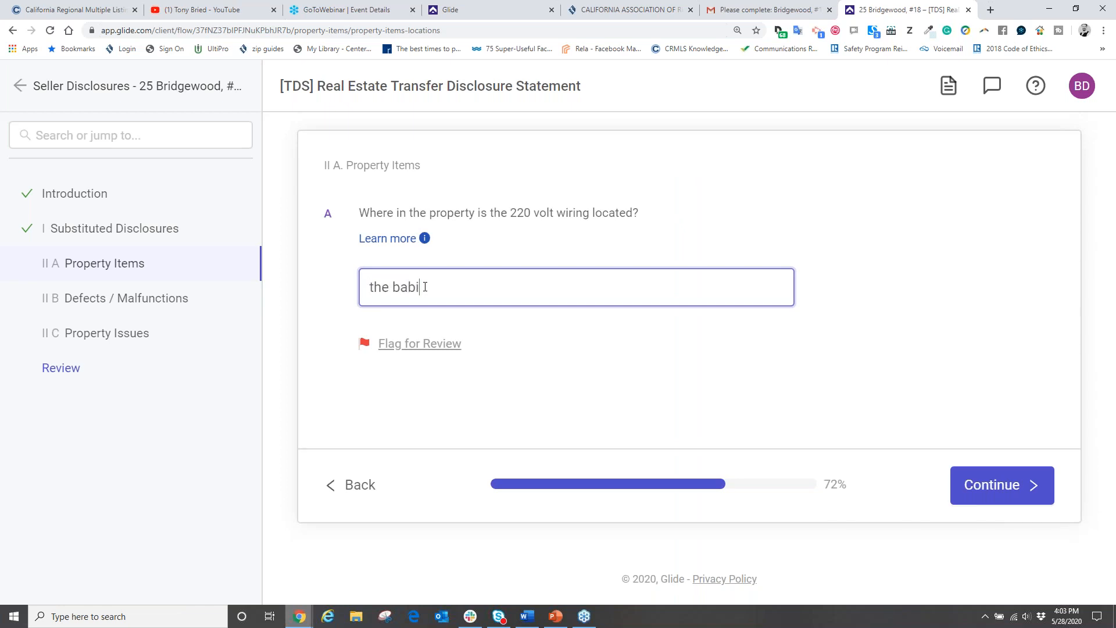
type("y's room, garaga")
left_click(974, 485)
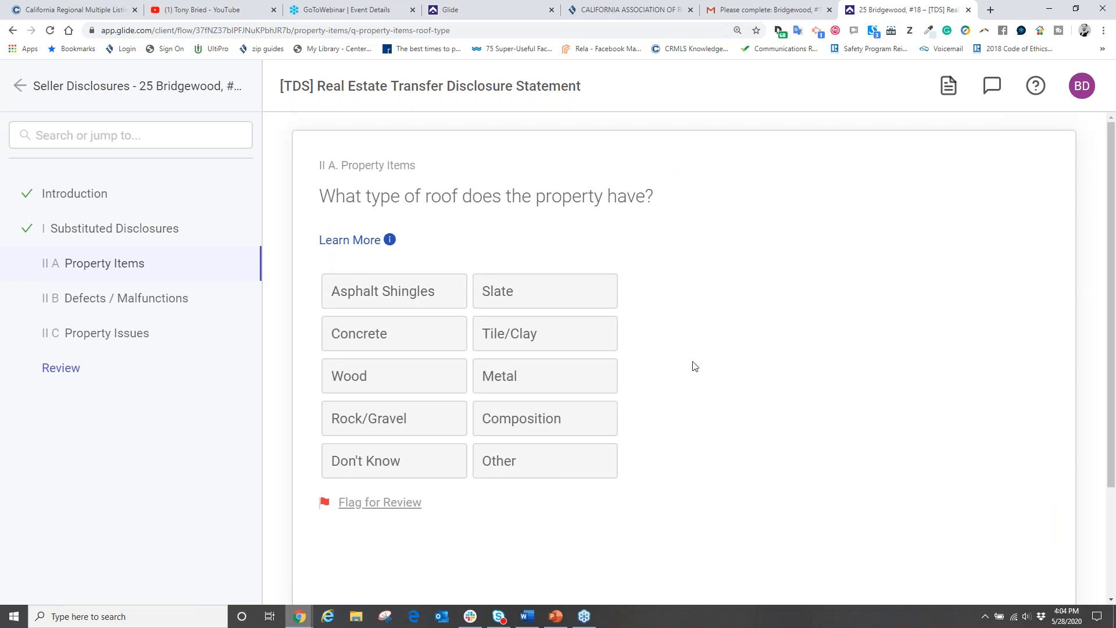
Step: Set the roof type to Tile/Clay
scroll(706, 397, "down", 1)
scroll(706, 397, "down", 2)
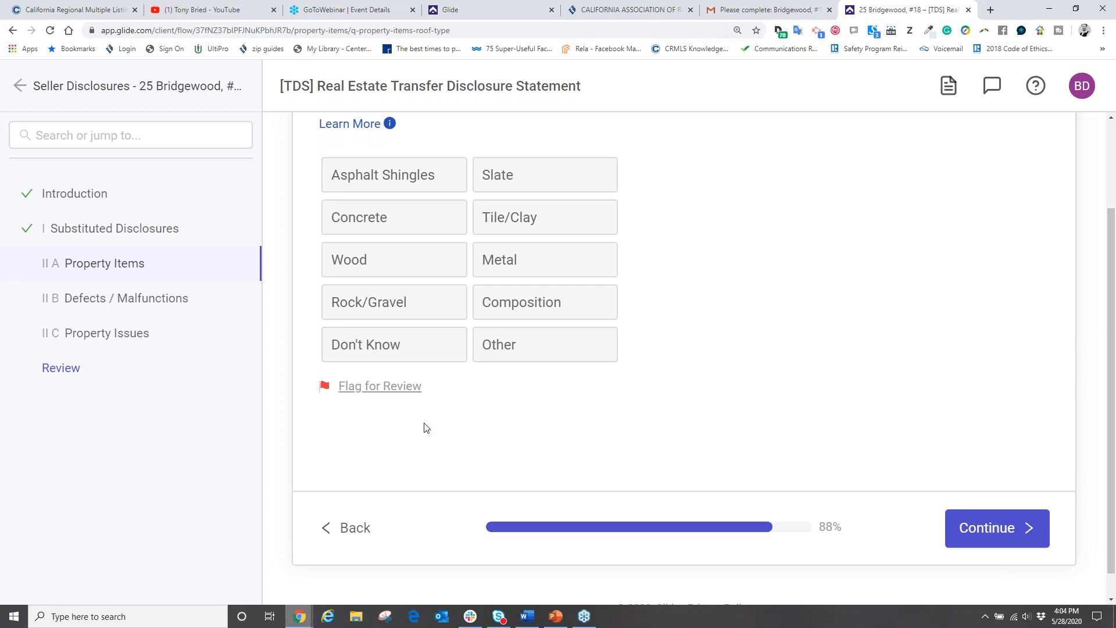
left_click(511, 221)
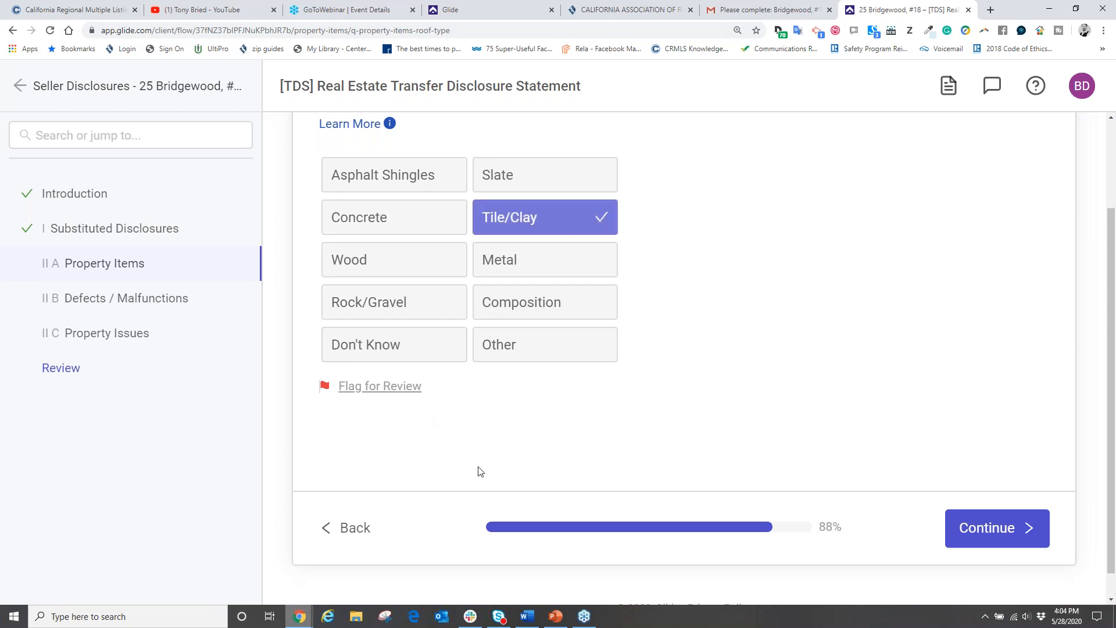
left_click(966, 528)
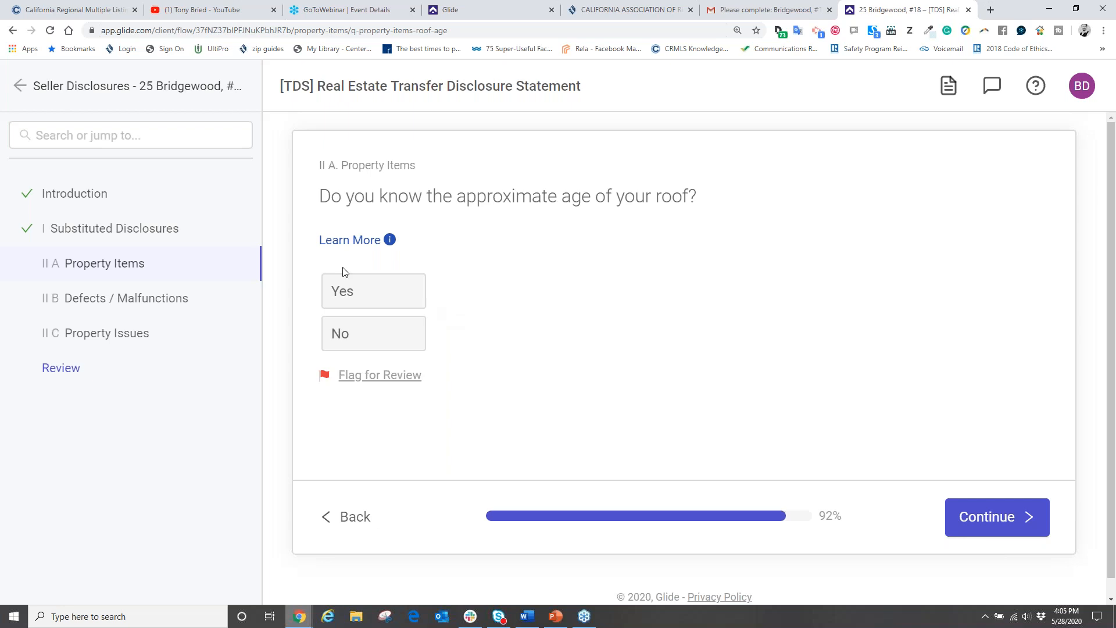
Step: Confirm the roof's approximate age is known and enter 20yrs
left_click(353, 295)
left_click(393, 410)
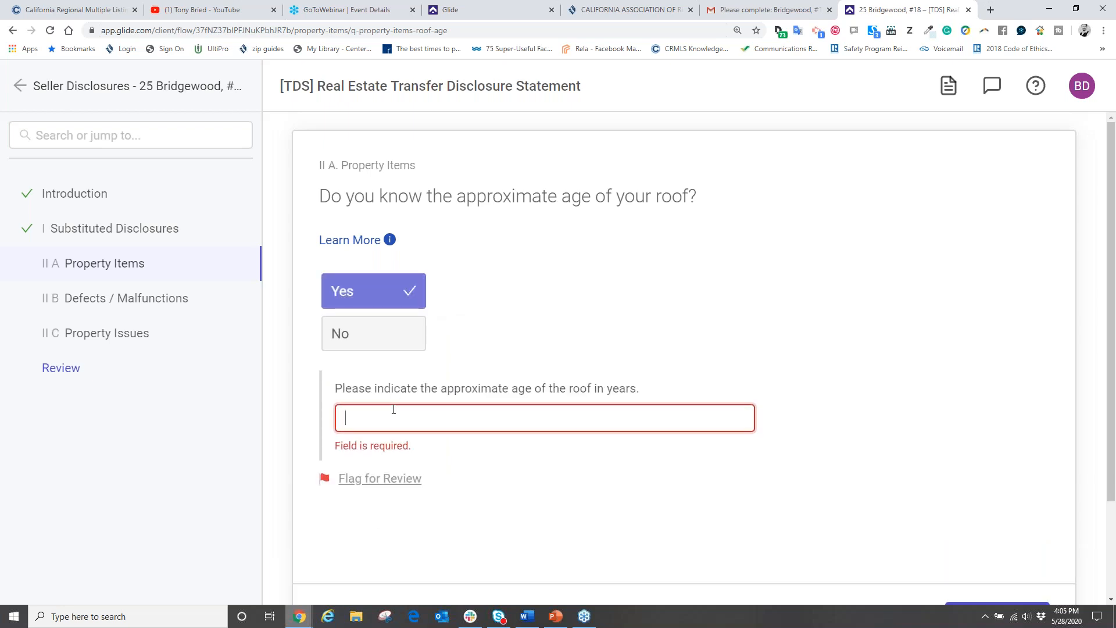
type("20")
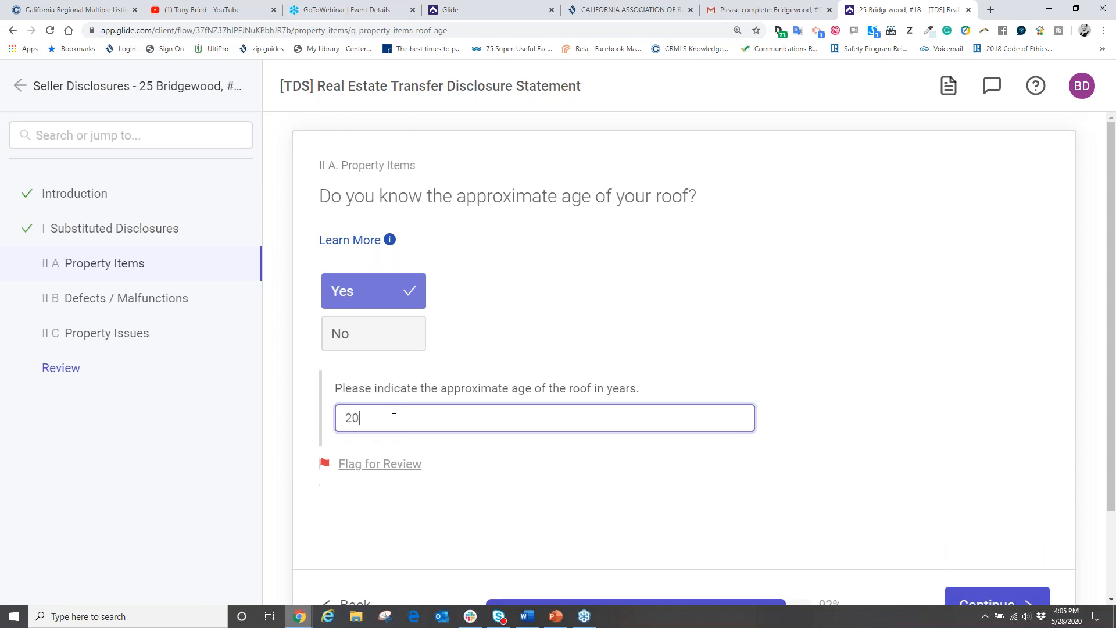
type("yrs")
scroll(860, 478, "down", 2)
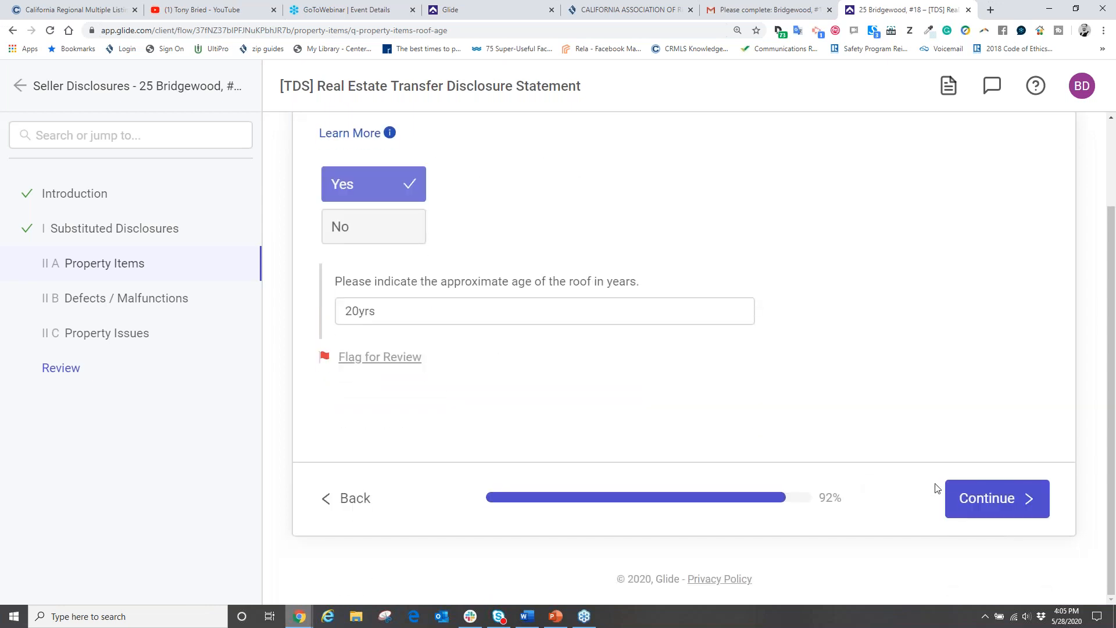
left_click(969, 496)
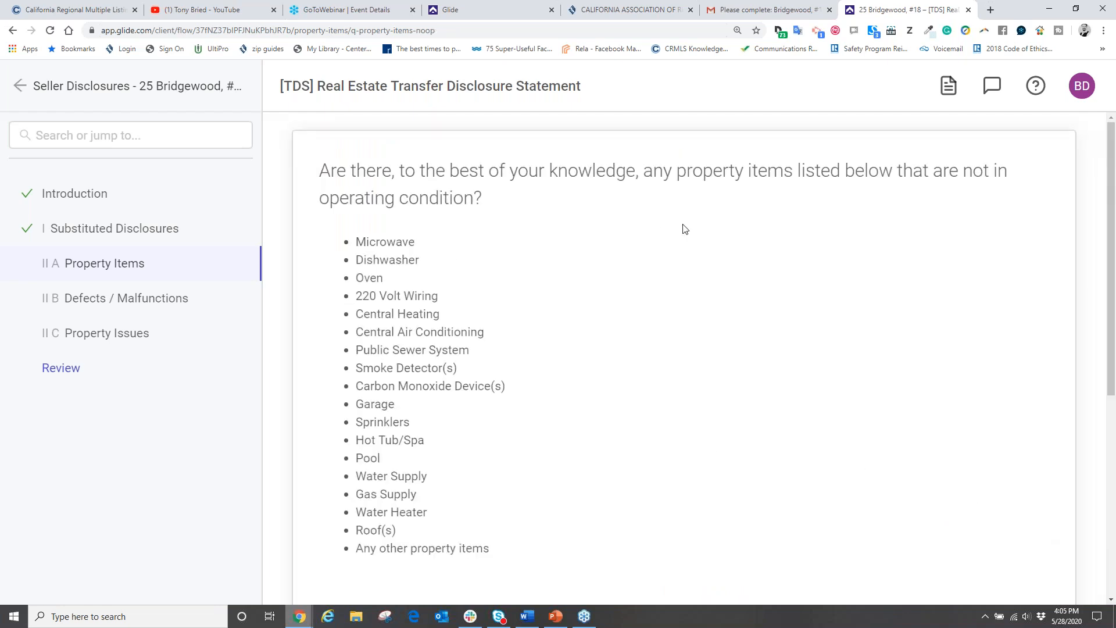
Step: Answer No to any listed items being inoperative and finish the Property Items section
scroll(902, 224, "down", 4)
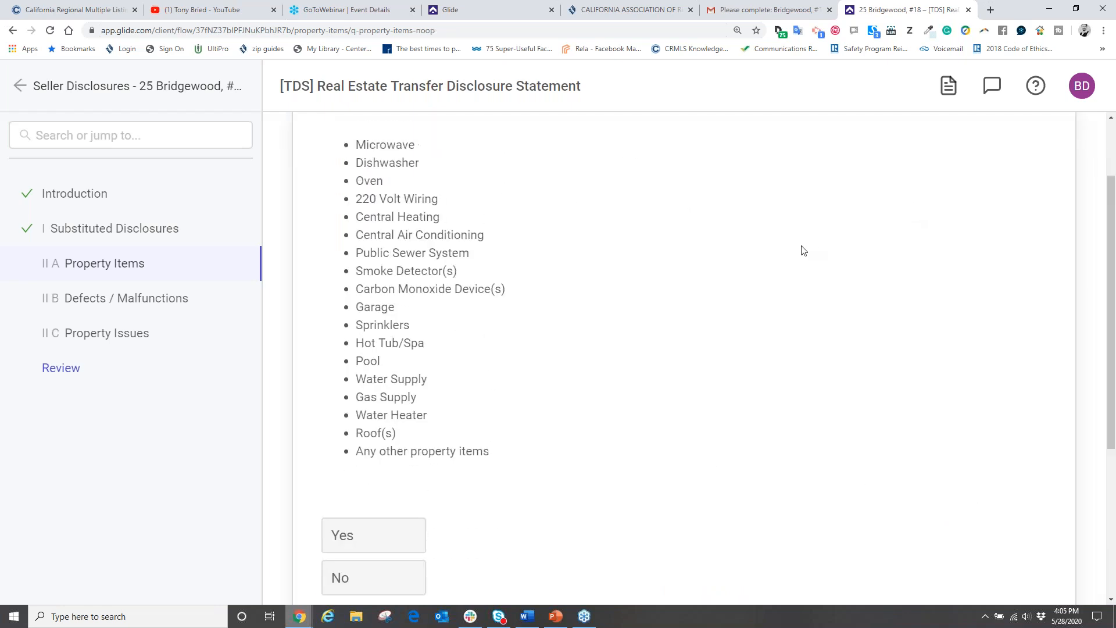
scroll(405, 372, "up", 4)
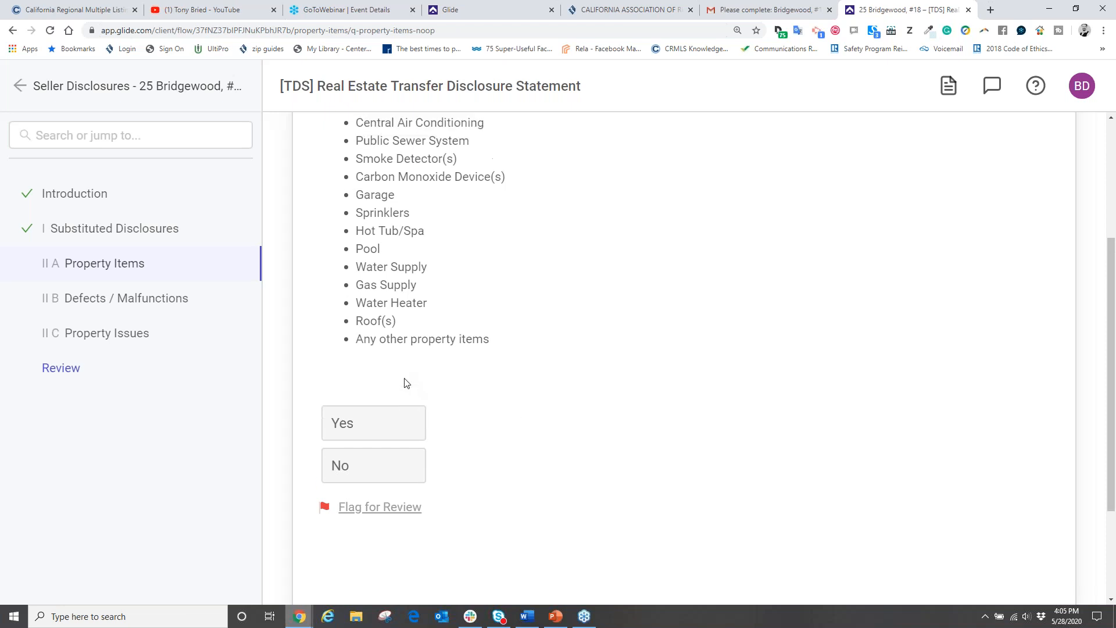
scroll(605, 317, "down", 4)
left_click(363, 444)
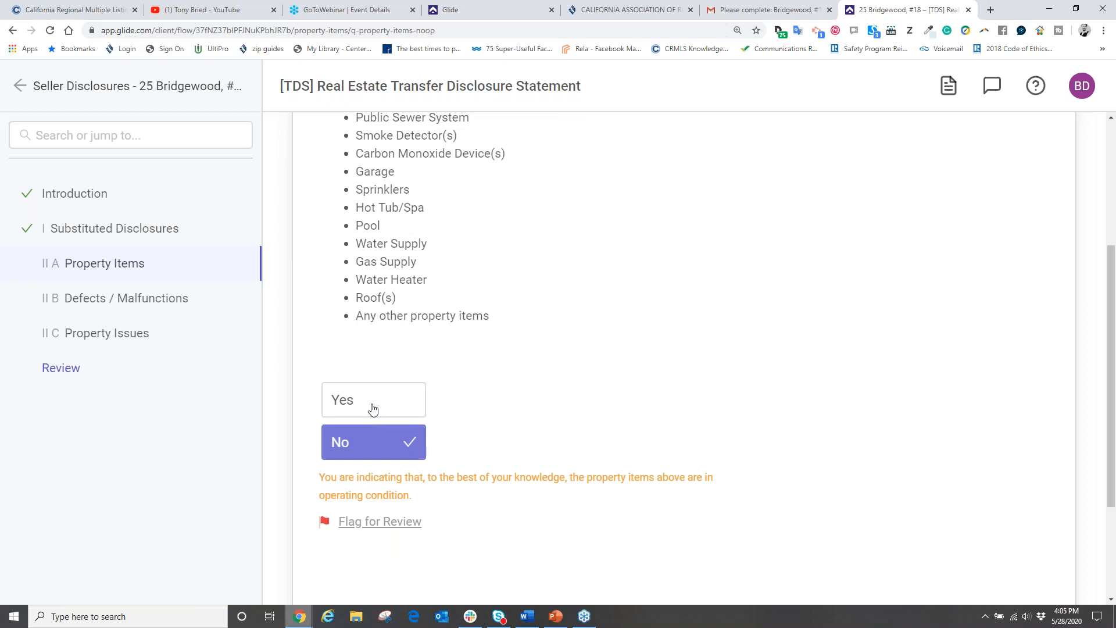
left_click(373, 408)
left_click(369, 448)
scroll(720, 448, "down", 3)
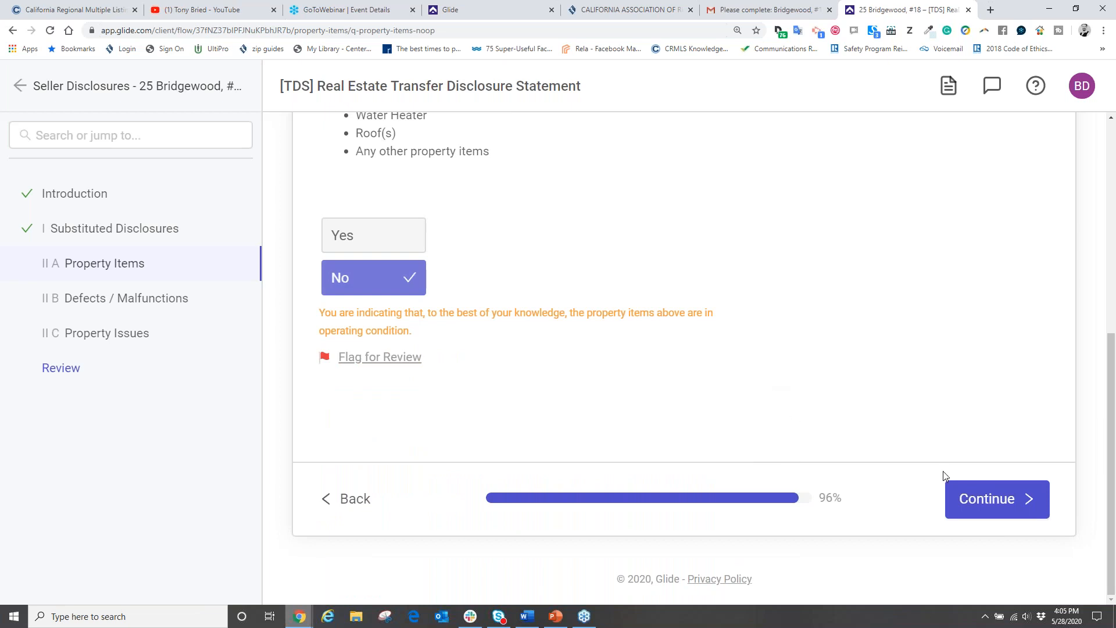
left_click(971, 500)
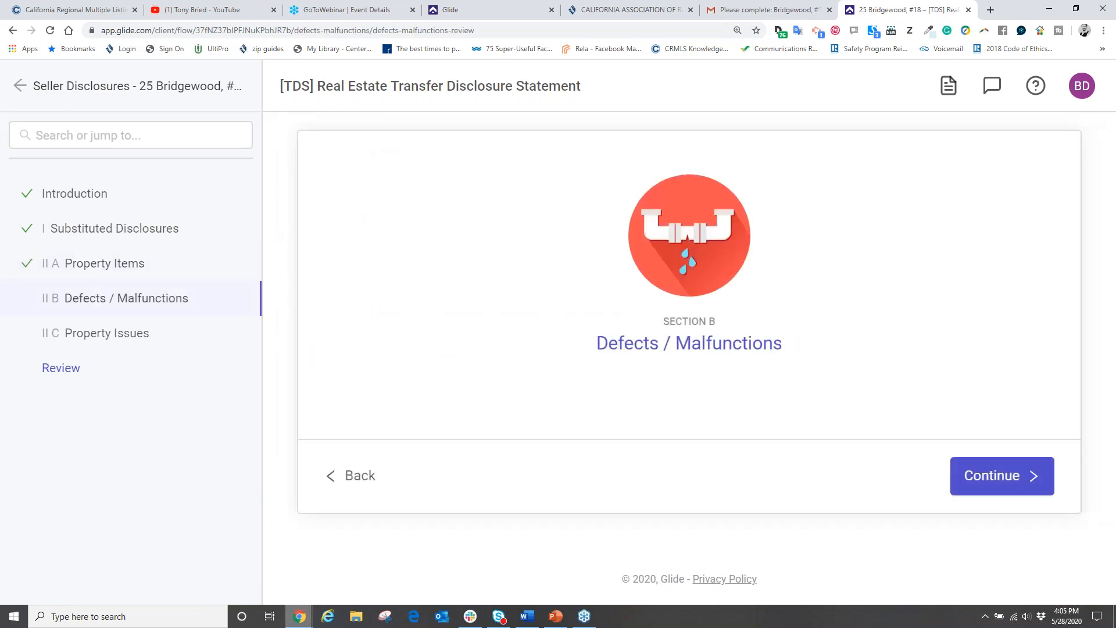
Step: Select None of these for defects or malfunctions and advance into Section C, Property Issues
left_click(991, 480)
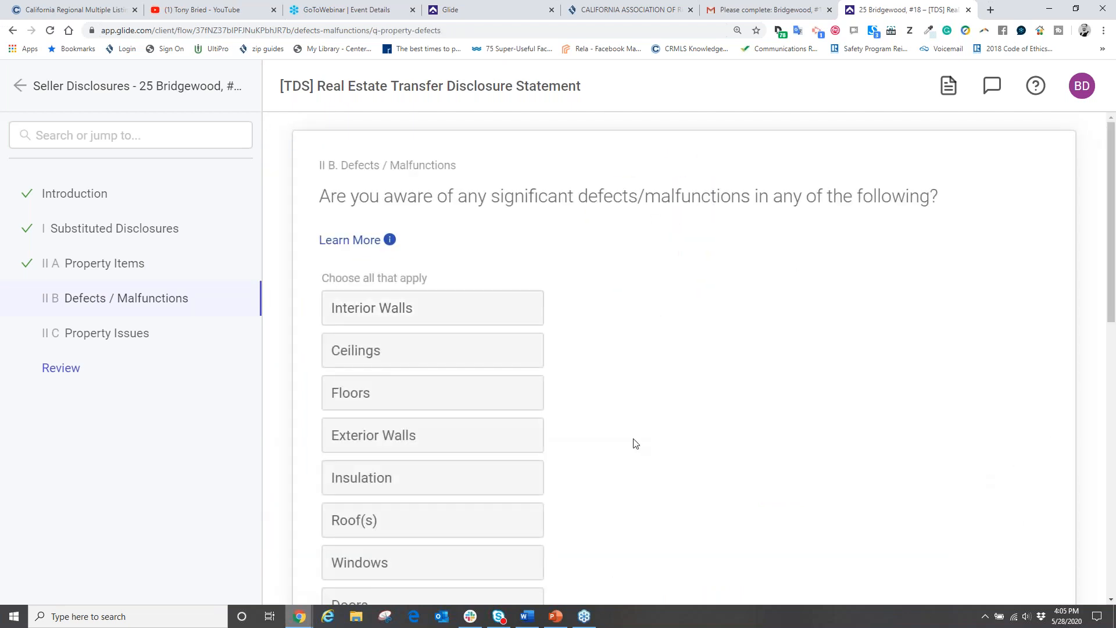
scroll(498, 256, "down", 11)
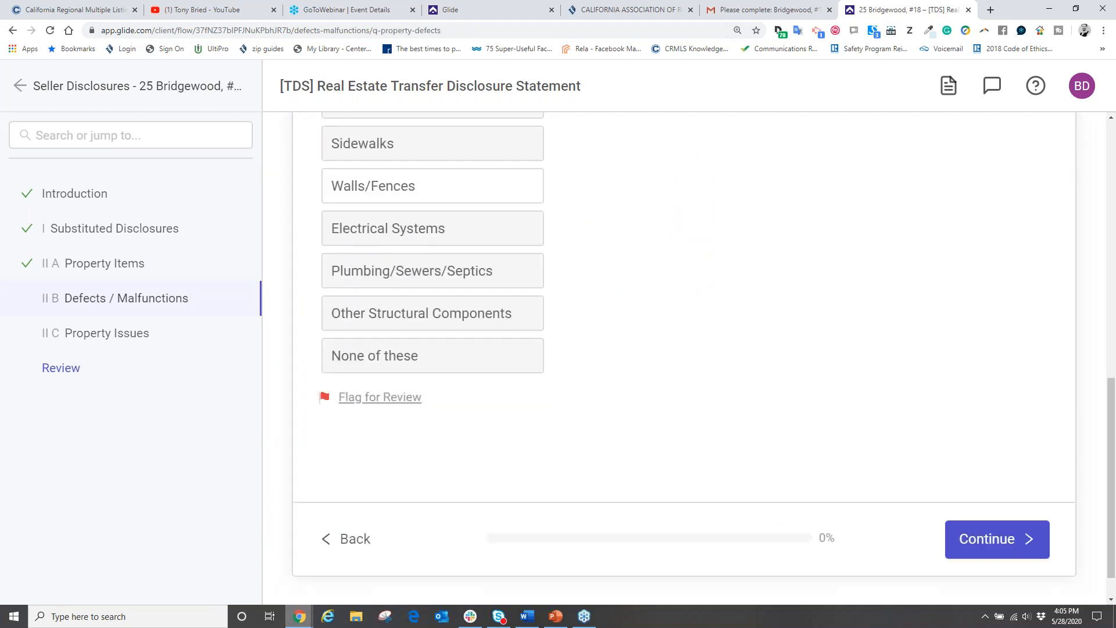
left_click(361, 357)
left_click(1005, 535)
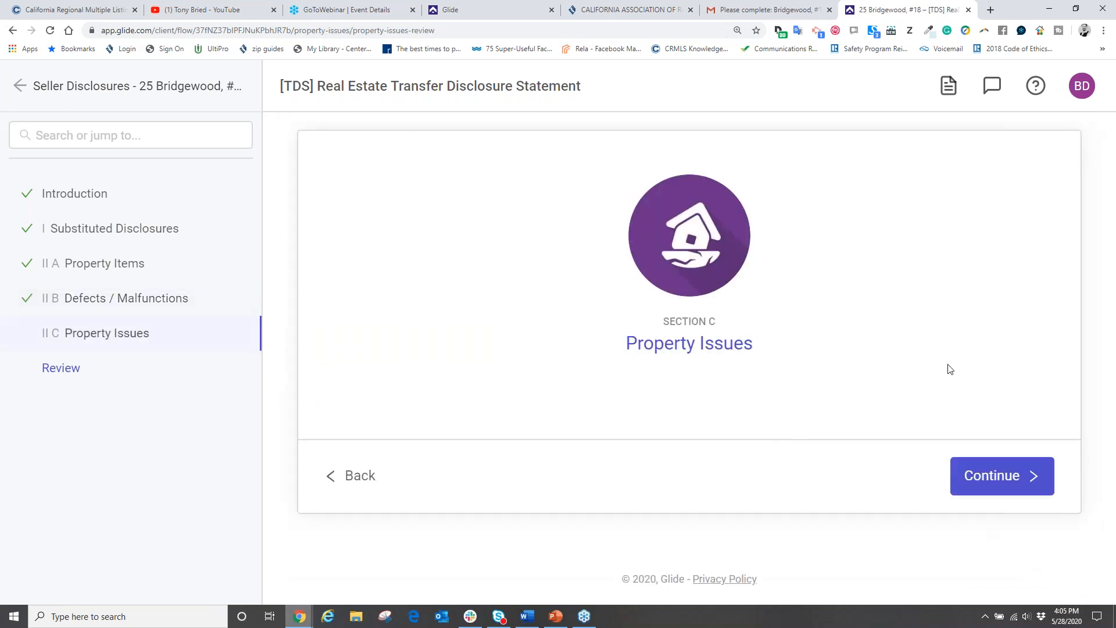
left_click(1007, 477)
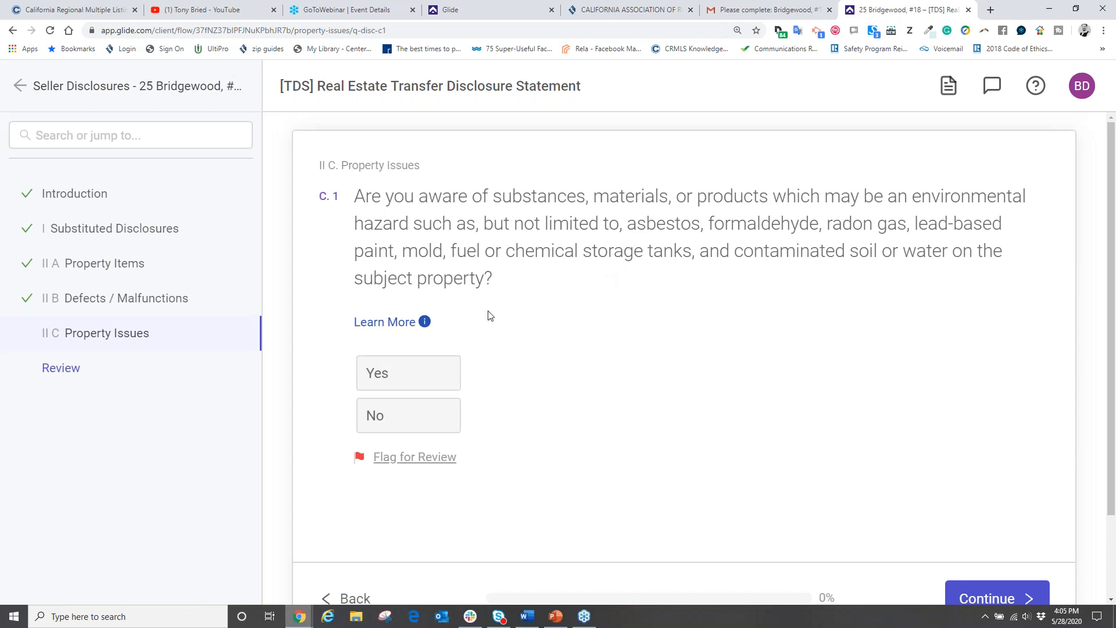
Step: Answer No to the environmental hazards and shared property features questions
scroll(523, 345, "down", 2)
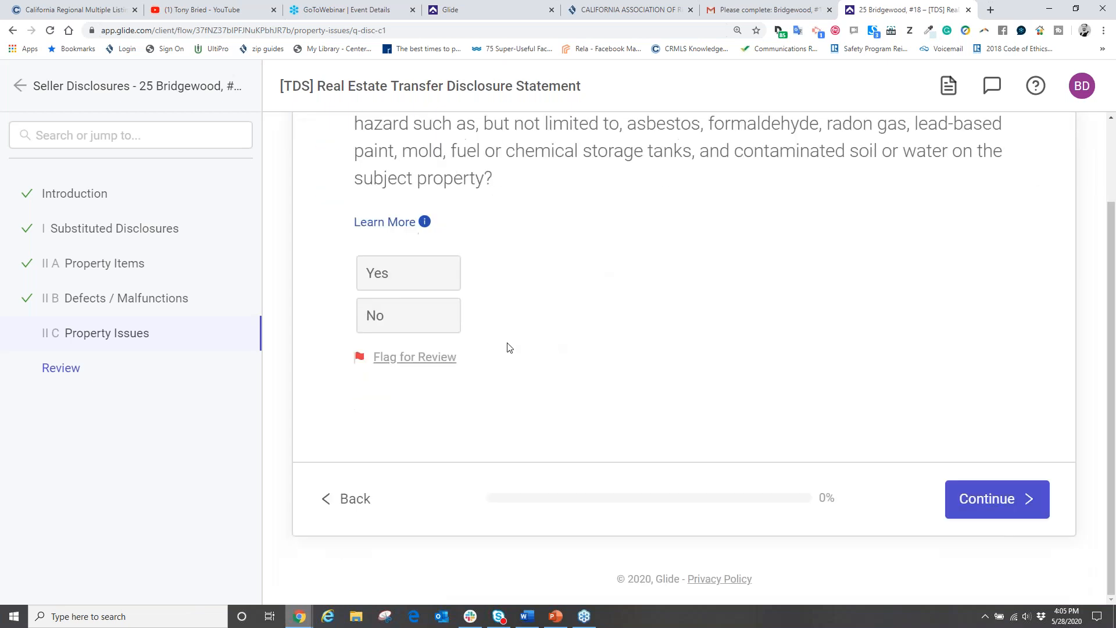
left_click(418, 327)
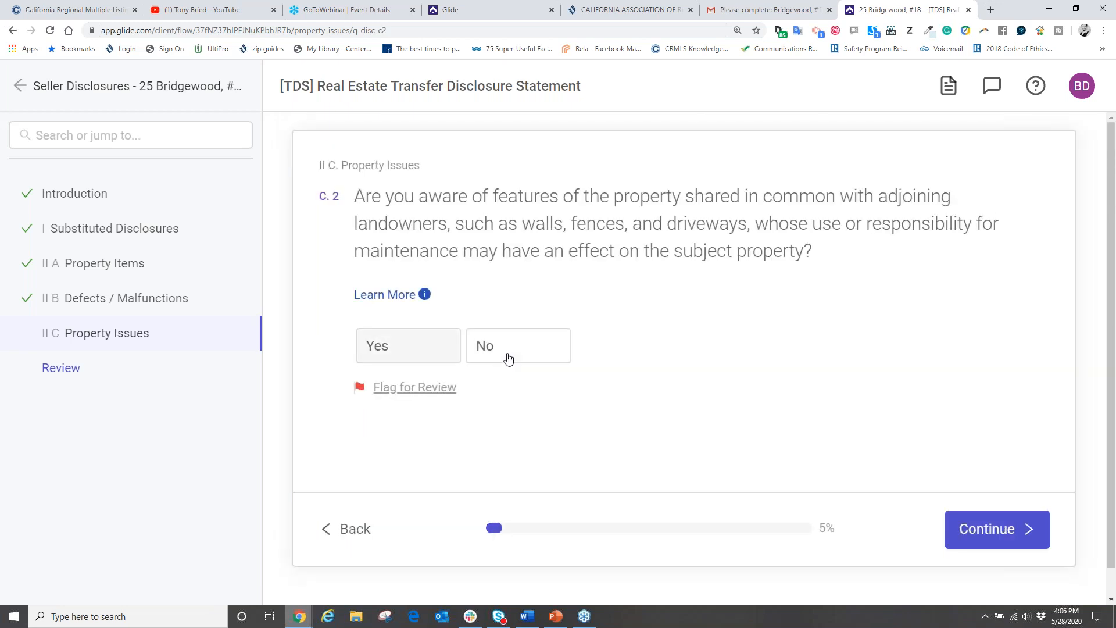
left_click(507, 355)
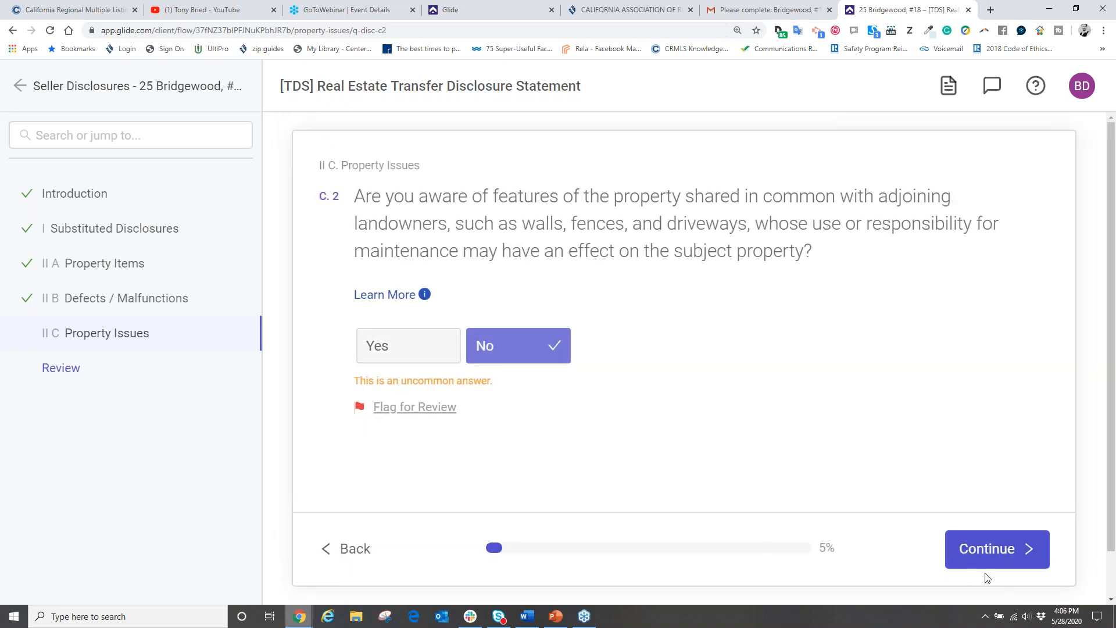
left_click(1005, 549)
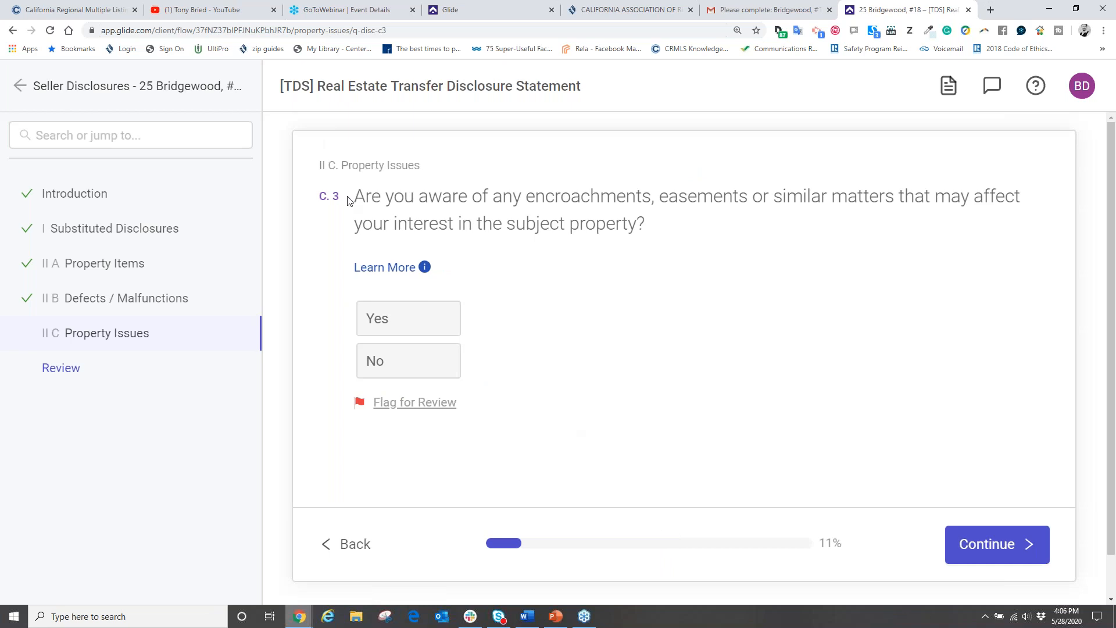
Step: Answer No to encroachments and unpermitted alterations, and Yes to C.5 noting 'Meth lab in the back yard.'
left_click(411, 361)
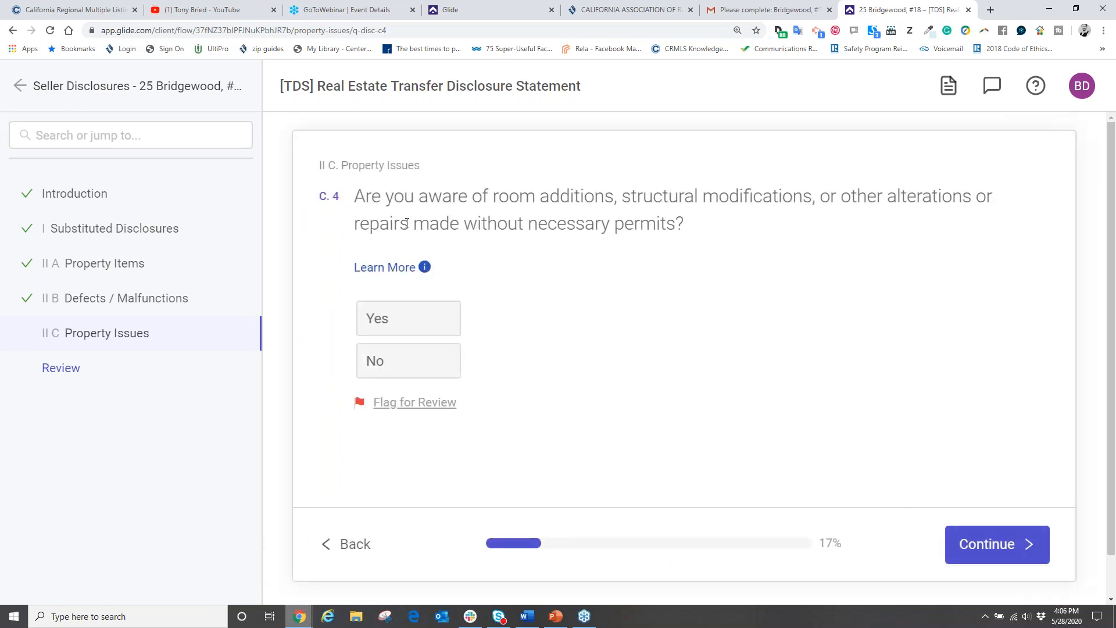
left_click(457, 374)
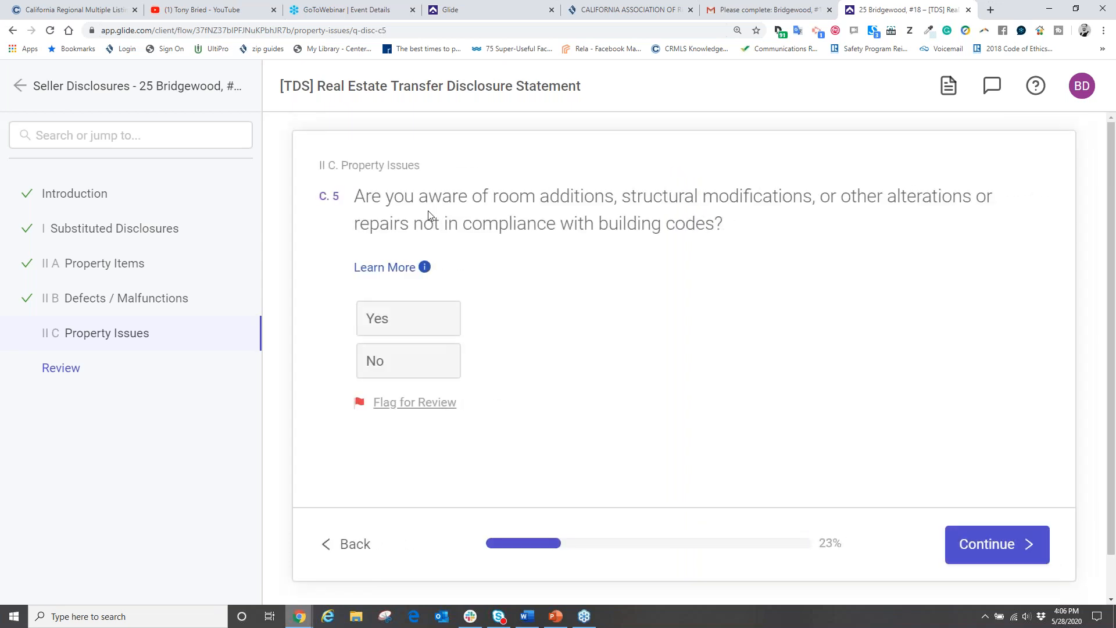
left_click(400, 320)
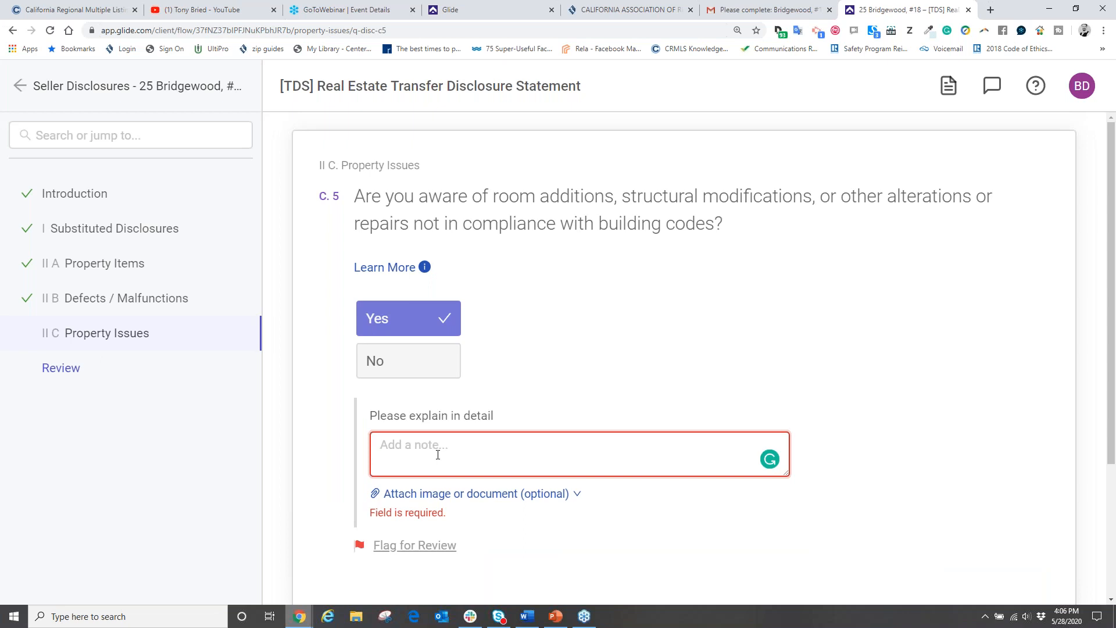
type("Meth lab")
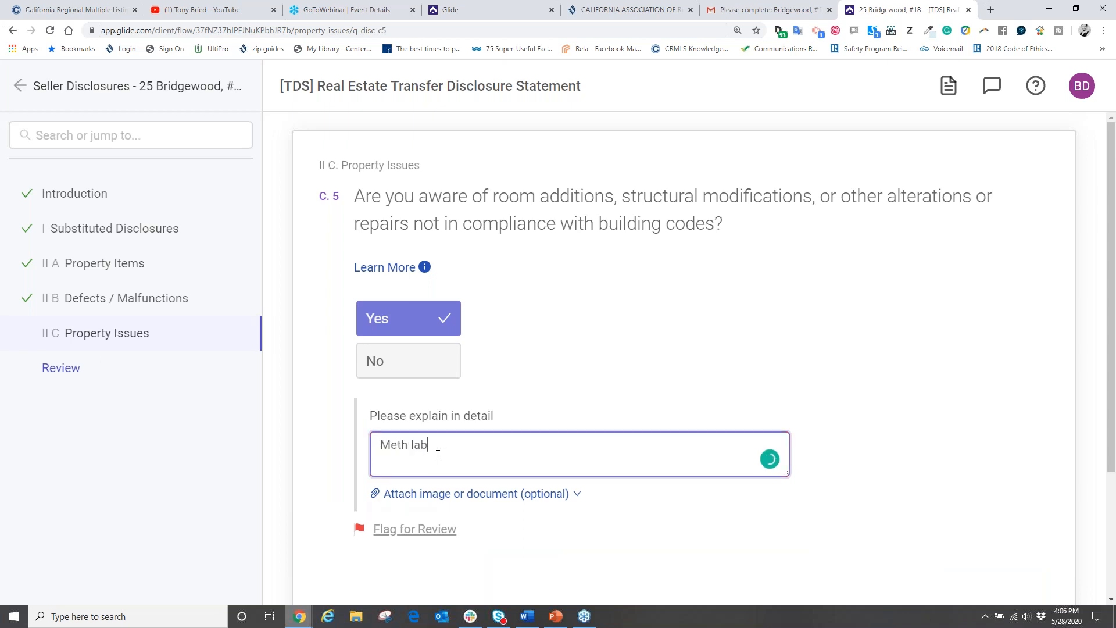
type(" in the back yard.")
left_click(853, 409)
scroll(857, 411, "down", 3)
left_click(998, 503)
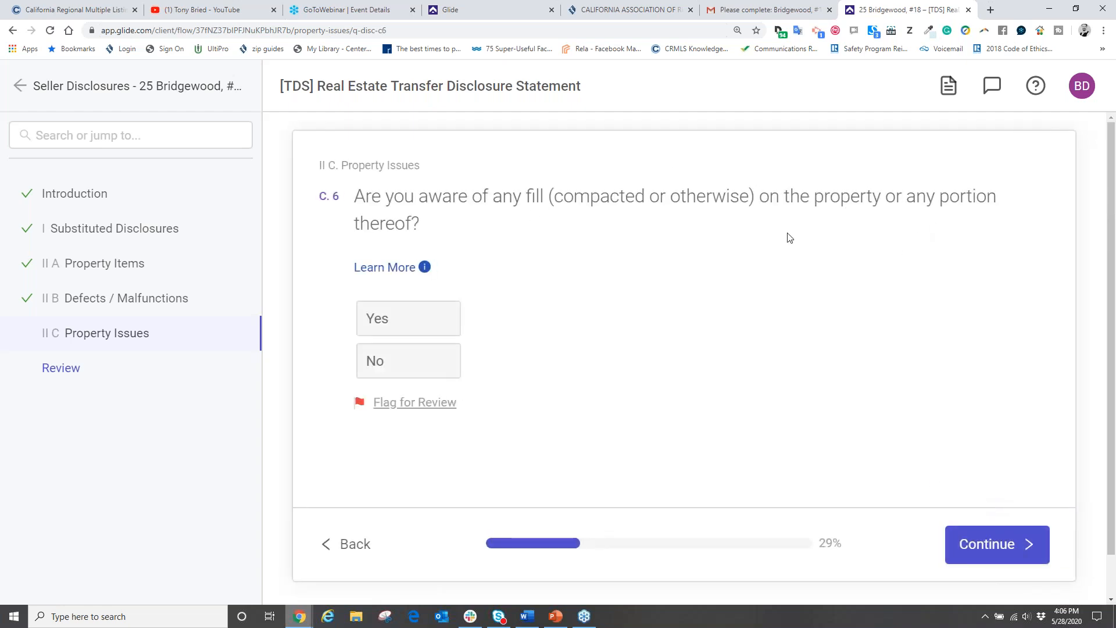
Step: Answer No to questions C.6 through C.11, from fill to neighborhood noise
left_click(424, 366)
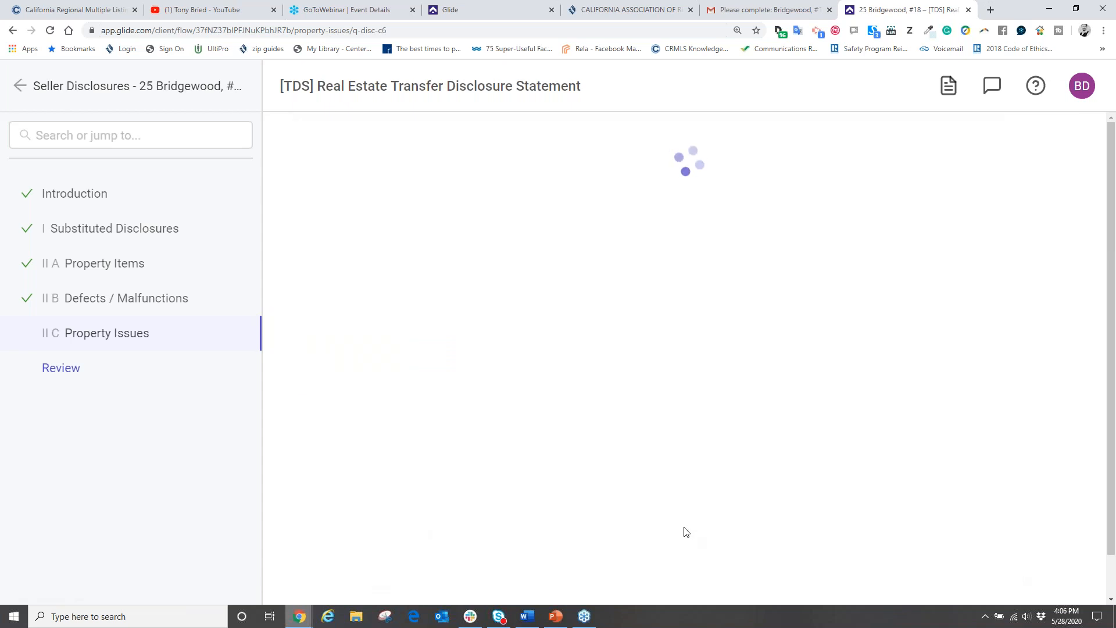
left_click(410, 361)
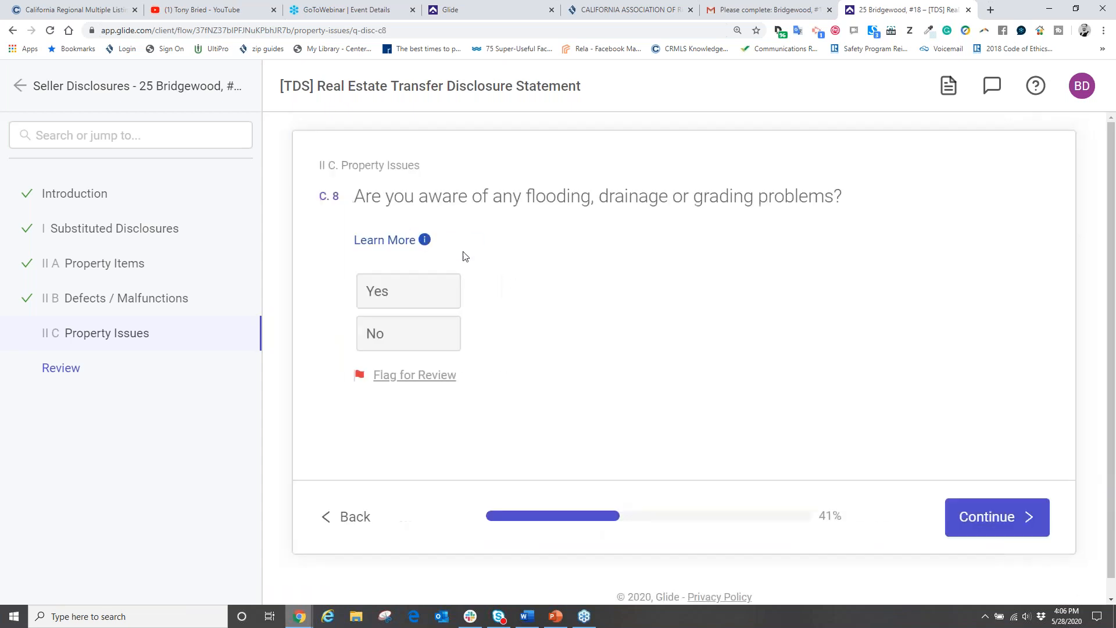
left_click(407, 336)
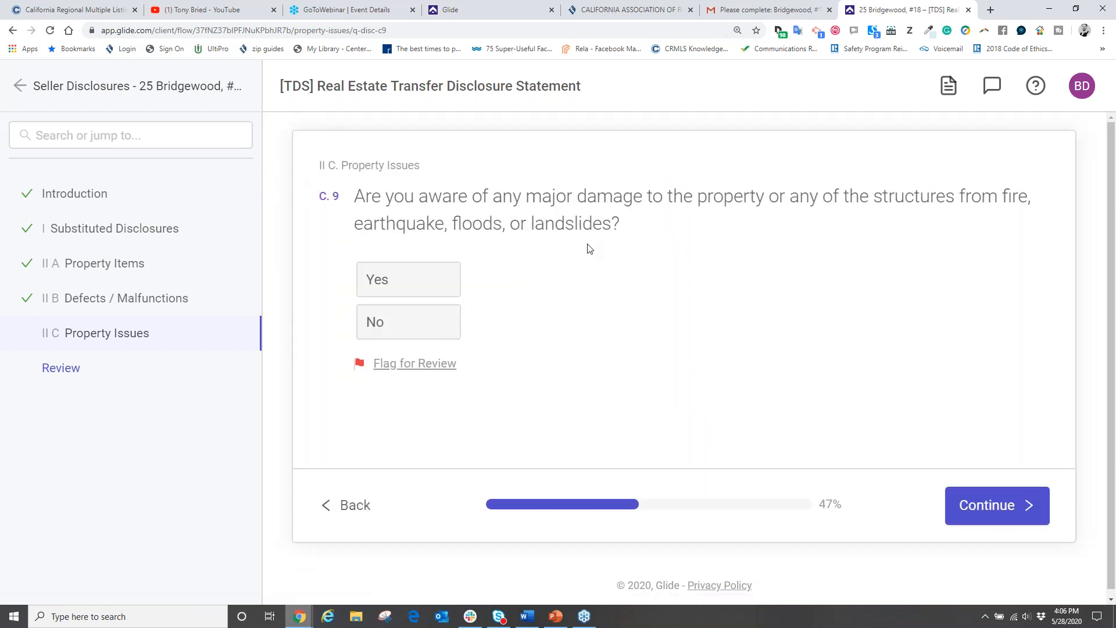
left_click(433, 330)
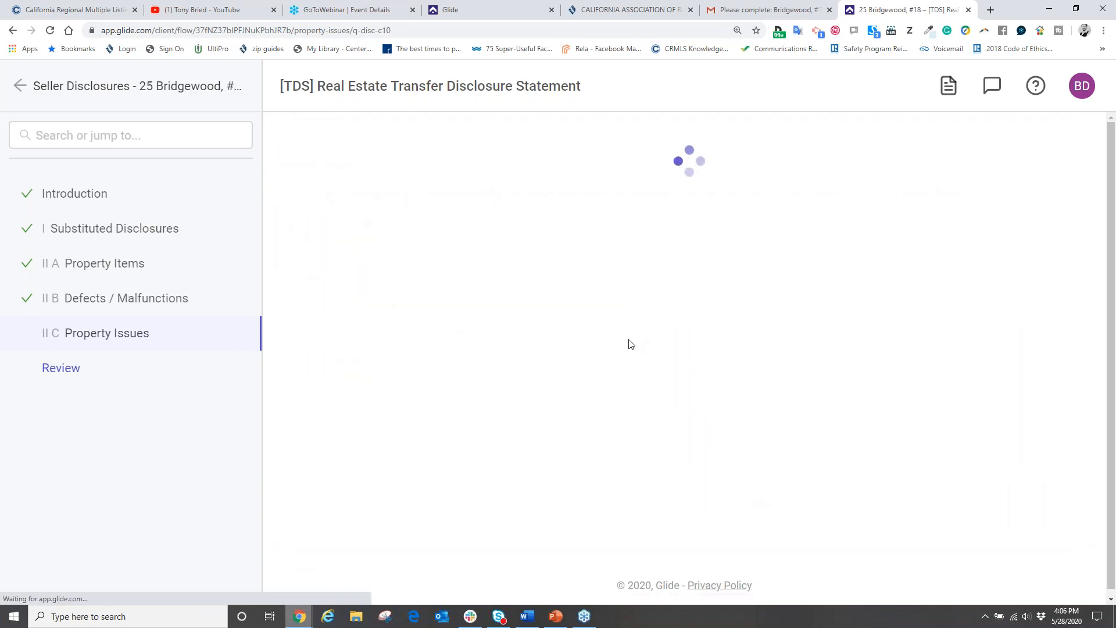
left_click(416, 363)
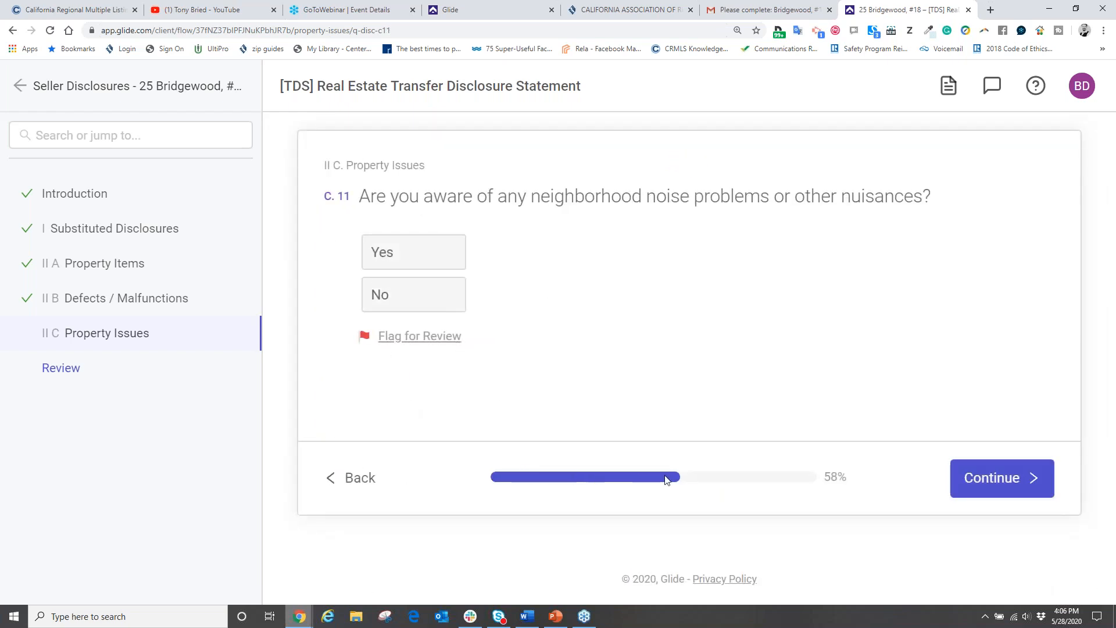
left_click(445, 303)
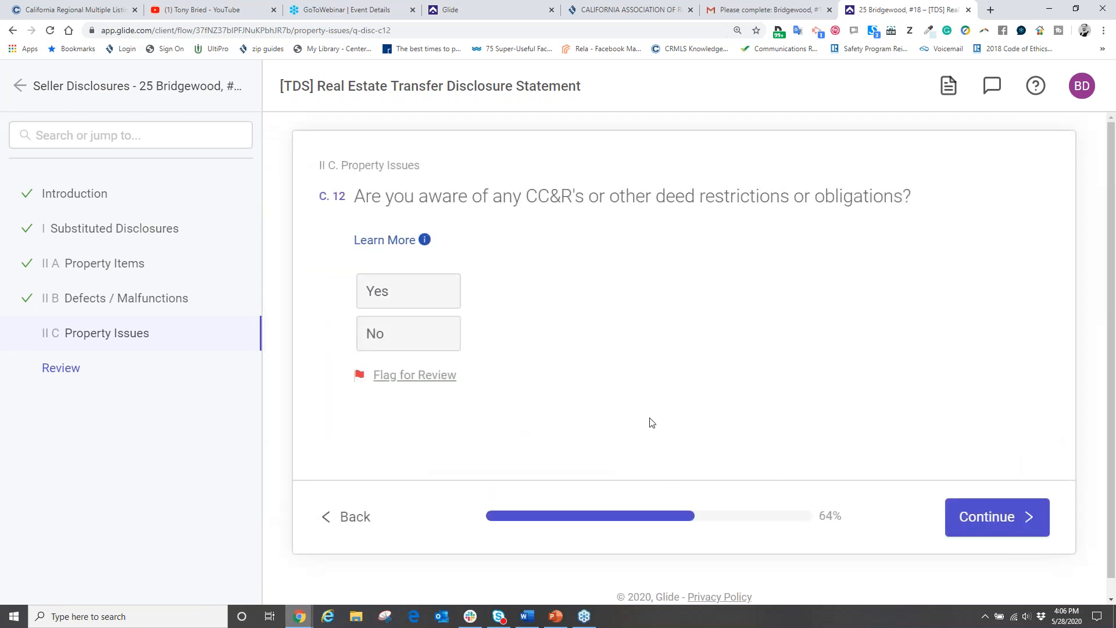
Step: Skip C.12 and C.13, answer No to C.14–C.16, and pass the additional-information question
left_click(956, 518)
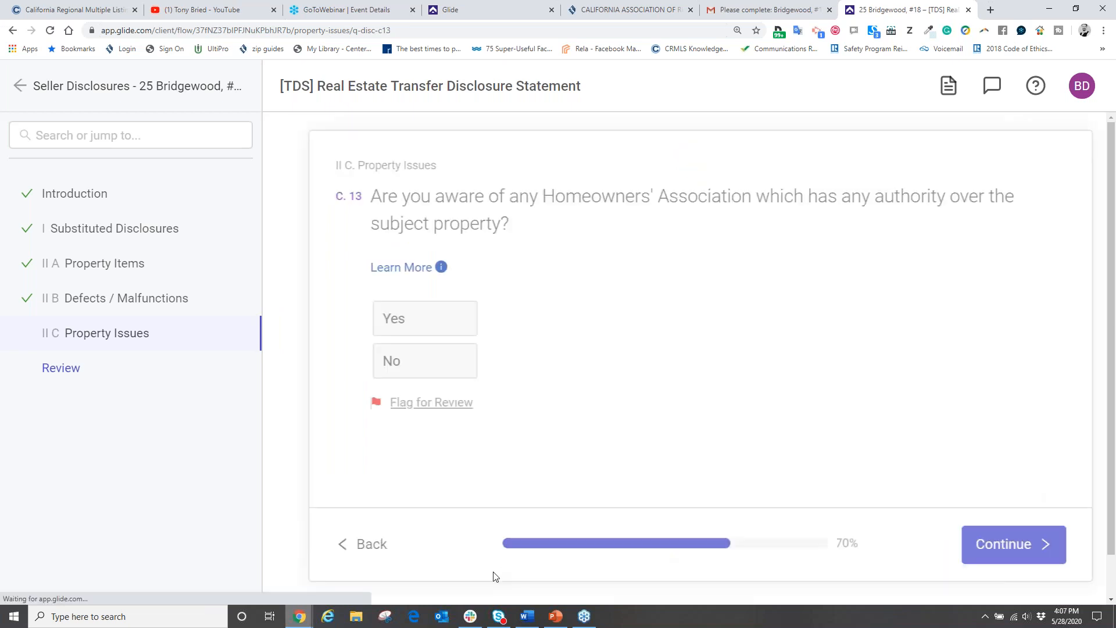
left_click(956, 542)
mouse_move(300, 616)
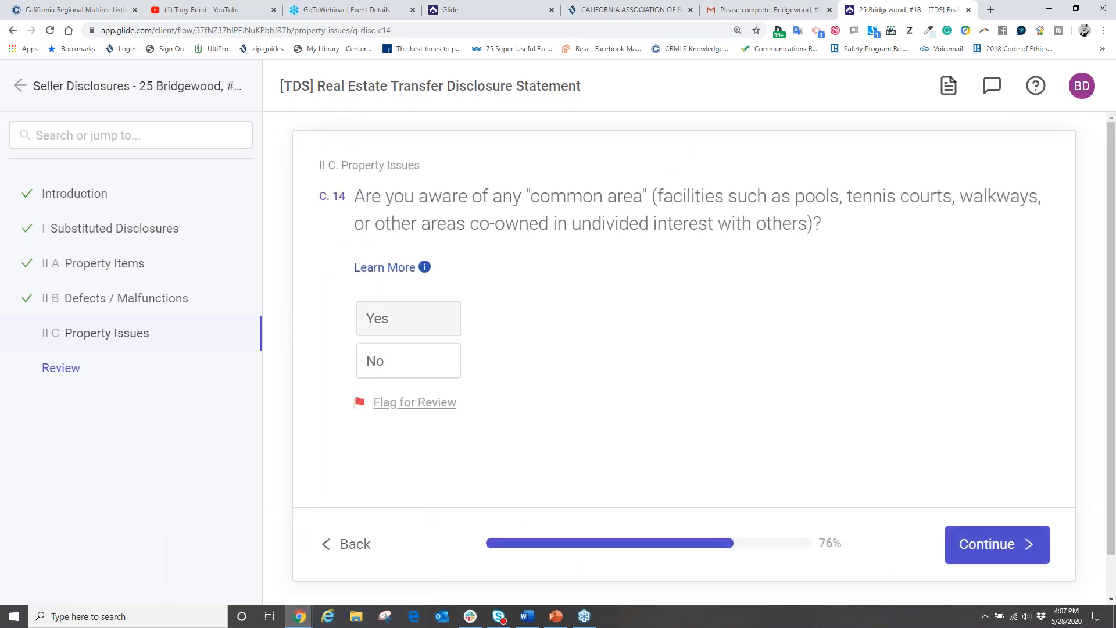
left_click(407, 369)
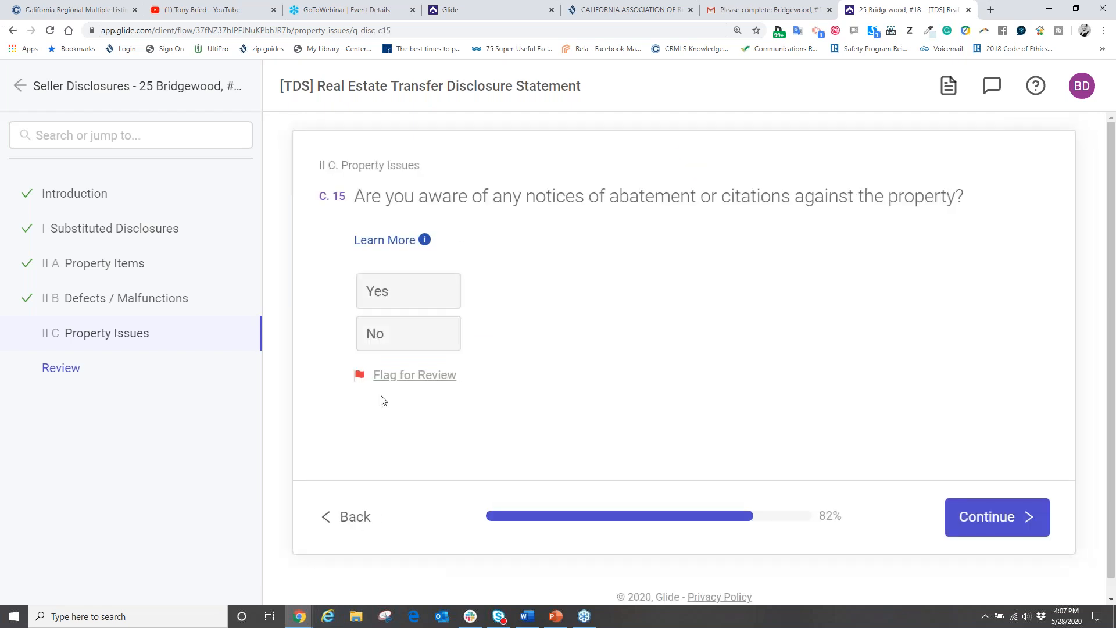
left_click(367, 333)
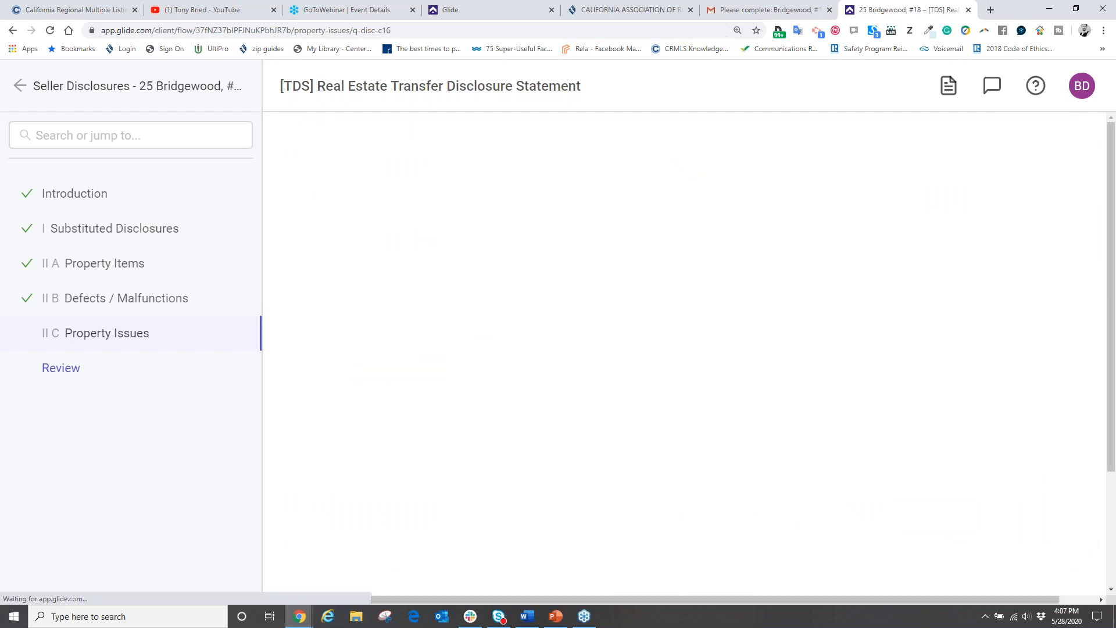
left_click(398, 462)
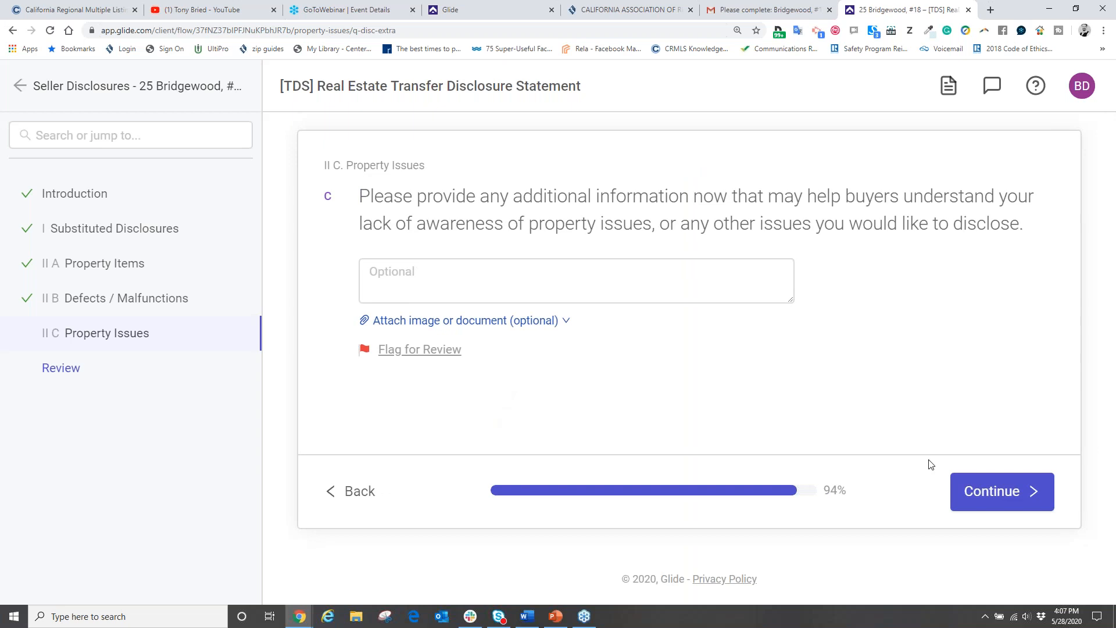
left_click(988, 492)
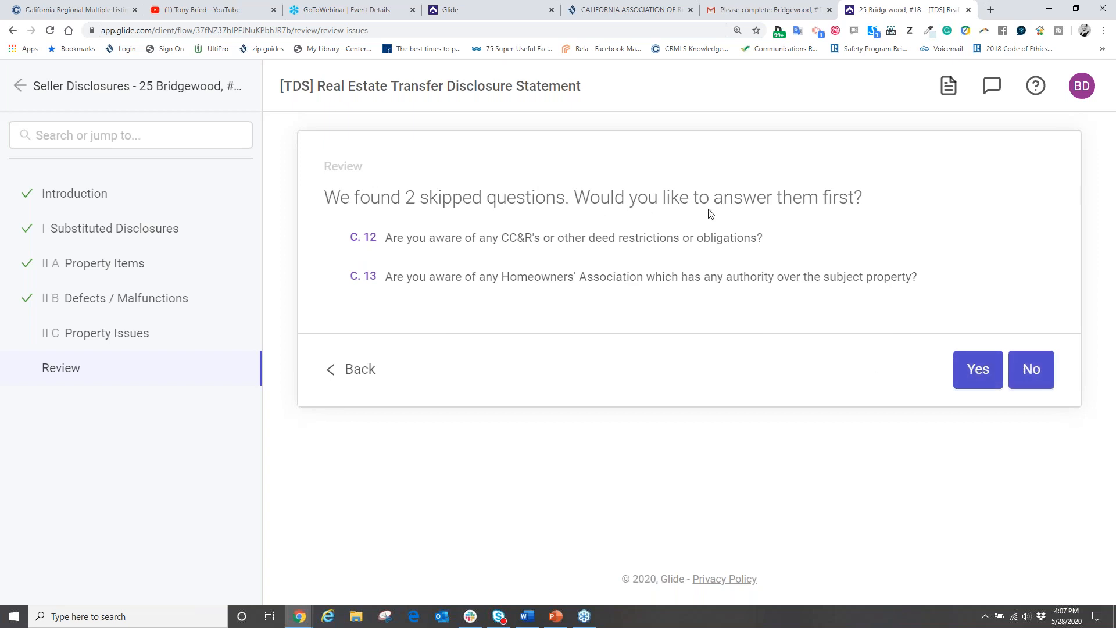
Step: Return to the skipped questions and answer No for the CC&R's and Homeowners' Association
left_click(976, 370)
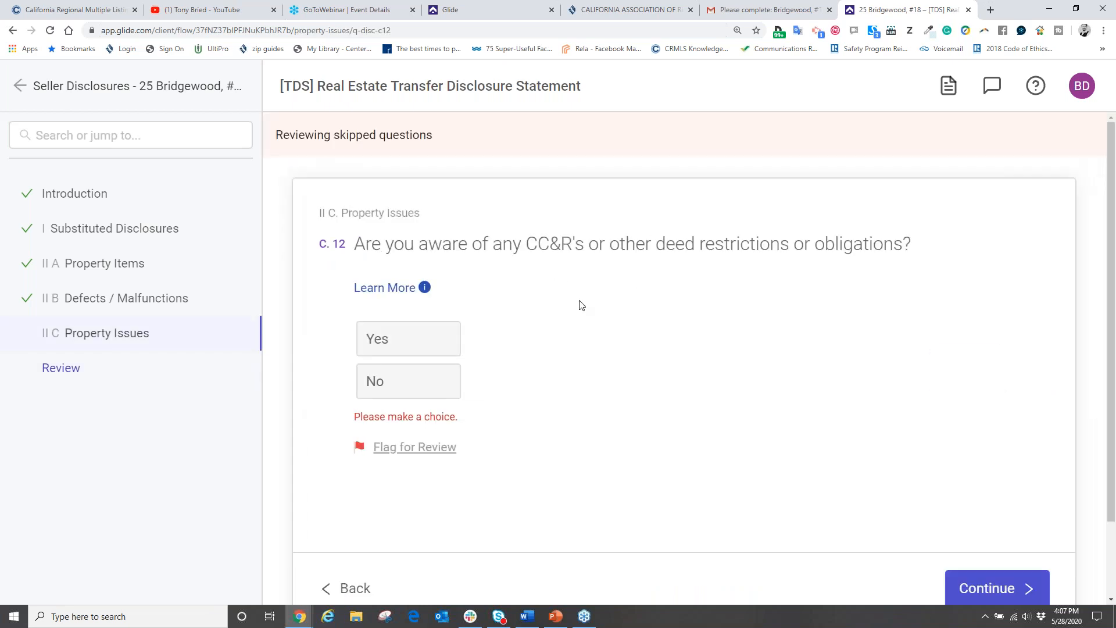
left_click(399, 353)
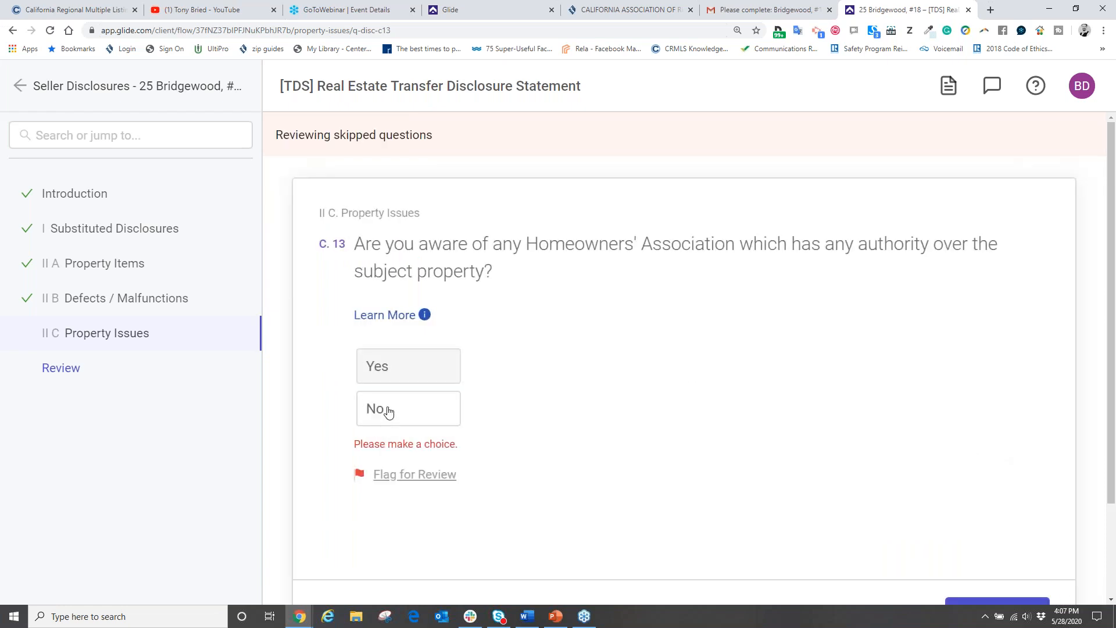
left_click(397, 411)
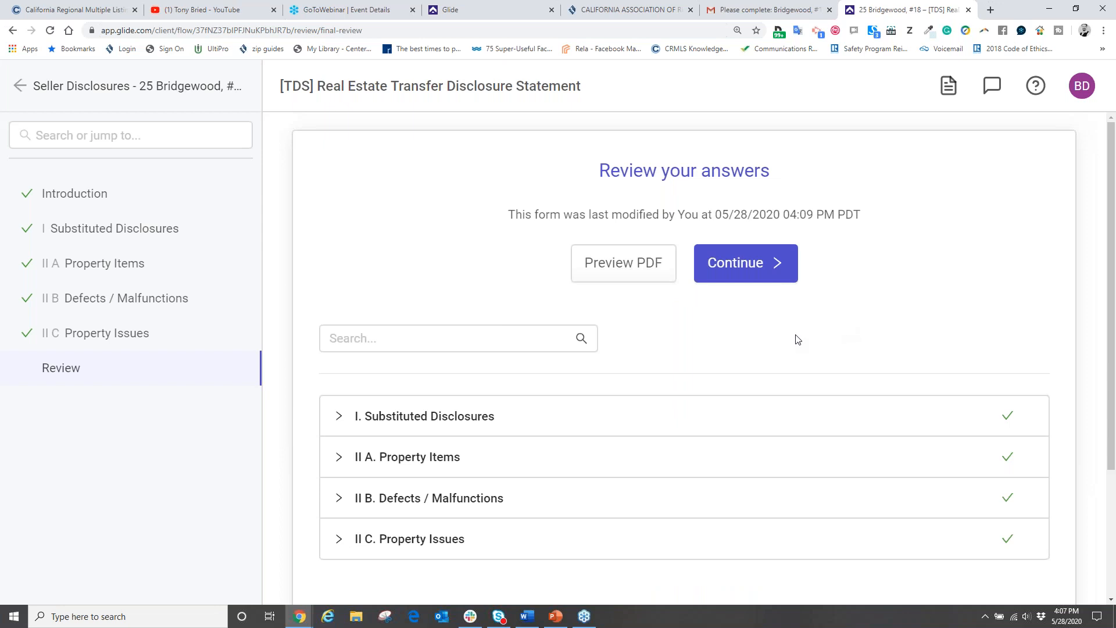
Step: Submit the reviewed TDS disclosure answers to the agent
scroll(441, 319, "down", 2)
scroll(433, 368, "down", 1)
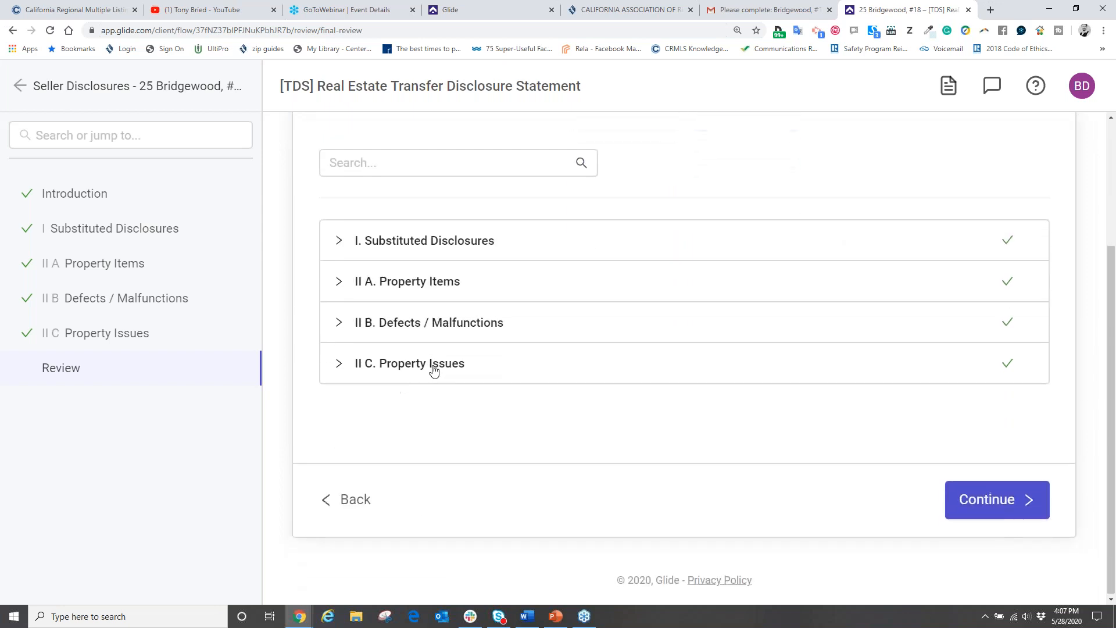
scroll(432, 369, "up", 3)
left_click(736, 271)
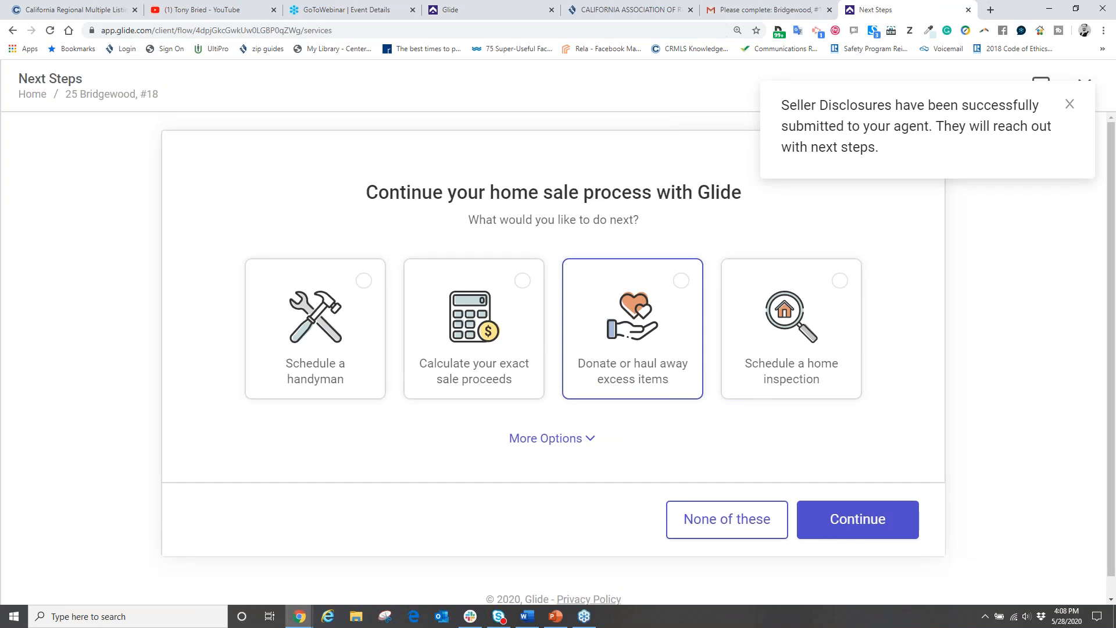
left_click(878, 526)
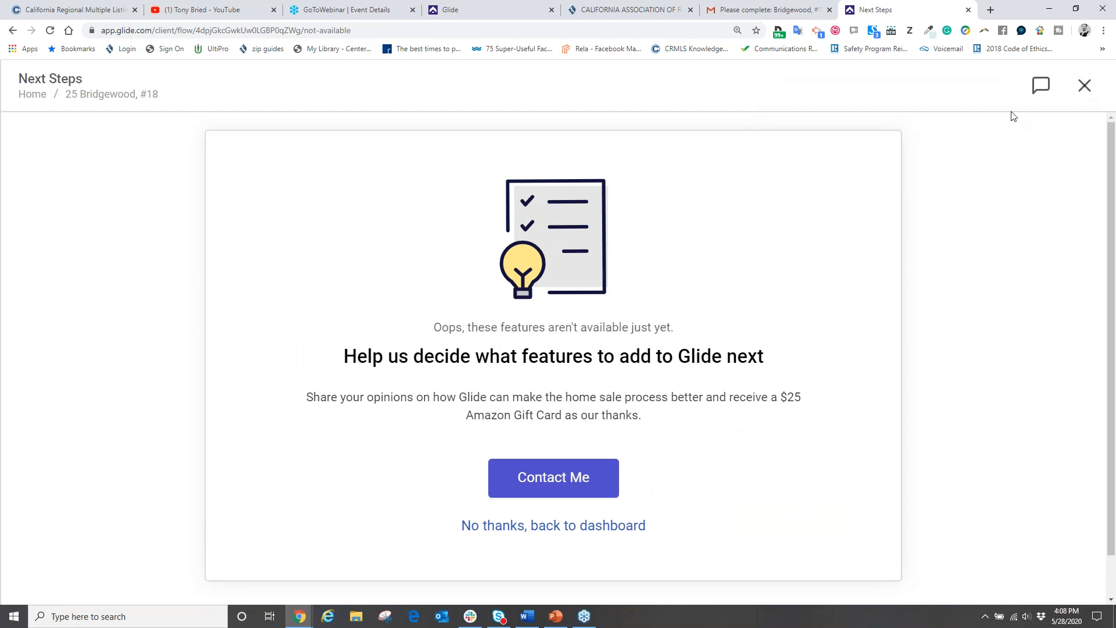
scroll(675, 458, "down", 1)
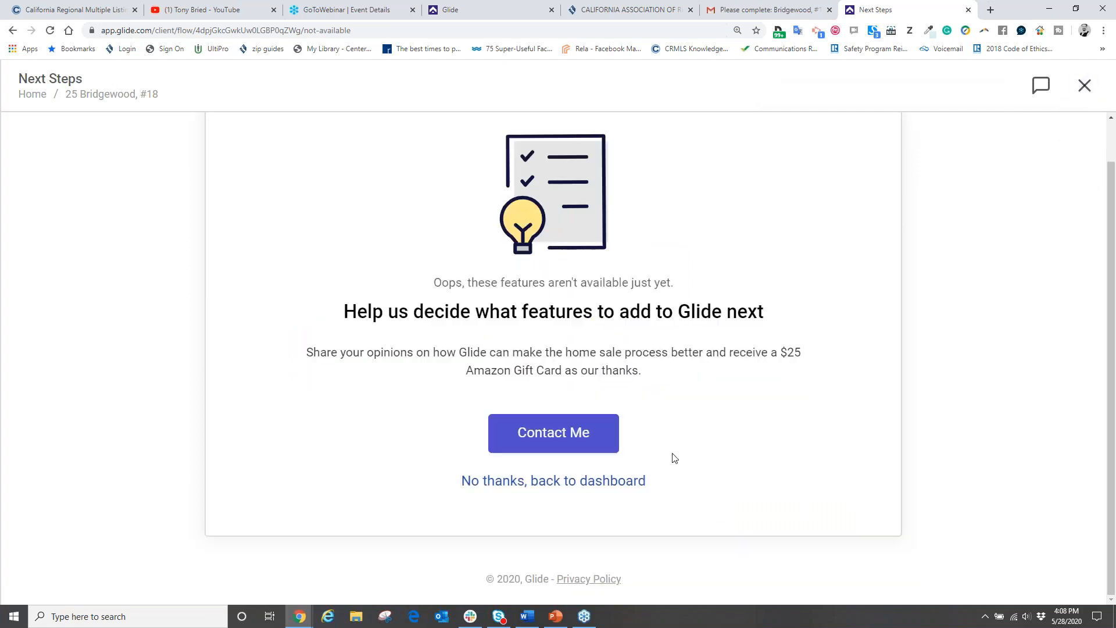
left_click(554, 484)
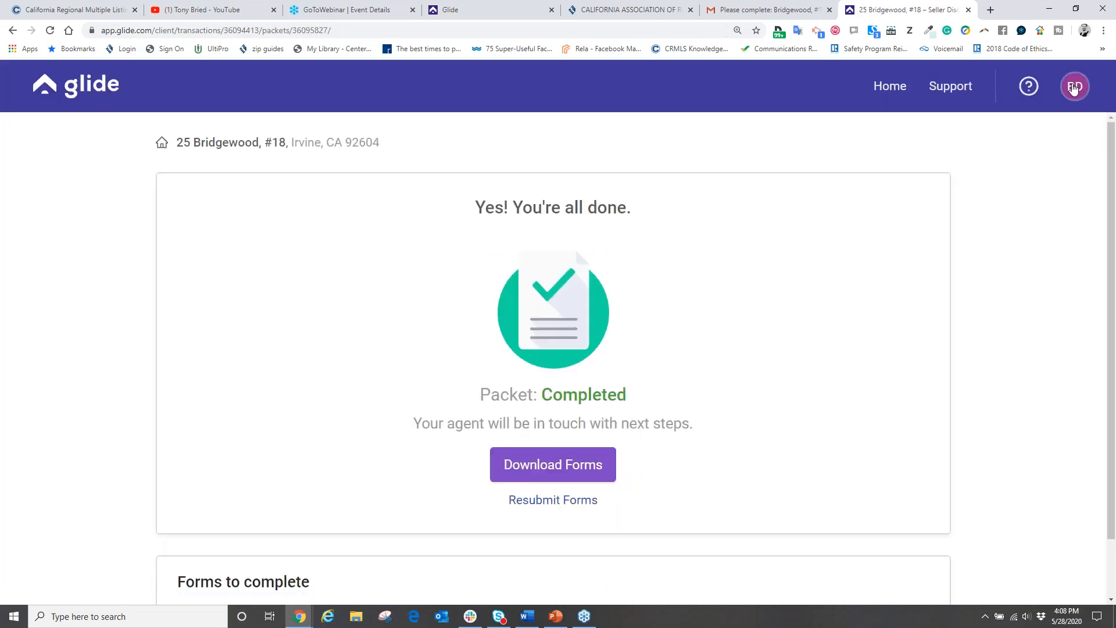
Step: Log out of the seller's Glide account from the avatar menu
left_click(1074, 88)
left_click(1005, 146)
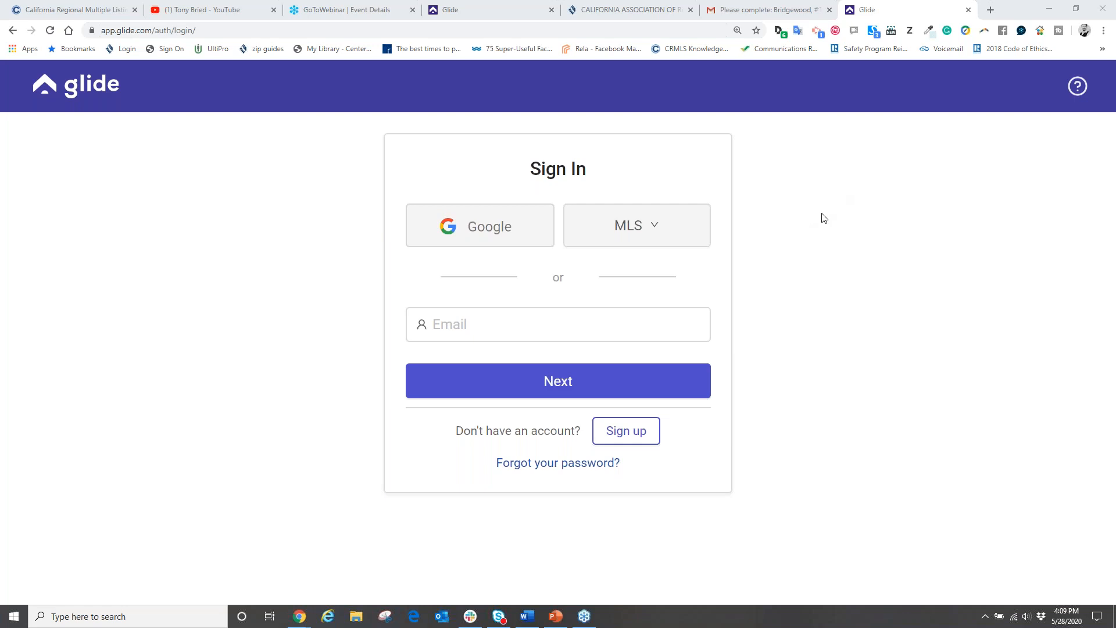
Step: Sign in to Glide with the agent's e-mail address and password
left_click(67, 94)
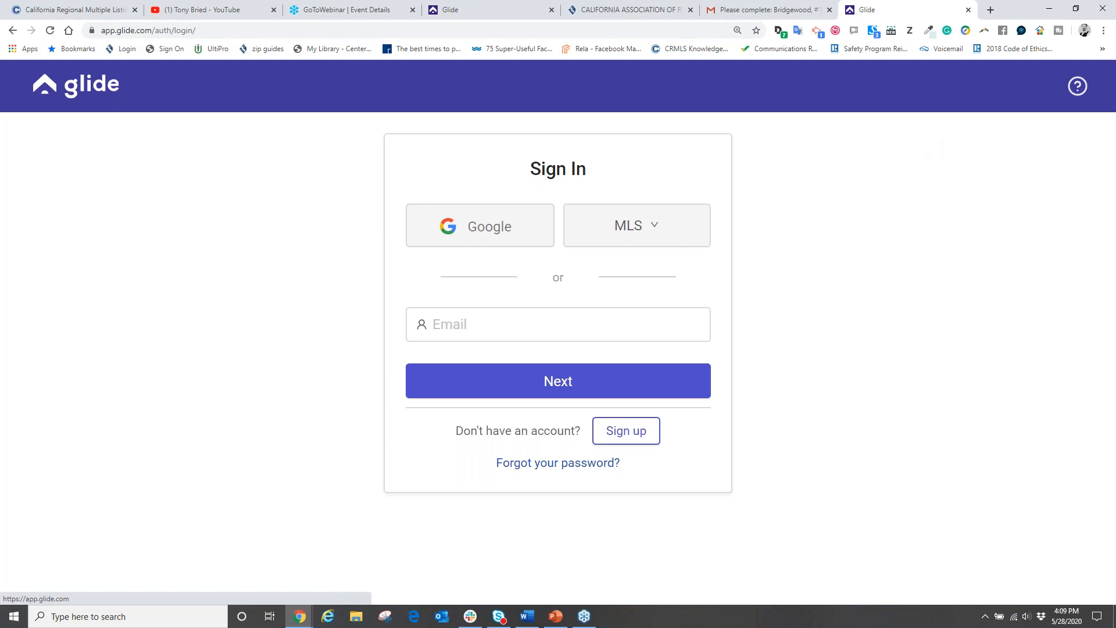
left_click(450, 324)
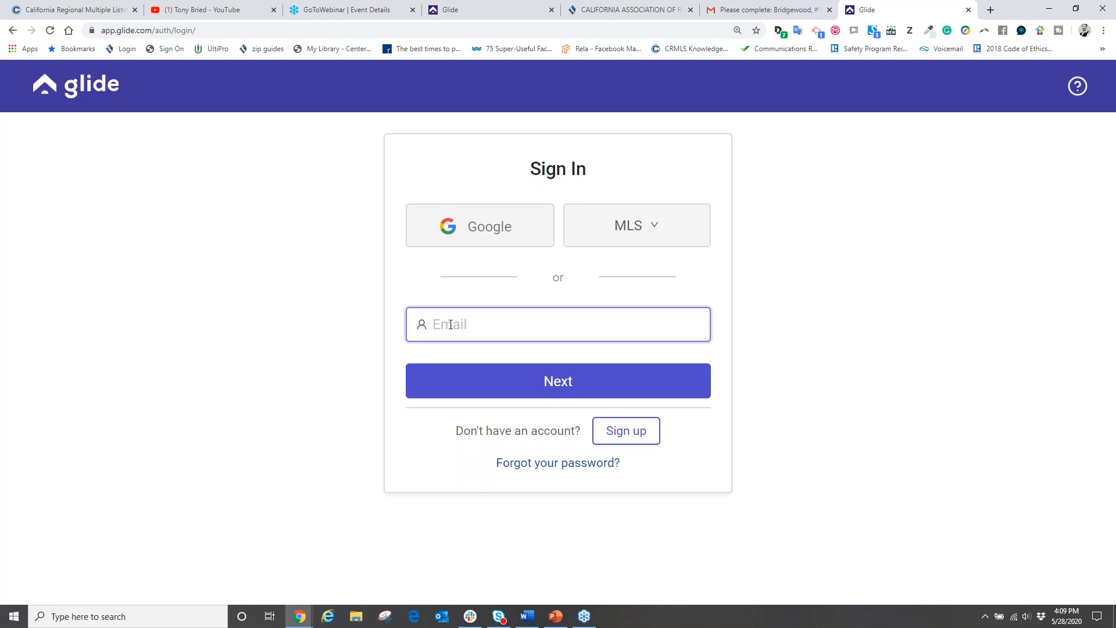
left_click(535, 383)
left_click(493, 267)
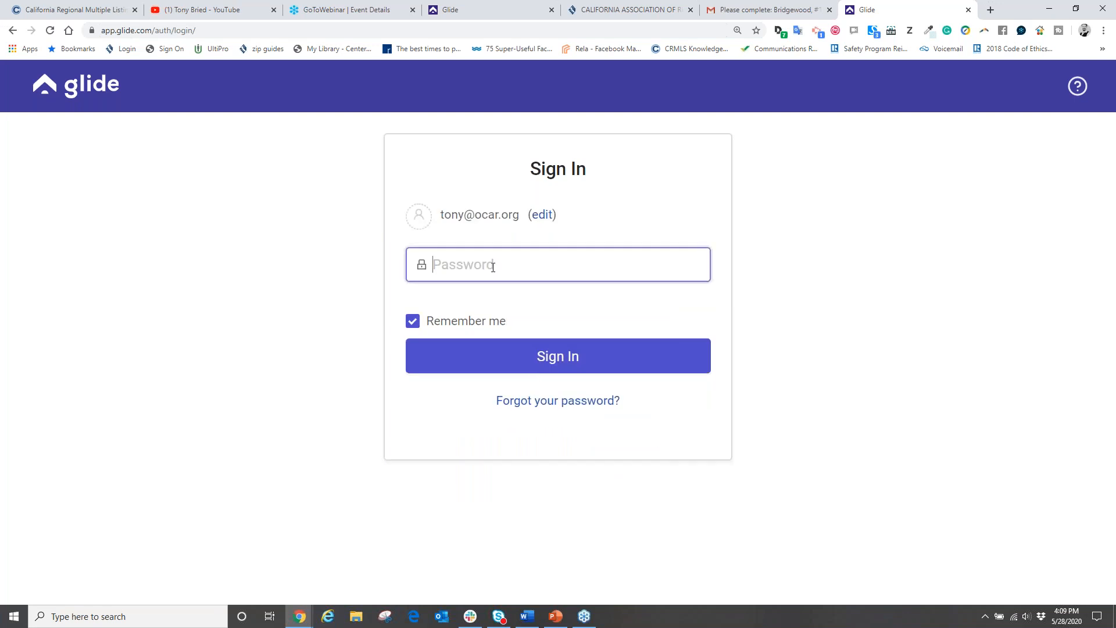
type("••••••••")
key("Return")
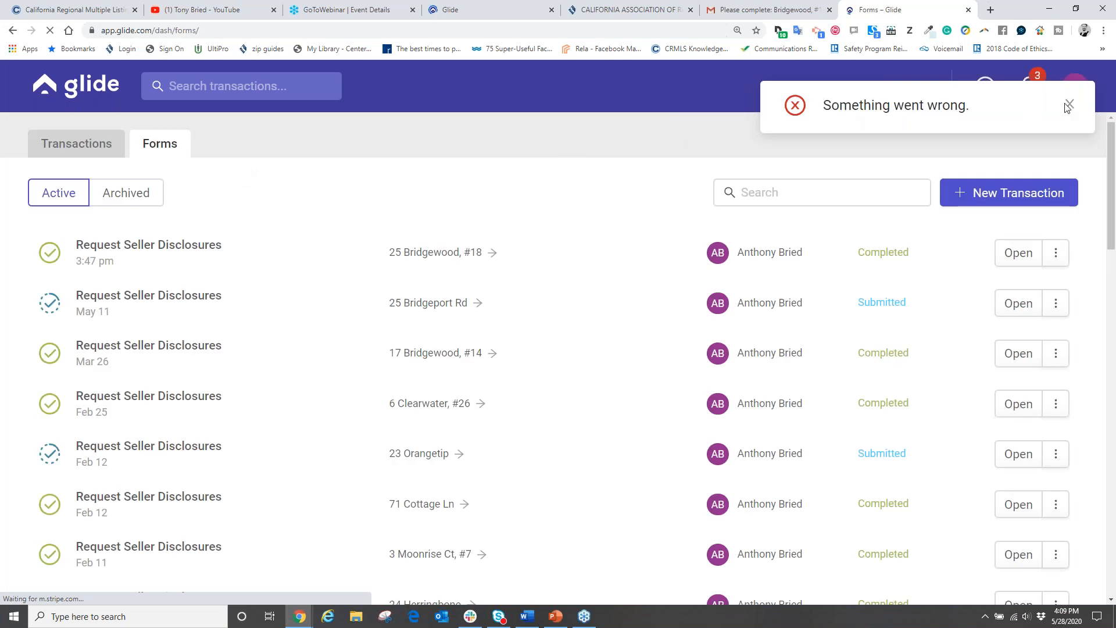
left_click(1070, 107)
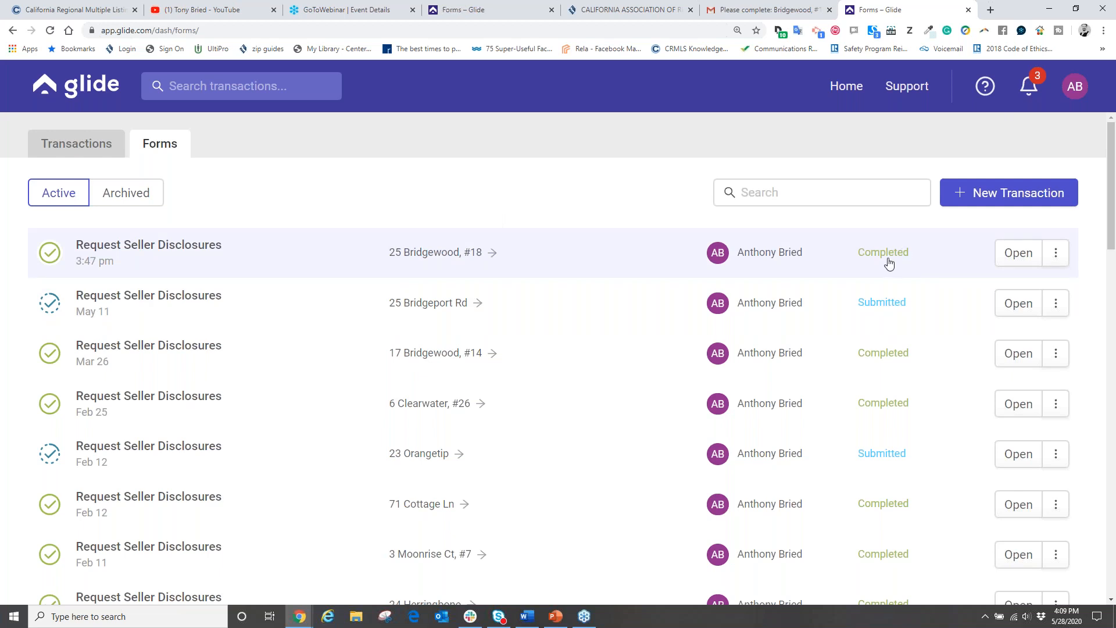
left_click(129, 247)
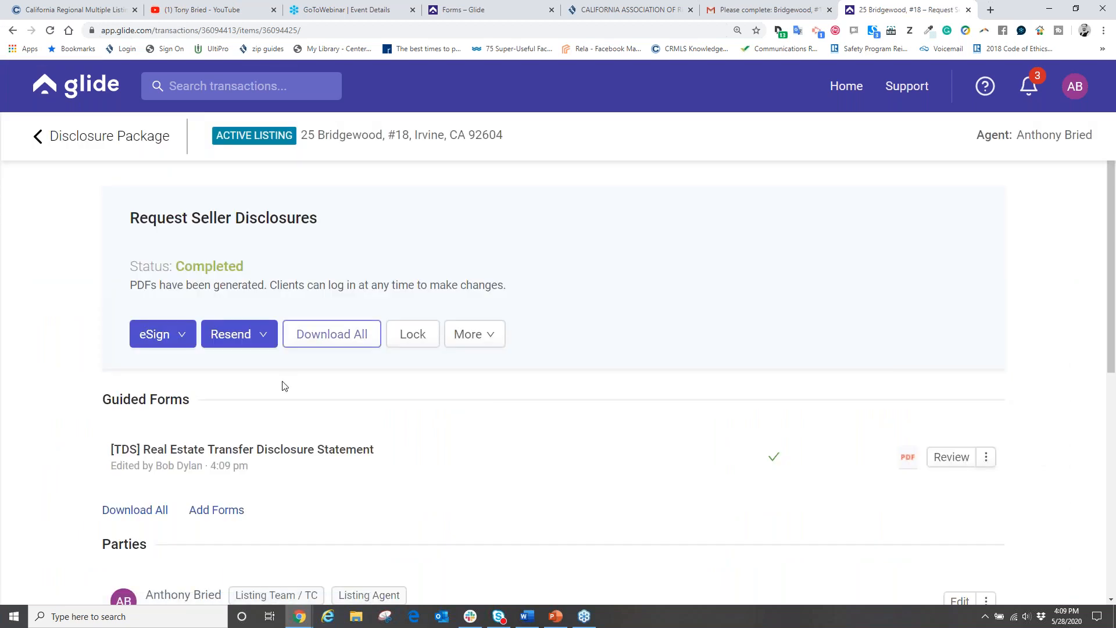
scroll(348, 389, "down", 1)
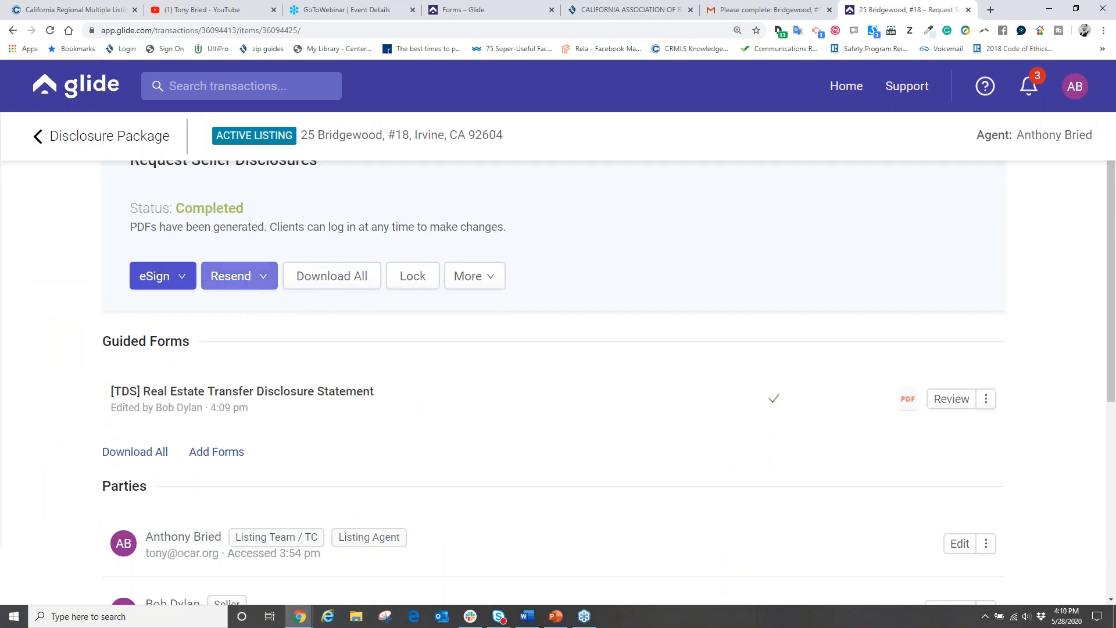
scroll(244, 401, "down", 2)
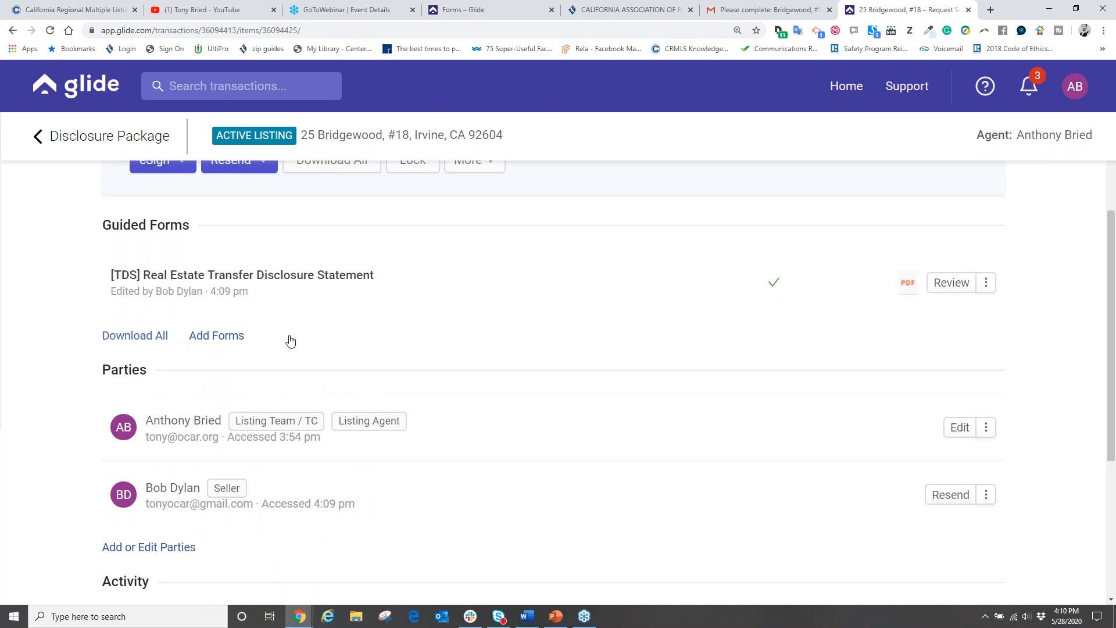
left_click(952, 285)
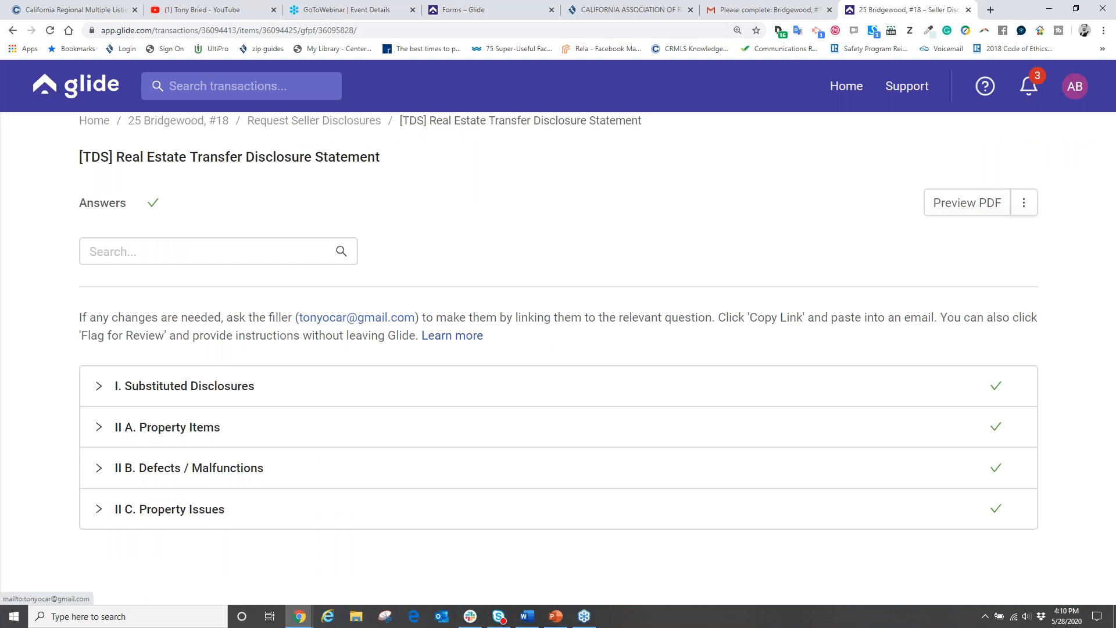
left_click(930, 200)
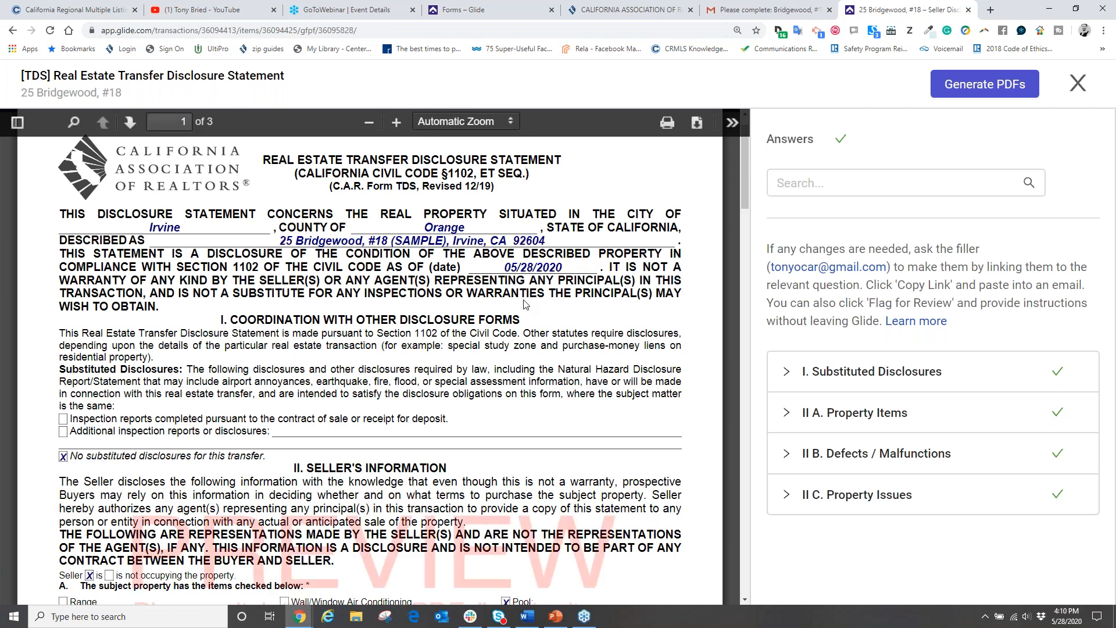
scroll(429, 327, "down", 6)
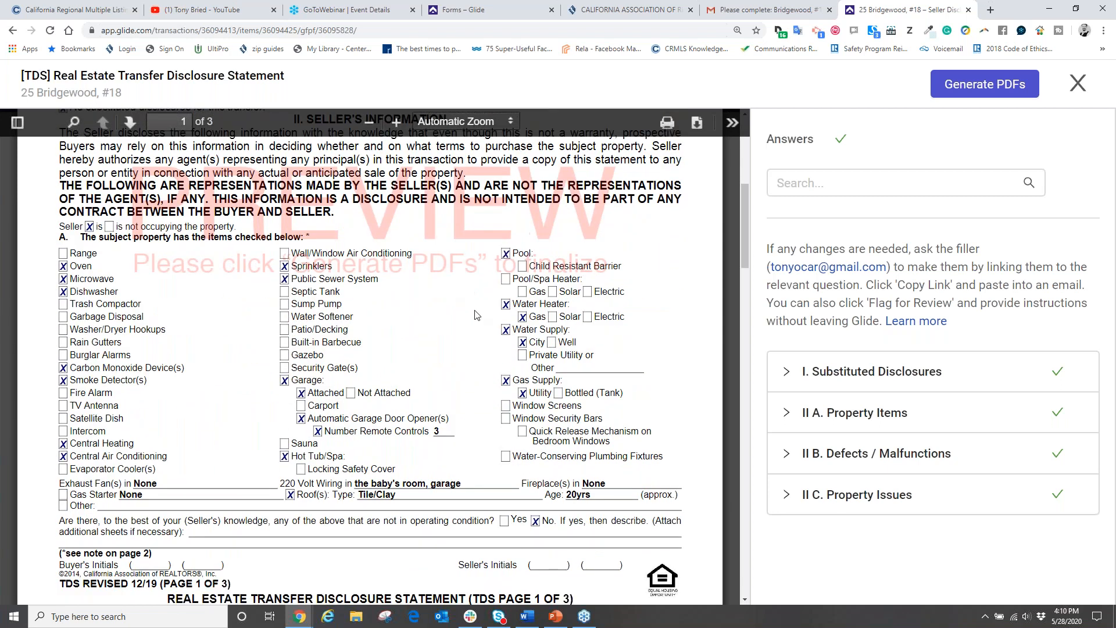
scroll(491, 365, "down", 8)
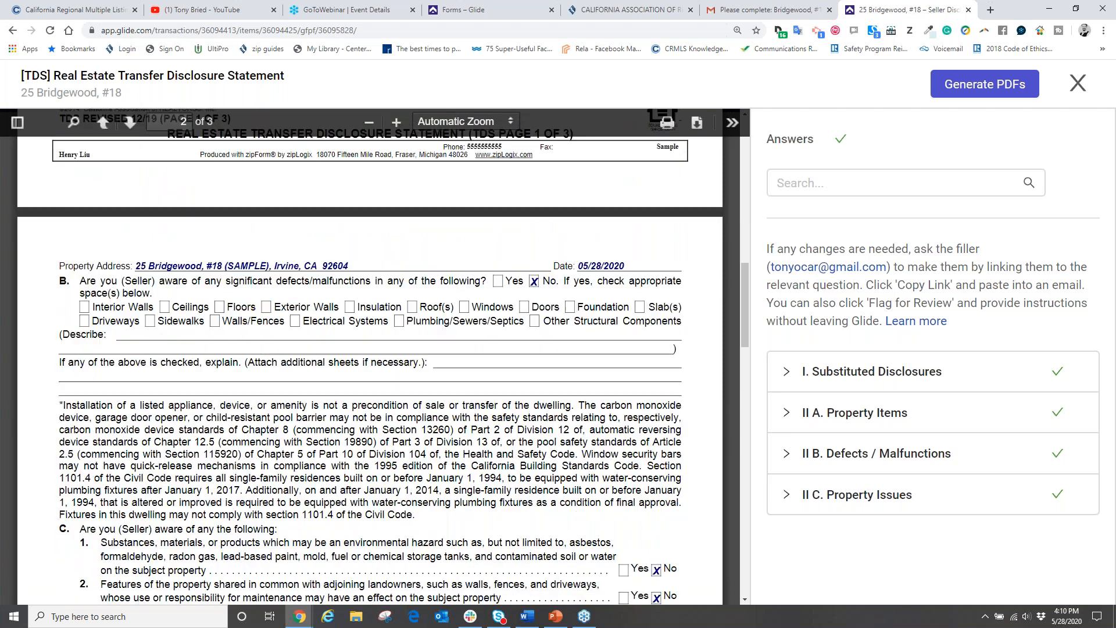
scroll(457, 370, "down", 5)
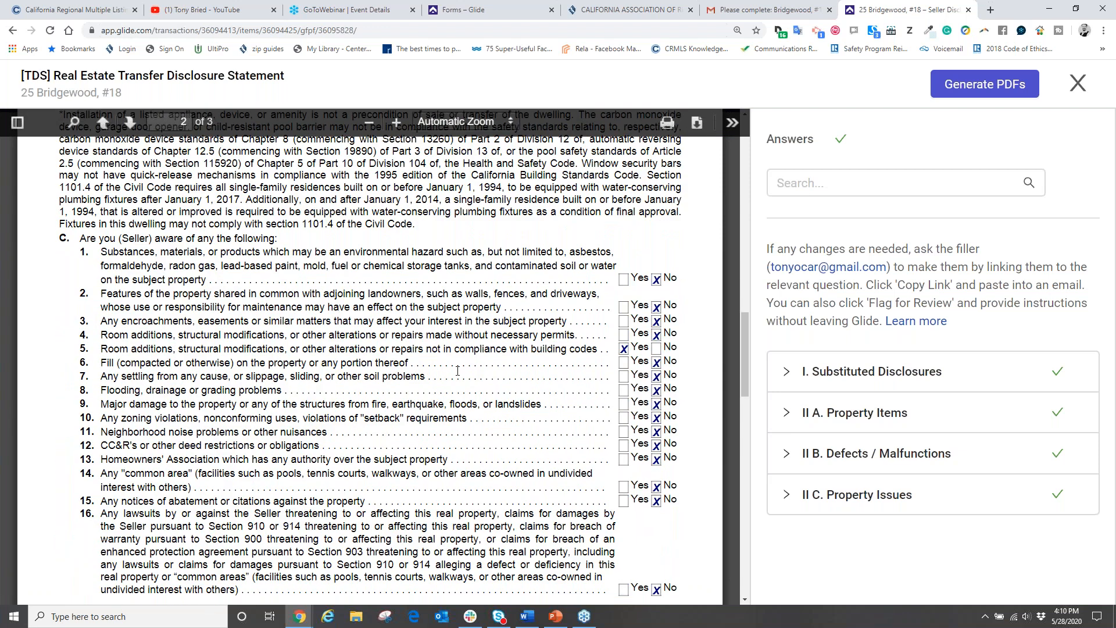
scroll(462, 361, "up", 5)
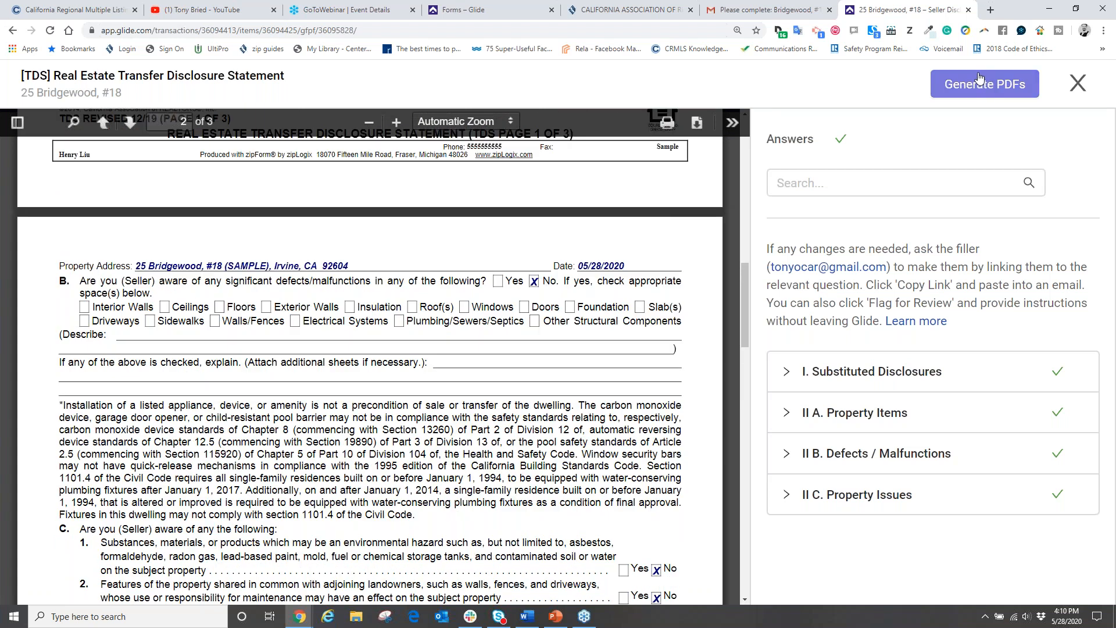
left_click(1078, 84)
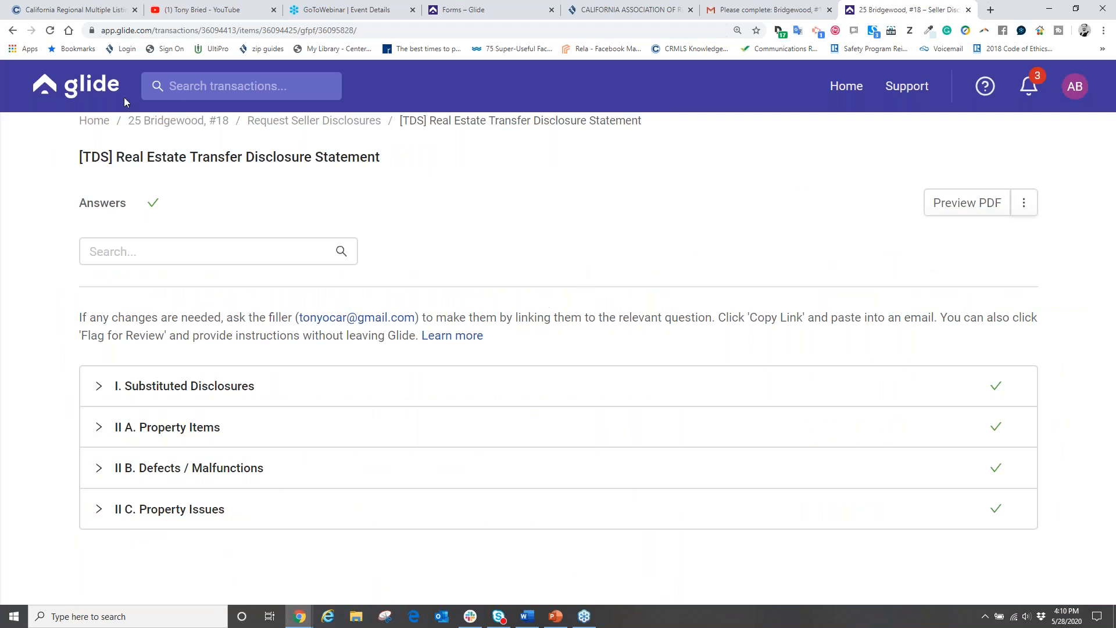
Step: Go back to Request Seller Disclosures, view the eSign options, then switch to zipForm Plus
left_click(11, 32)
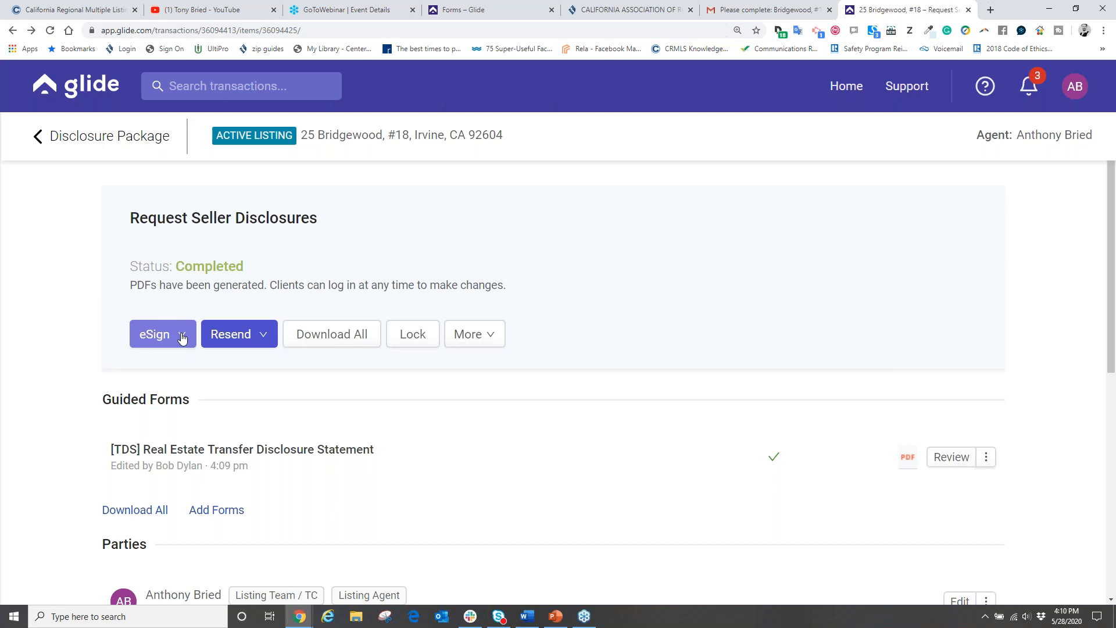
left_click(184, 338)
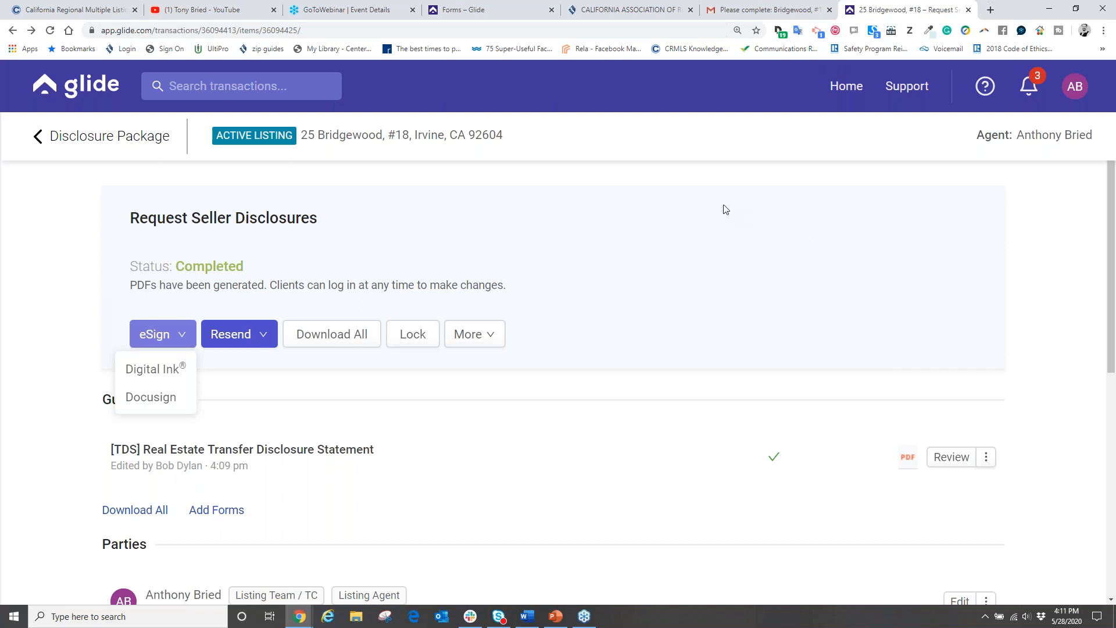
mouse_move(299, 616)
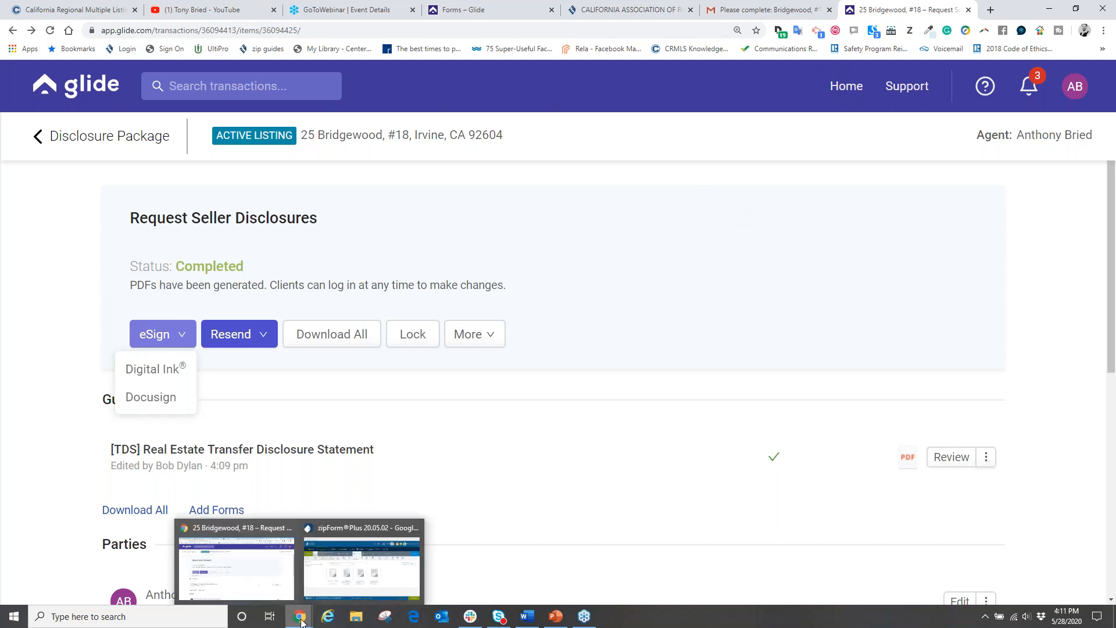
left_click(358, 531)
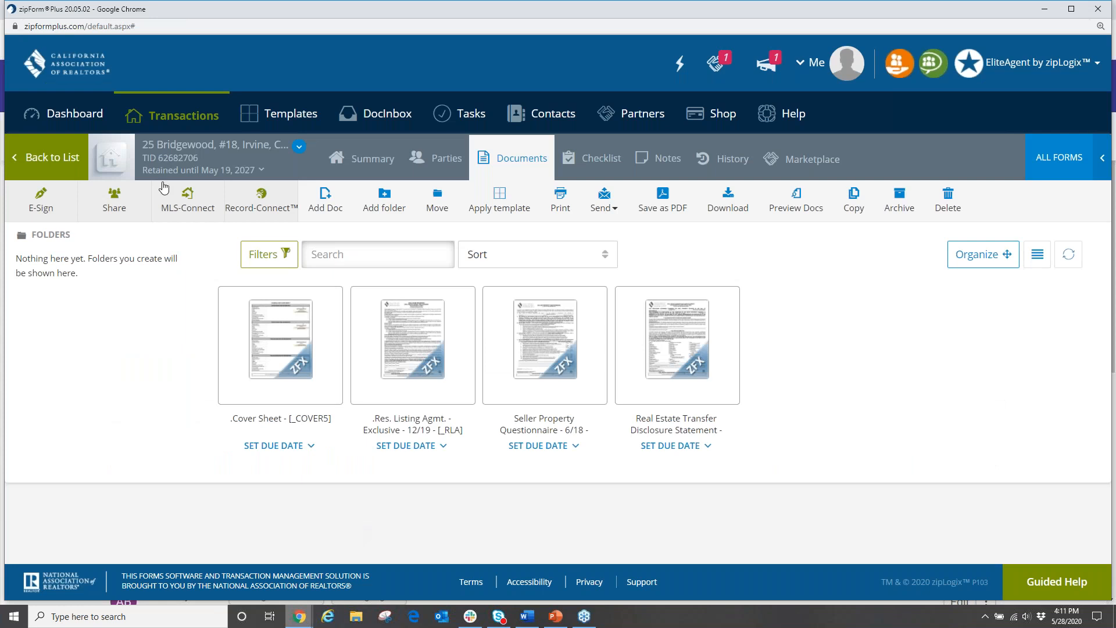
left_click(186, 118)
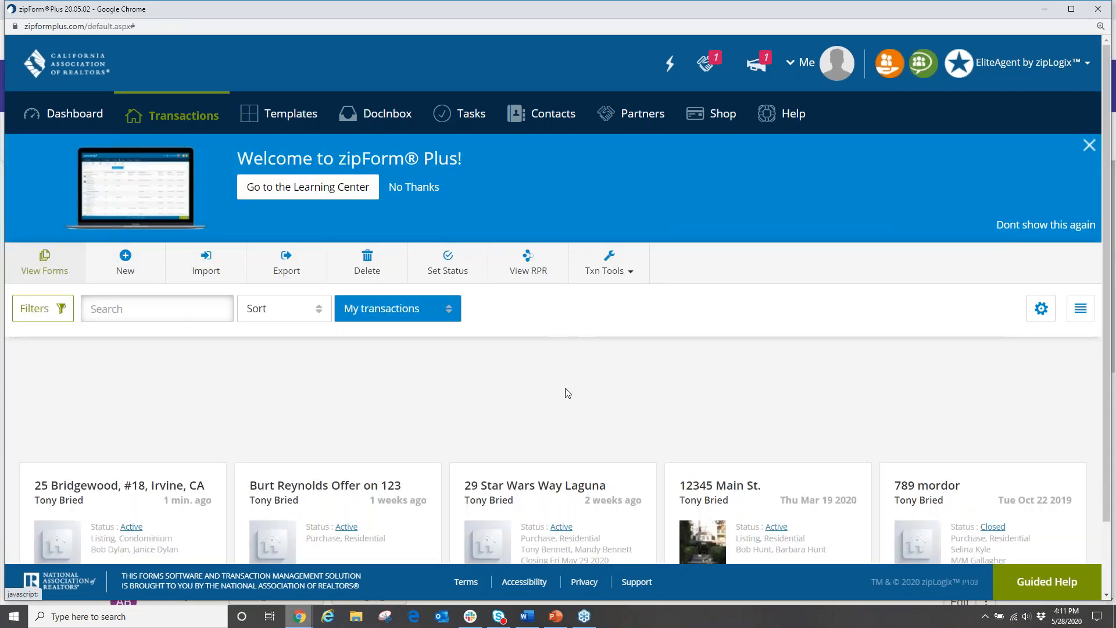
scroll(621, 392, "down", 1)
scroll(622, 384, "down", 1)
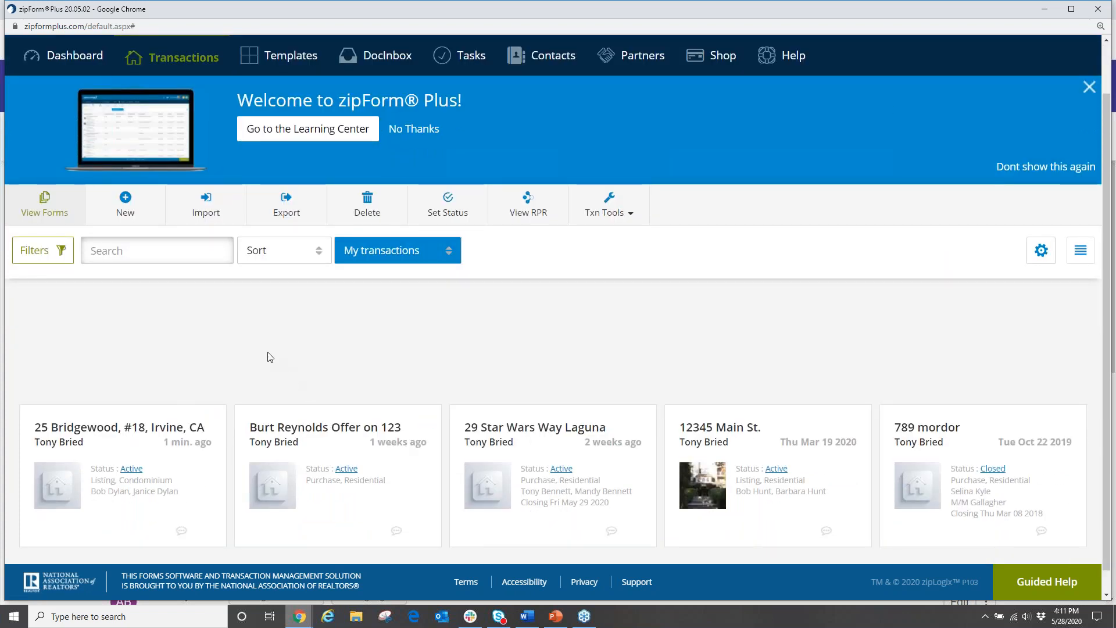
left_click(121, 432)
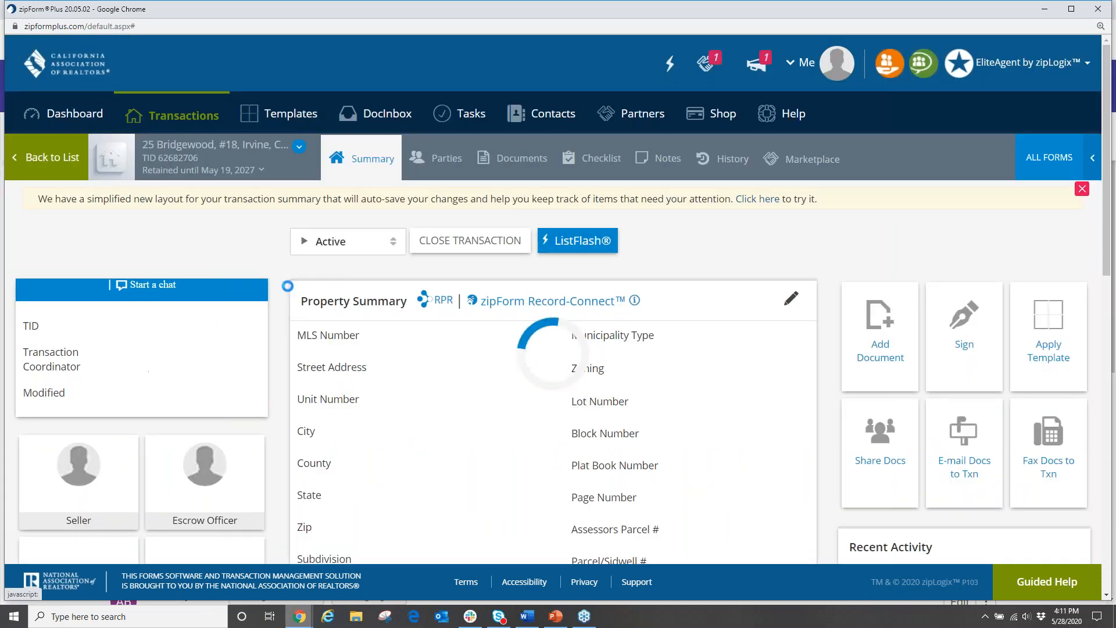
left_click(517, 168)
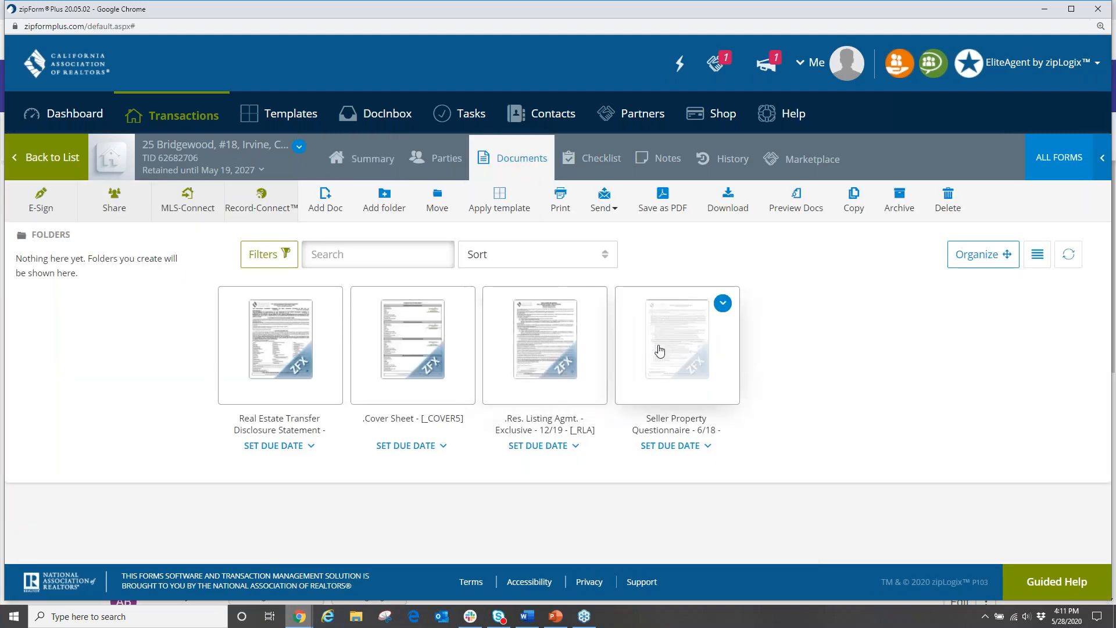
left_click(272, 380)
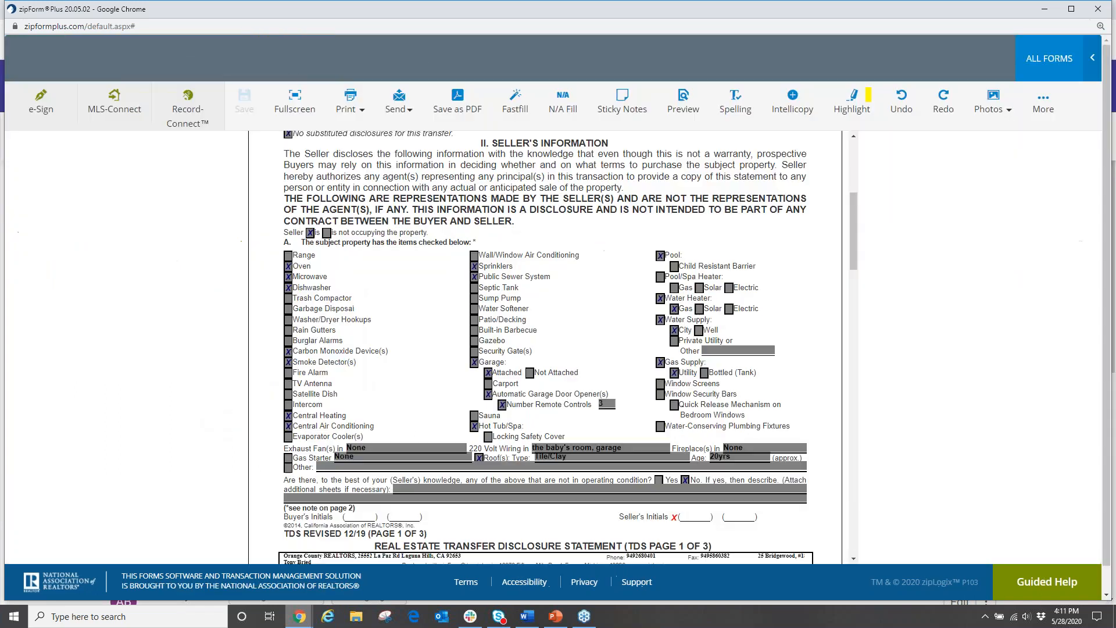
Step: Zoom in and scroll the TDS, confirming answers like C.5 'Meth lab in the back yard.'
scroll(502, 292, "up", 3)
scroll(502, 292, "up", 2)
scroll(503, 291, "down", 6)
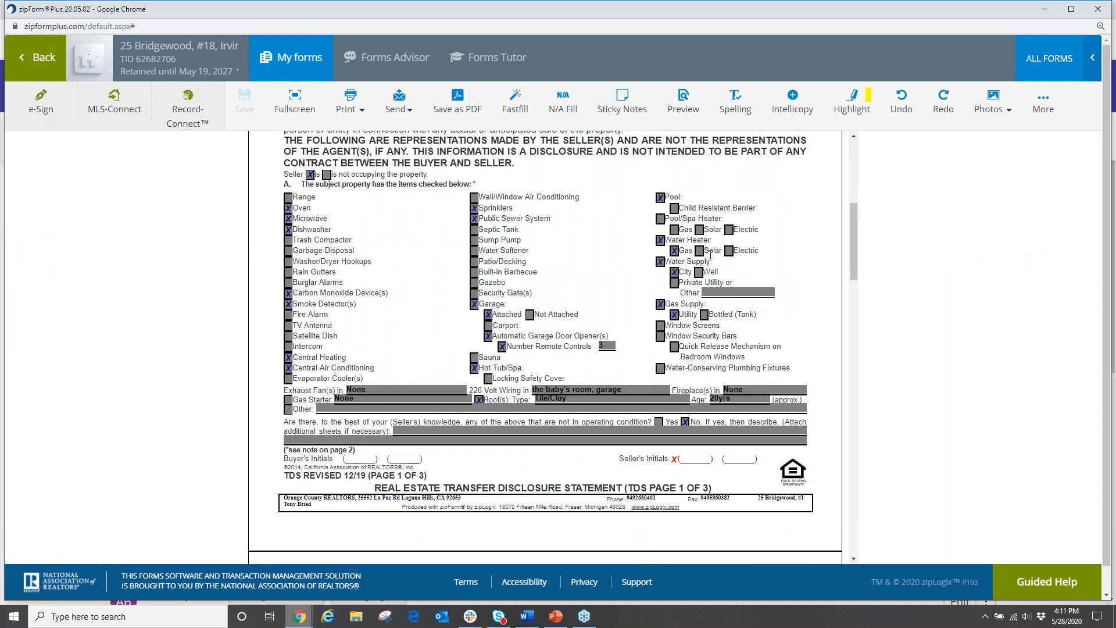
key("ctrl+plus")
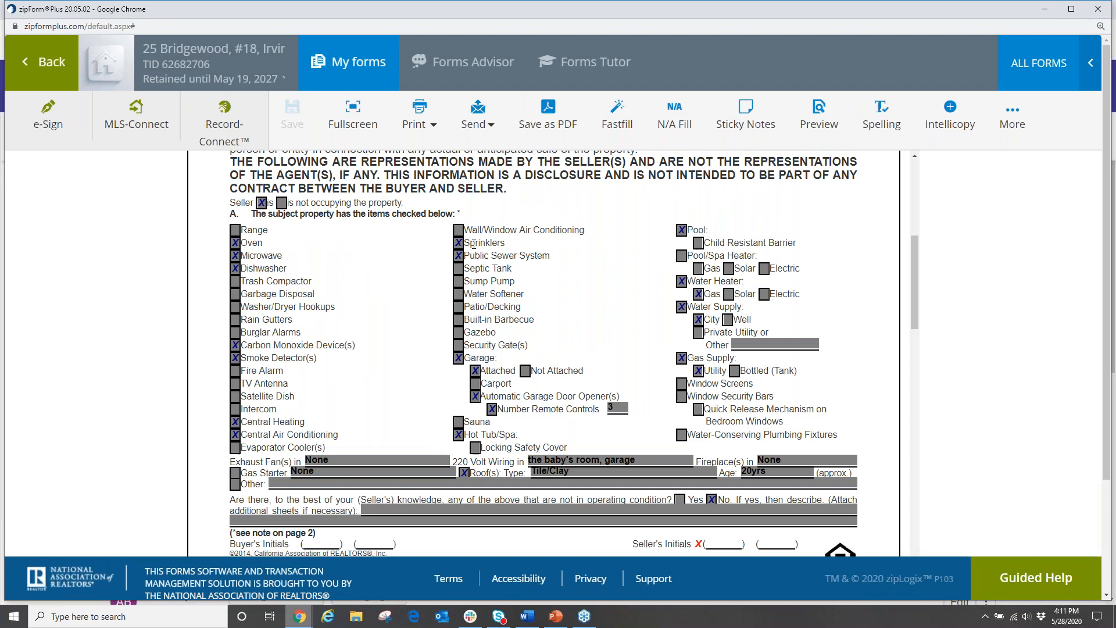
scroll(477, 244, "down", 2)
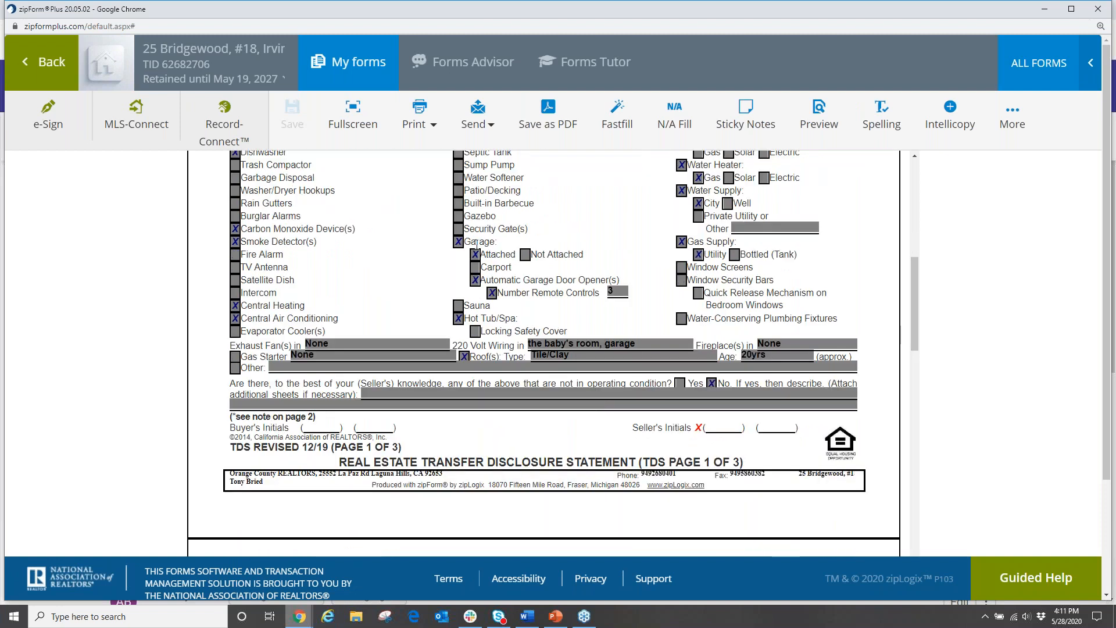
scroll(477, 244, "down", 8)
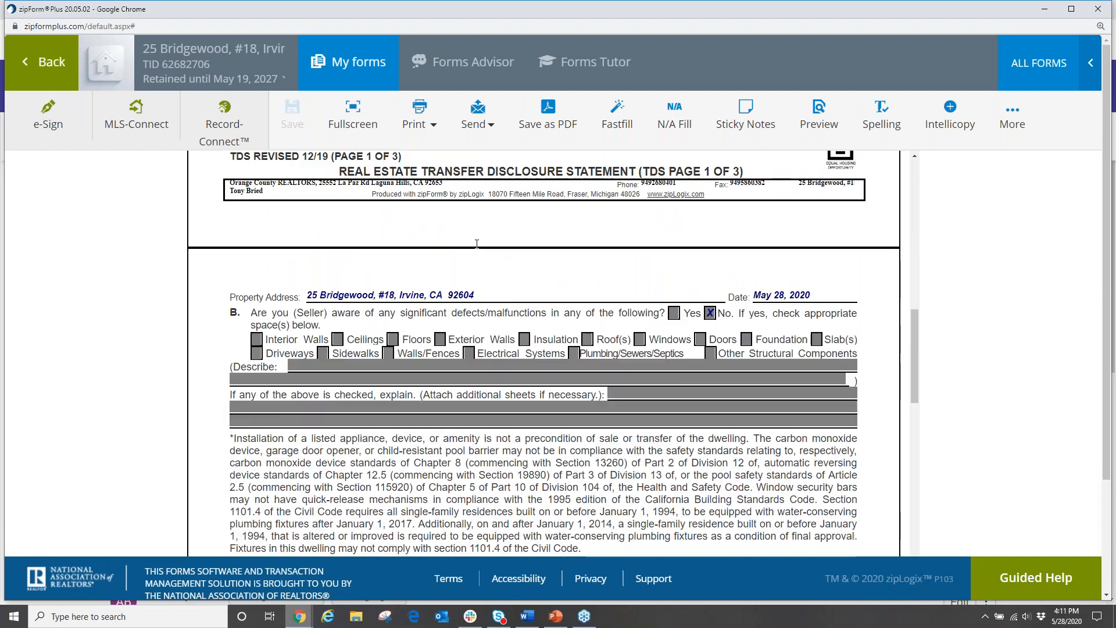
scroll(476, 244, "down", 3)
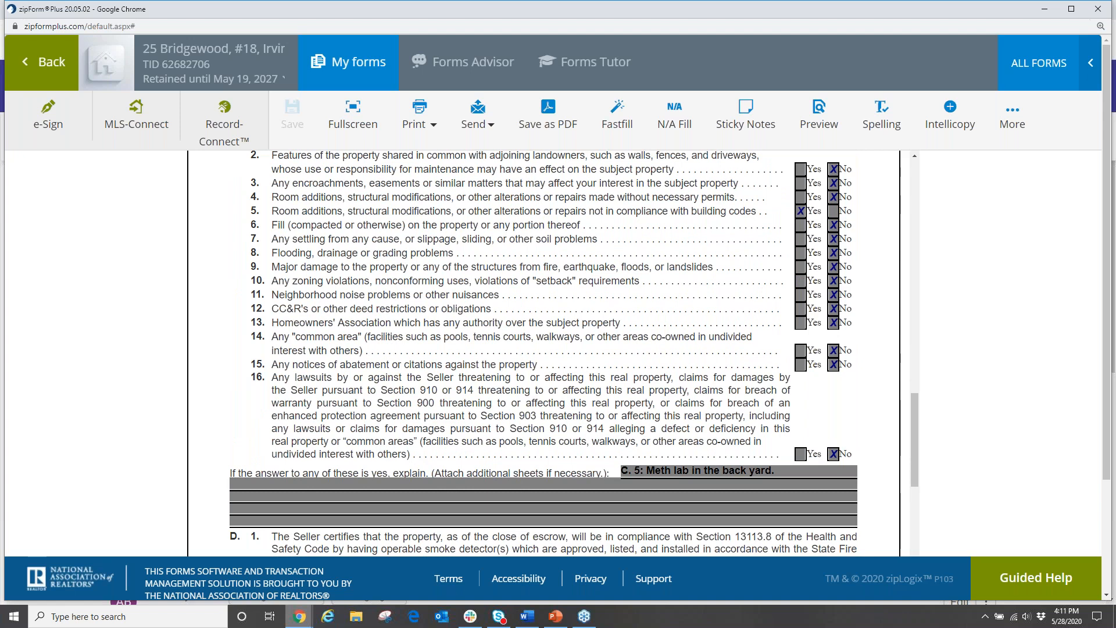
scroll(477, 244, "up", 10)
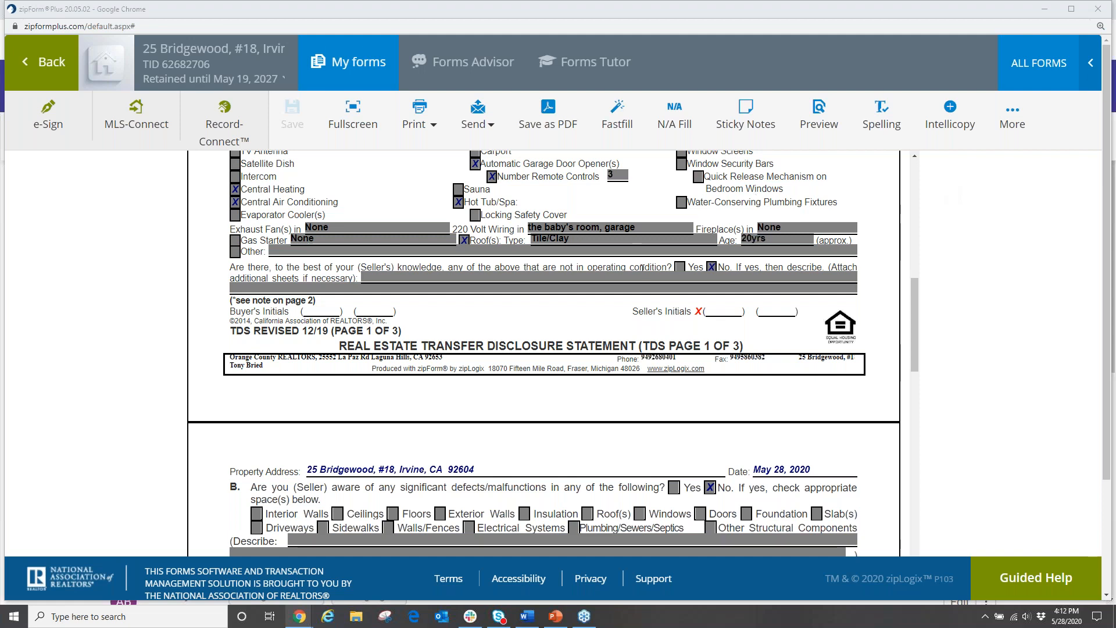
Step: Switch to the OCRGlide2020 PowerPoint deck and show slide 2 with the presenter's details
scroll(599, 334, "up", 4)
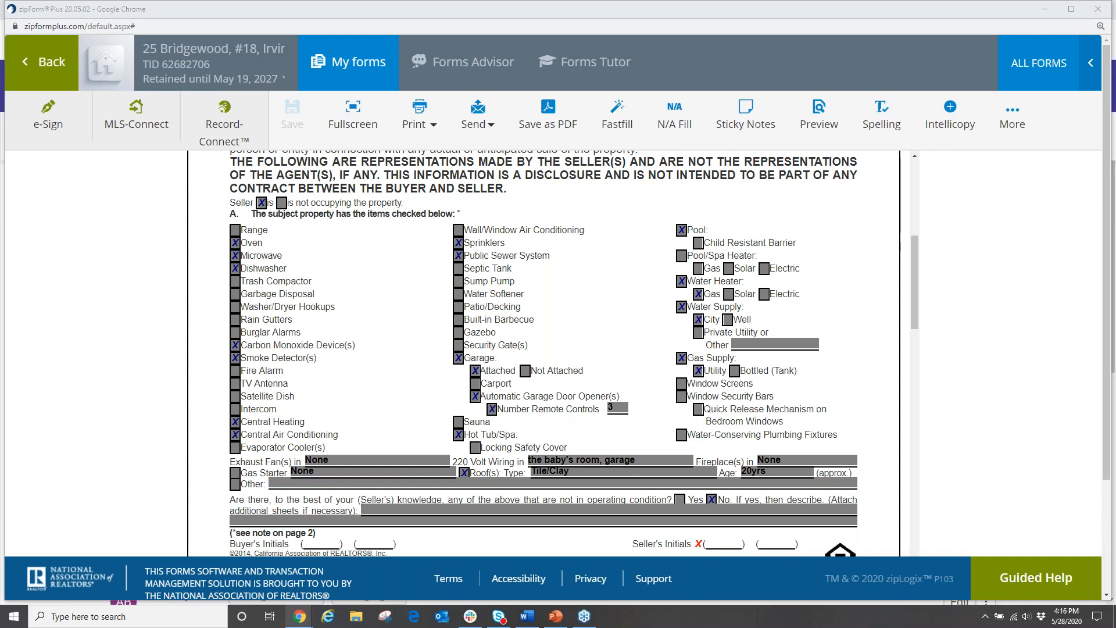
mouse_move(555, 621)
left_click(562, 566)
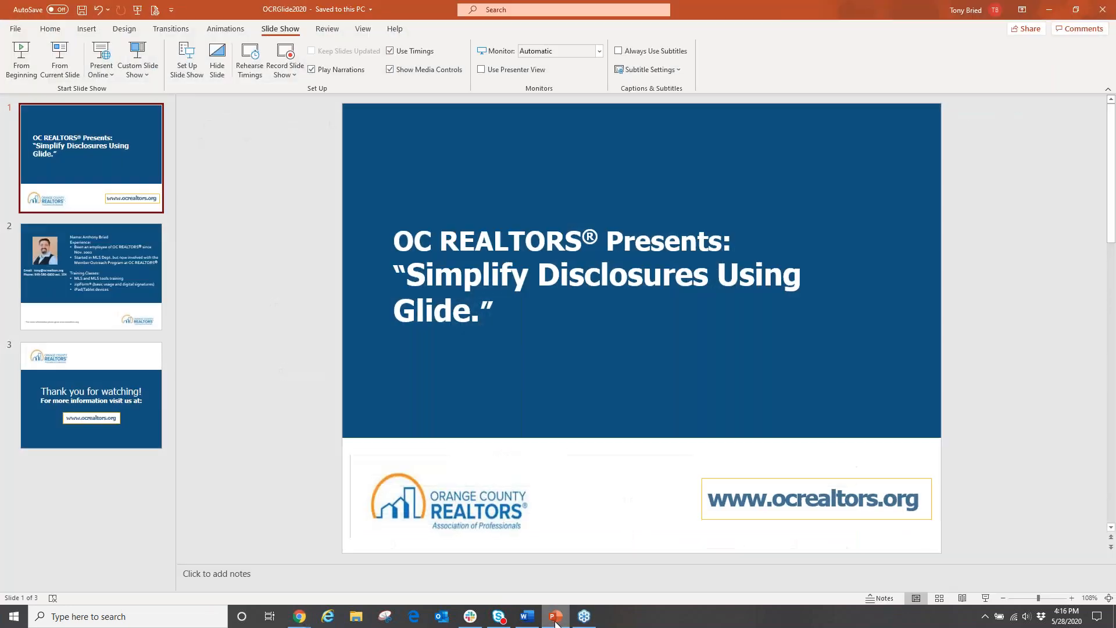
left_click(142, 290)
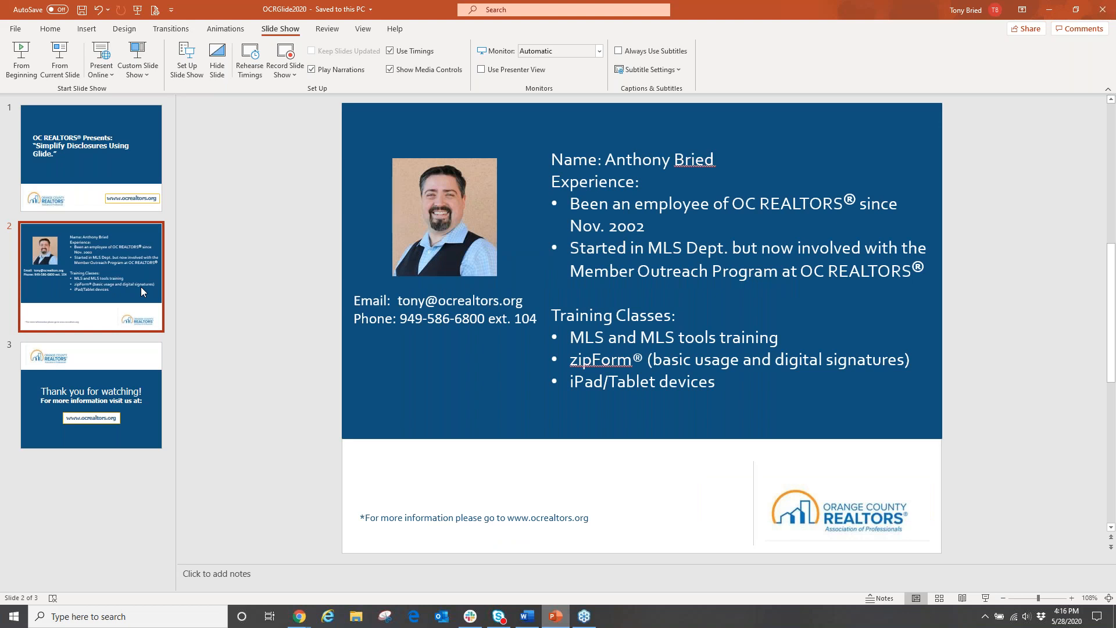